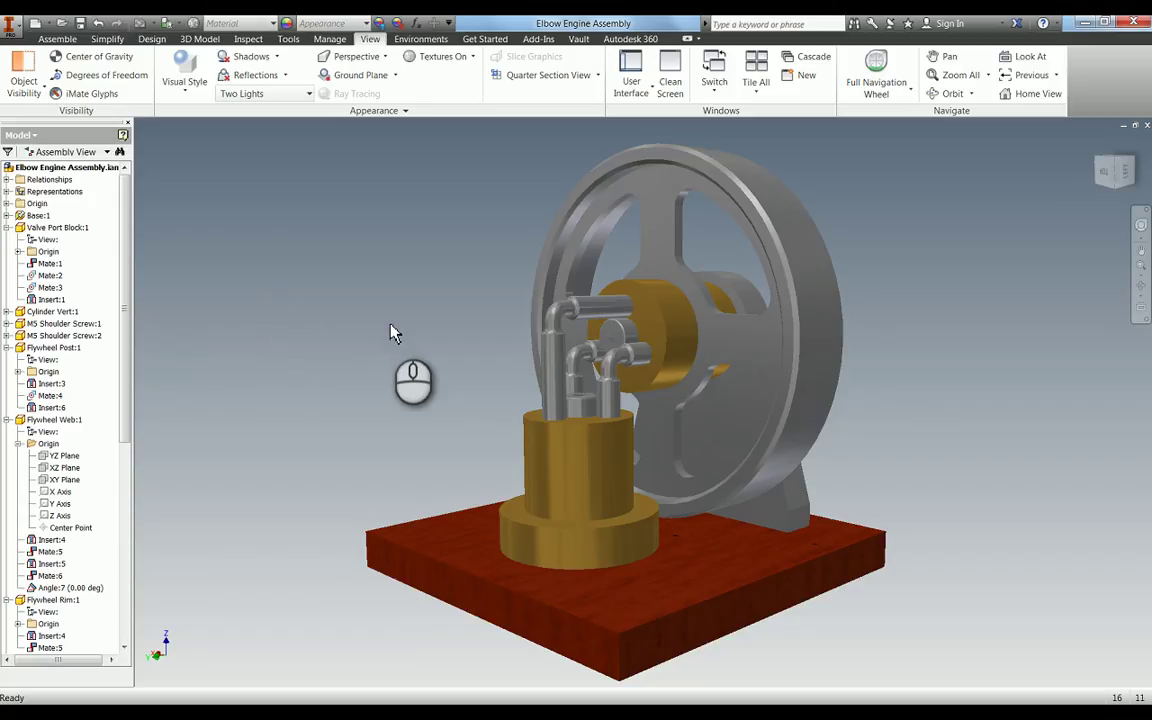
Create a new presentation file with a view of the Elbow Engine Assembly, using the Manual explosion method.
left_click(47, 23)
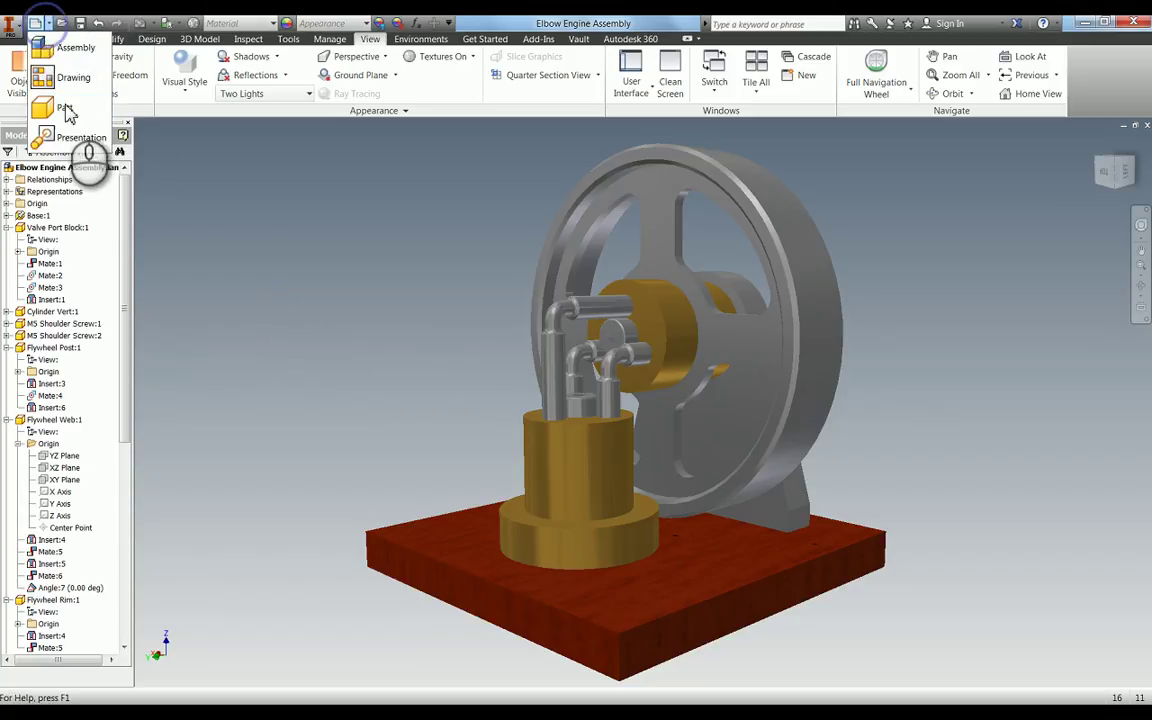
left_click(82, 144)
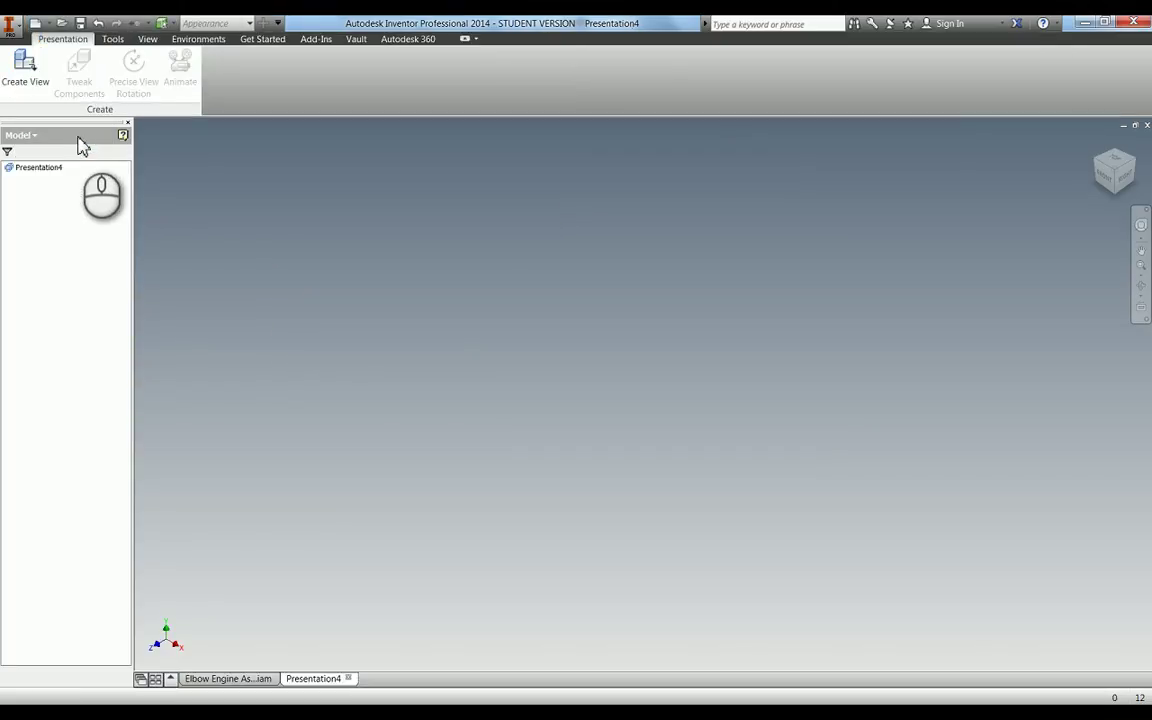
left_click(26, 82)
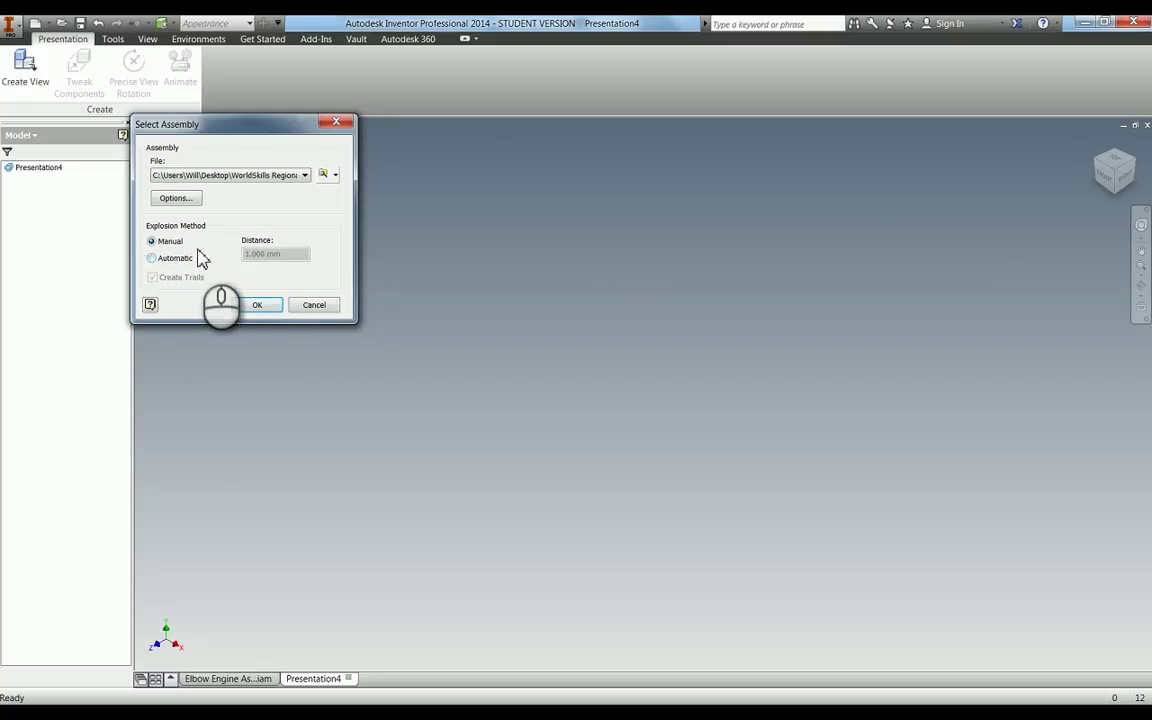
left_click(265, 305)
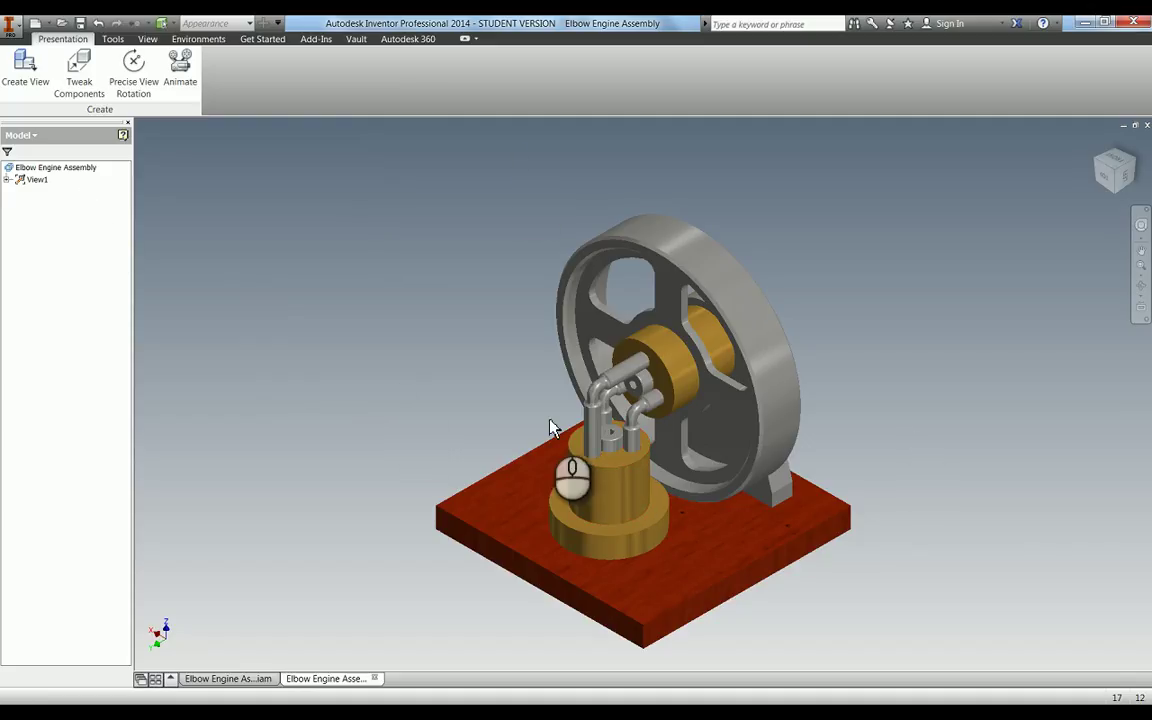
middle_click_drag(619, 470, 617, 445)
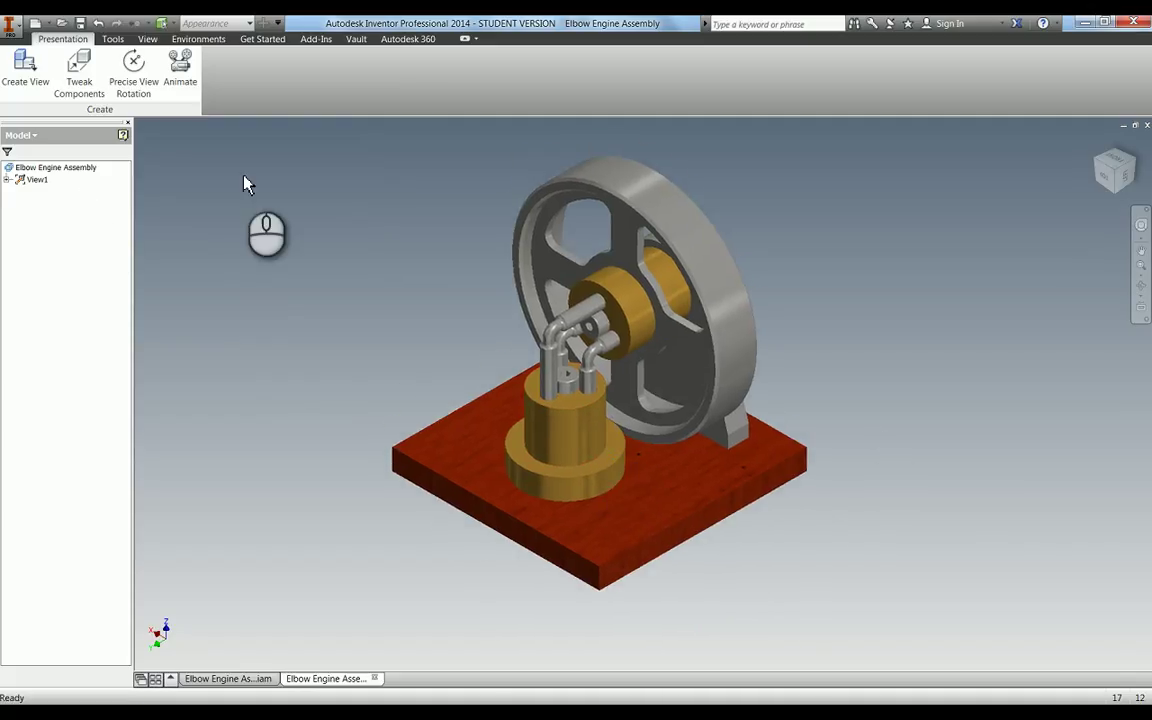
middle_click_drag(786, 481, 751, 423)
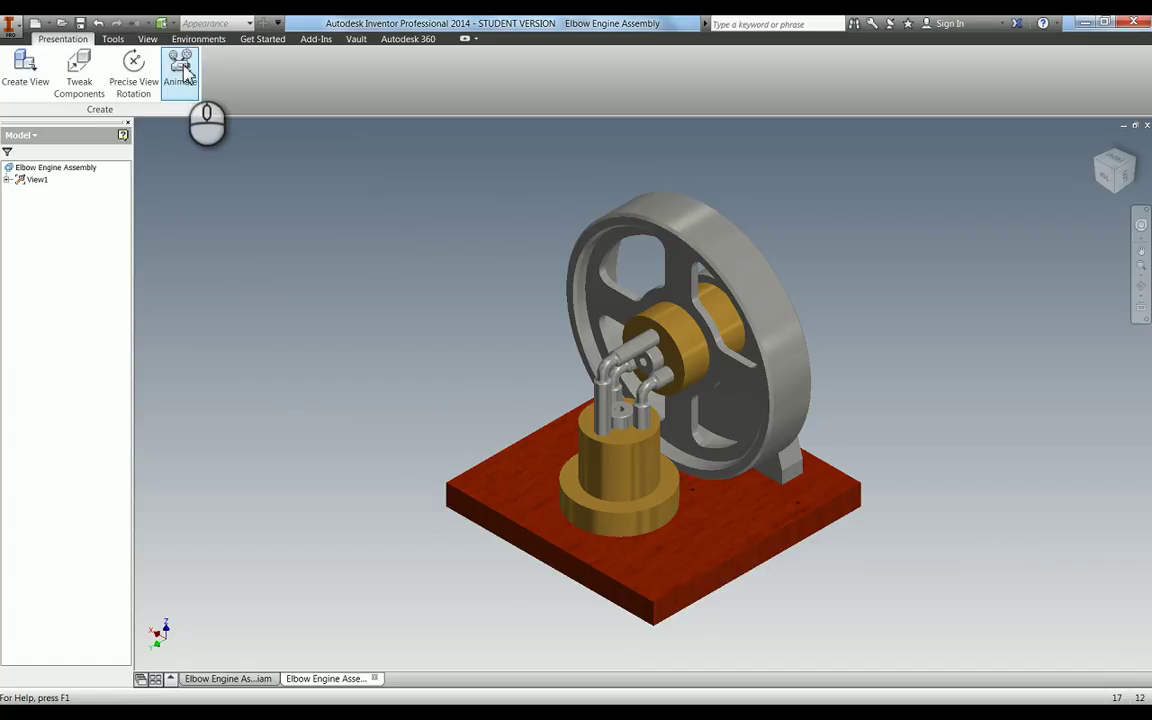
left_click(137, 86)
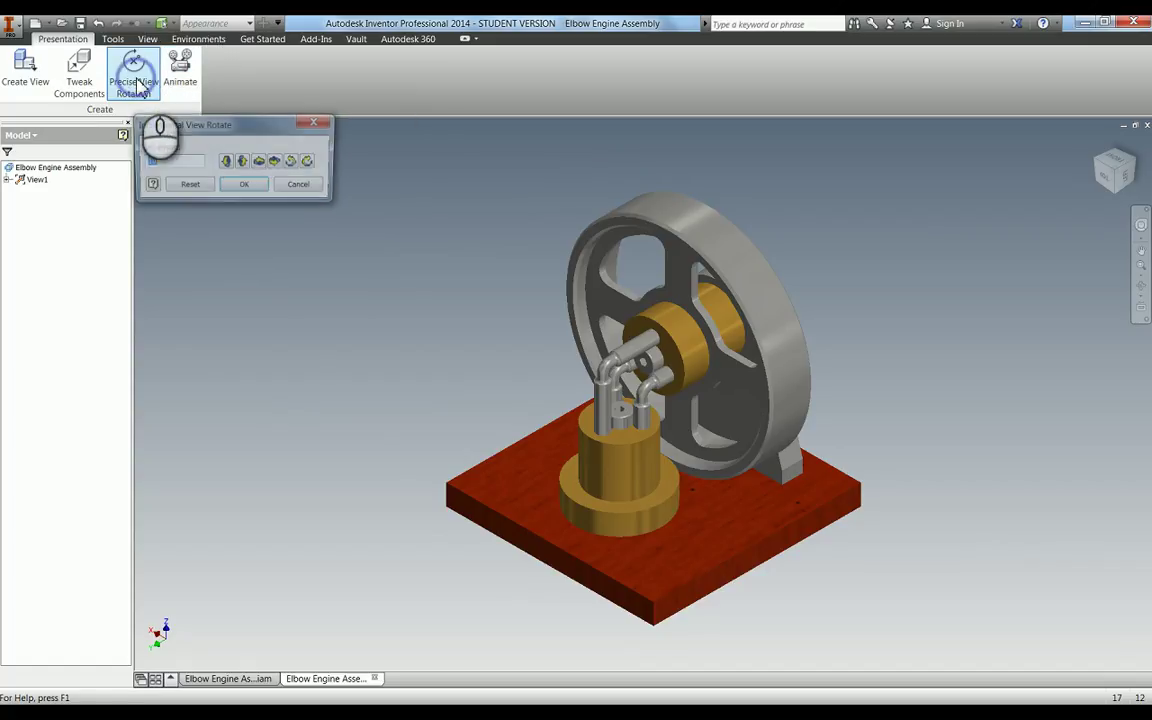
left_click(300, 186)
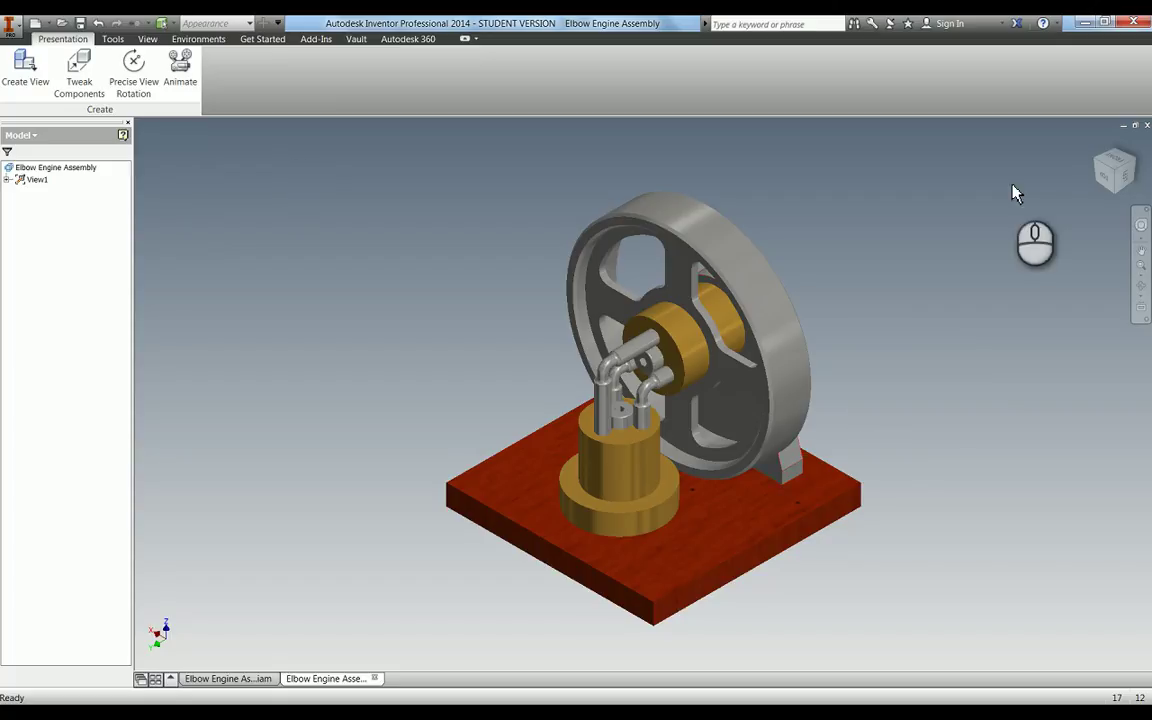
Select the four ISO 4762 M5 x 8 screws on the underside of the base.
key("F4")
left_click_drag(666, 420, 710, 375)
key("Escape")
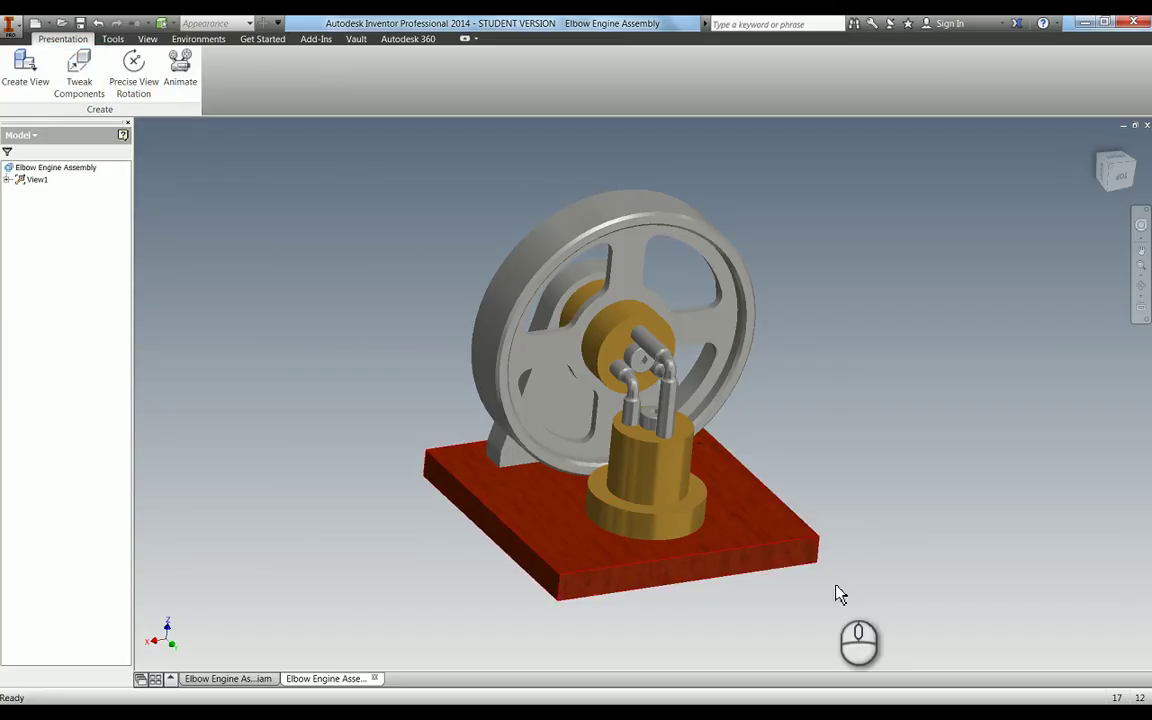
key("F4")
left_click_drag(874, 393, 805, 415)
key("F4")
left_click_drag(641, 345, 659, 263)
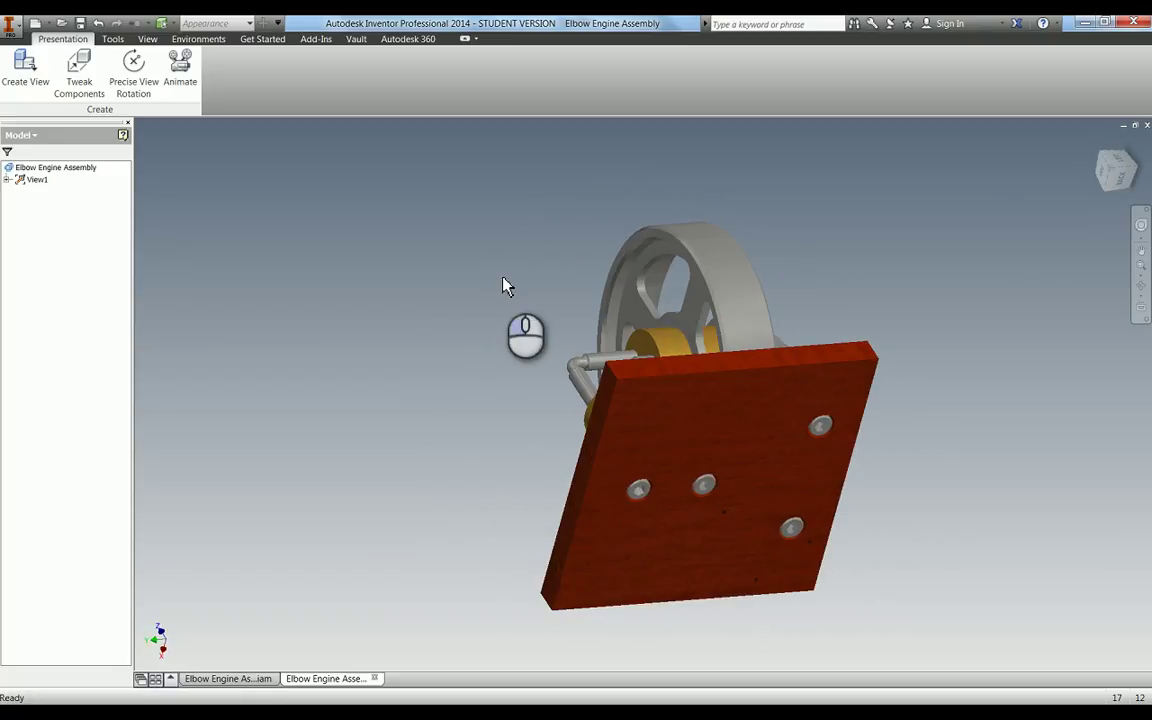
left_click(6, 196)
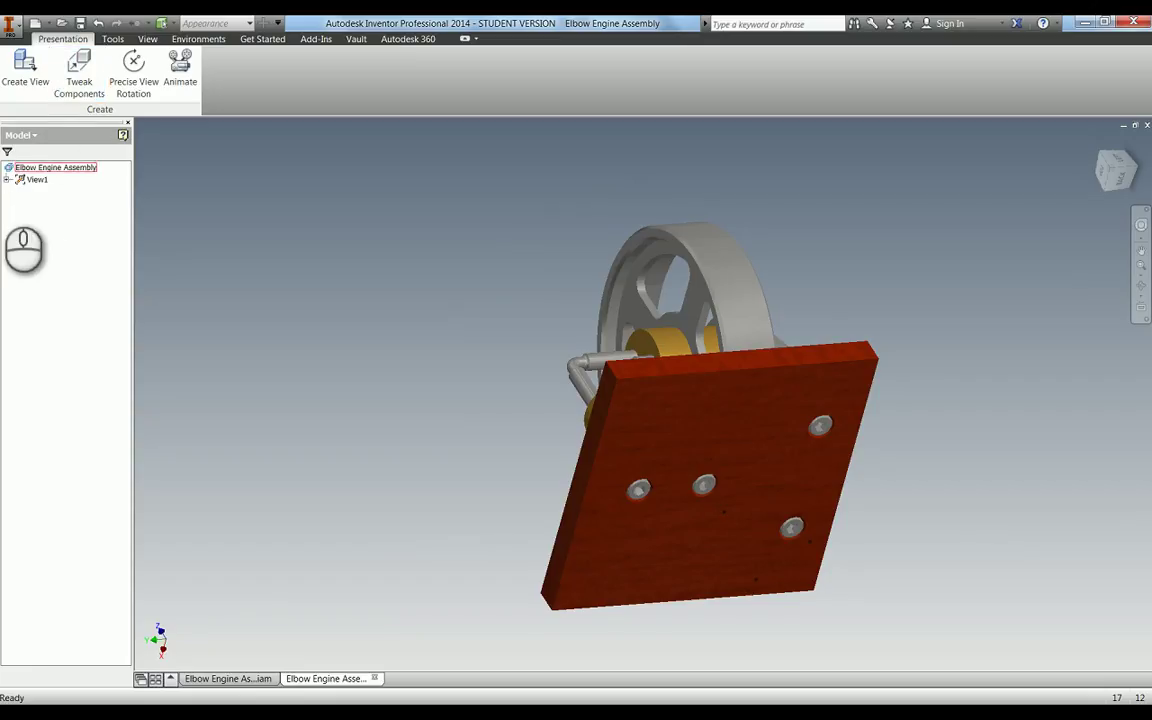
left_click(7, 179)
left_click(18, 191)
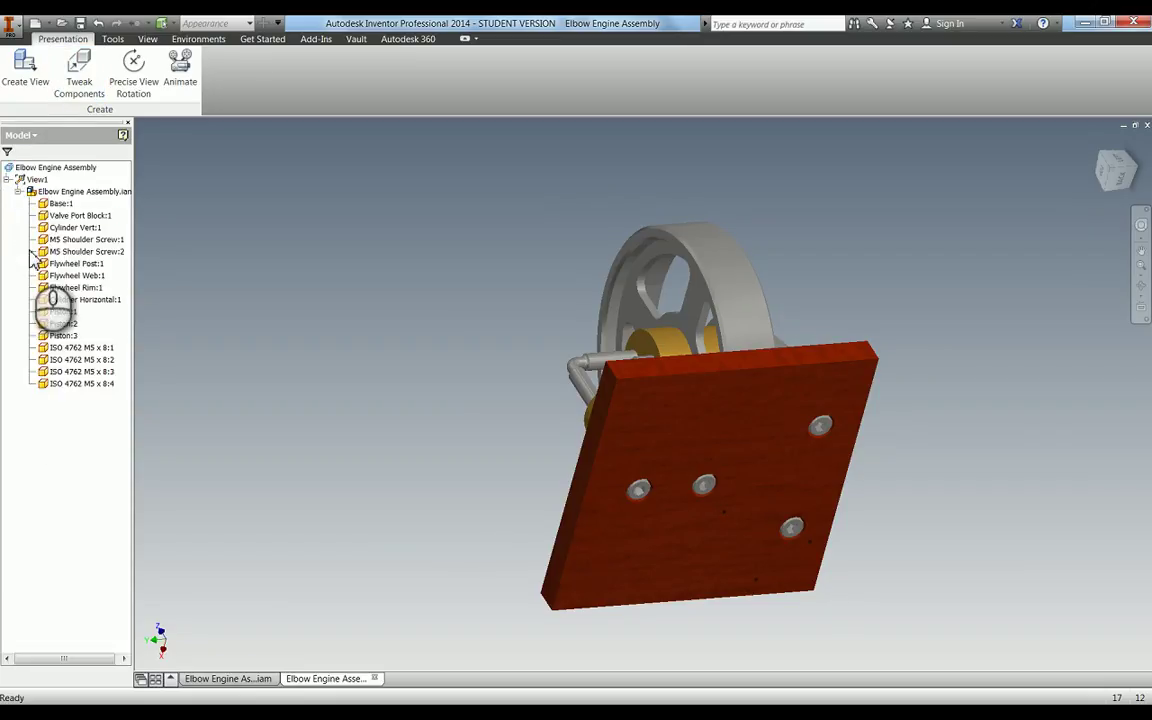
left_click(64, 348)
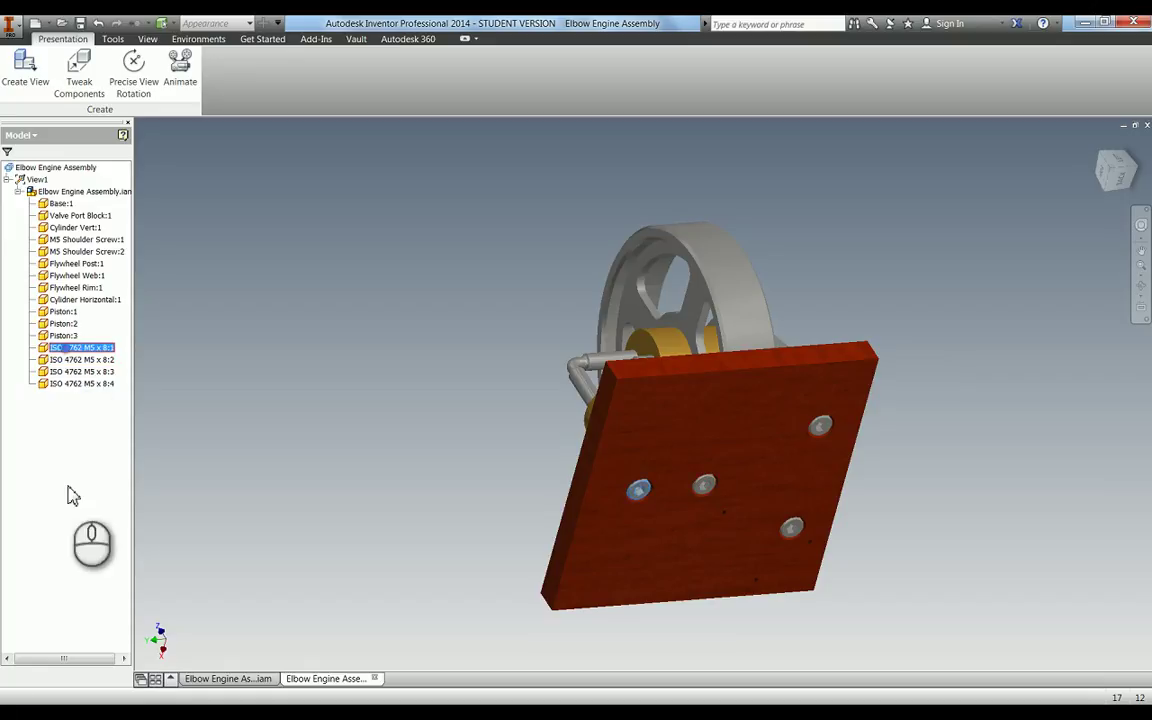
left_click(67, 382, "shift")
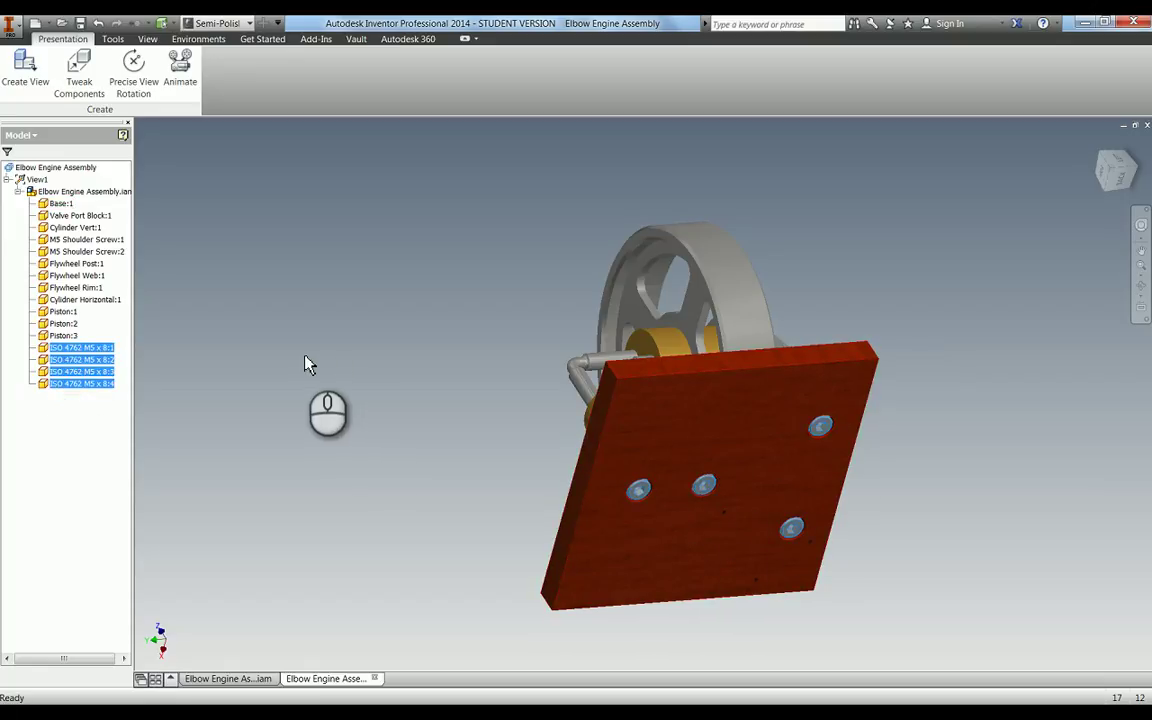
Start a component tweak for the selected screws, taking its direction from the base's underside face.
key("t")
middle_click_drag(560, 450, 297, 353)
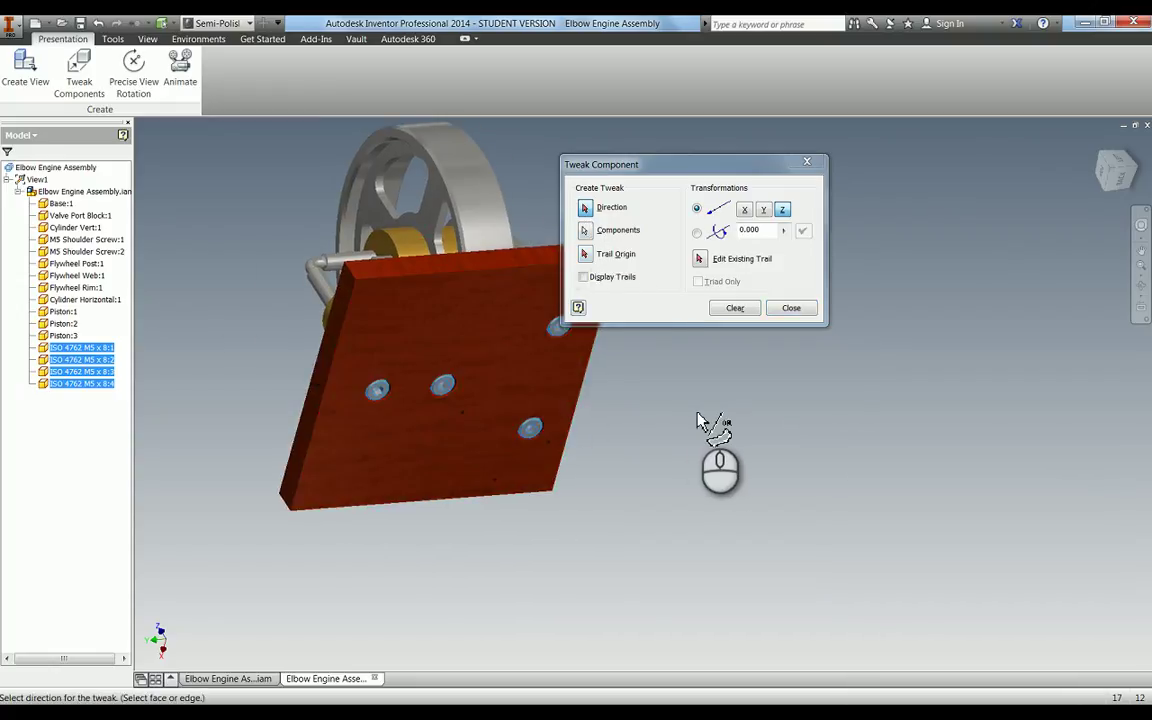
left_click(478, 331)
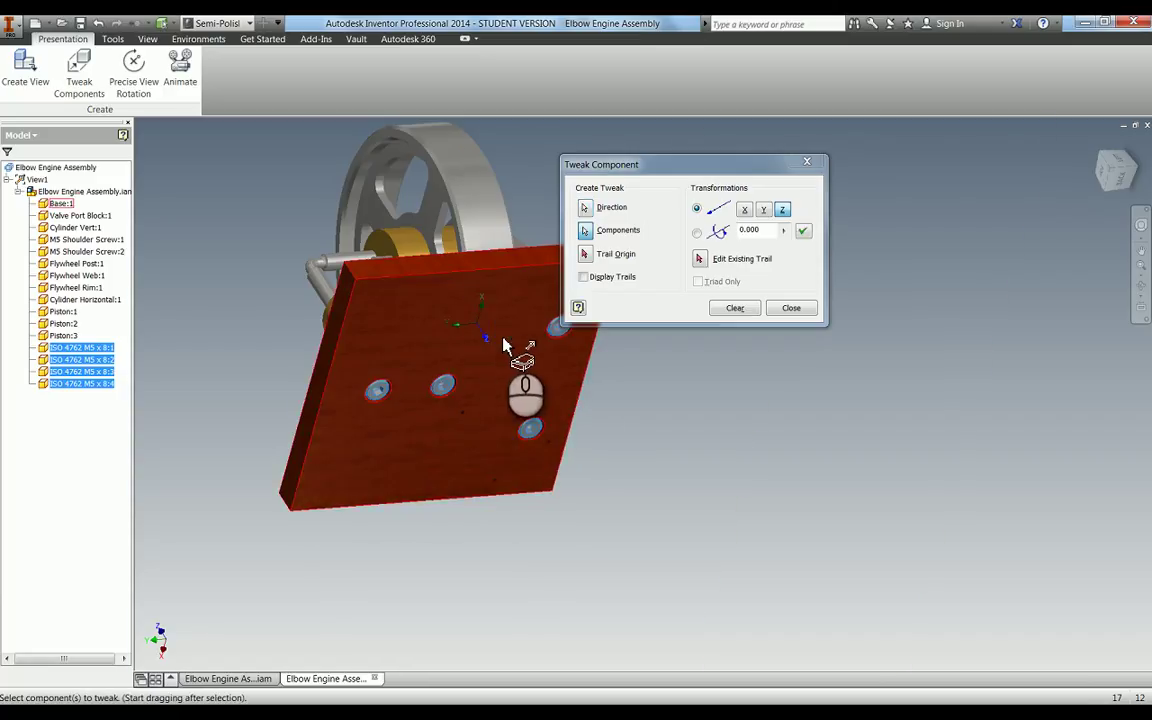
scroll(503, 345, "up", 4)
scroll(501, 308, "down", 3)
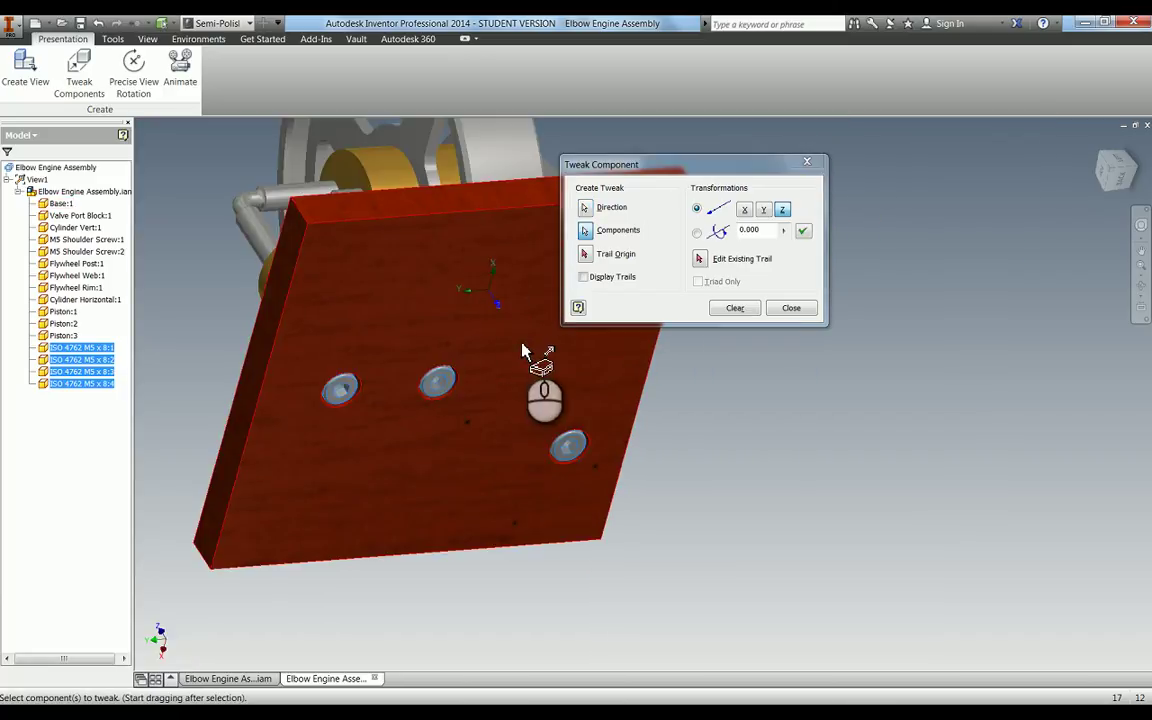
middle_click_drag(740, 404, 562, 372, "shift")
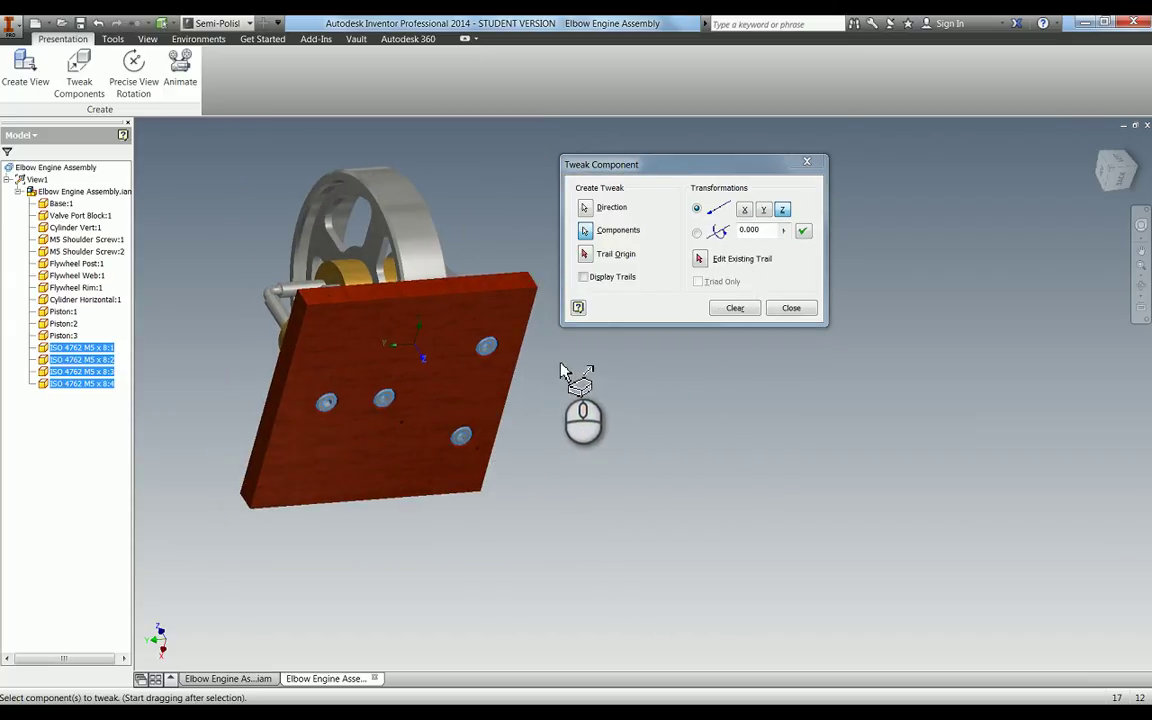
Move the four screws 100 mm straight out of the base along Z, then apply and close the tweak.
left_click_drag(601, 391, 753, 533)
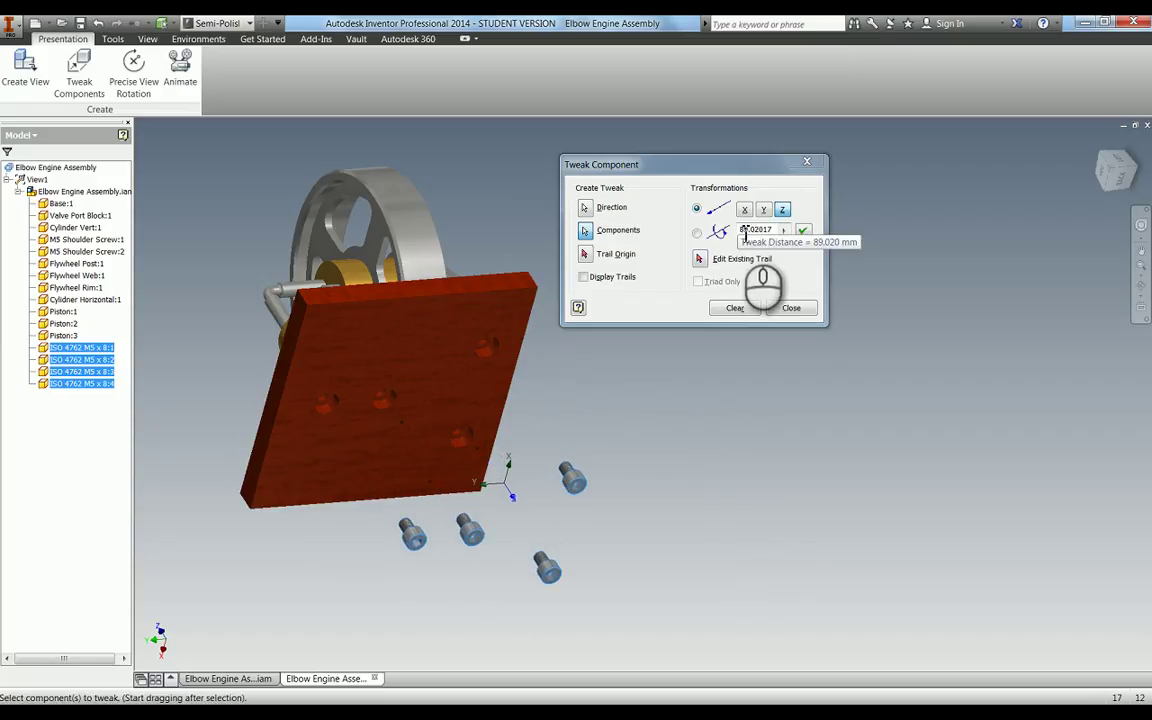
double_click(750, 230)
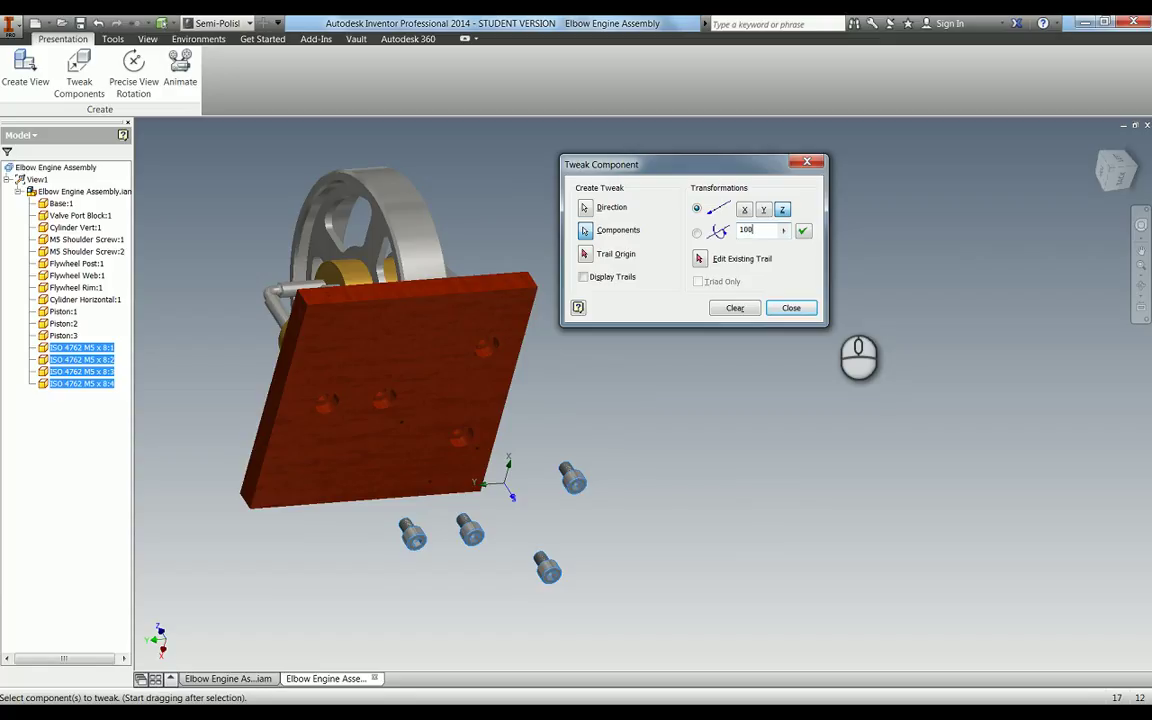
left_click(805, 235)
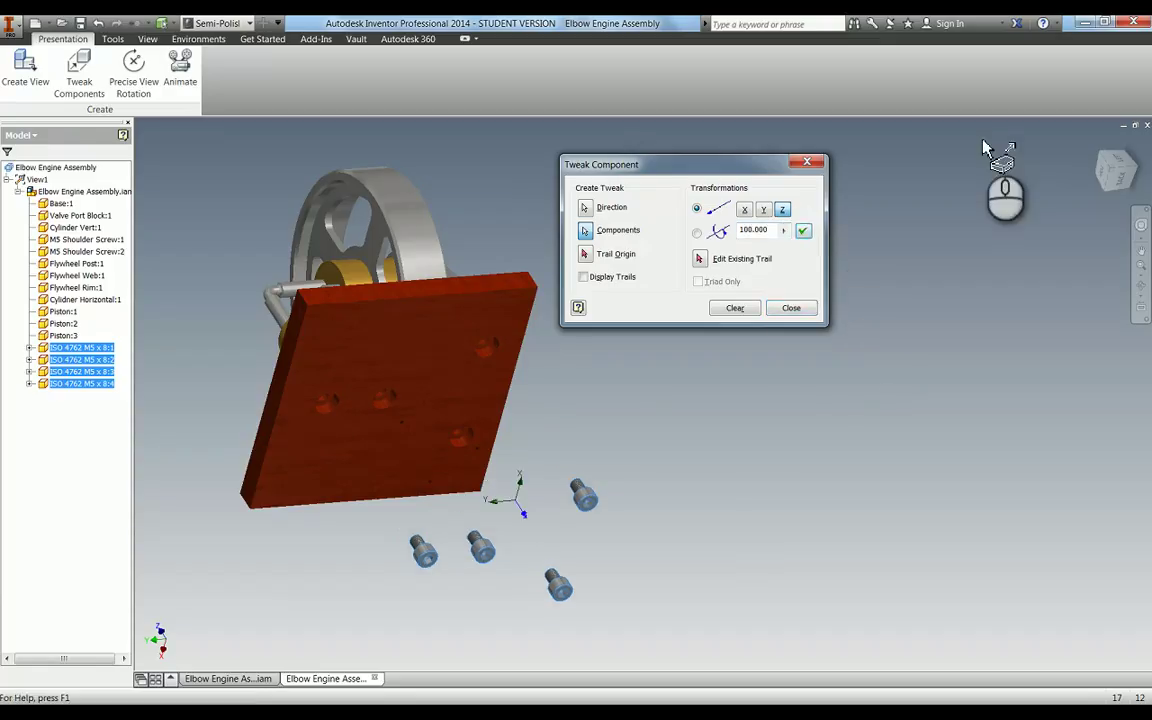
key("F4")
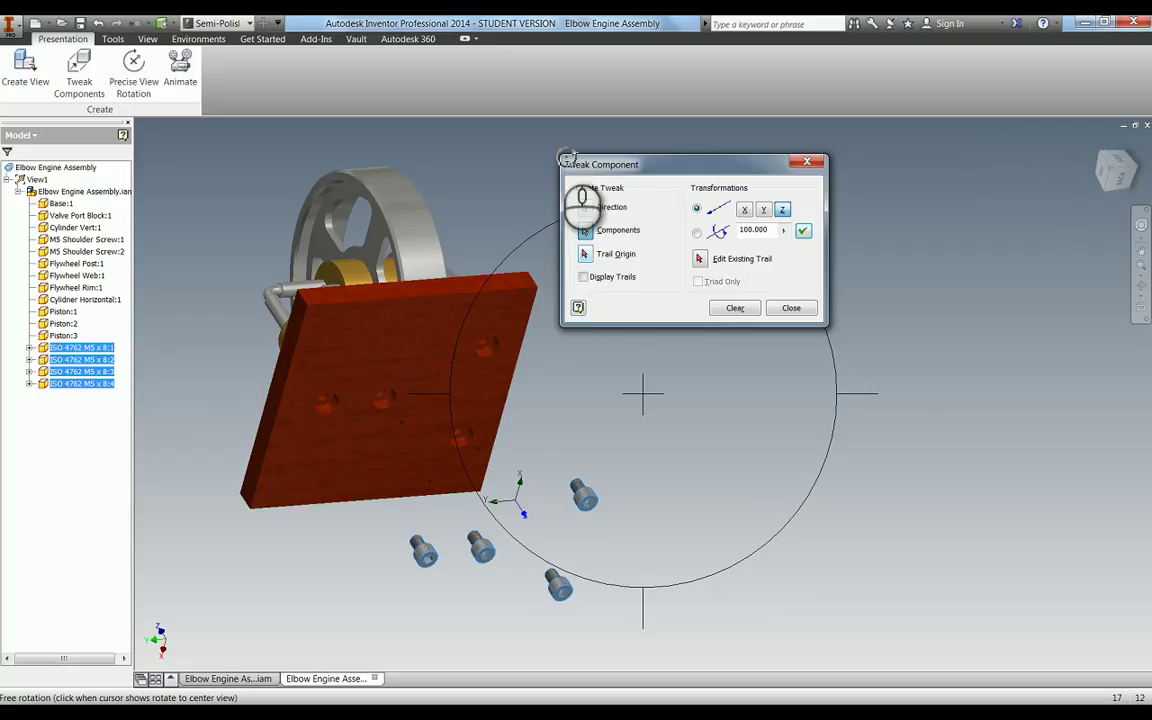
left_click_drag(548, 249, 700, 462)
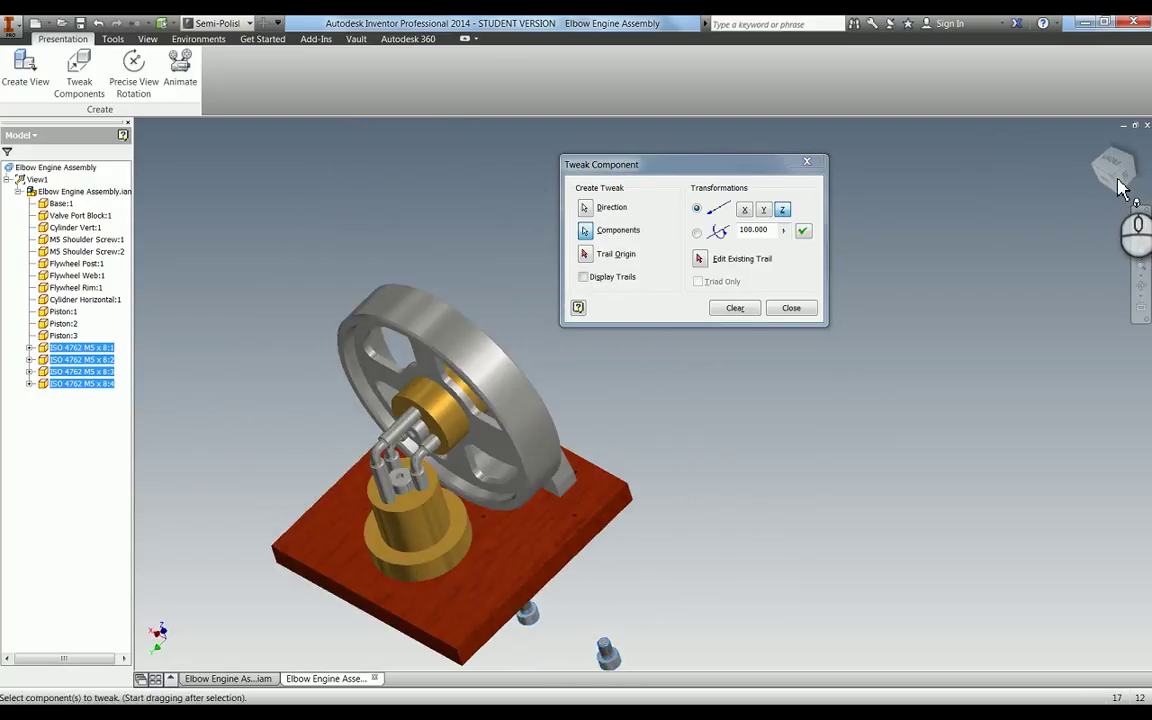
scroll(828, 380, "up", 4)
scroll(656, 463, "down", 6)
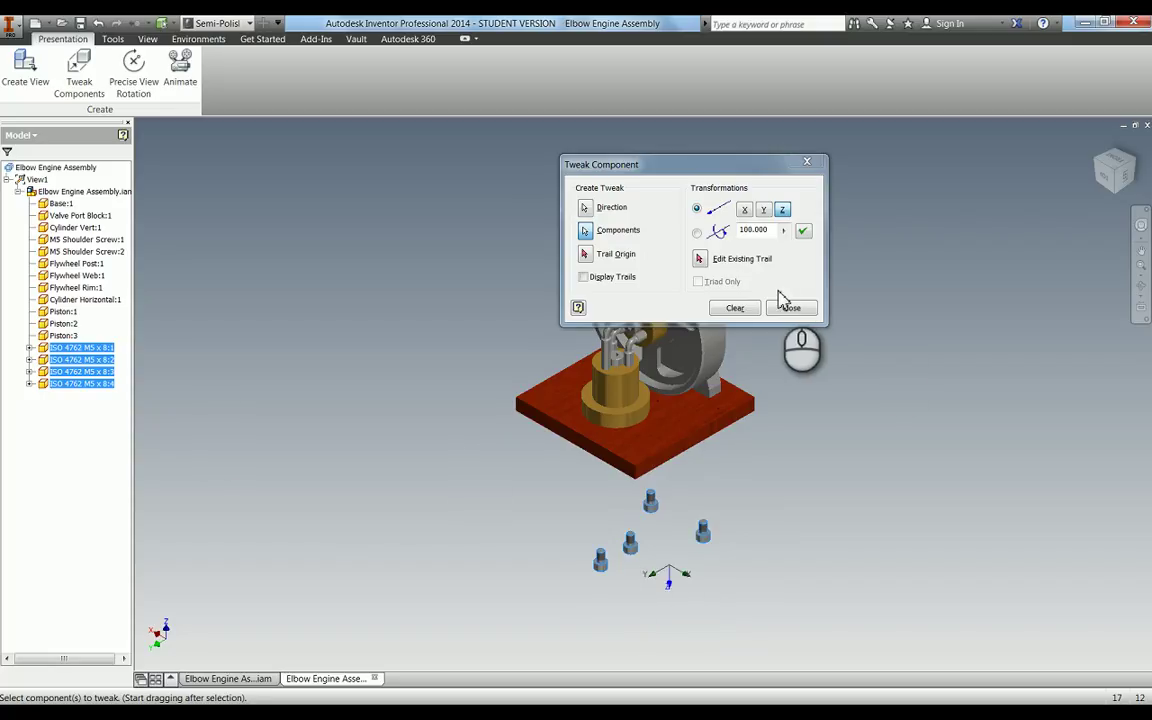
left_click(803, 231)
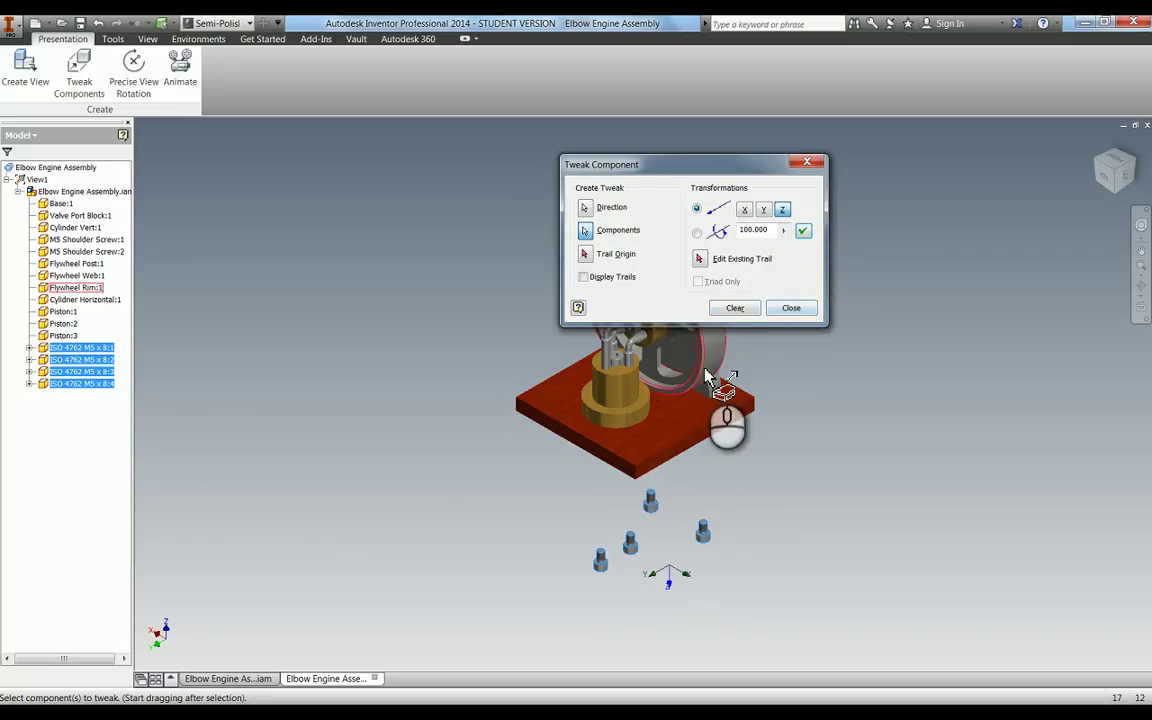
left_click(791, 308)
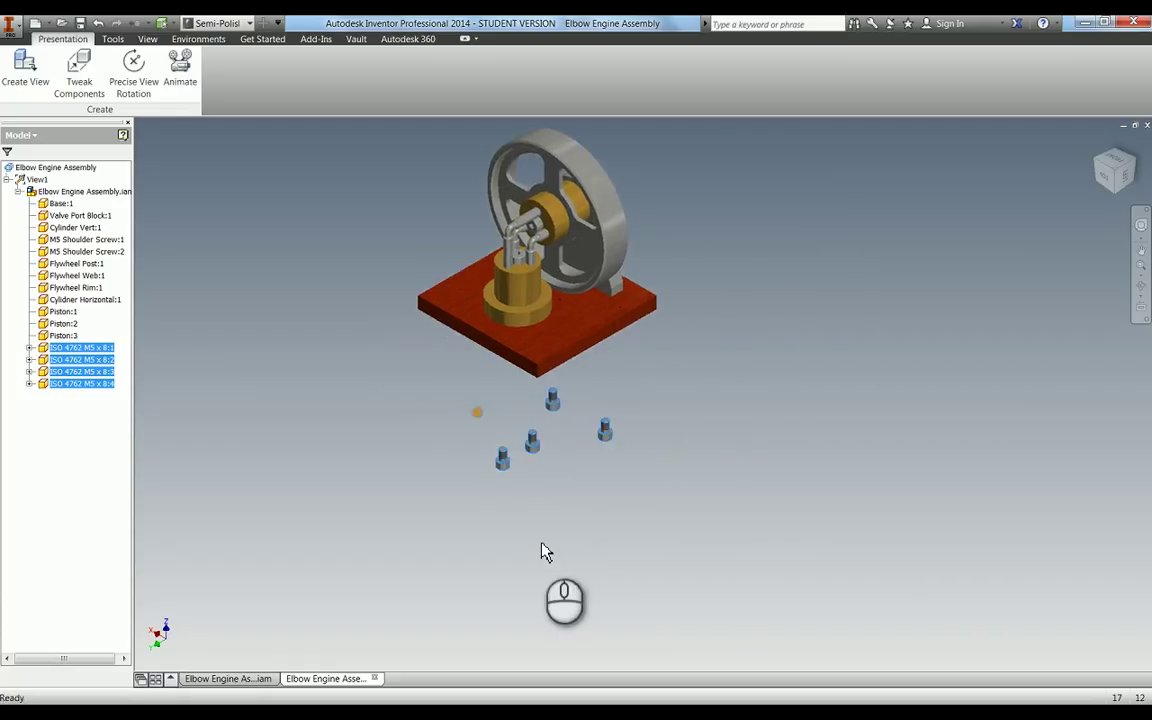
Tweak the screw ISO 4762 M5 x 8:1 with a 2160° rotation about its own Z axis.
scroll(527, 463, "up", 5)
scroll(527, 463, "up", 3)
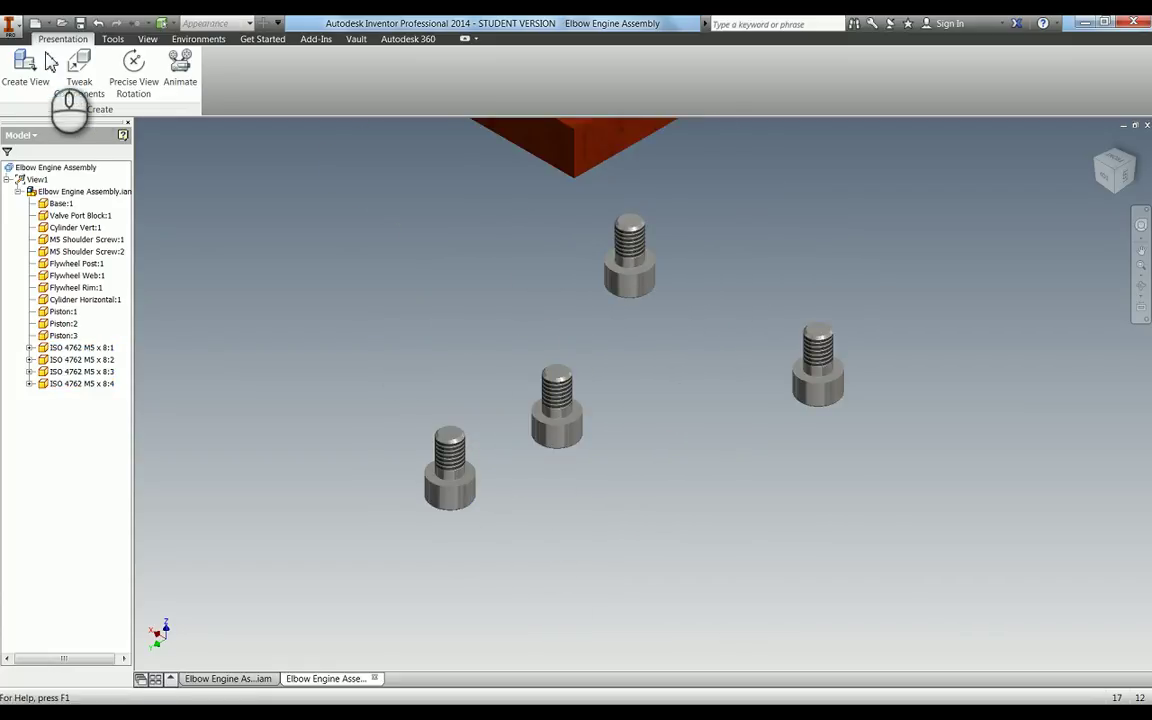
left_click(75, 80)
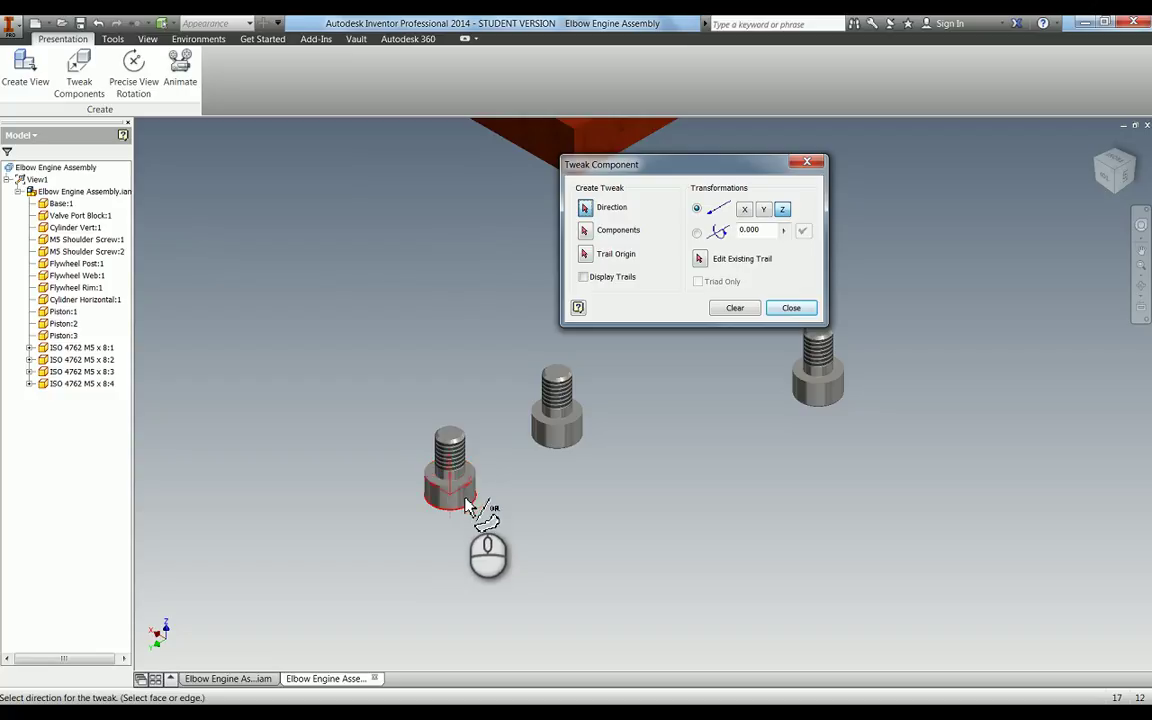
scroll(445, 500, "up", 2)
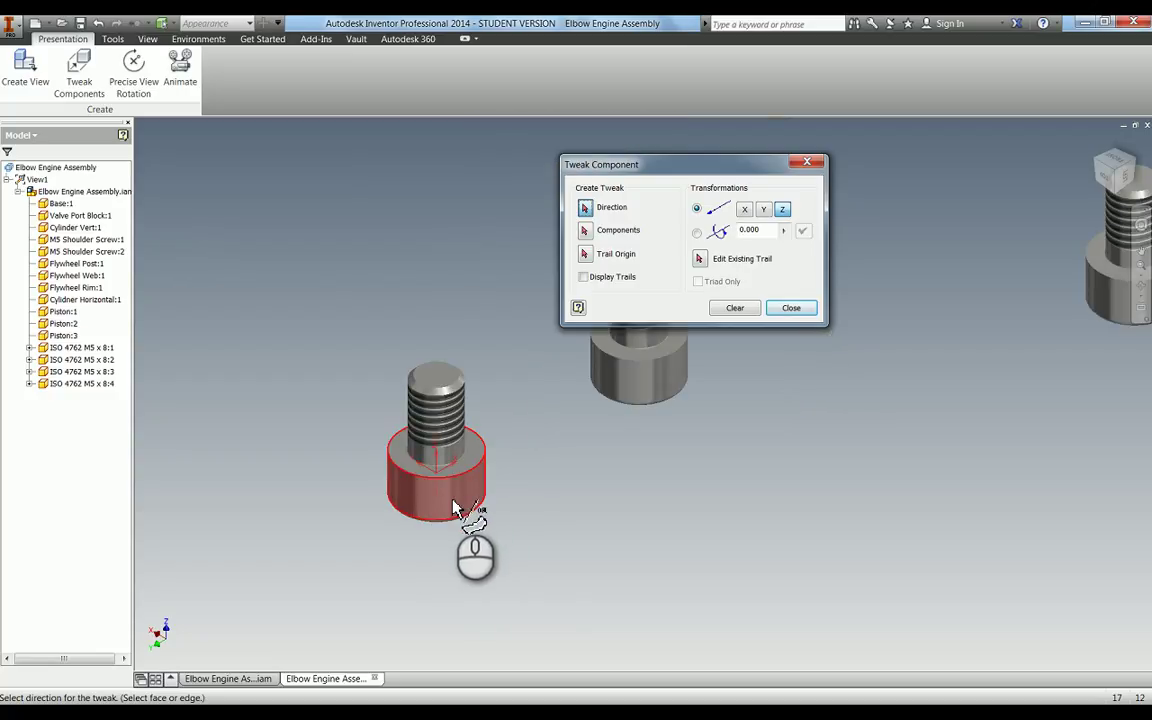
left_click(450, 505)
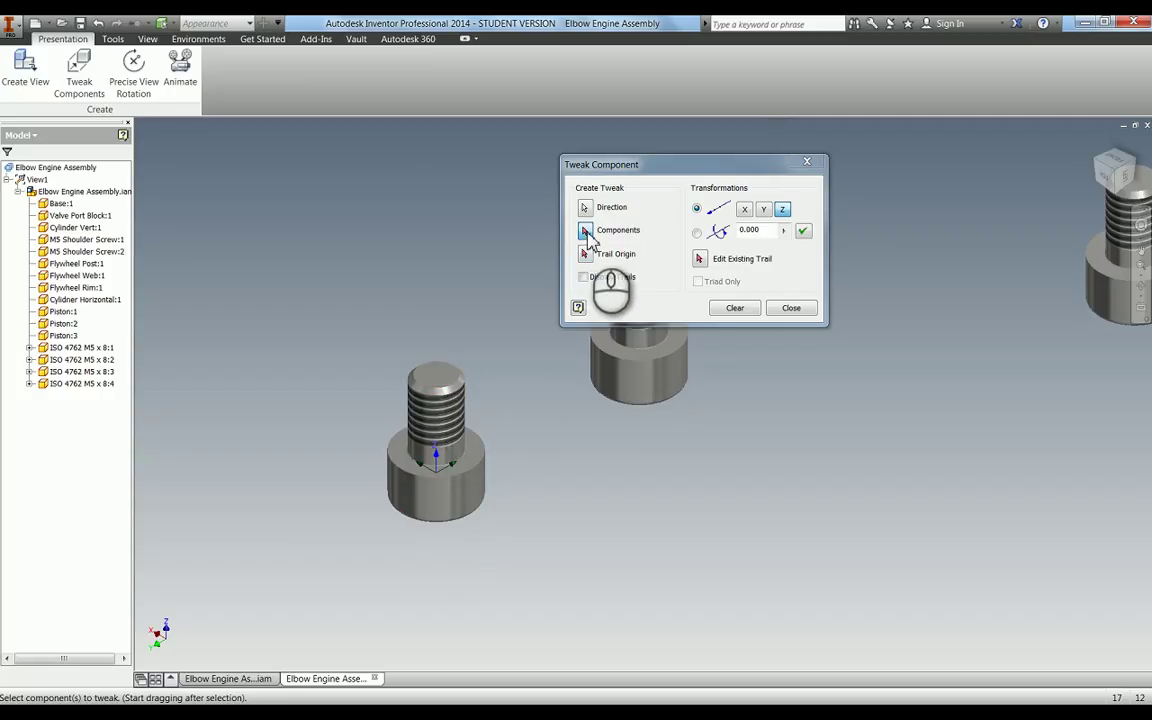
left_click(421, 425)
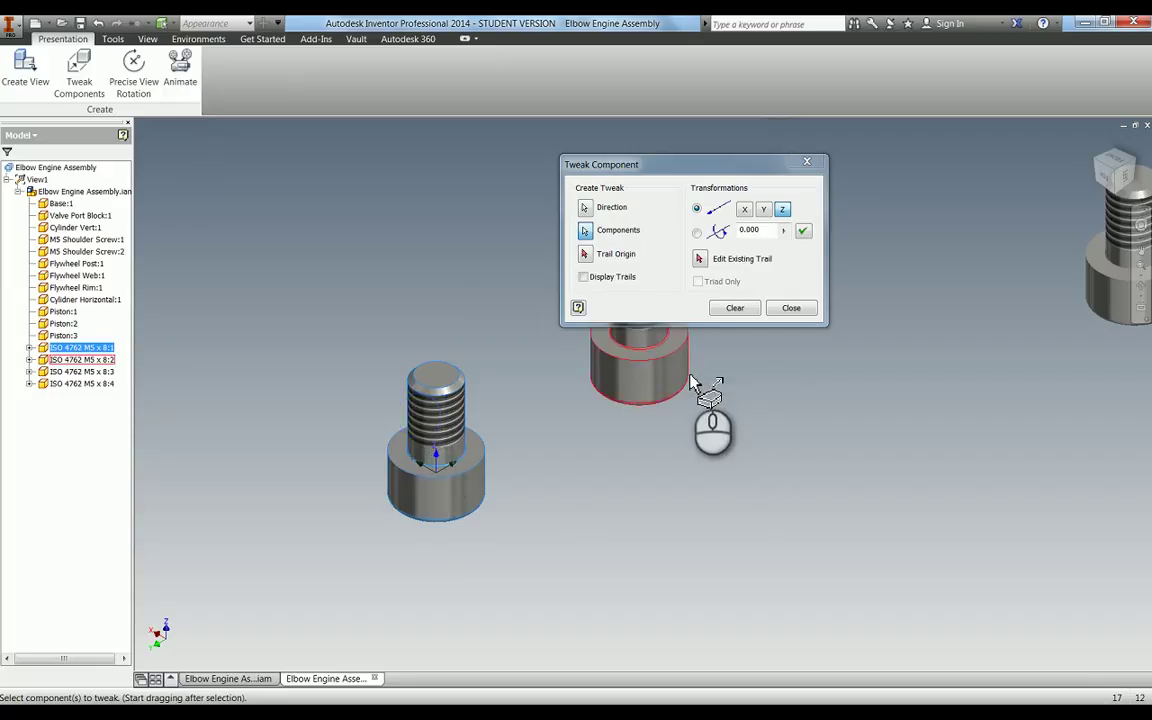
left_click(697, 233)
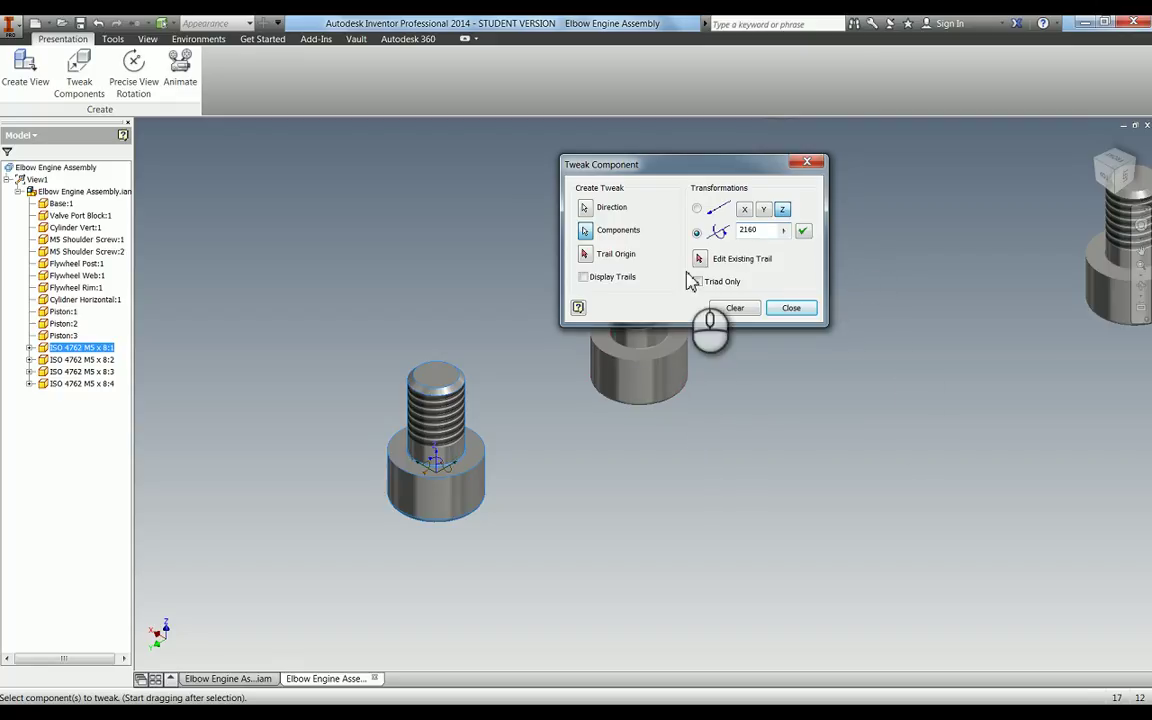
left_click(805, 235)
left_click_drag(718, 166, 910, 188)
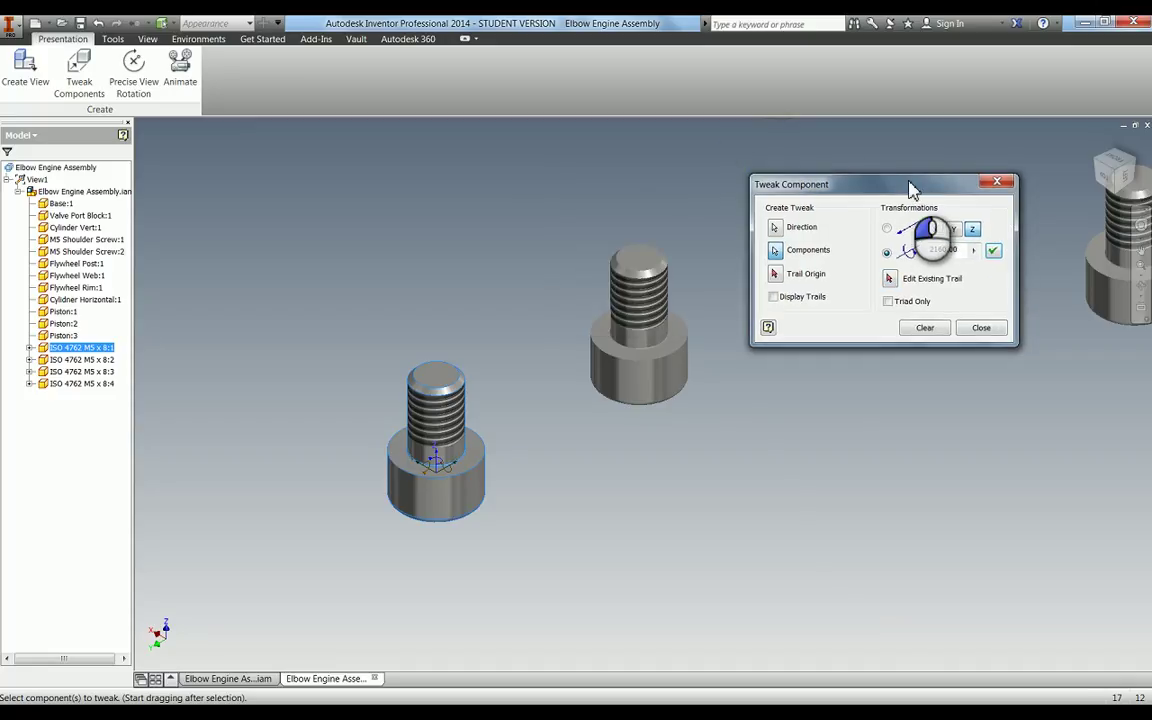
left_click(981, 330)
Tweak the screw ISO 4762 M5 x 8:2 with a 2160° rotation about its own Z axis, and list the tweaks under screws :2 and :1.
key("t")
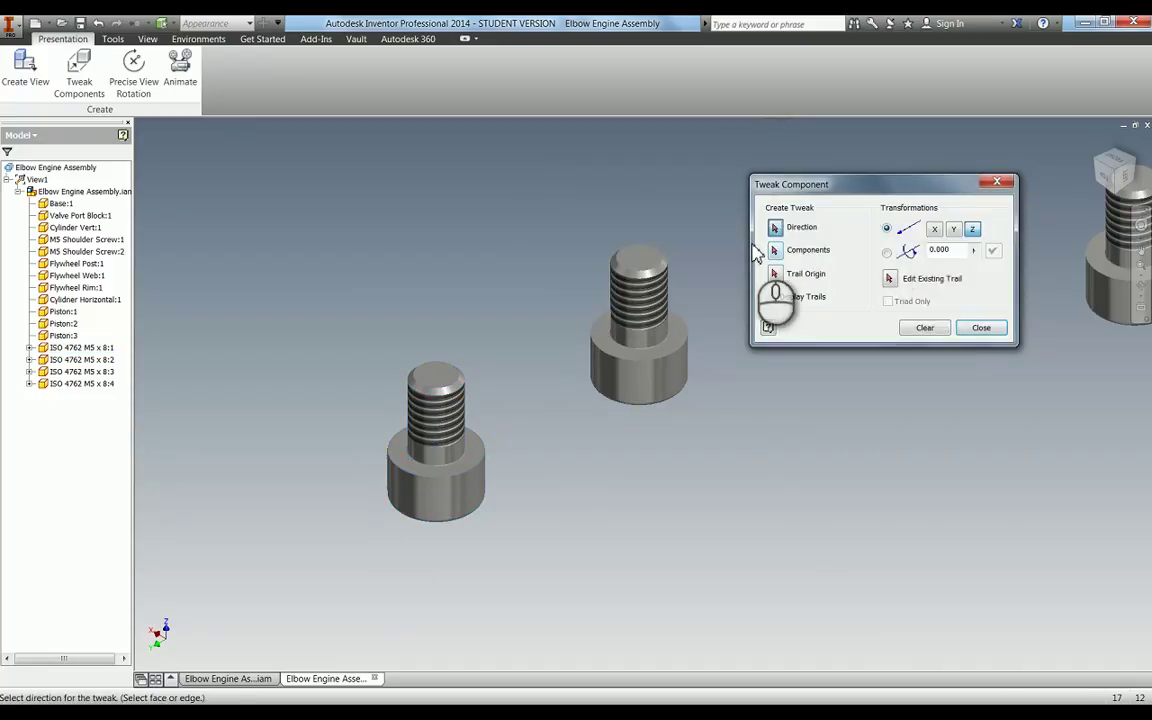
left_click(668, 382)
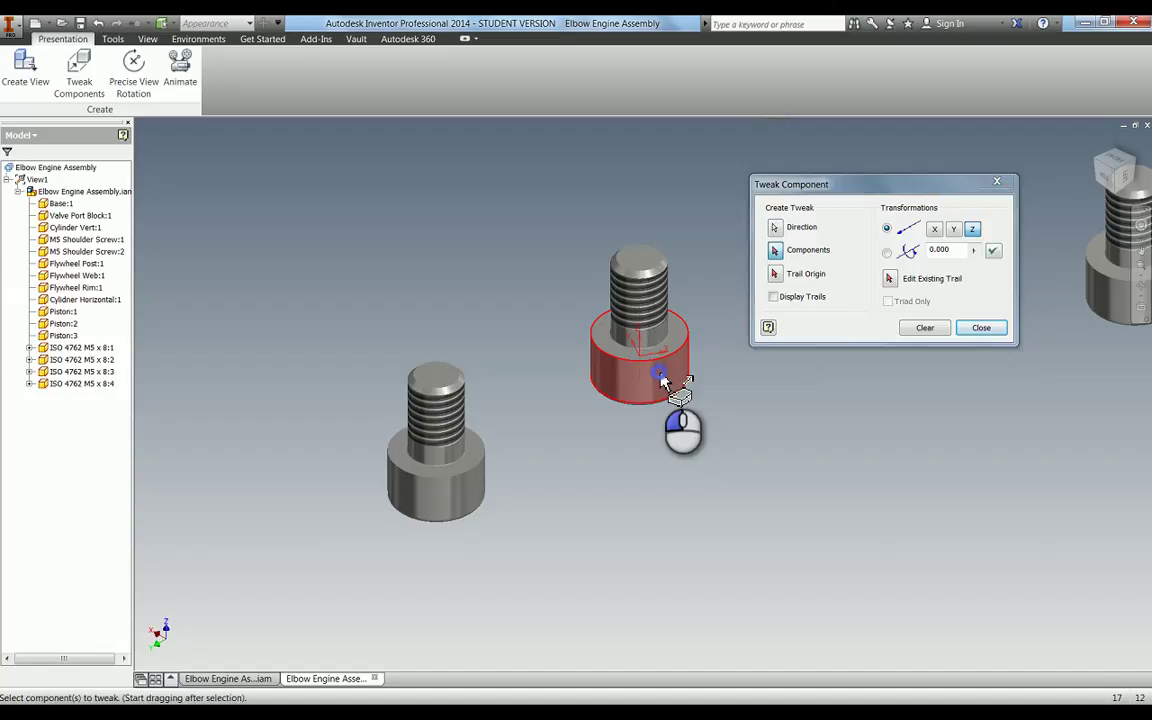
left_click(887, 252)
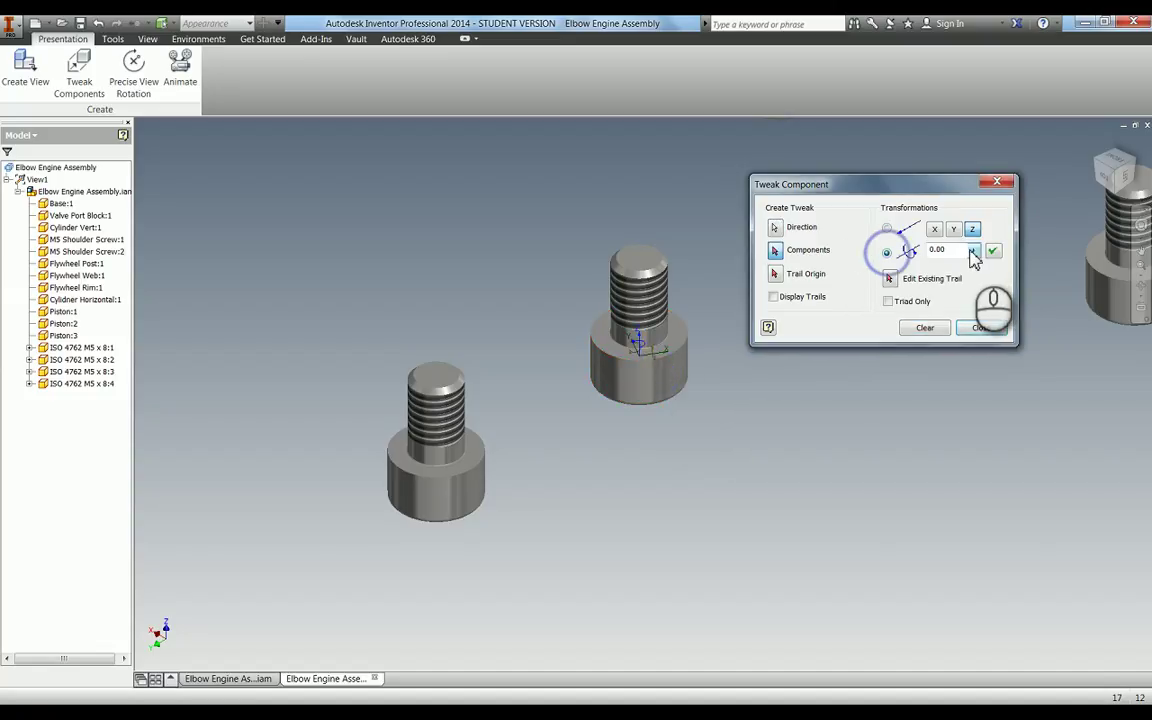
left_click(973, 250)
left_click(1018, 251)
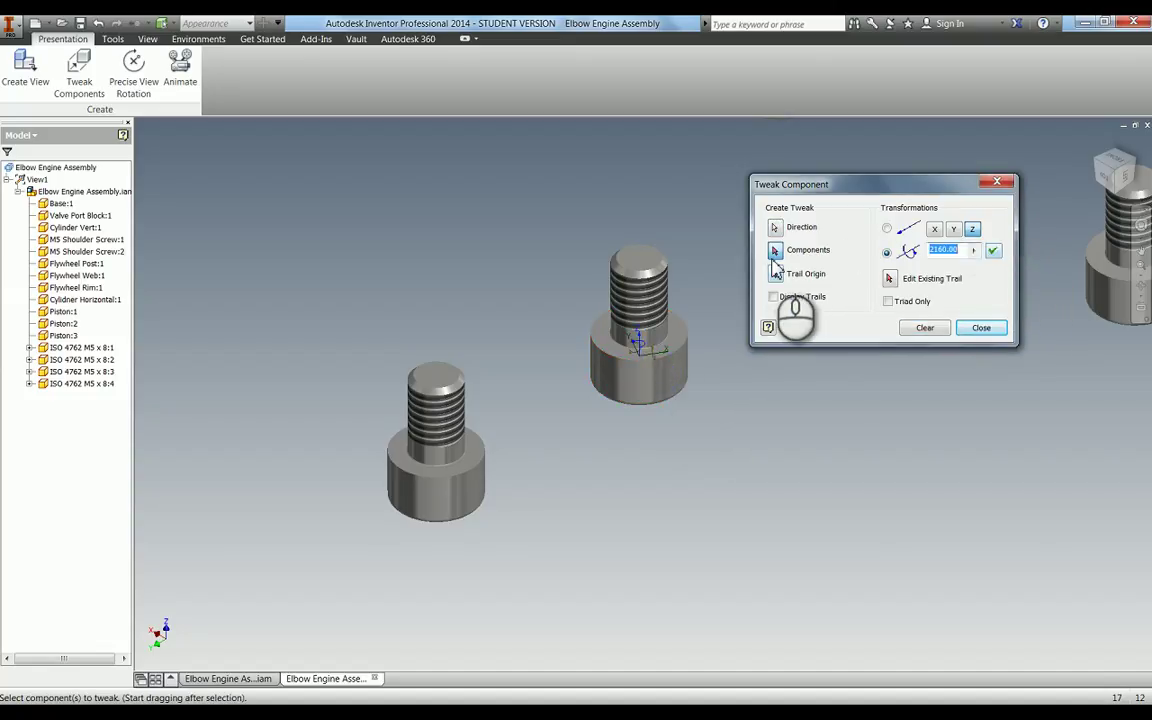
left_click(662, 305)
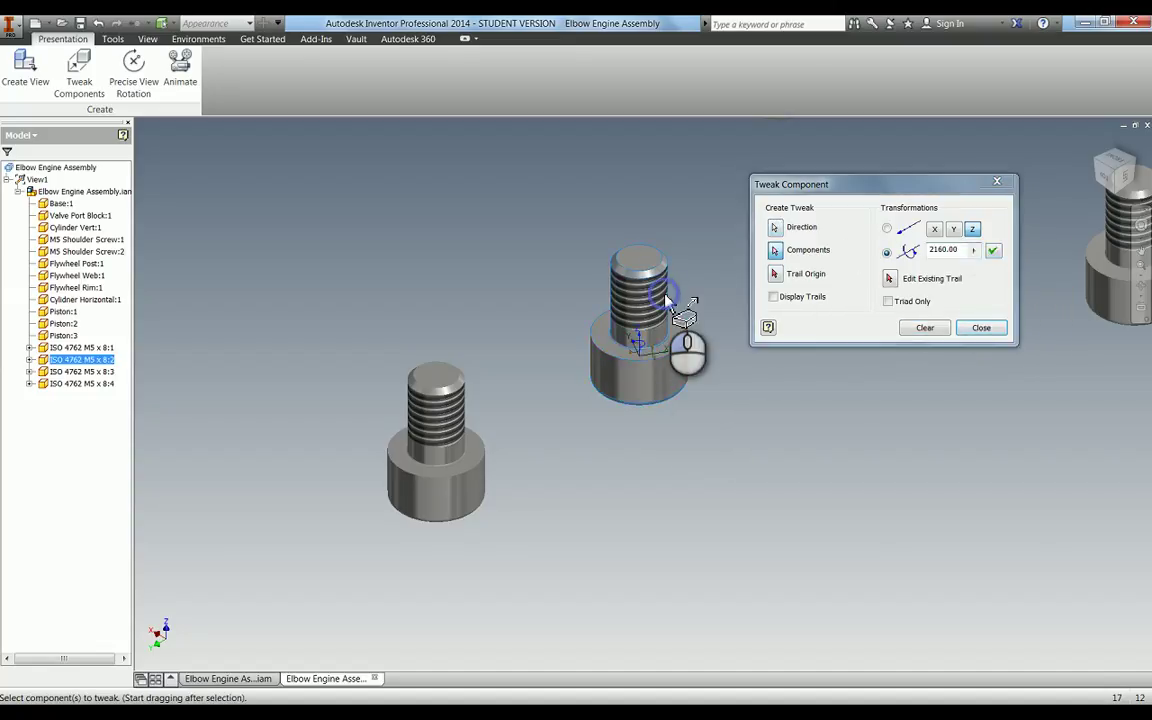
left_click(993, 251)
left_click(980, 328)
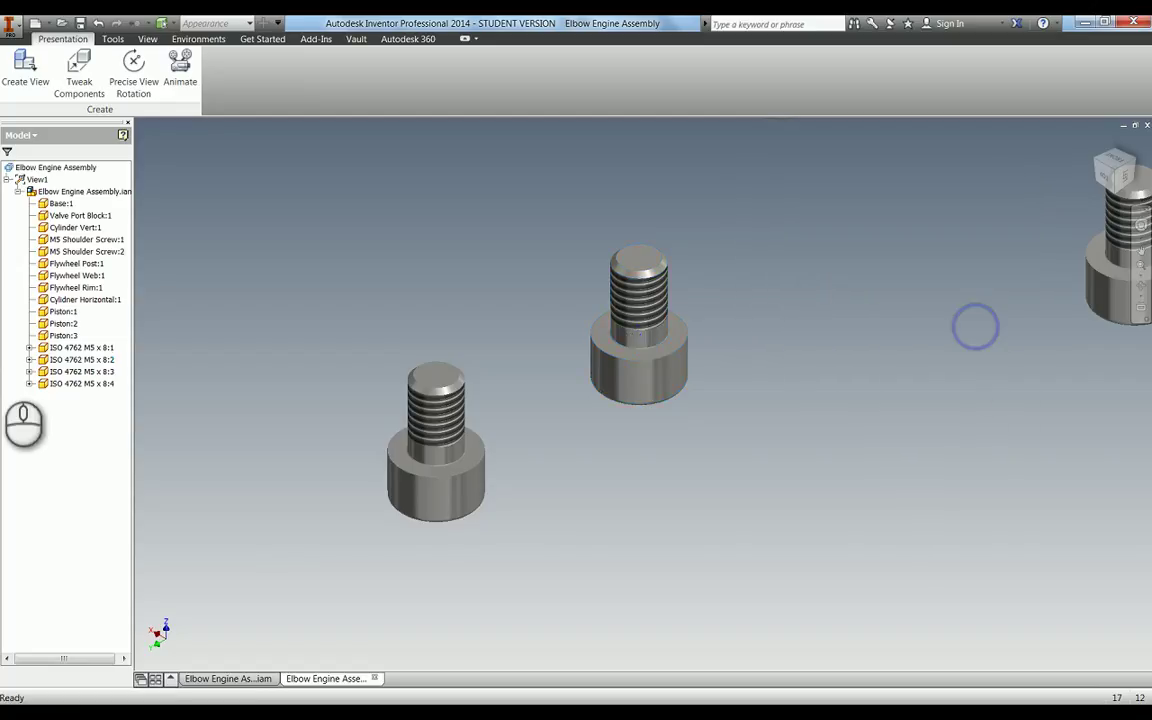
left_click(30, 359)
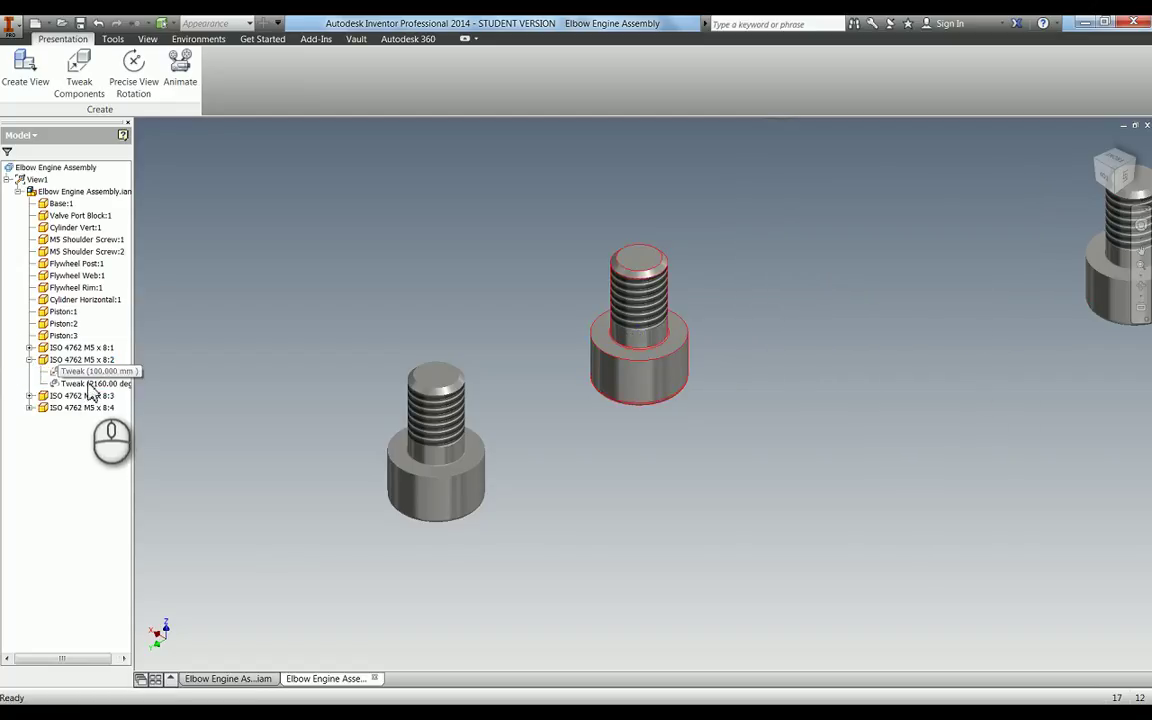
left_click(30, 347)
Tweak the screw ISO 4762 M5 x 8:3 with a 2160° rotation about its own Z axis.
scroll(769, 429, "down", 5)
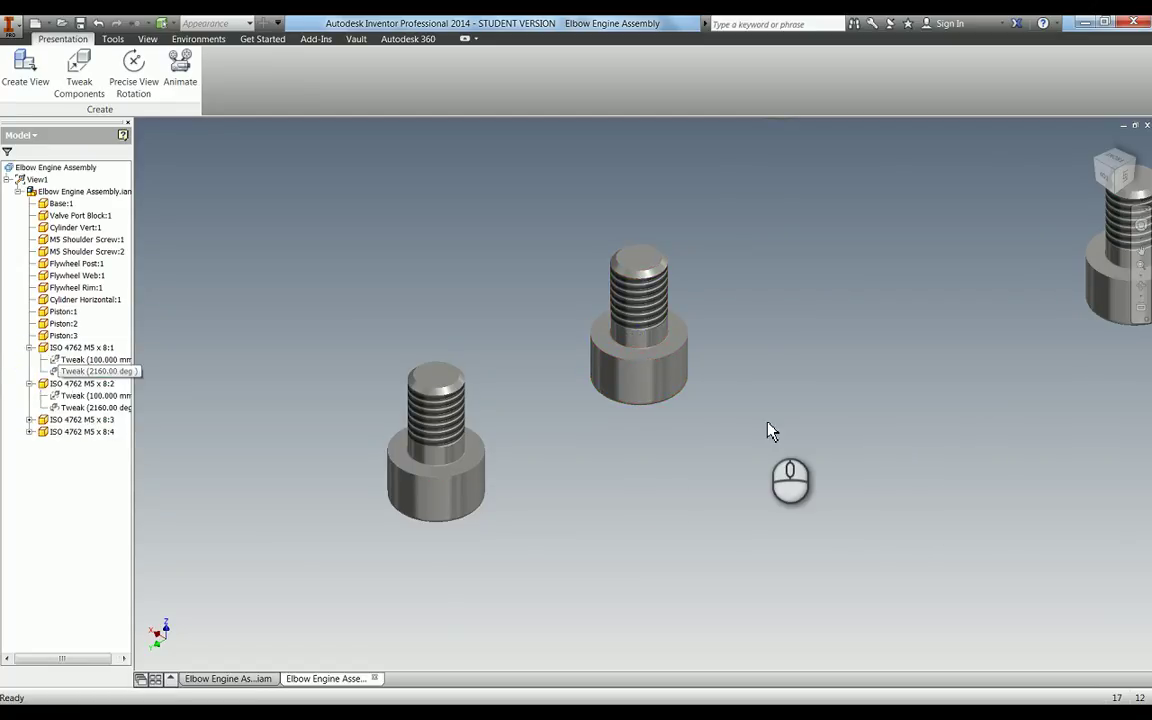
key("t")
left_click(695, 405)
scroll(705, 410, "up", 3)
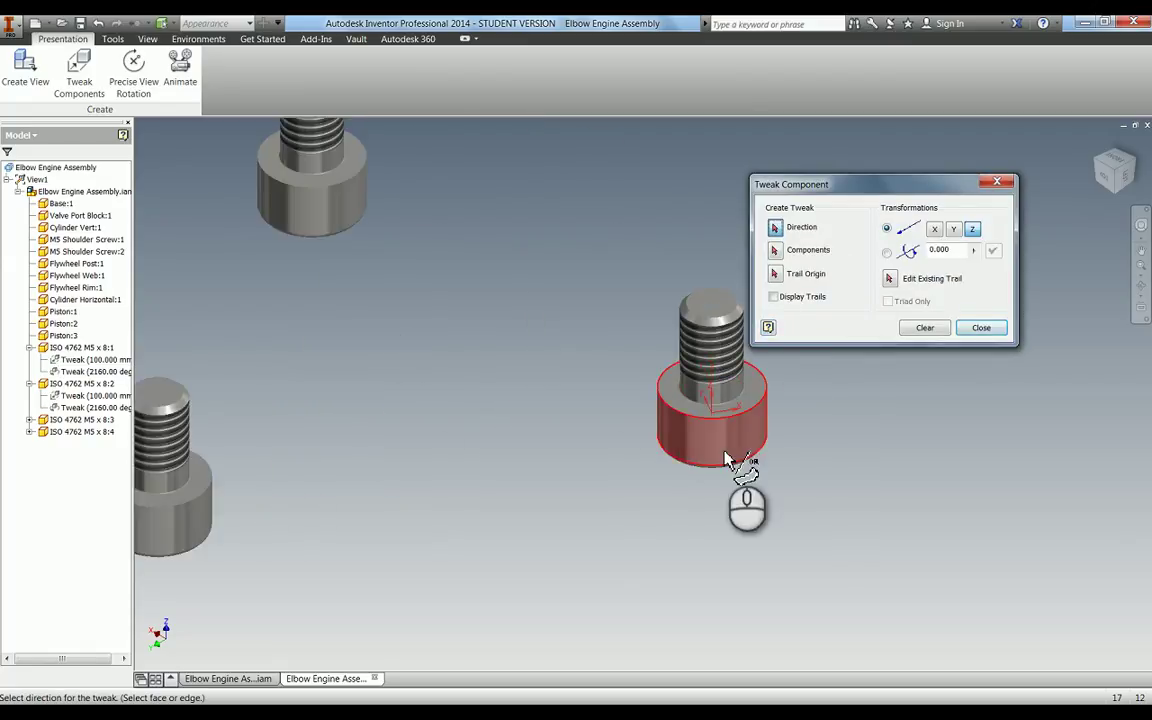
left_click(886, 252)
left_click(973, 250)
left_click(1024, 255)
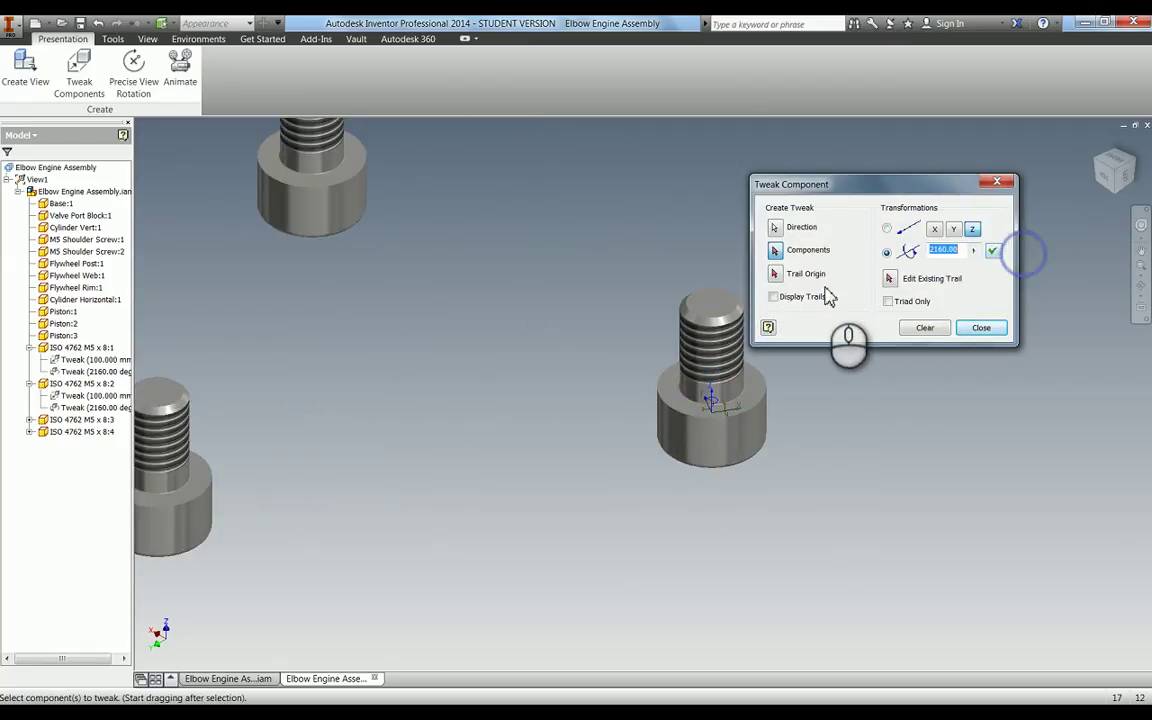
left_click(730, 322)
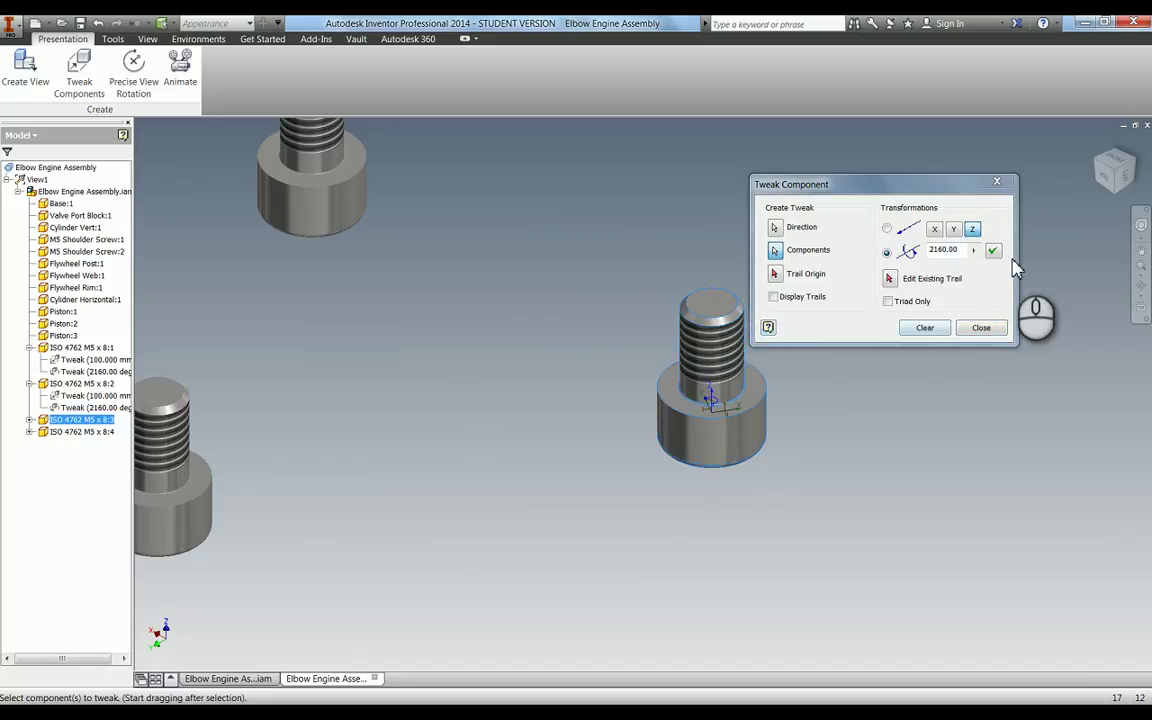
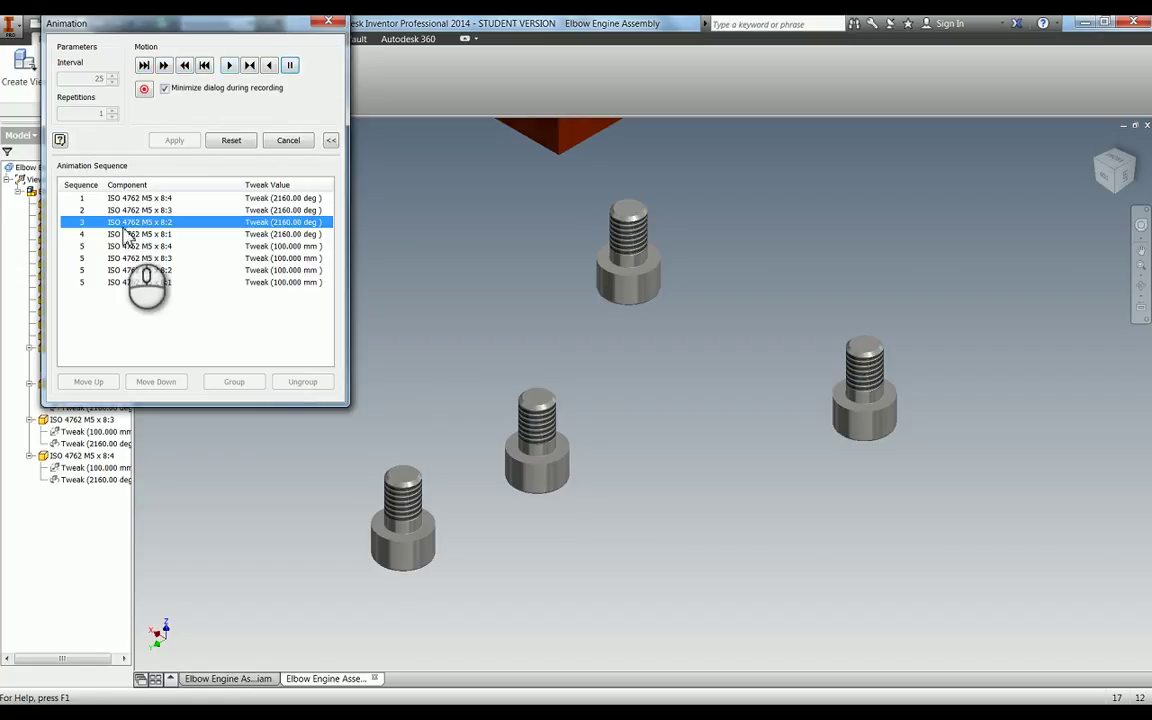
left_click(128, 284)
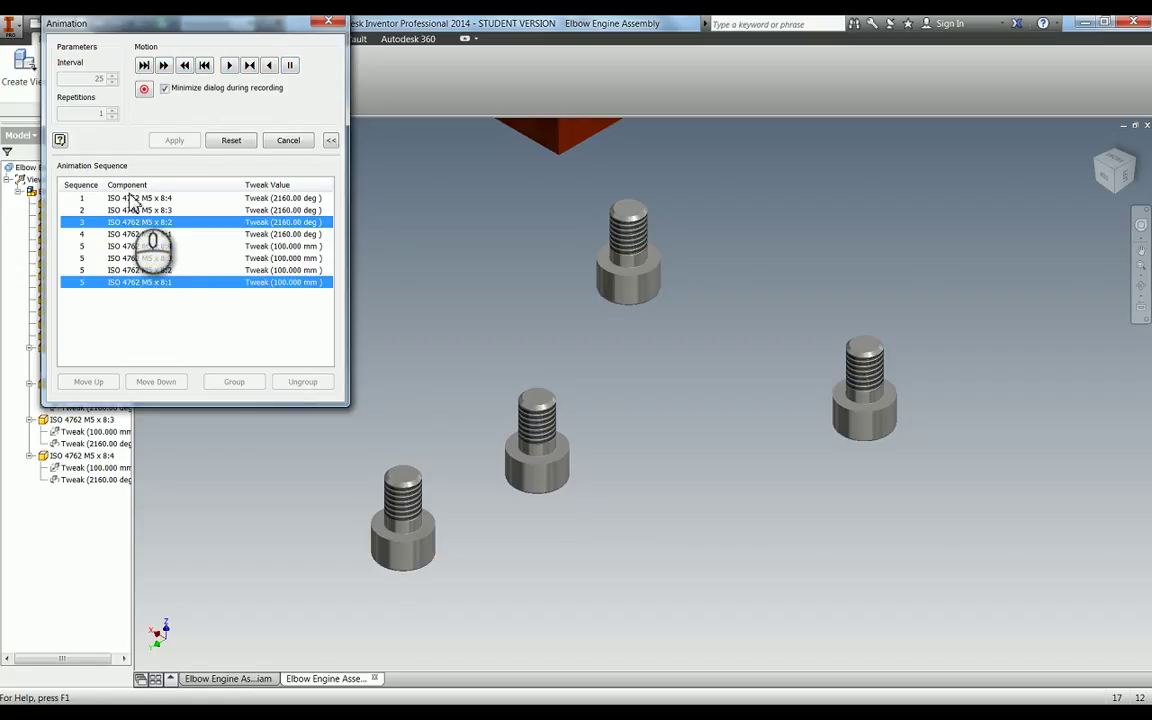
left_click(130, 198)
left_click(134, 282, "shift")
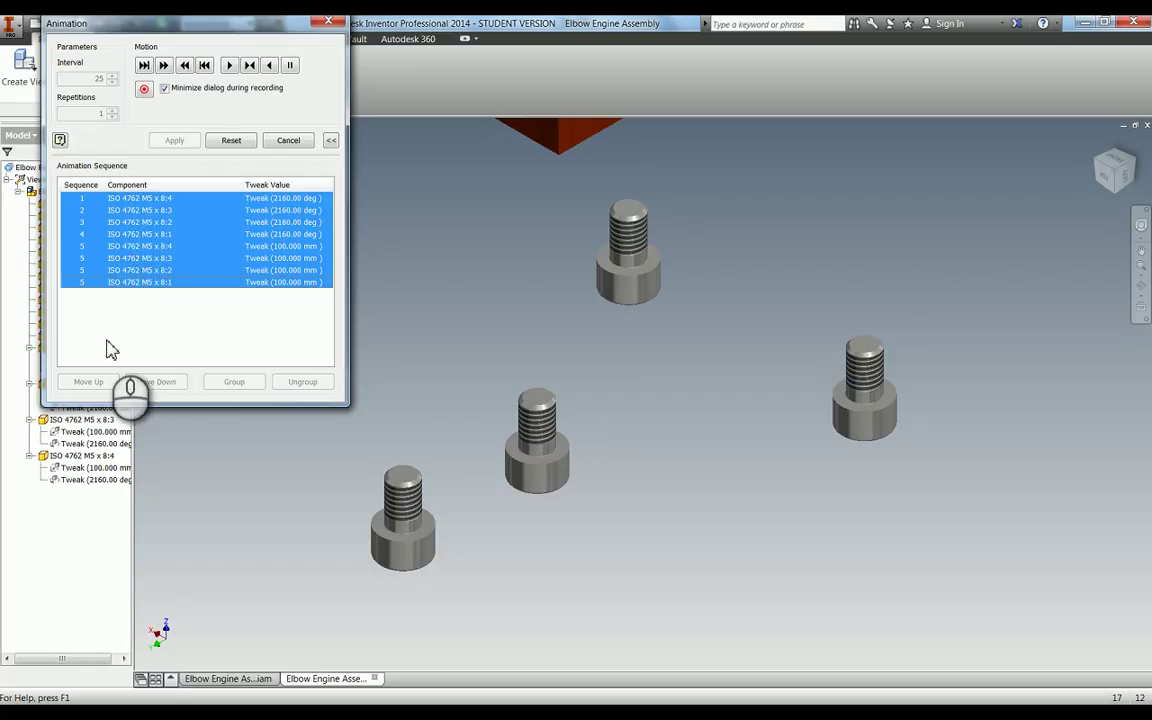
left_click(145, 222)
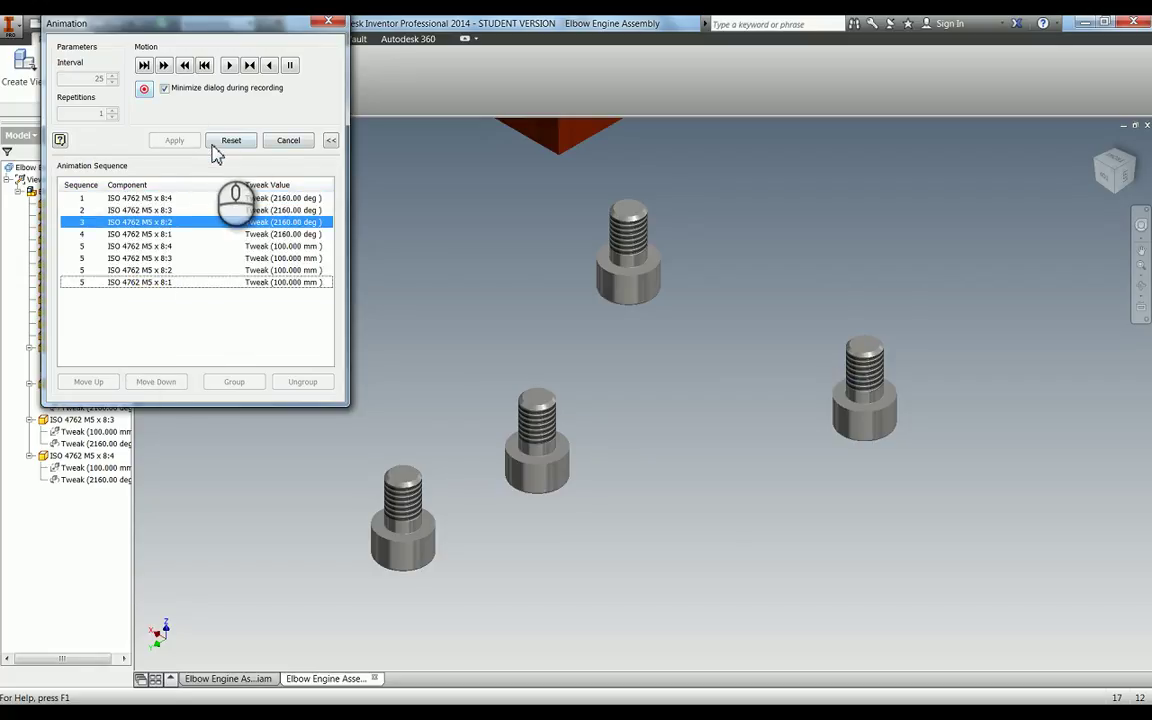
left_click(286, 142)
Group all eight screw tweaks, rotations and 100 mm moves, into one animation sequence and apply the change.
left_click(180, 66)
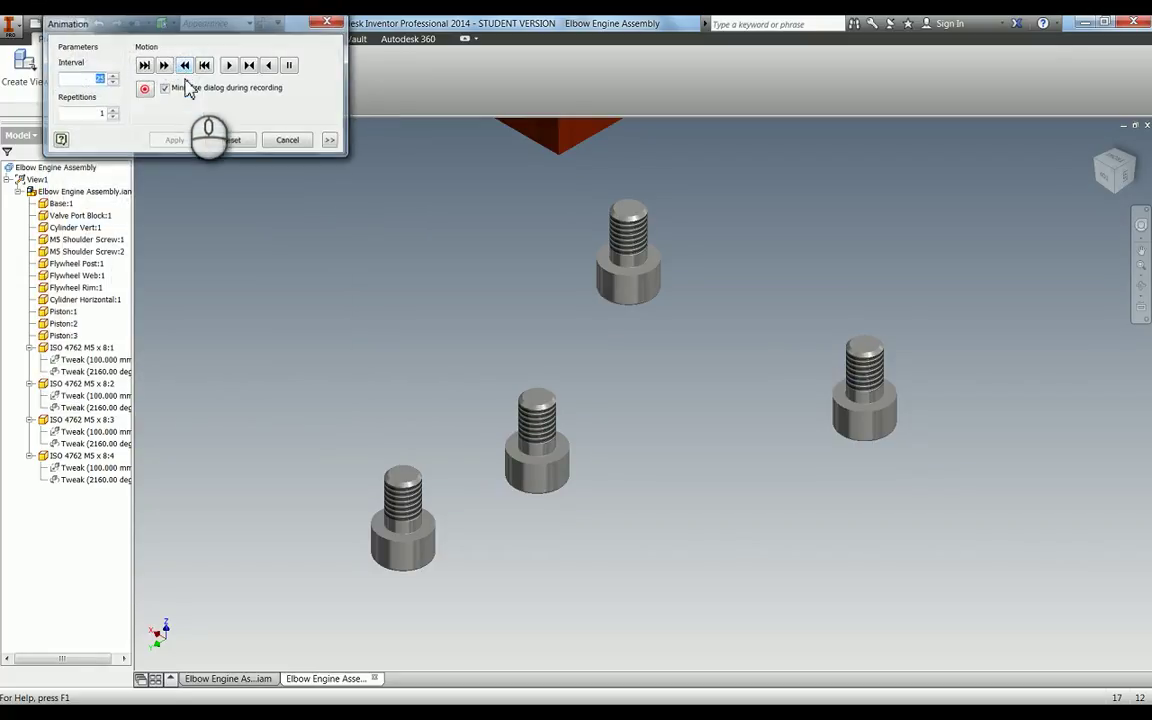
left_click(331, 140)
left_click(130, 198)
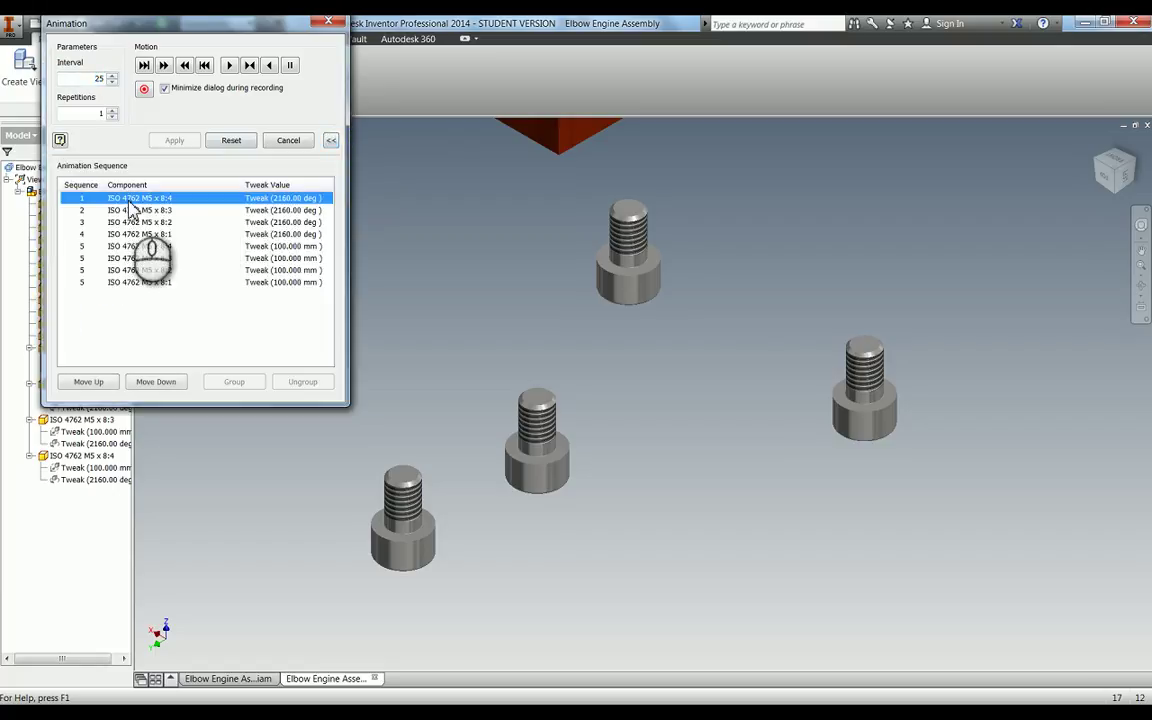
left_click(120, 281, "shift")
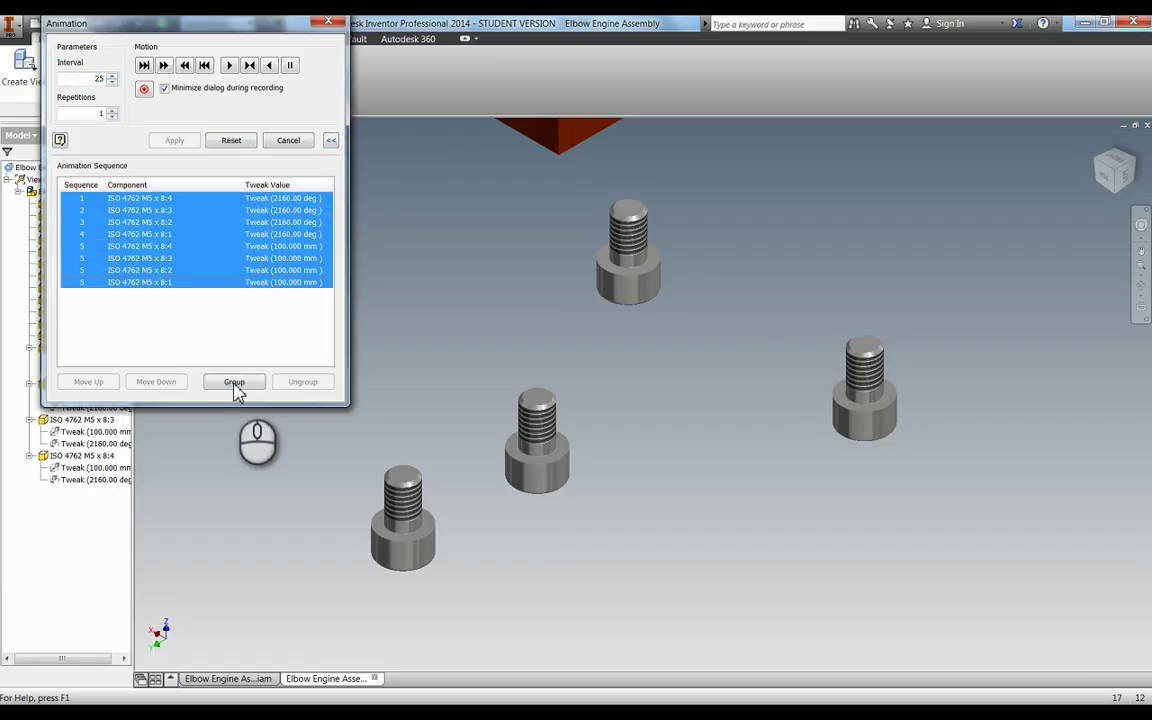
left_click(236, 384)
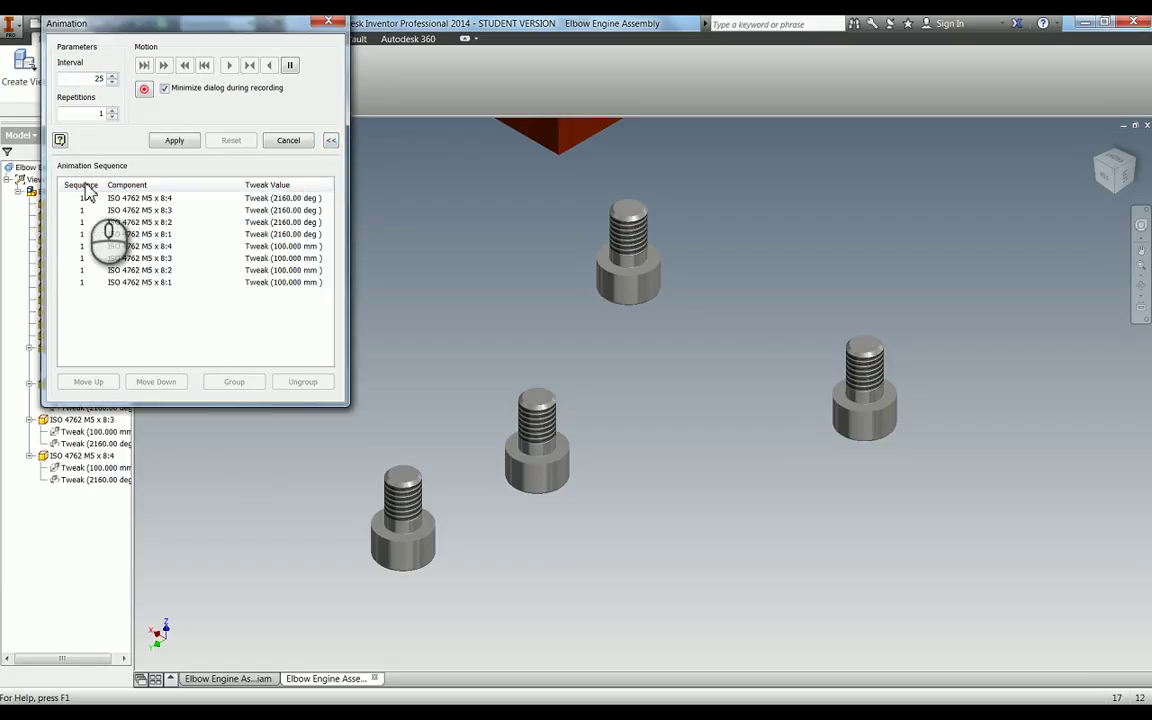
left_click(176, 140)
Play the grouped animation forward, then view the base from below and play it in reverse.
left_click(229, 66)
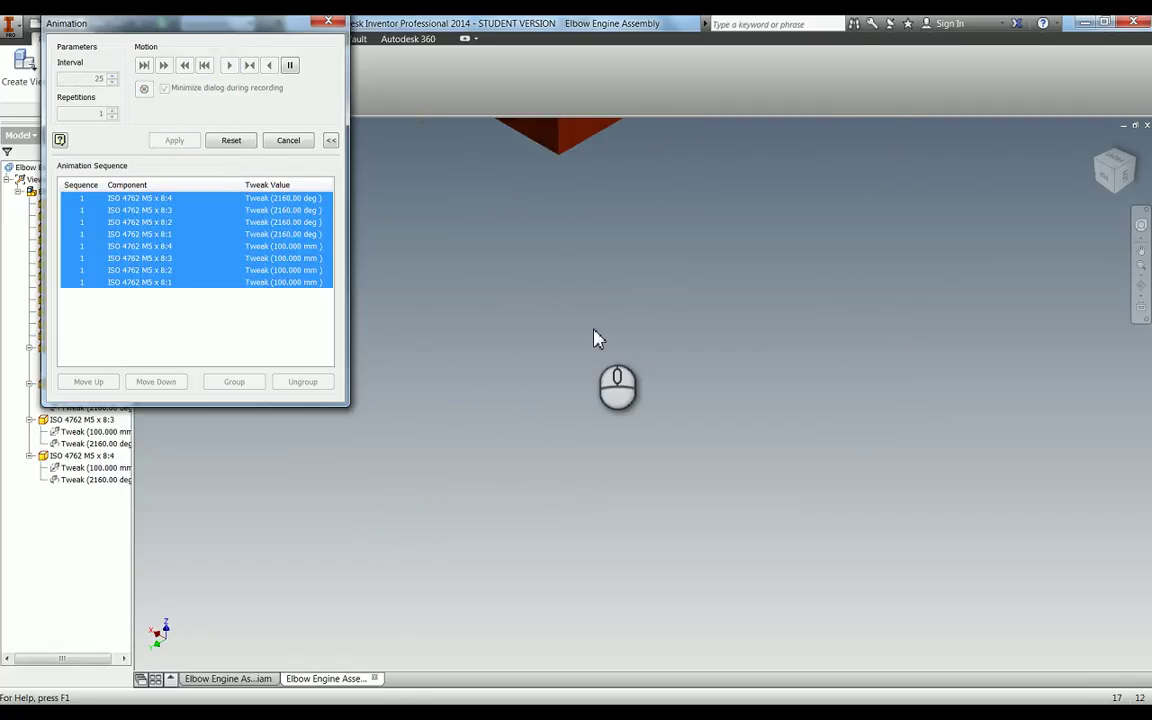
middle_click_drag(617, 313, 620, 520)
scroll(616, 556, "down", 5)
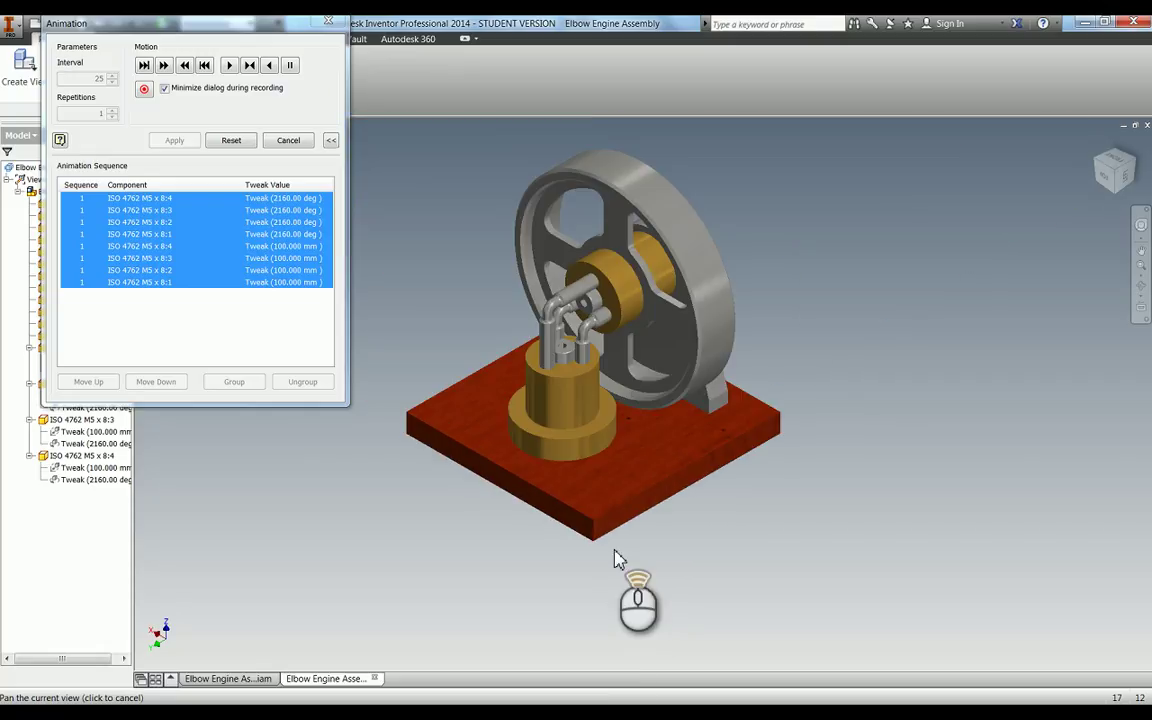
scroll(620, 535, "up", 2)
key("F4")
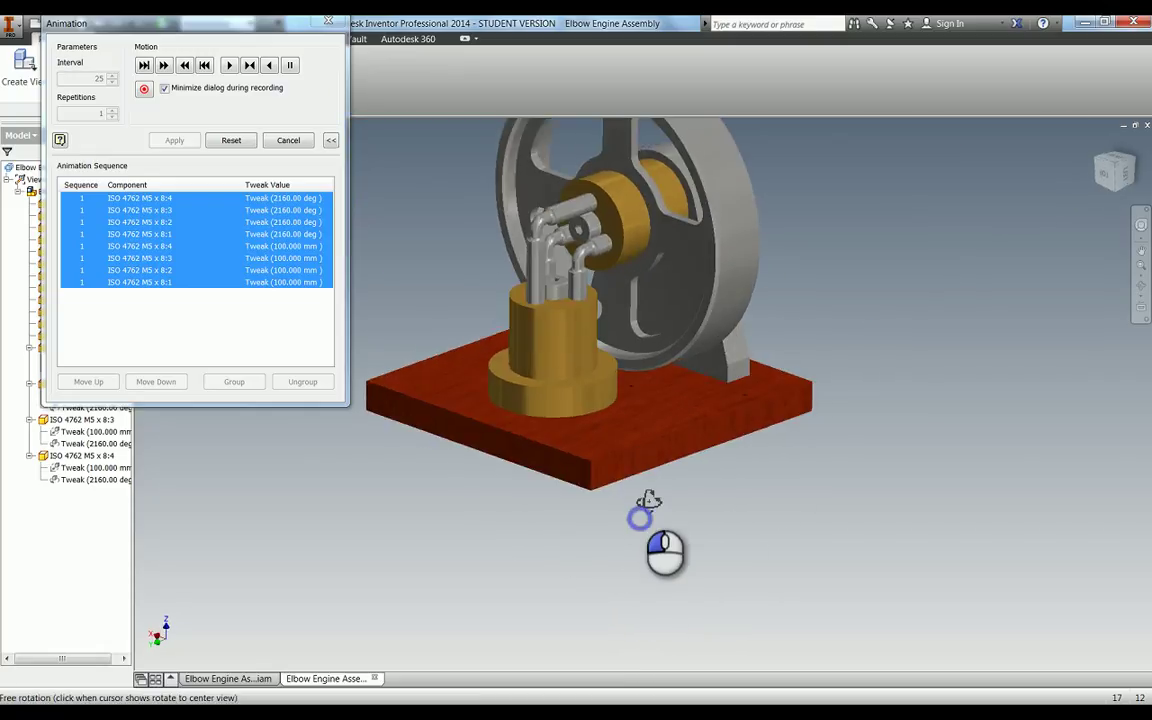
left_click_drag(643, 514, 645, 431)
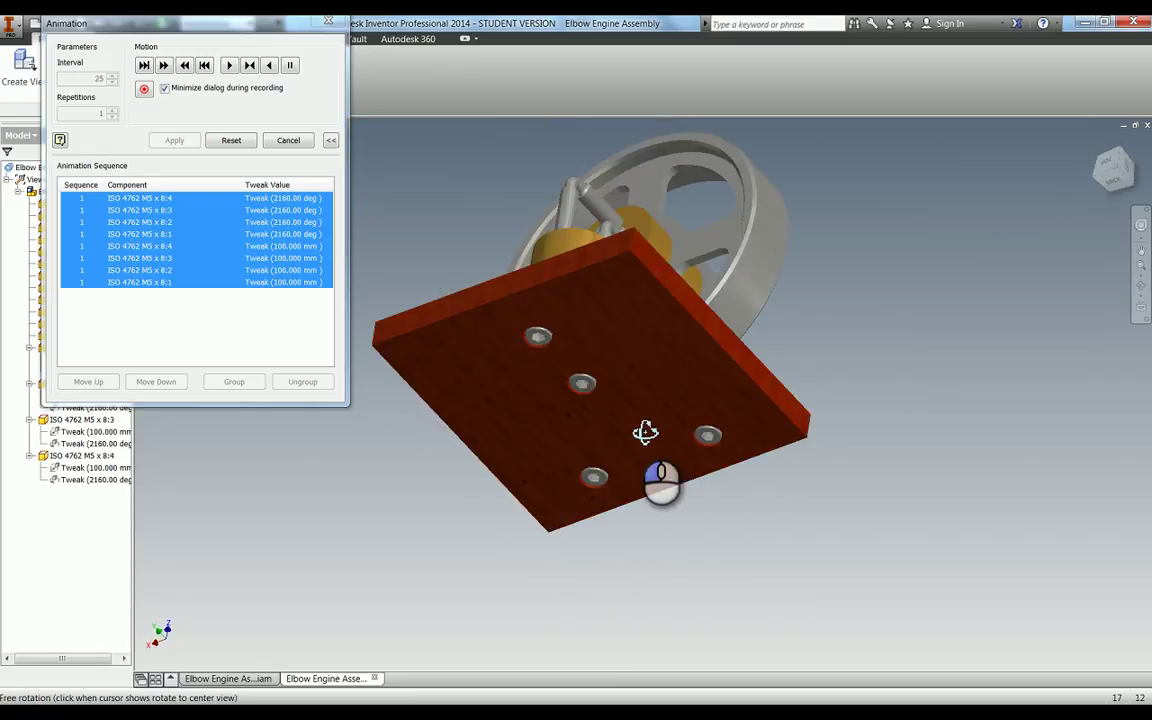
left_click(271, 66)
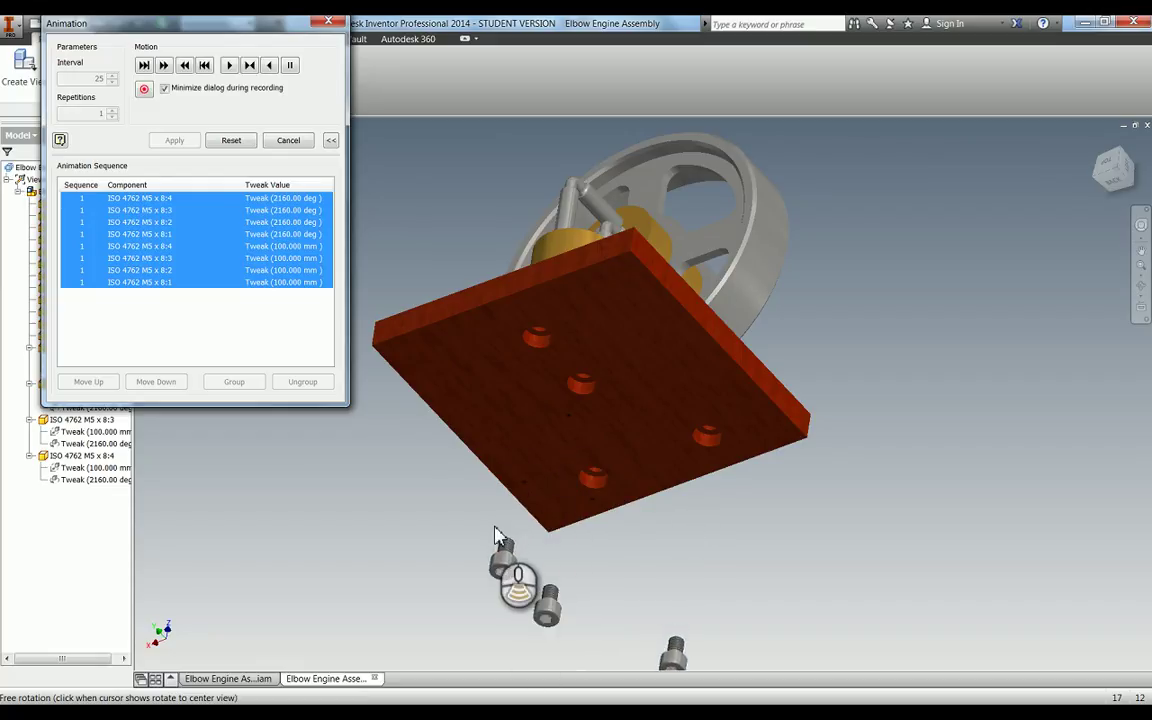
Play the animation forward twice with a close view of a screw head's hex socket, then close the animation settings.
scroll(508, 580, "up", 6)
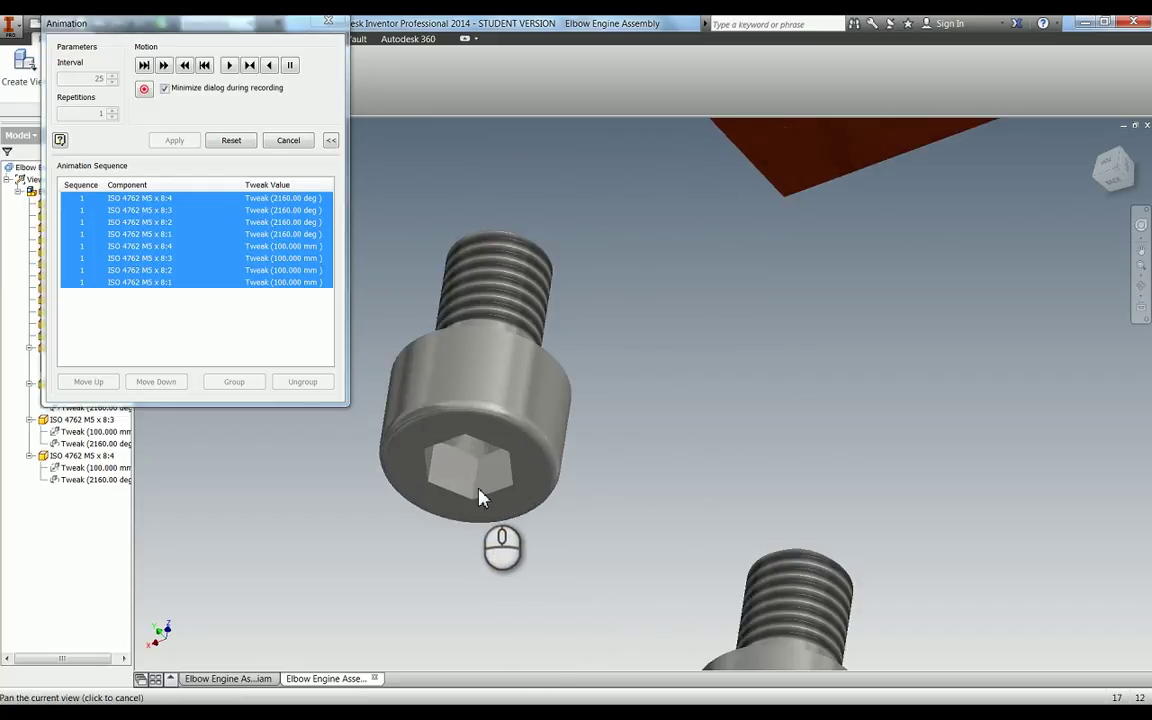
left_click(229, 66)
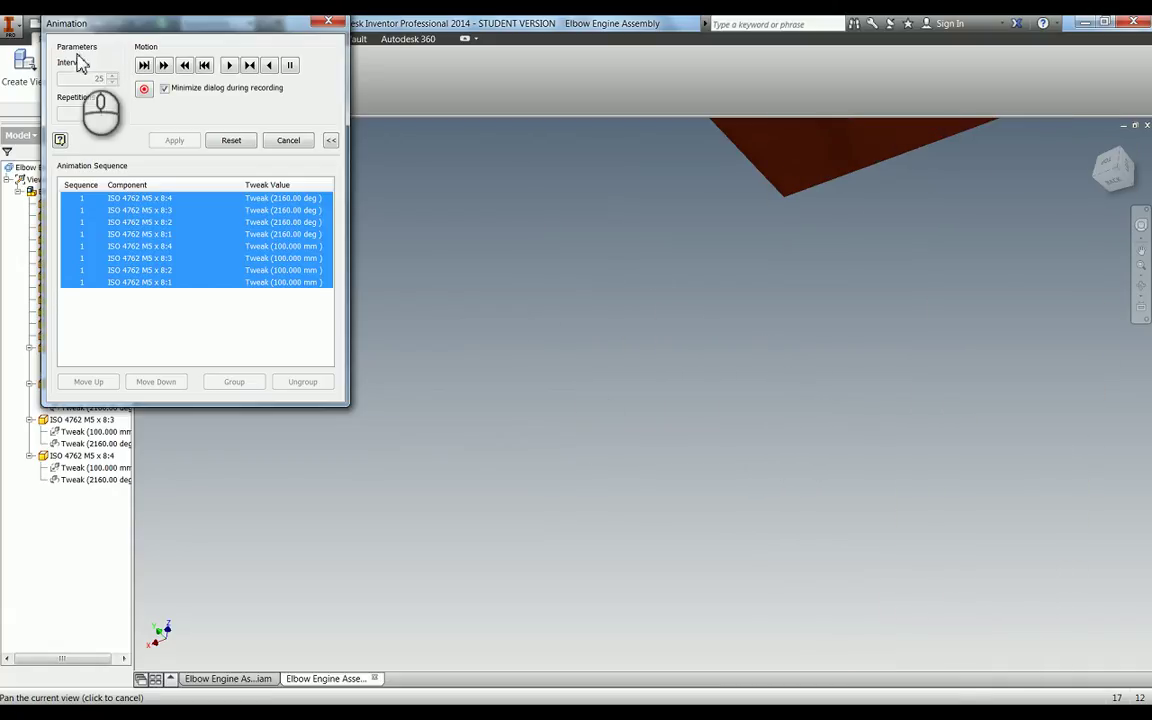
left_click(229, 66)
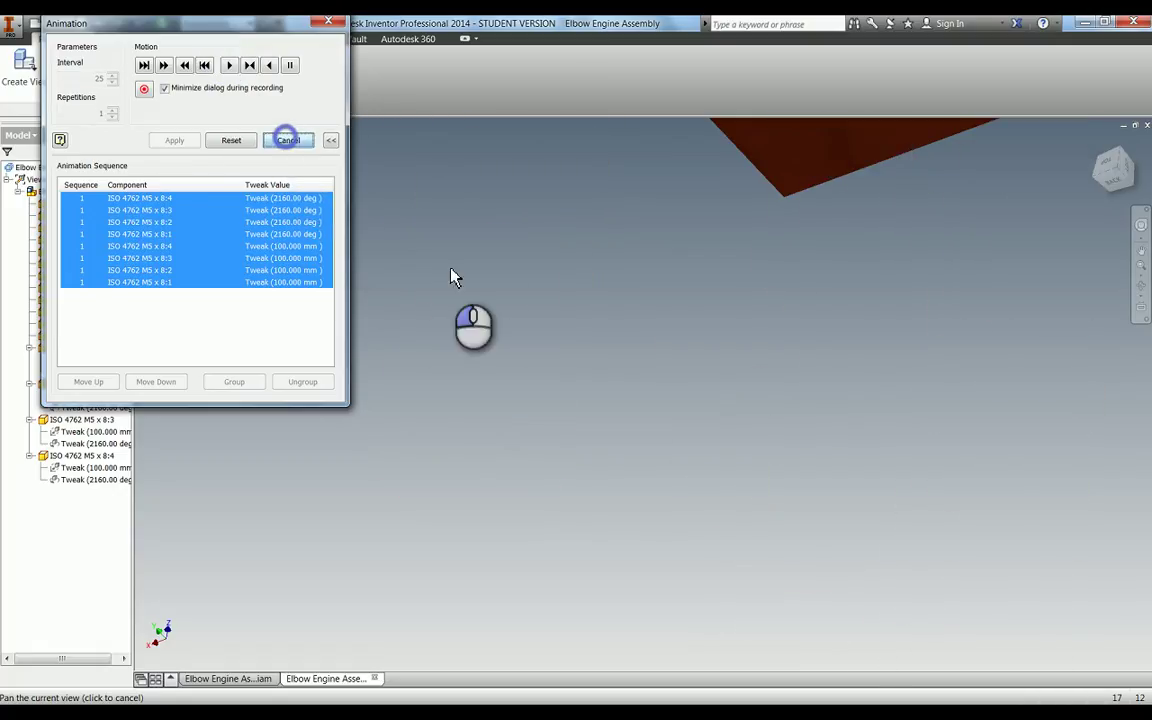
Orient the model isometrically with the base flat and the screws beneath it, and set this view as home with Fit to View.
scroll(672, 435, "up", 5)
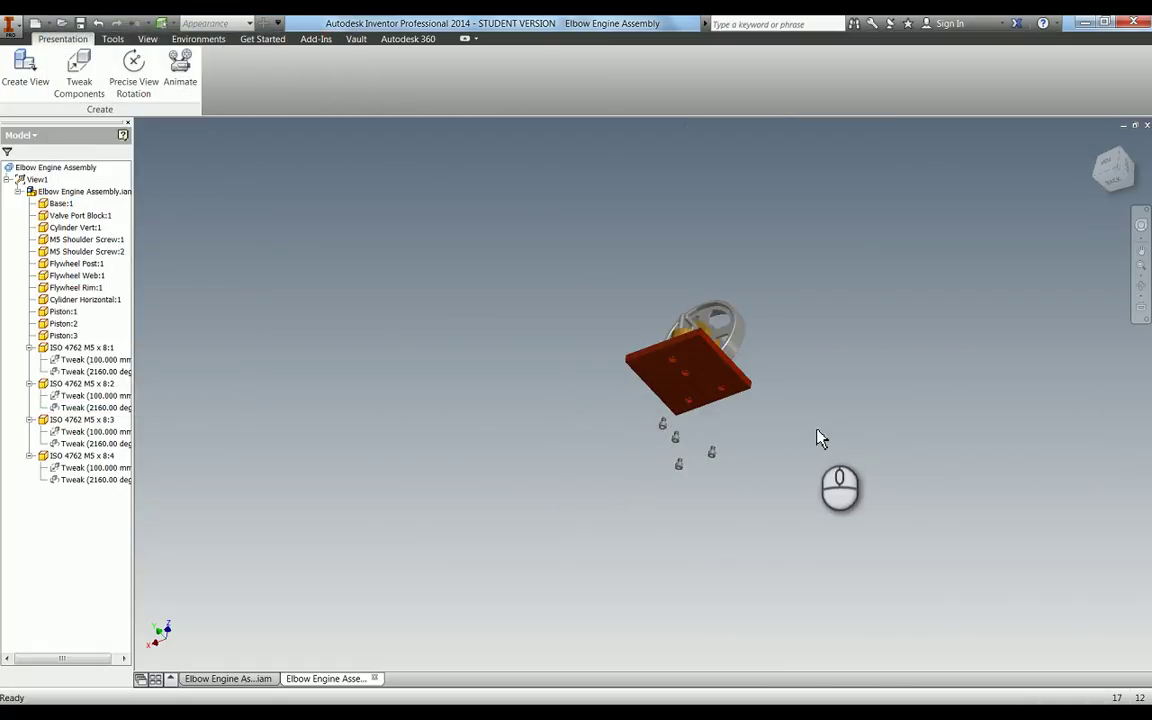
key("F6")
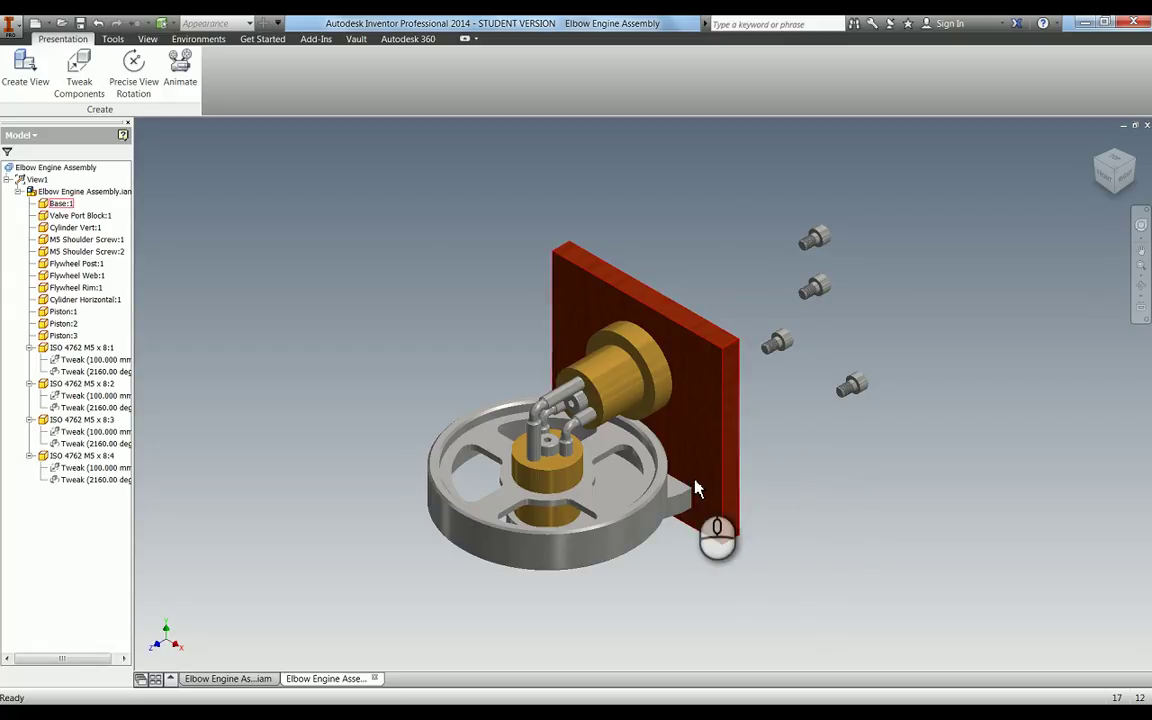
middle_click_drag(700, 525, 680, 333, "shift")
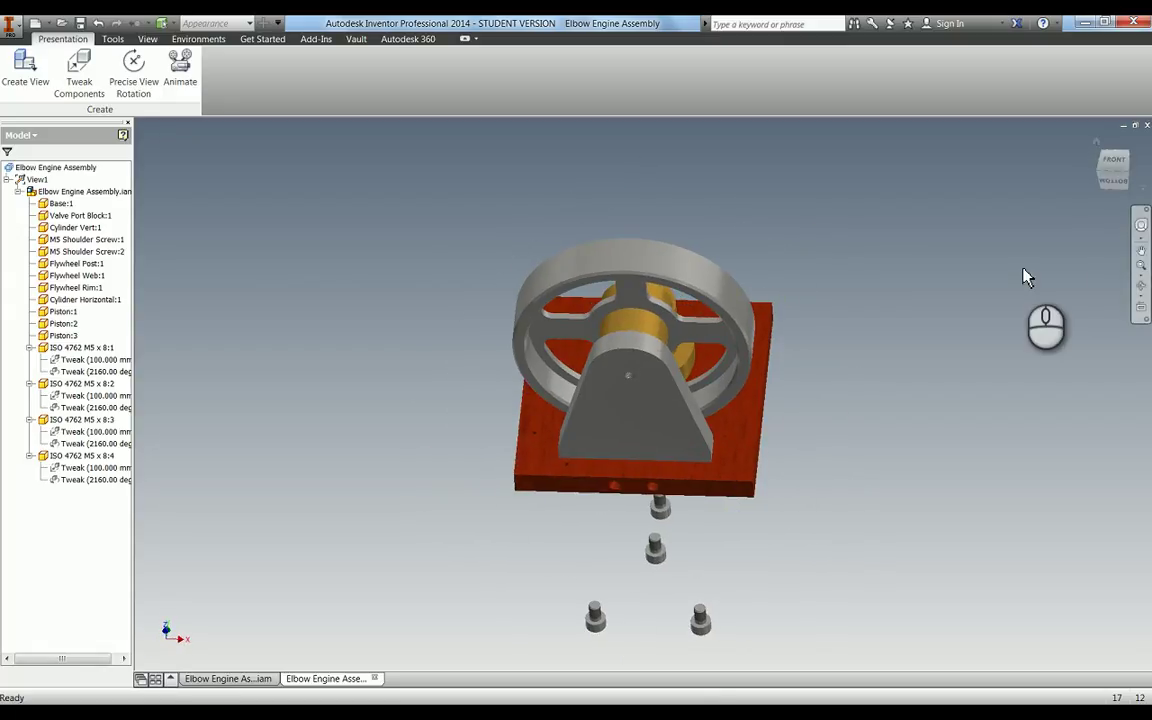
key("F4")
left_click_drag(416, 391, 721, 300)
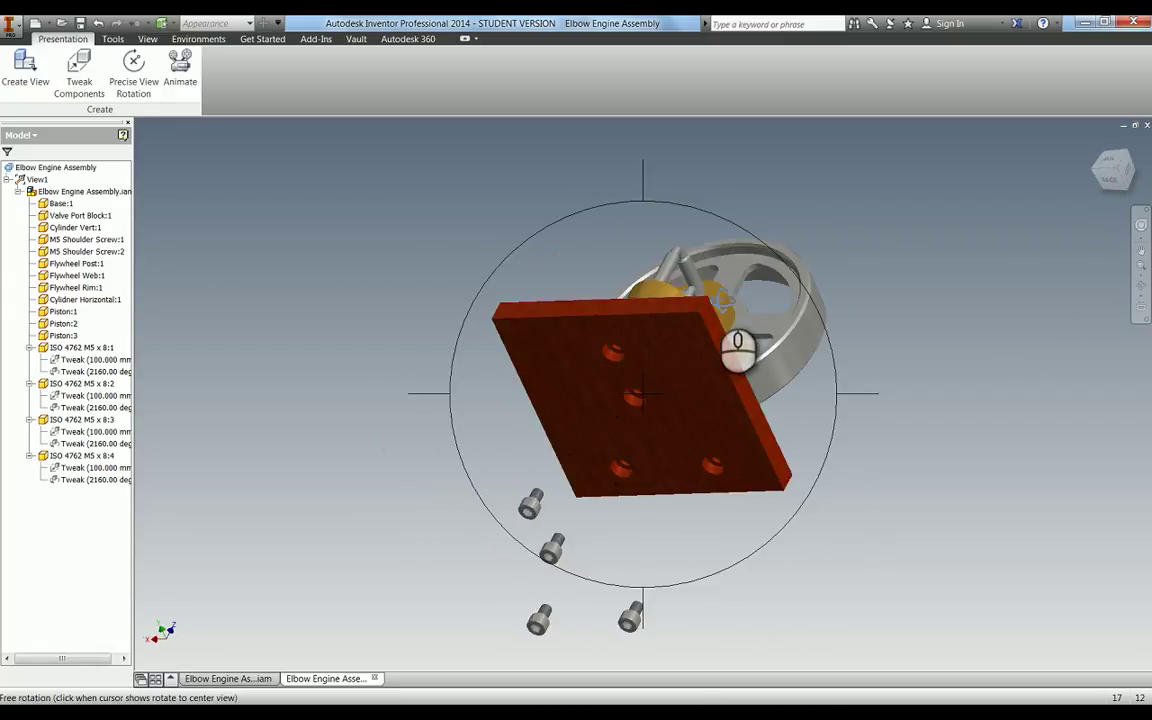
key("F6")
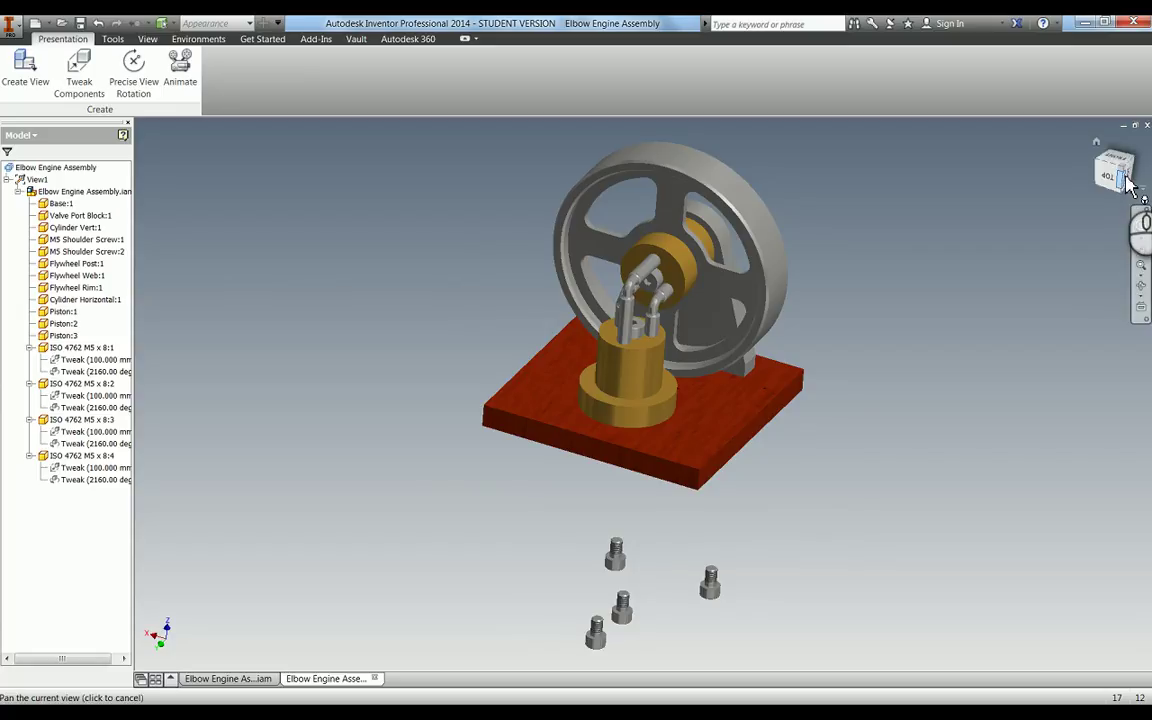
left_click(1127, 176)
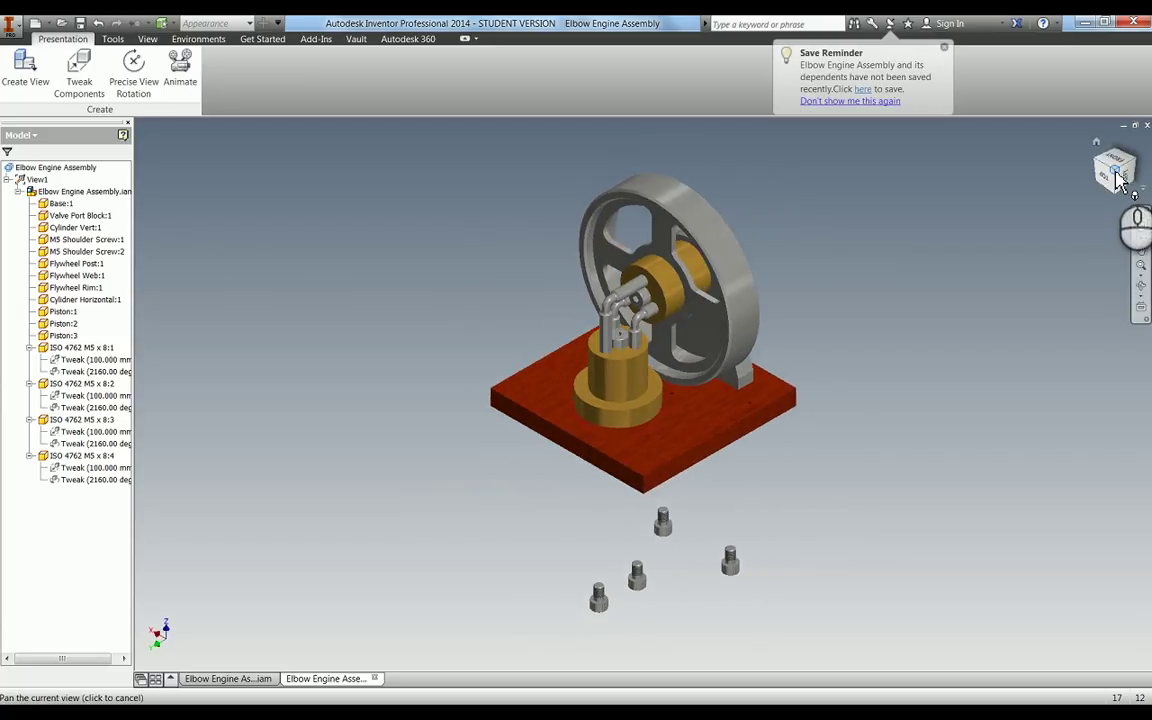
right_click(1118, 170)
mouse_move(1080, 274)
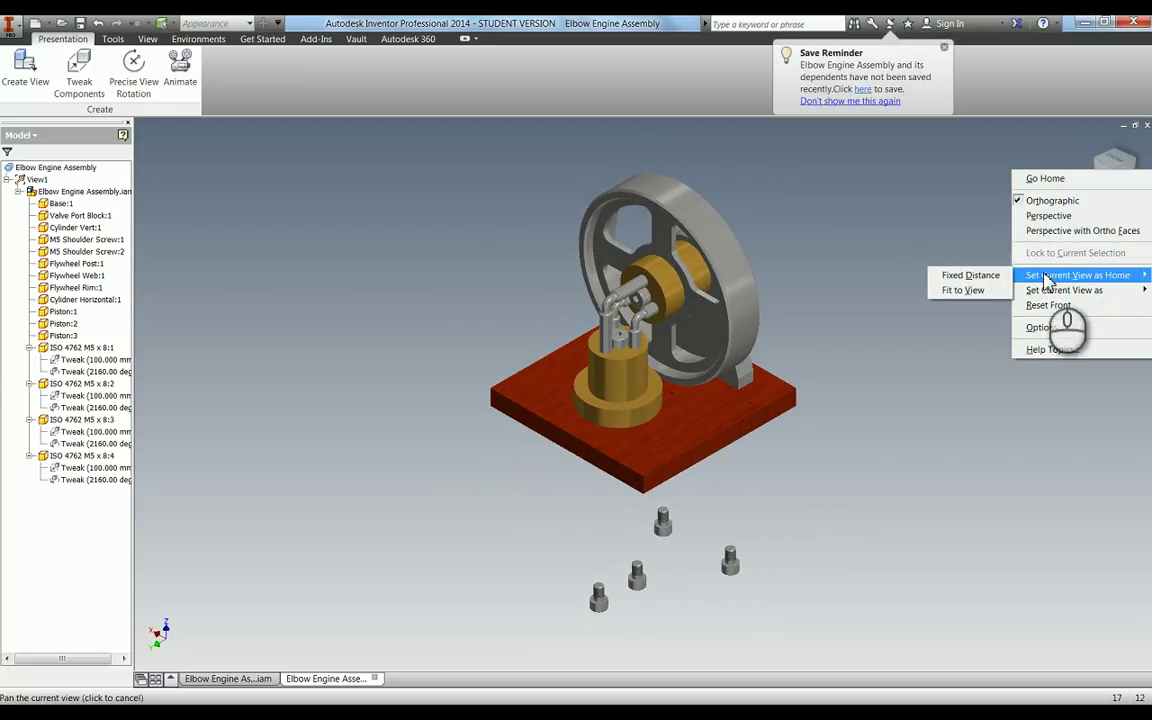
left_click(978, 292)
scroll(718, 304, "down", 3)
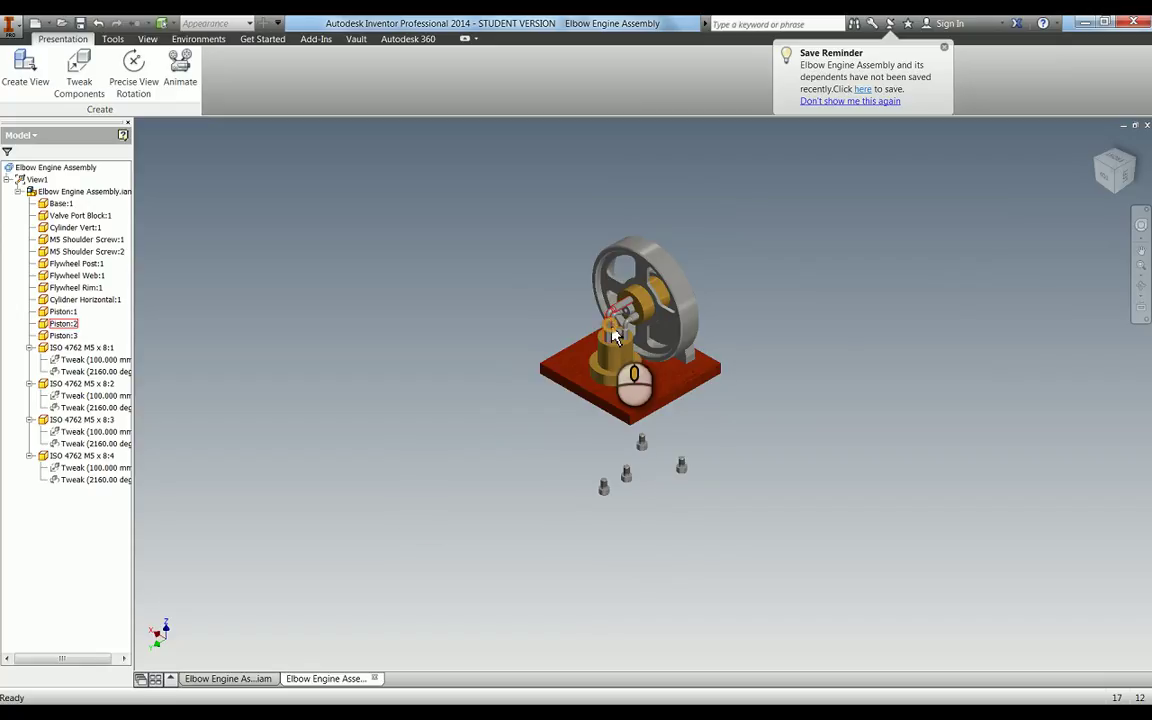
Start a component tweak with its direction taken from the top face of the red base.
middle_click_drag(697, 462, 455, 580)
scroll(425, 612, "up", 3)
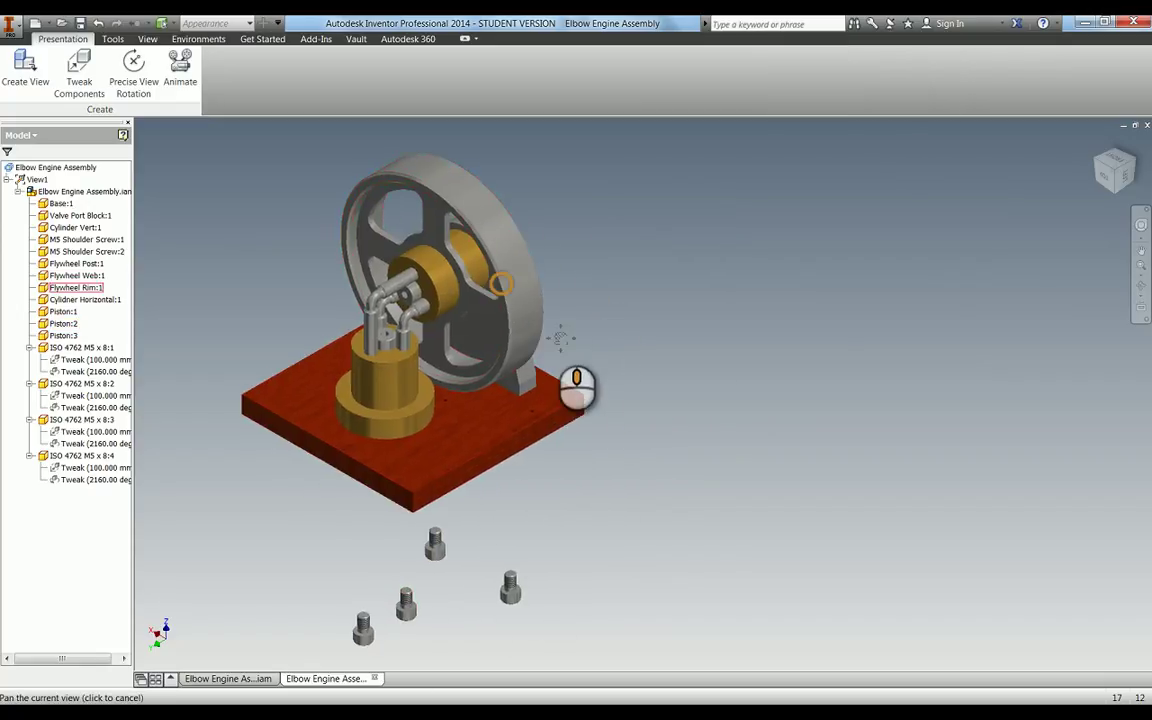
scroll(560, 361, "down", 3)
scroll(484, 361, "up", 3)
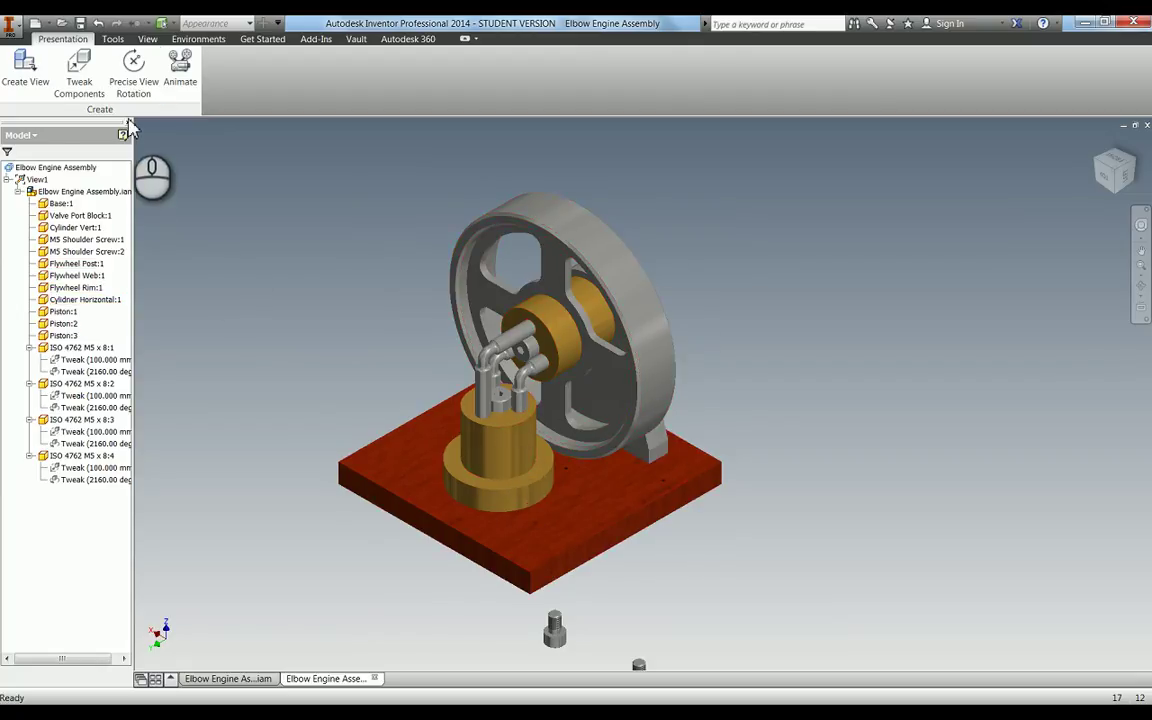
left_click(85, 84)
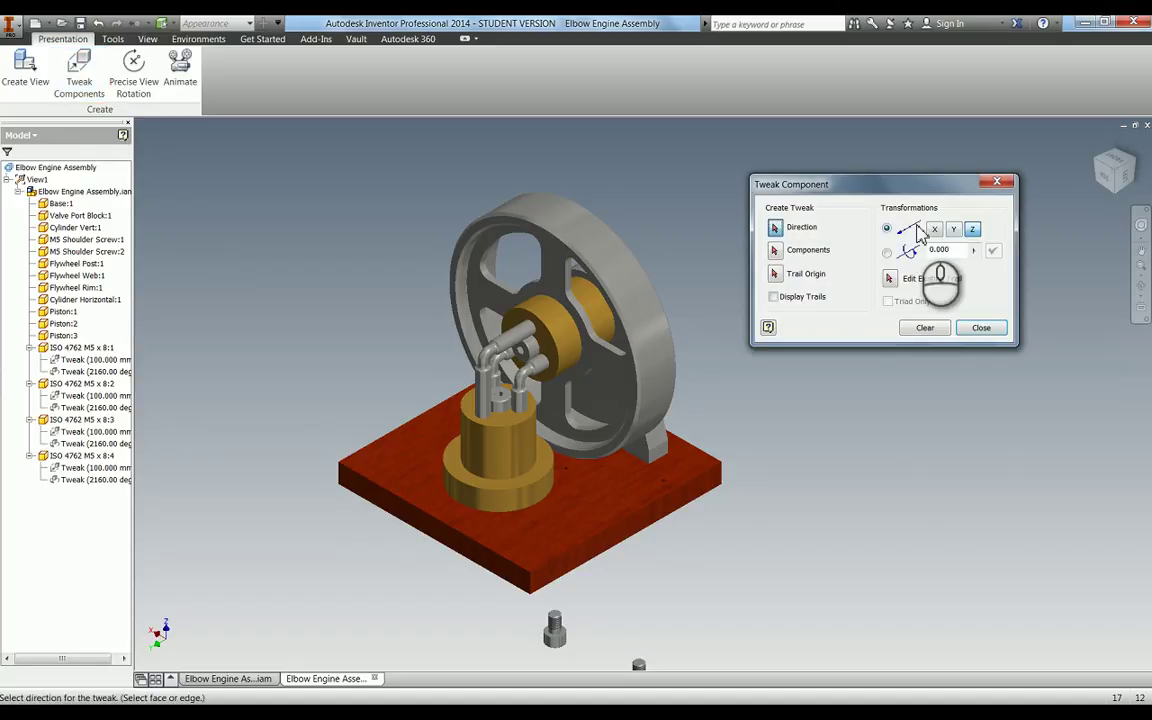
left_click(622, 507)
left_click(599, 502)
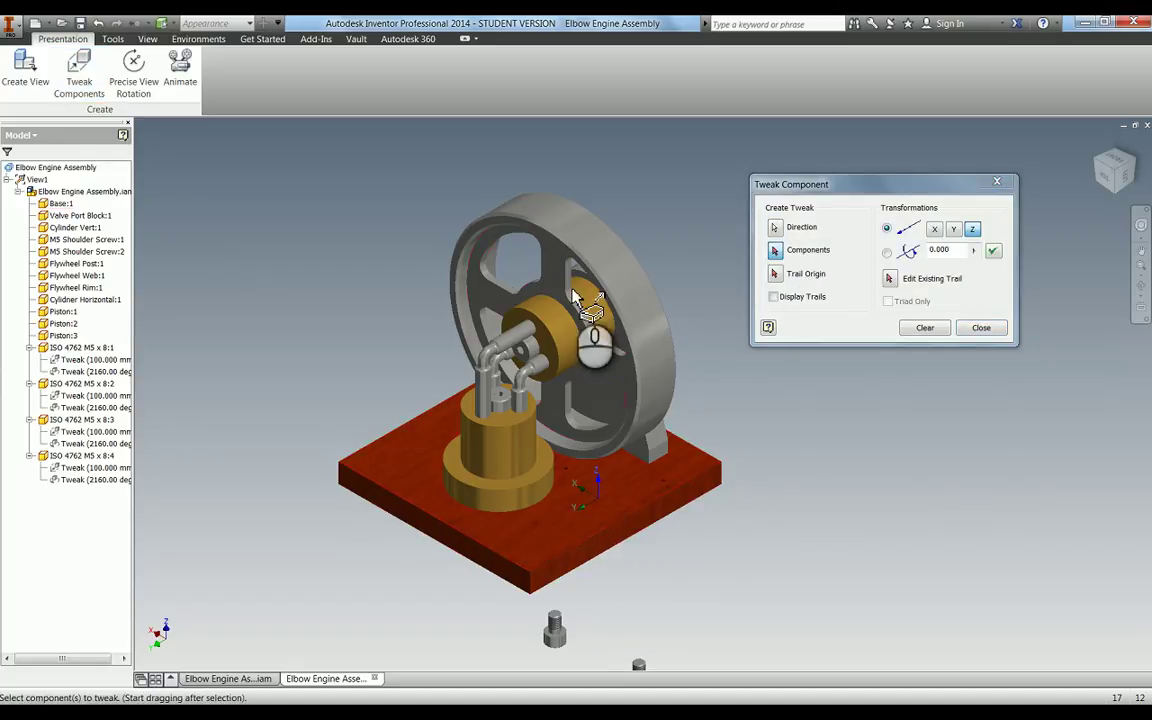
Select the three pistons, horizontal cylinder, its M5 shoulder screw, and the flywheel web, rim and post for the tweak.
left_click(500, 368)
left_click(508, 369)
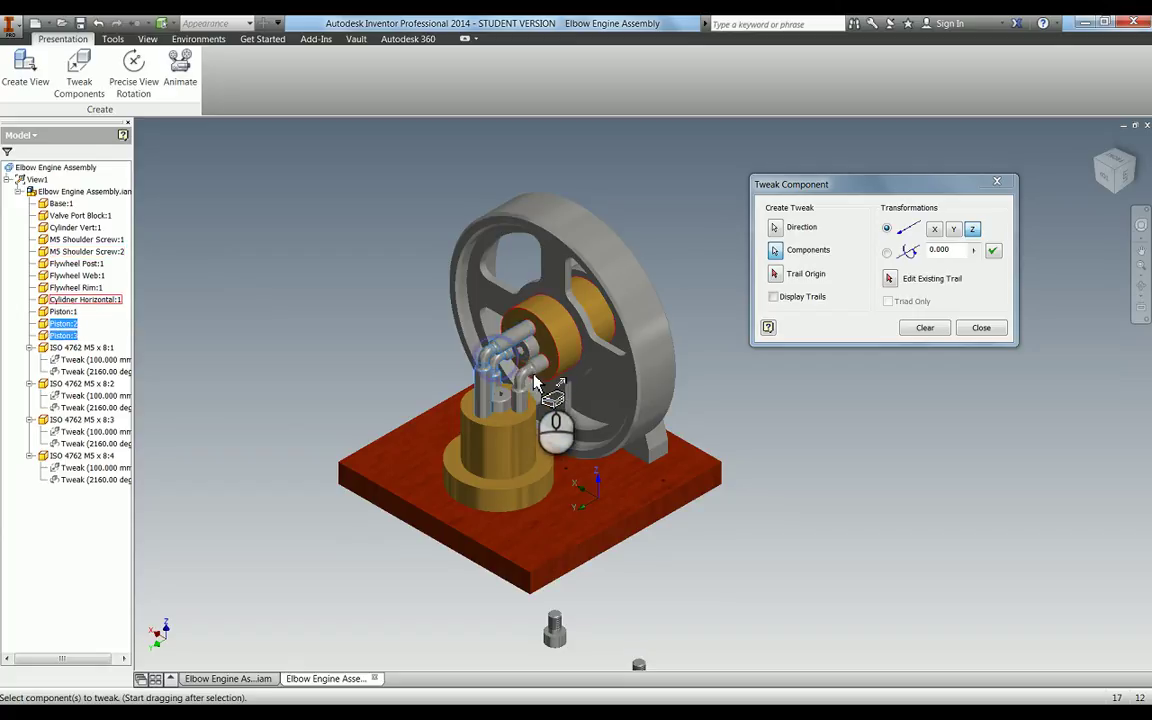
left_click(537, 362)
left_click(545, 330)
left_click(562, 302)
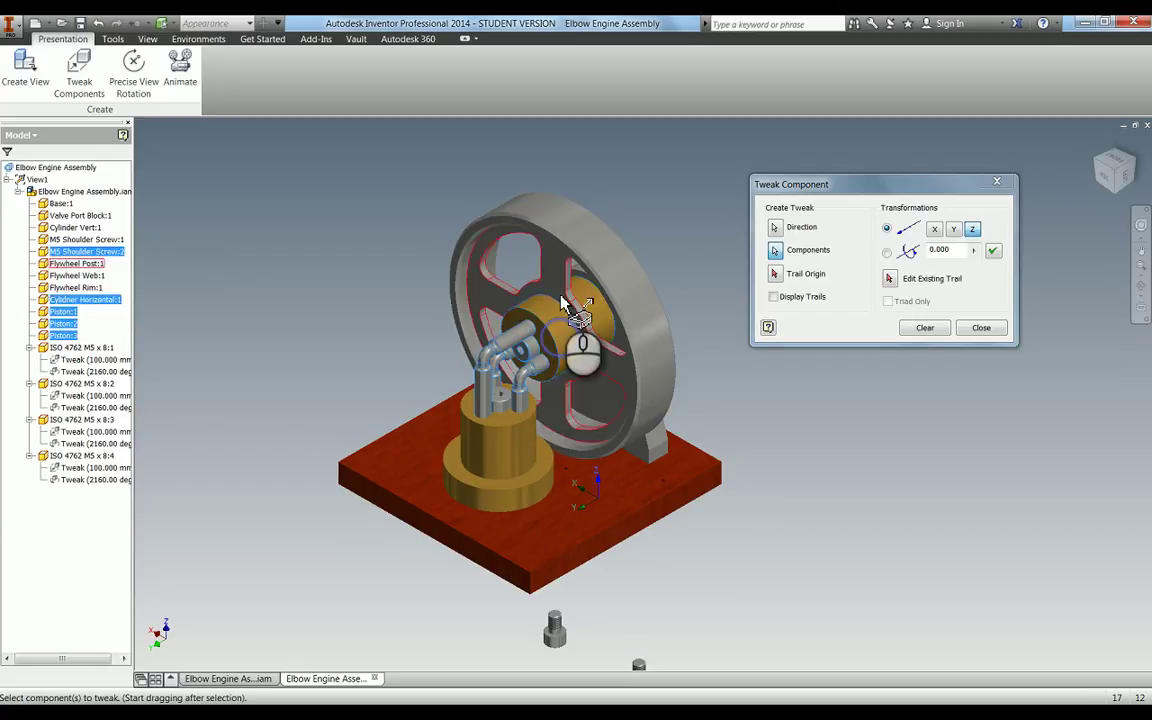
left_click(562, 285)
left_click(617, 257)
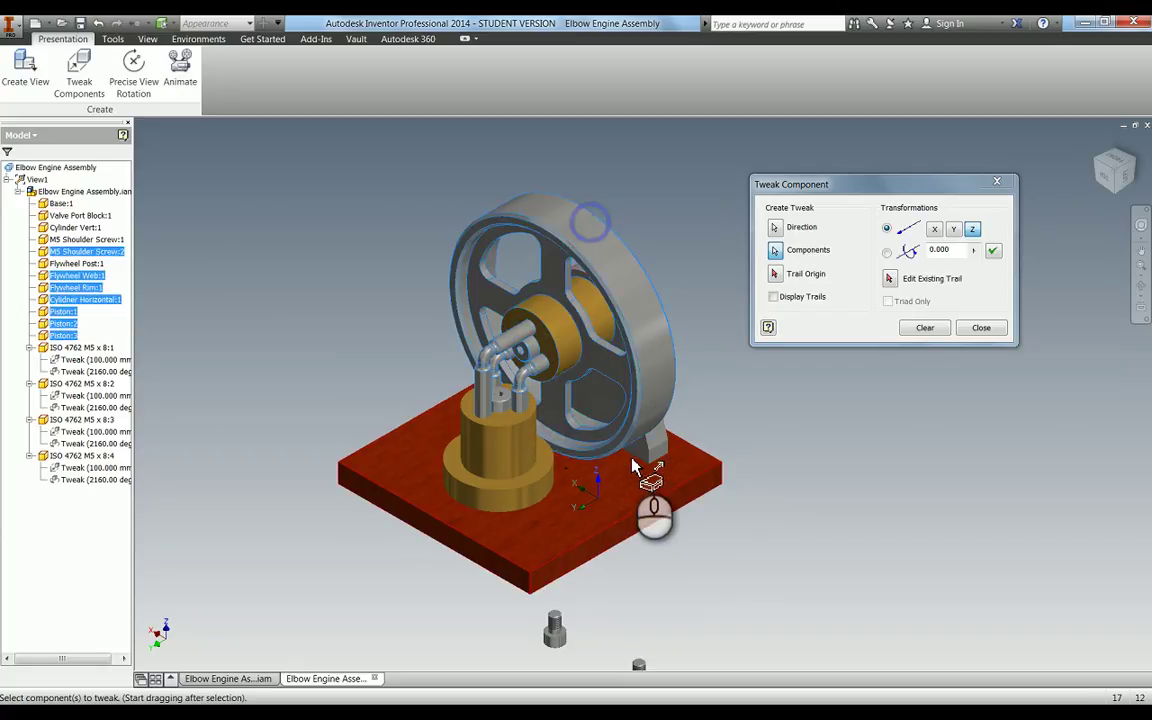
left_click(655, 450)
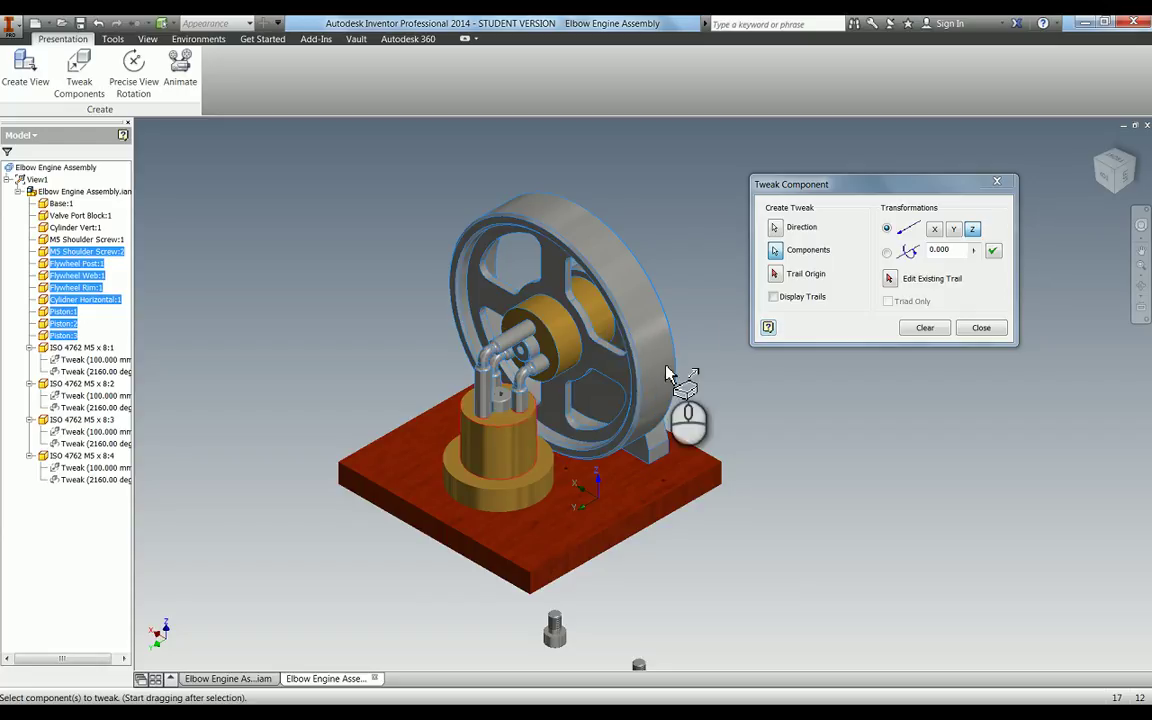
Redefine the tweak direction on the base's top face, lift the selected flywheel parts 175 mm along Z, and finish the tweak.
scroll(630, 465, "down", 3)
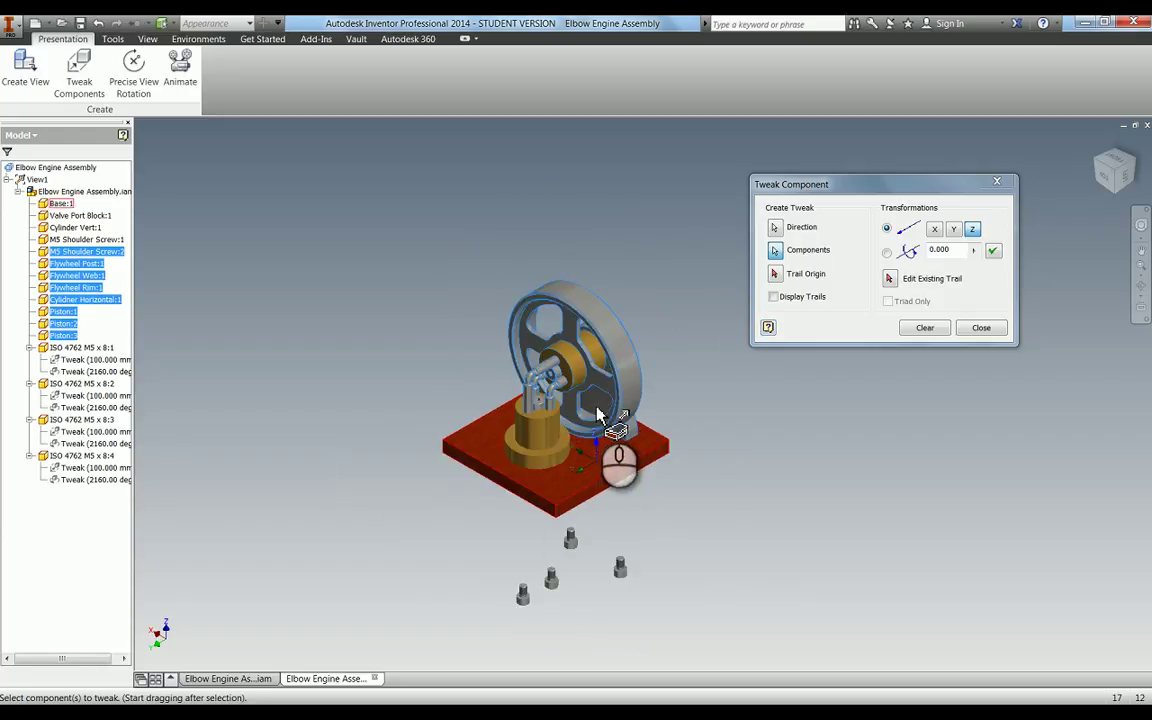
scroll(580, 500, "up", 2)
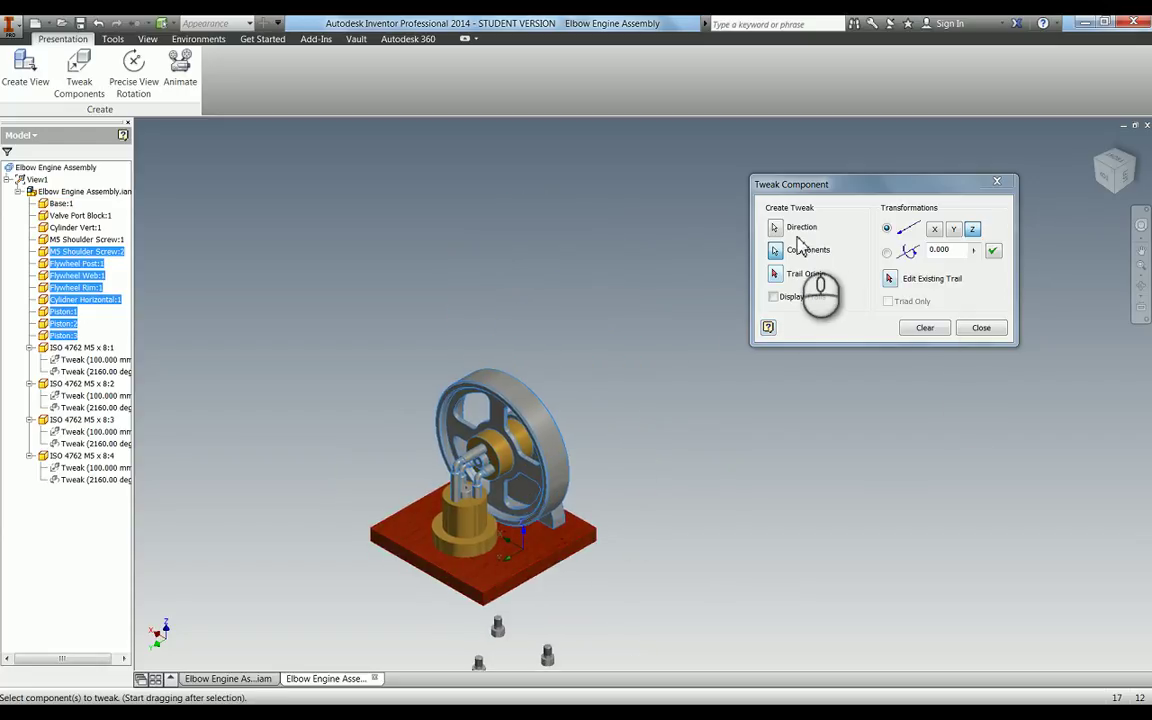
left_click(774, 228)
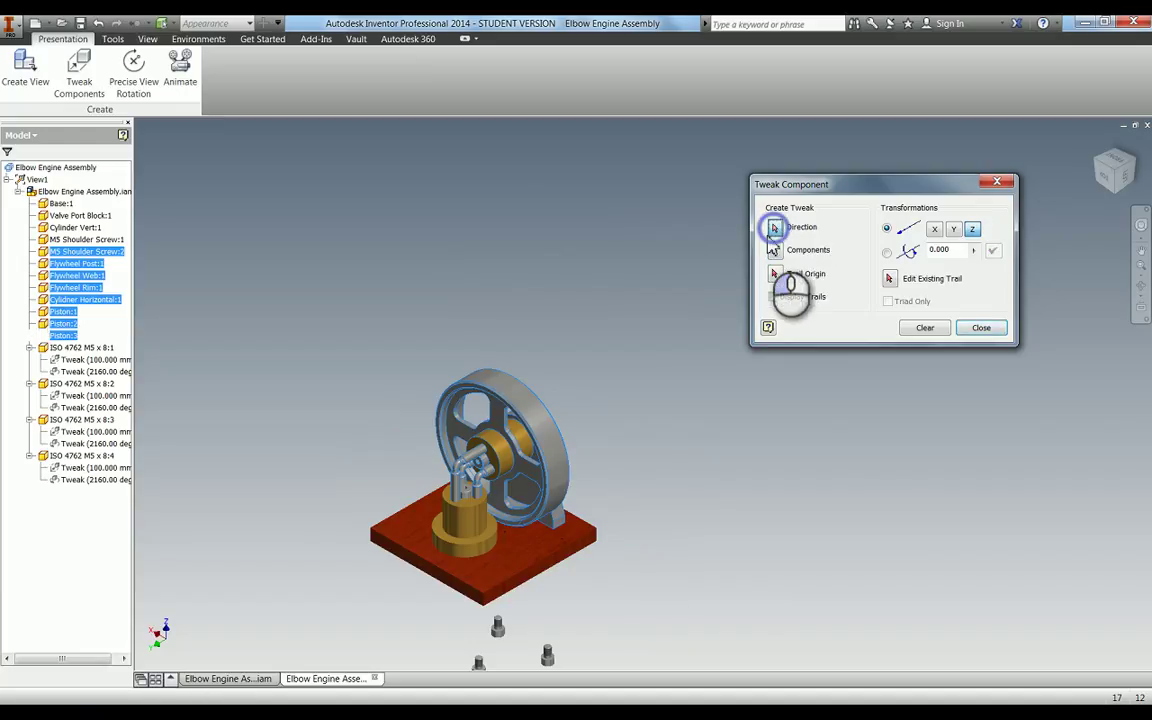
left_click(717, 530)
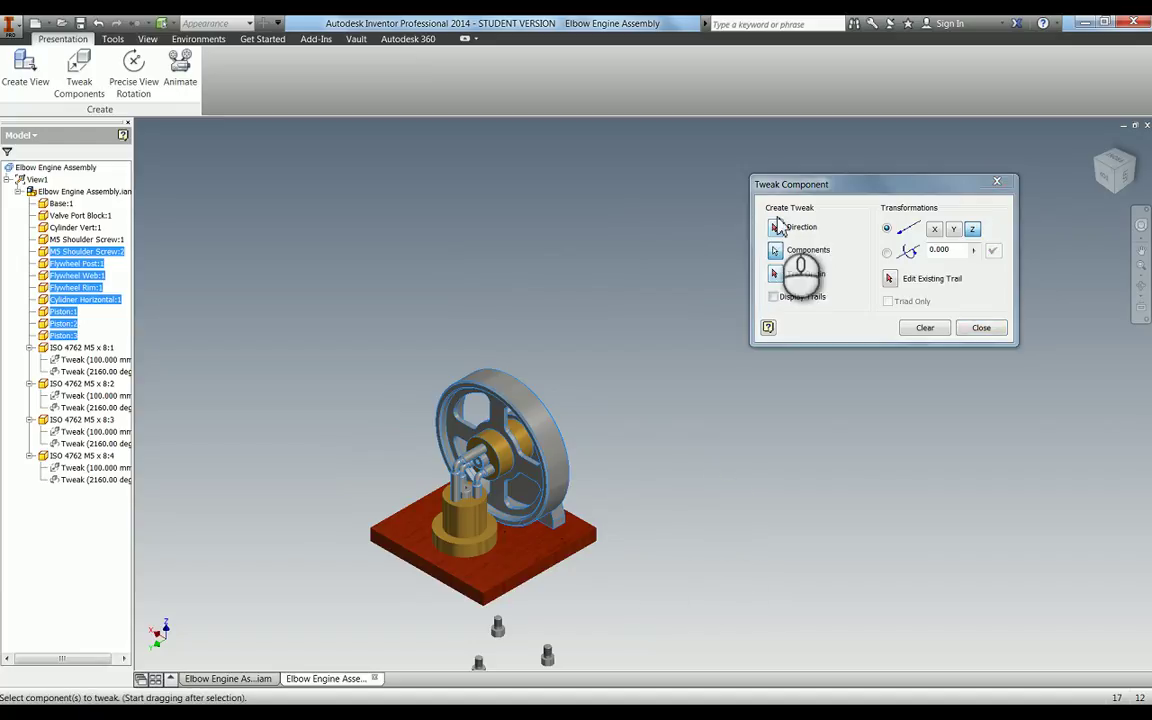
left_click(535, 565)
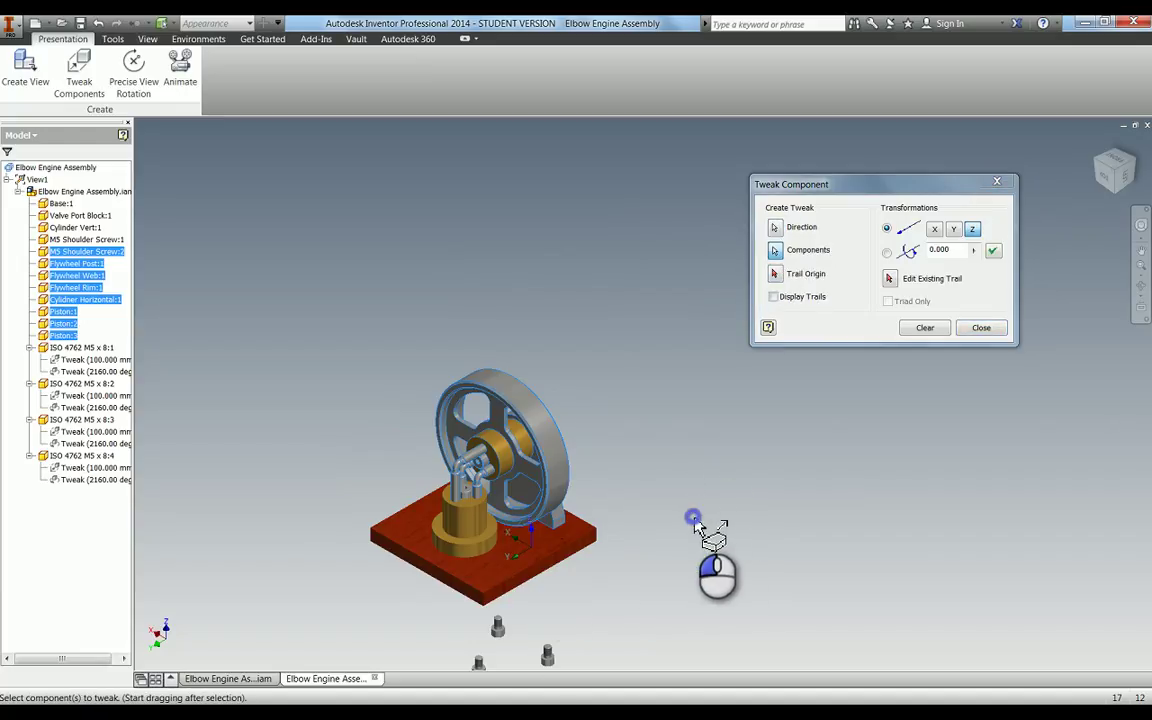
left_click_drag(694, 522, 670, 250)
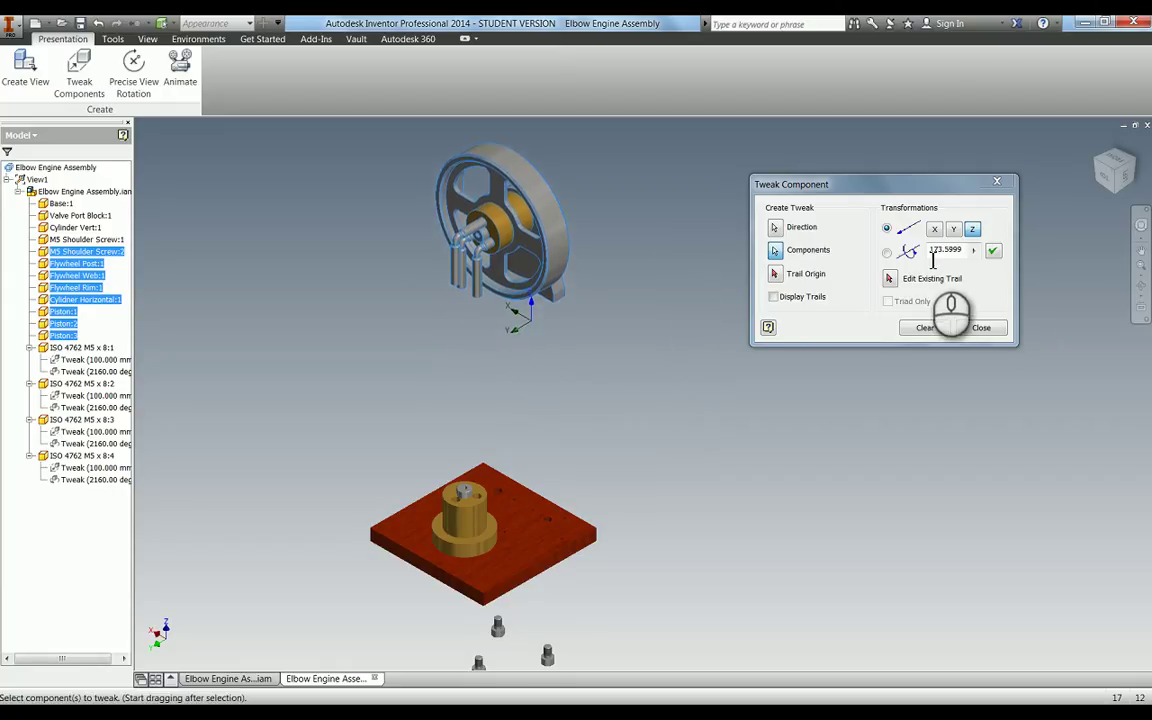
left_click_drag(930, 252, 955, 257)
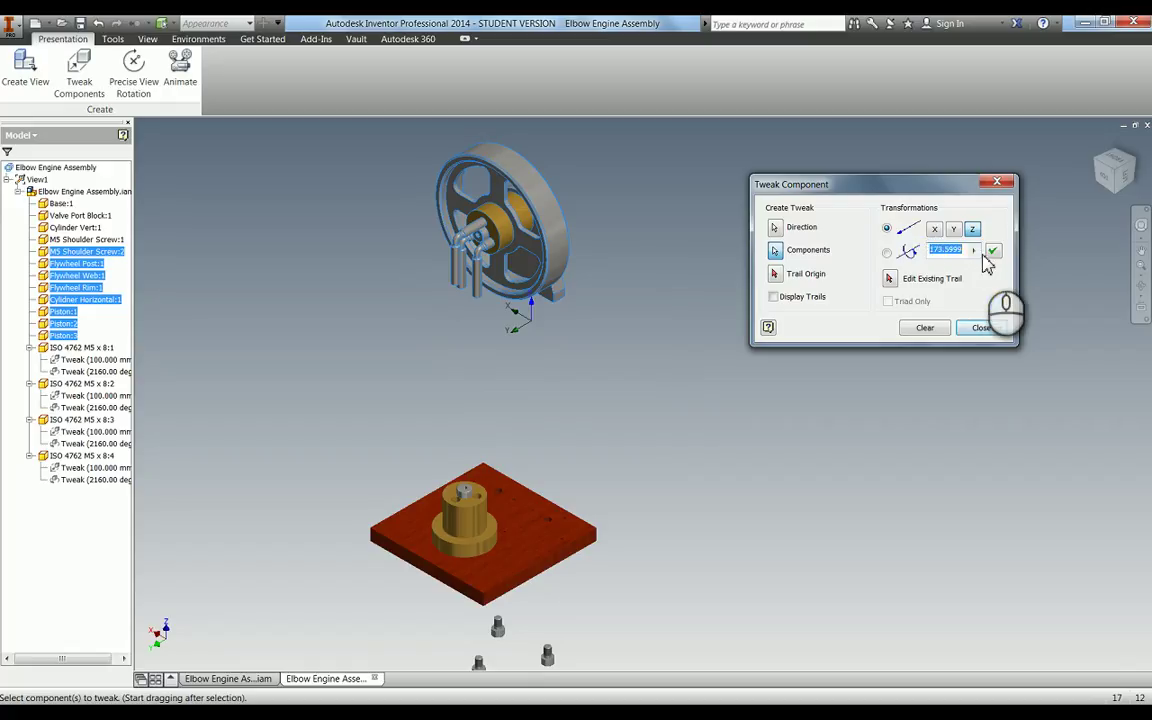
type("175")
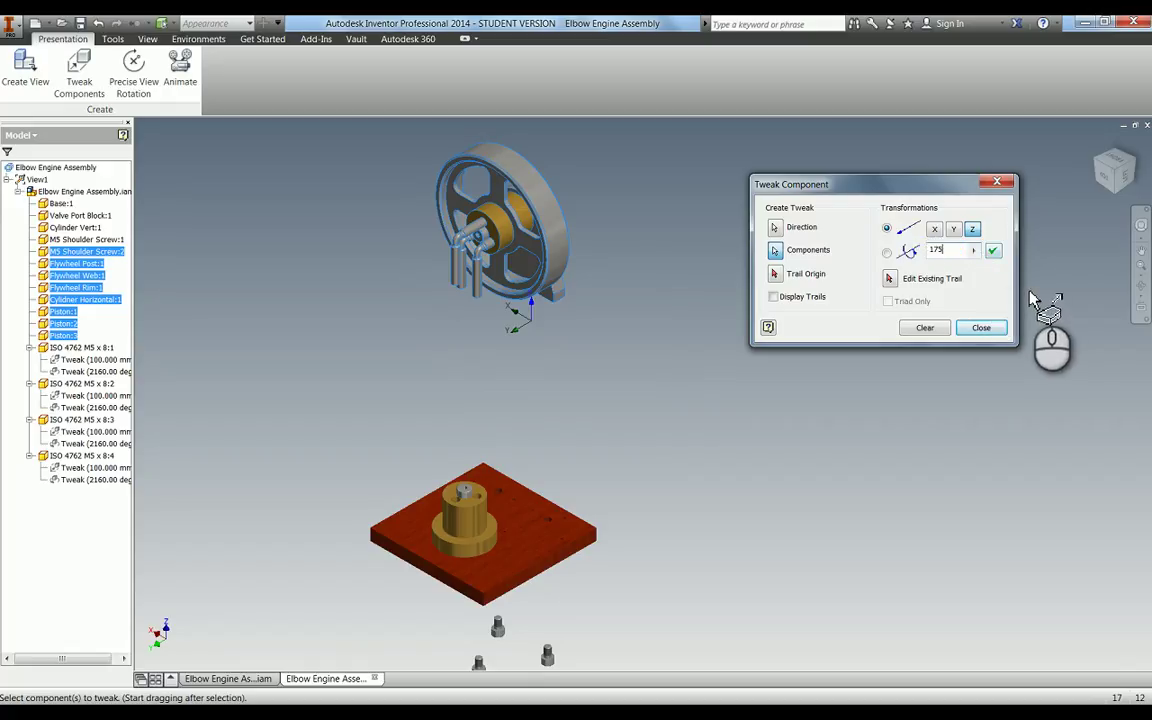
left_click(993, 251)
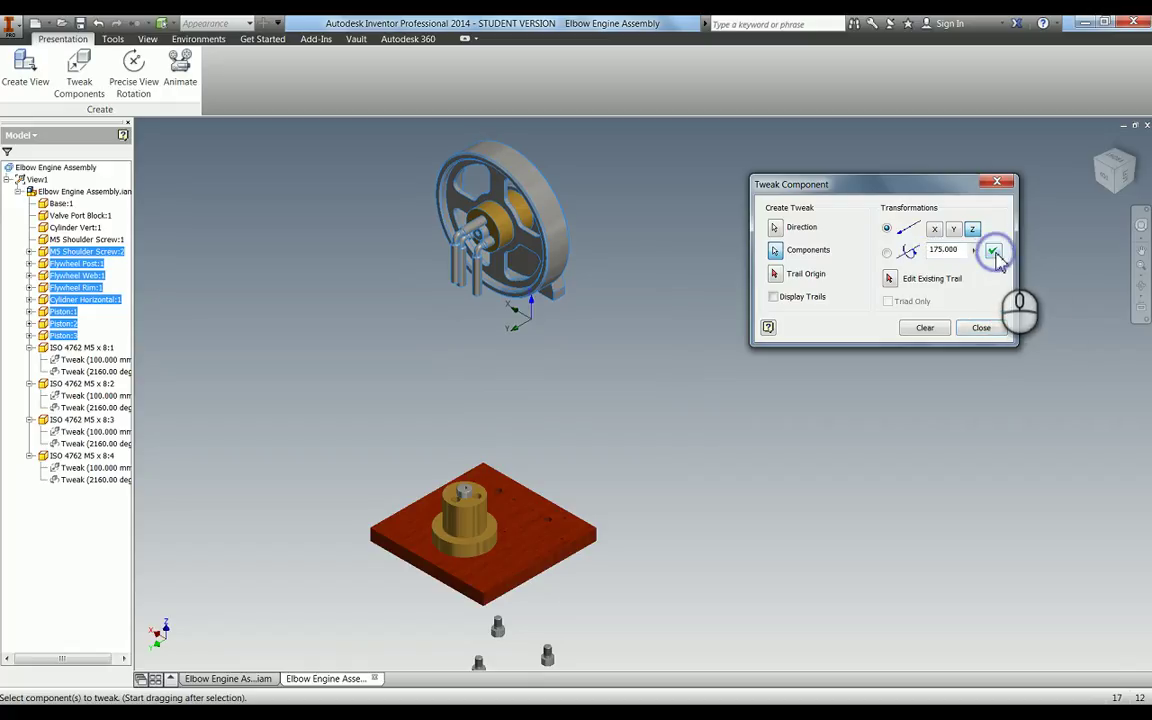
left_click(982, 328)
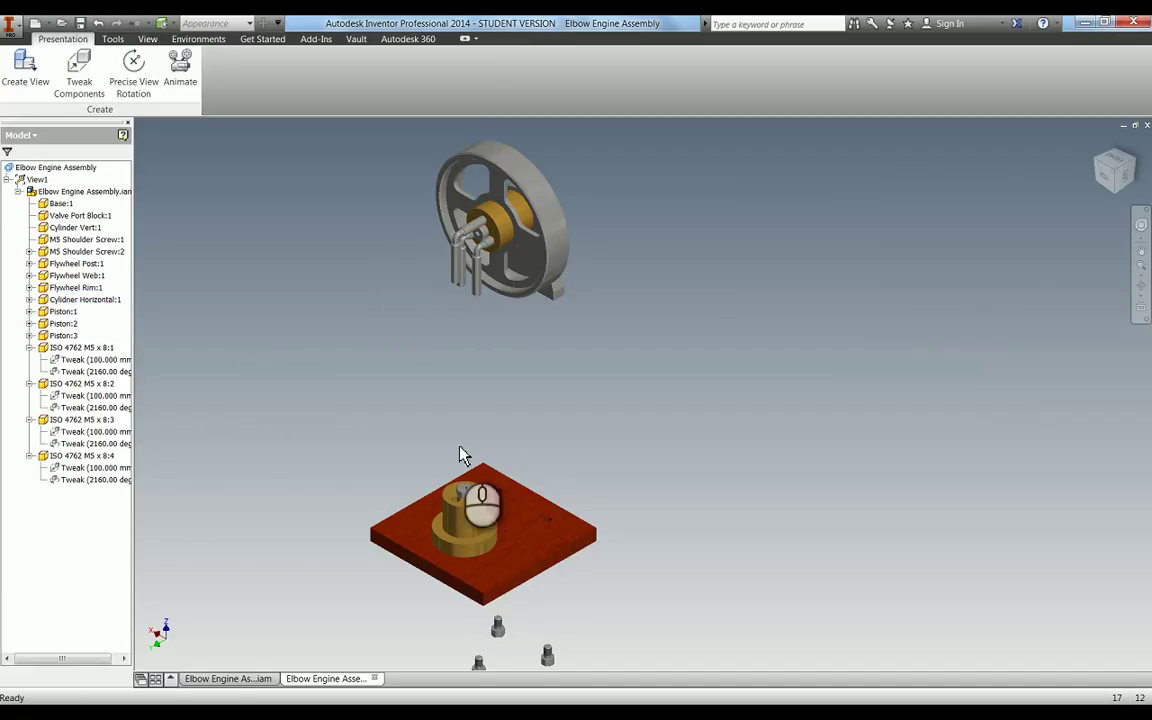
Start a Z tweak of Piston:1, Piston:2 and Piston:3 with its direction taken from the horizontal cylinder's front face.
middle_click_drag(494, 363, 677, 397)
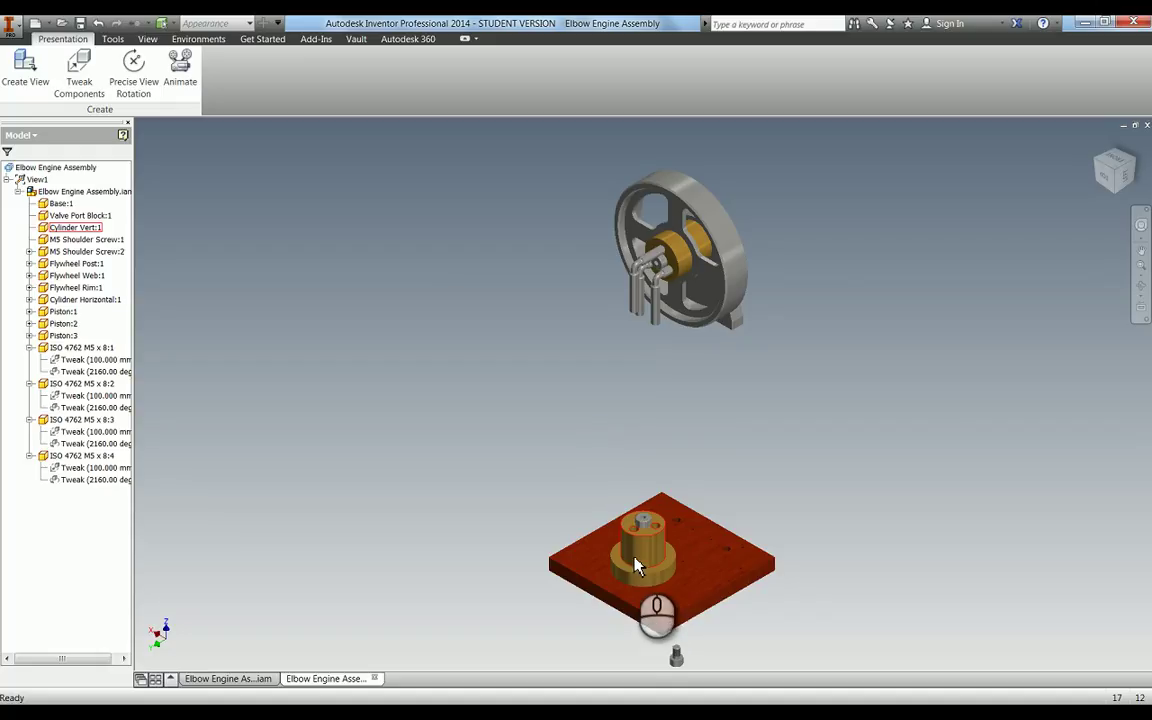
left_click(80, 80)
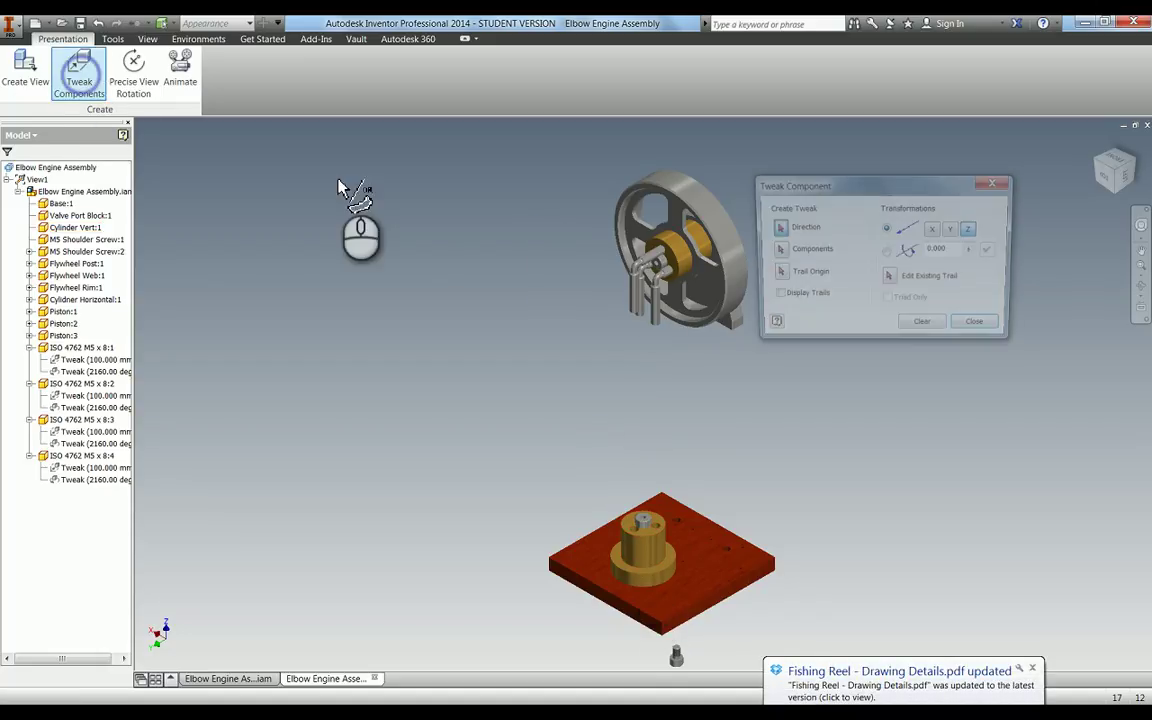
scroll(660, 258, "up", 2)
left_click(678, 247)
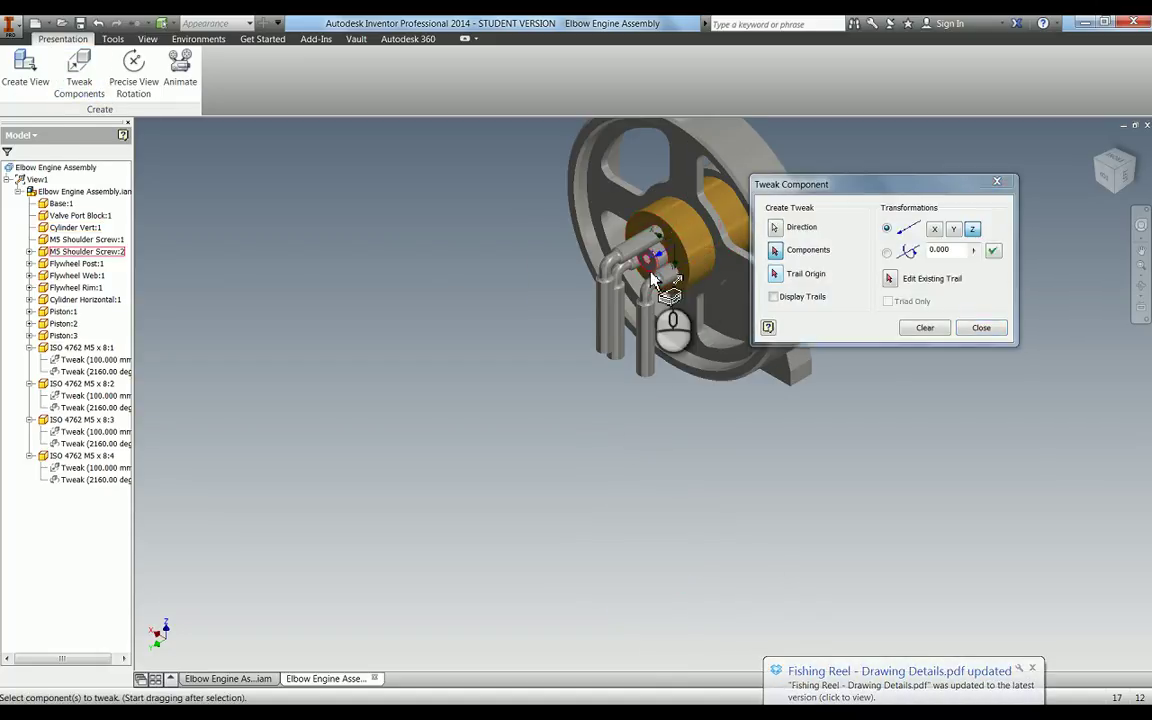
left_click(620, 275)
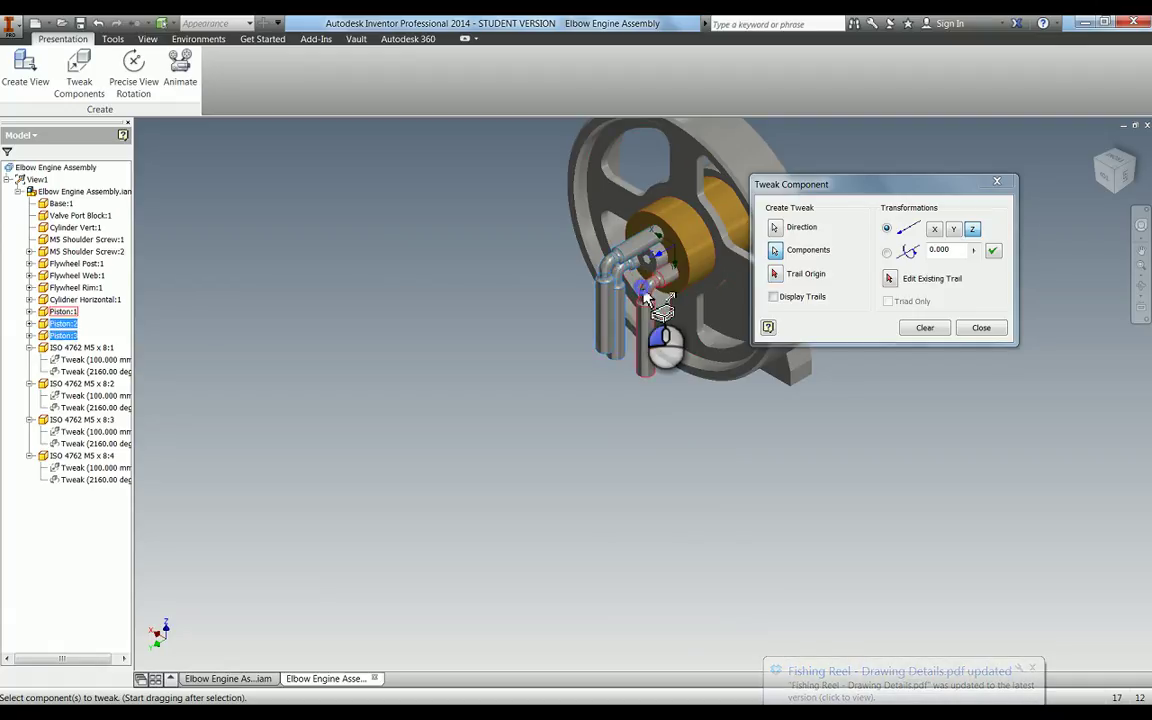
left_click(645, 297)
left_click(777, 229)
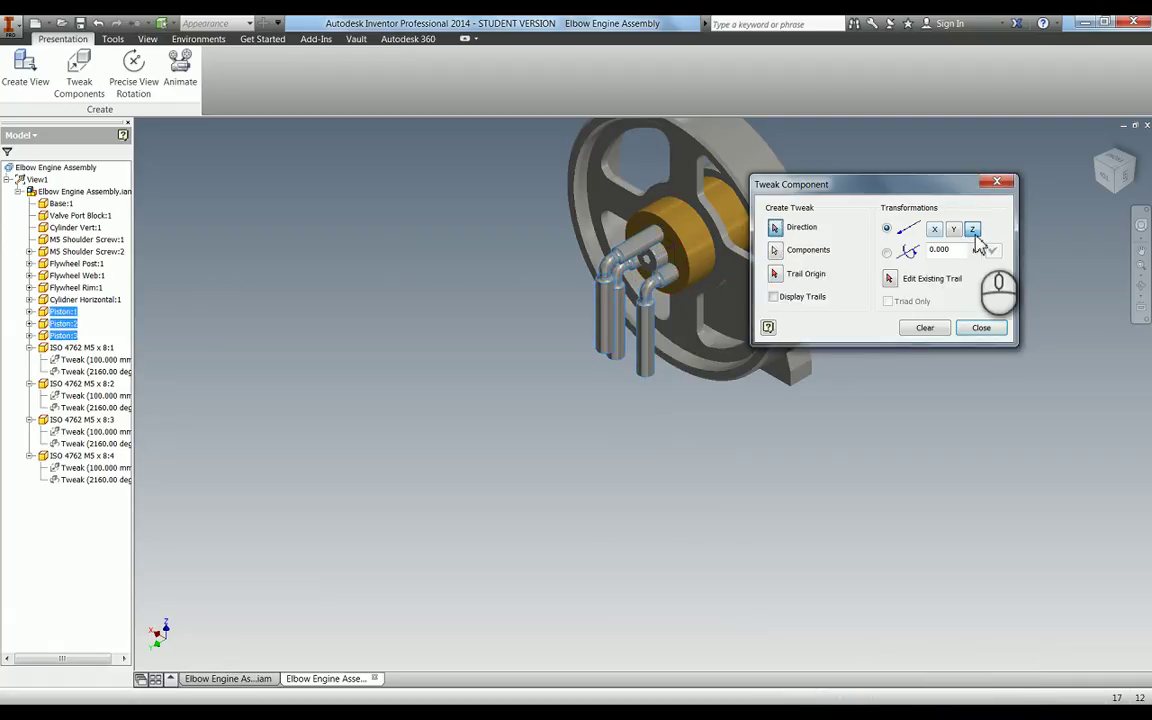
left_click(975, 236)
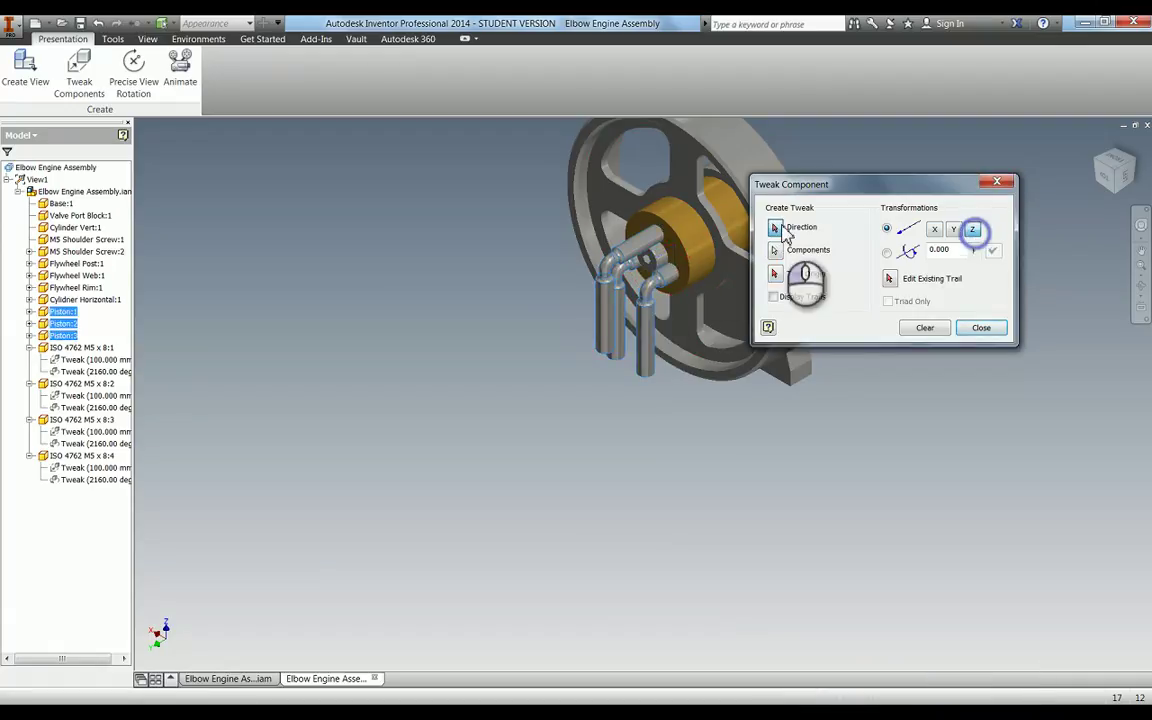
left_click(675, 255)
Move the three pistons 250 mm along Z out of the horizontal cylinder and finish the tweak.
scroll(505, 242, "down", 2)
scroll(495, 233, "down", 3)
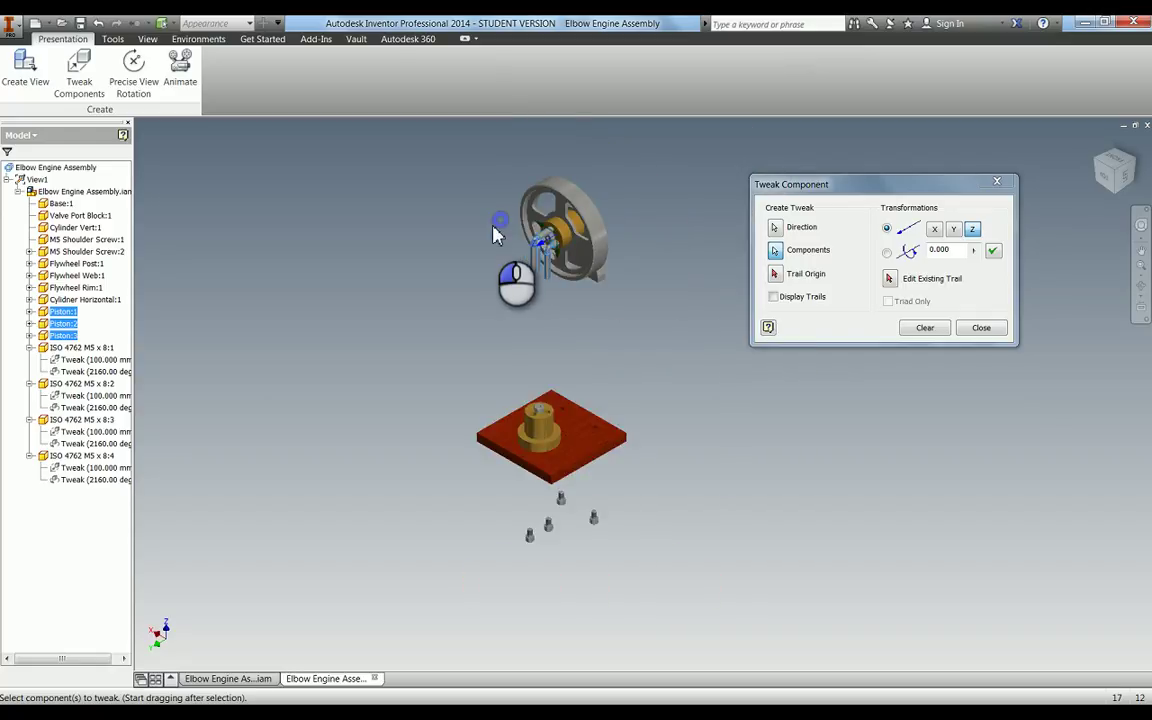
left_click_drag(494, 234, 285, 343)
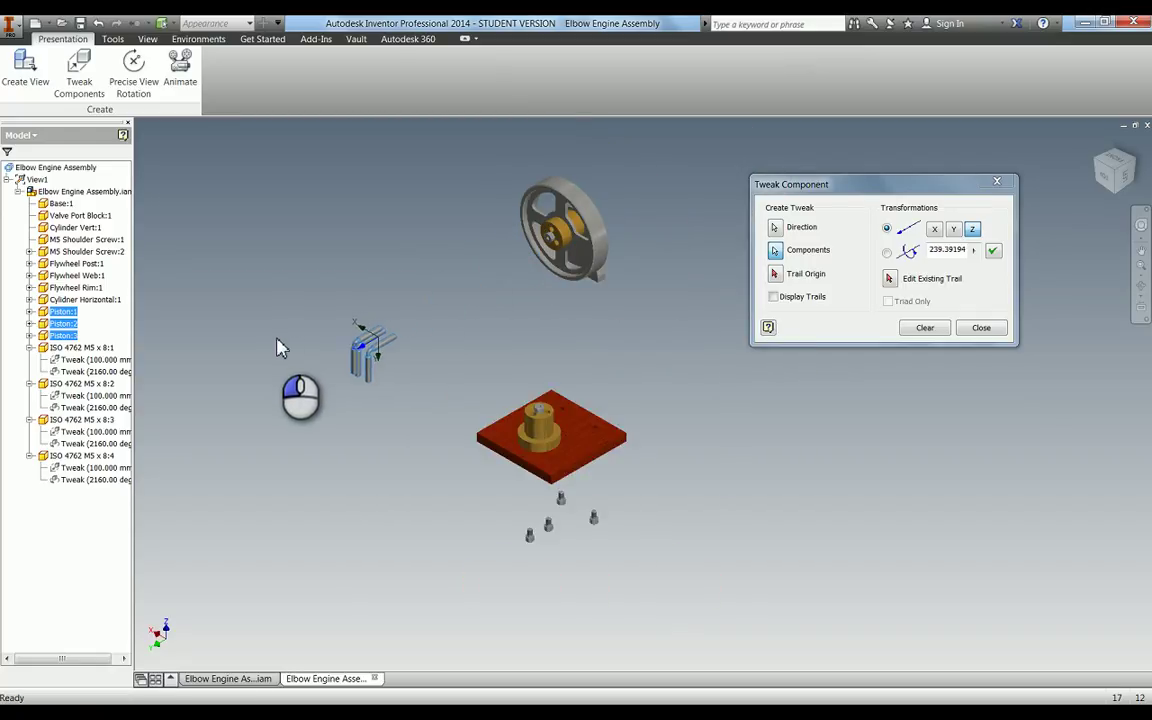
left_click_drag(280, 347, 280, 347)
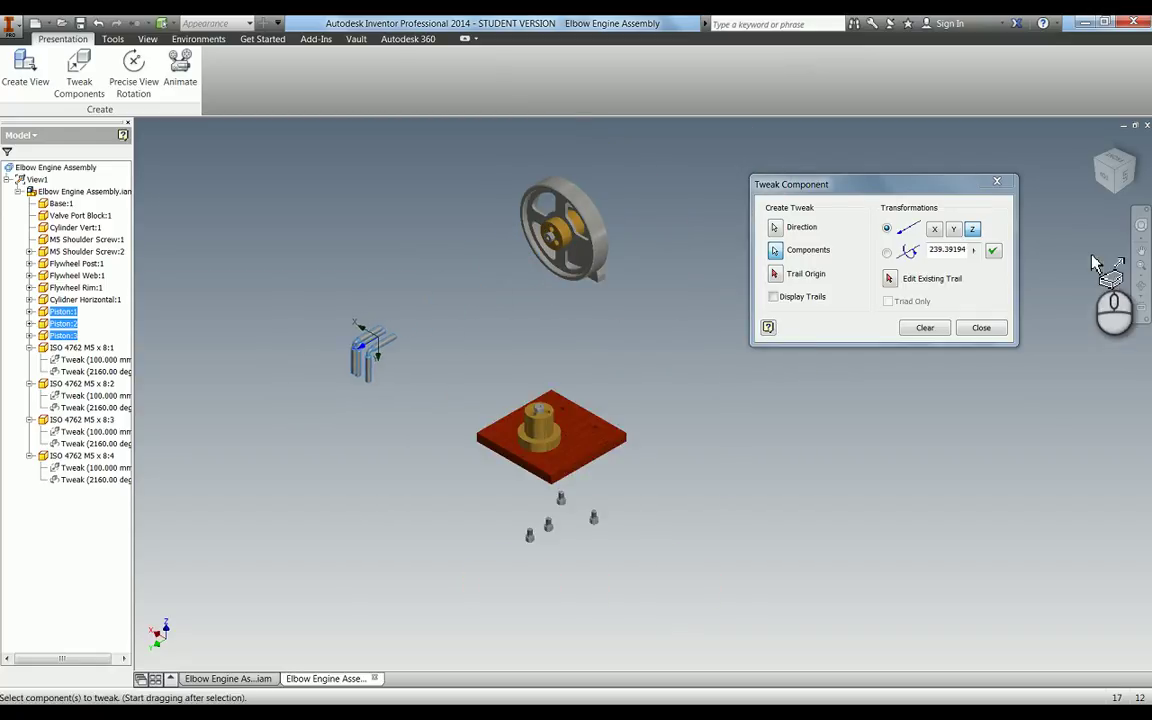
left_click(932, 250)
left_click(994, 252)
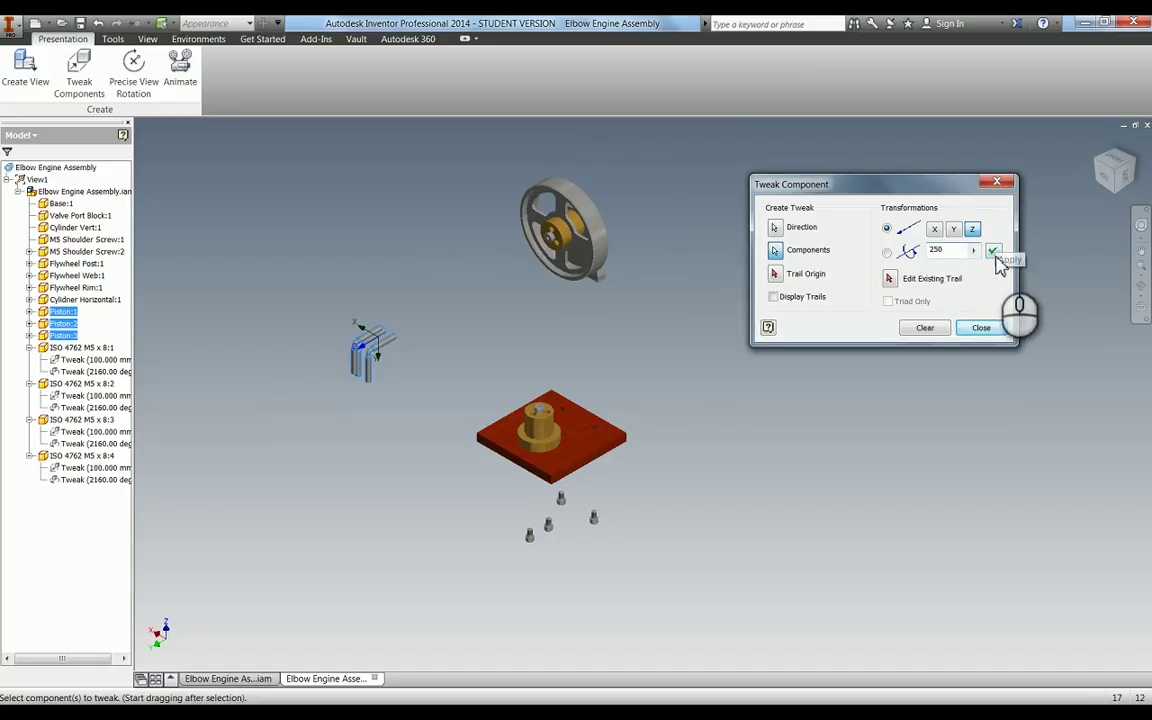
left_click(981, 328)
Tweak Piston:2 about -12 mm along X to separate it from the other two pistons.
scroll(318, 350, "down", 5)
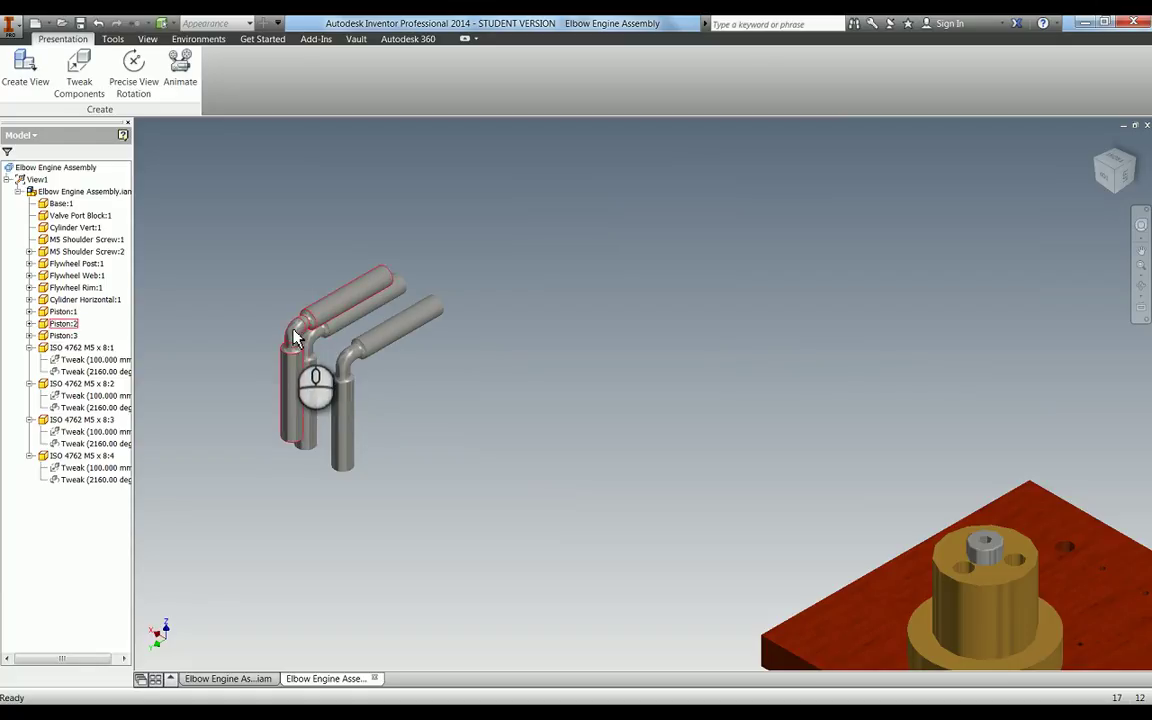
left_click(293, 338)
left_click(79, 76)
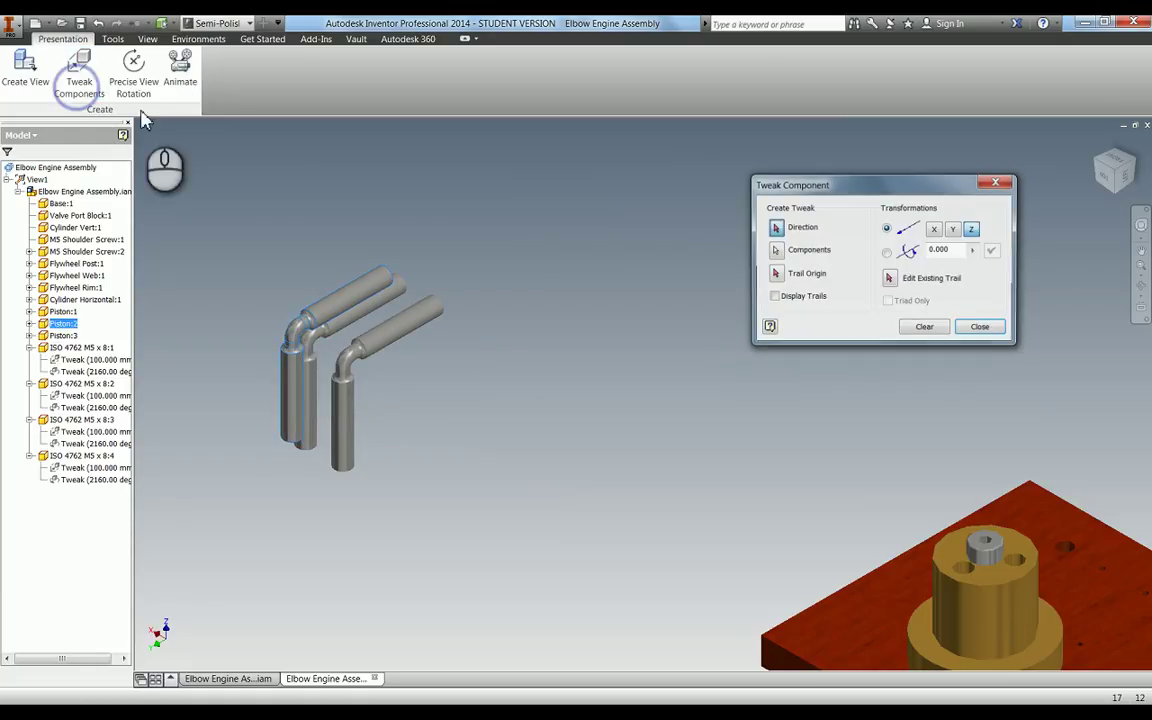
left_click(323, 313)
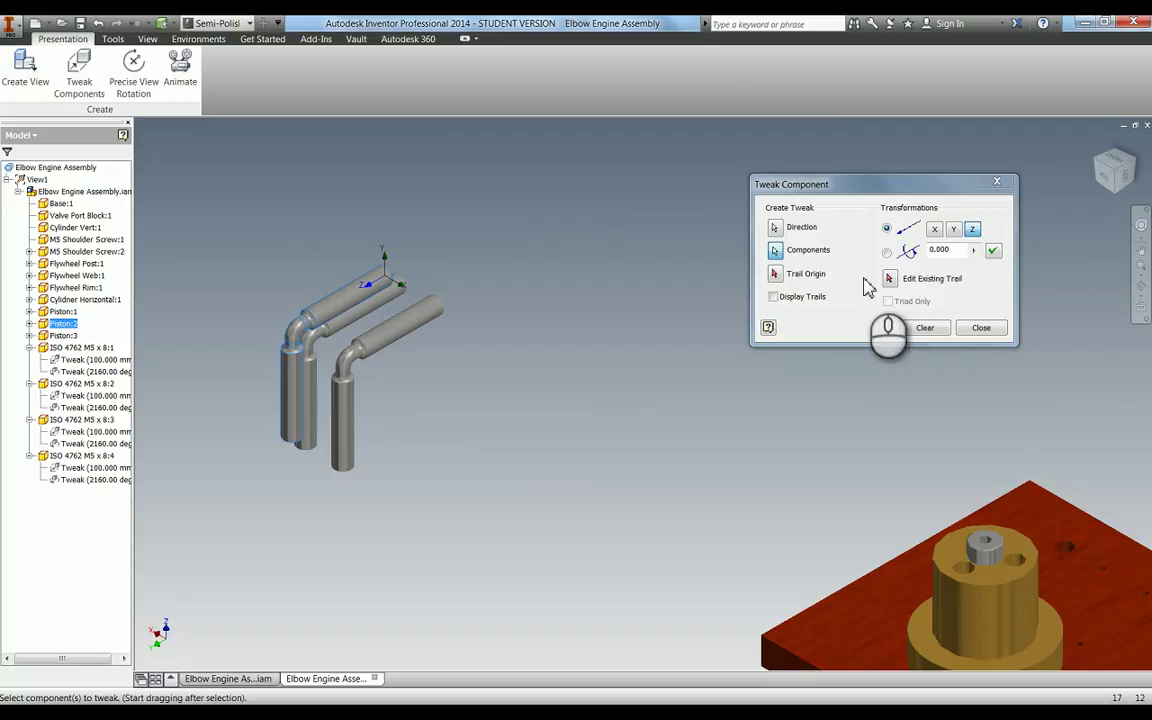
left_click(936, 230)
left_click_drag(470, 258, 447, 252)
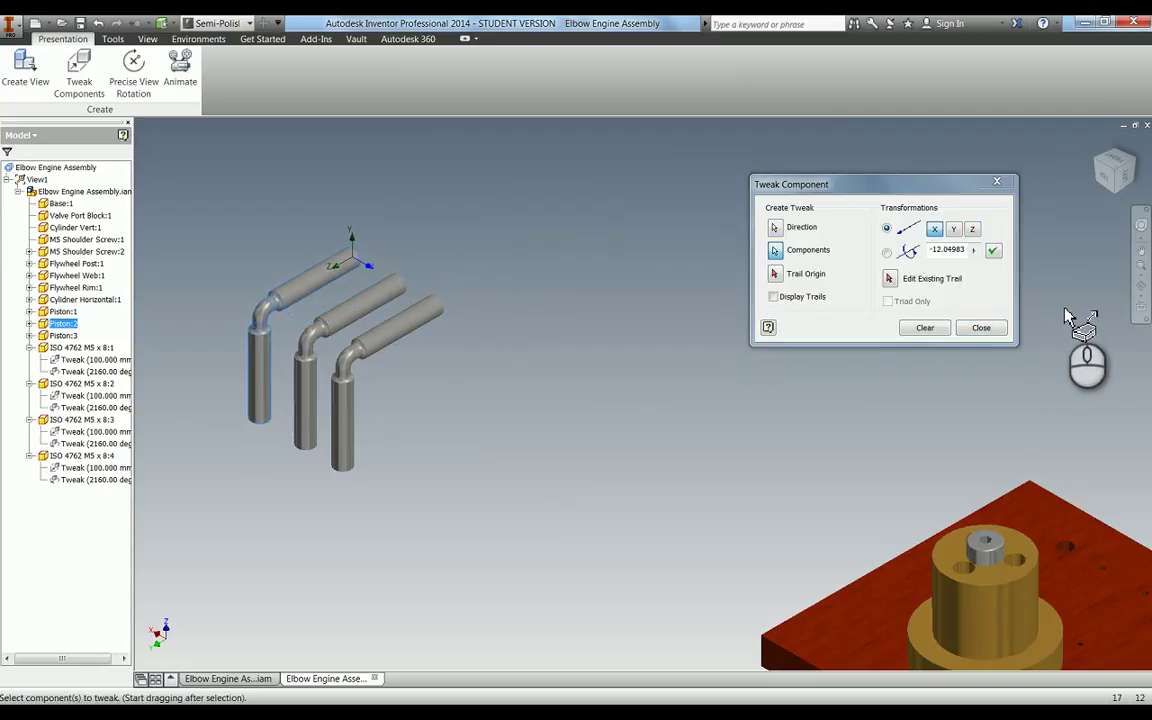
left_click(992, 252)
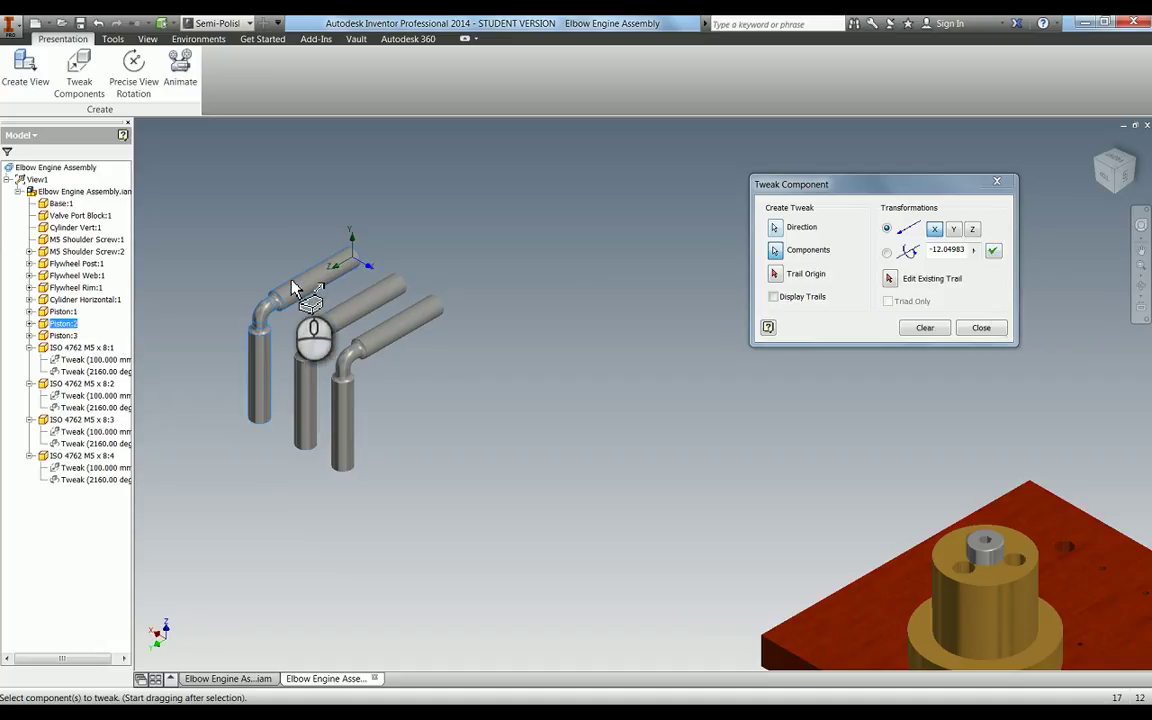
left_click(993, 252)
left_click(980, 328)
Tweak M5 Shoulder Screw:2 with a 2160° rotation about Z, taking the direction from the horizontal cylinder's front face, and finish the tweak.
scroll(830, 332, "down", 3)
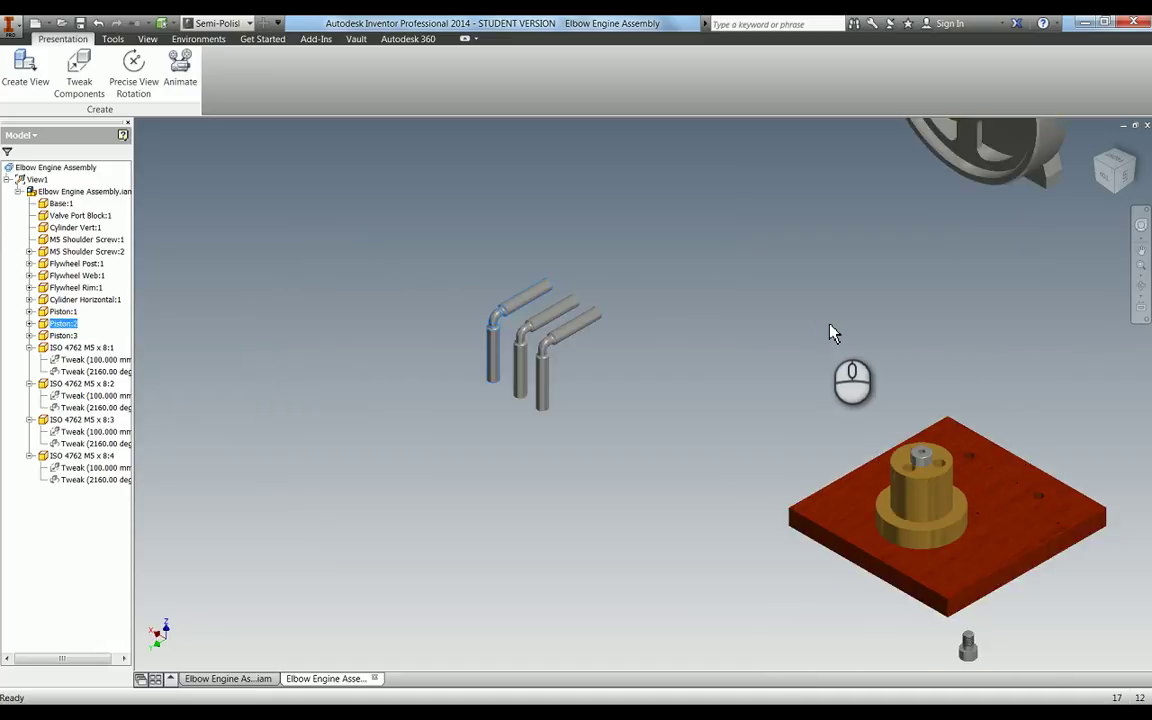
scroll(496, 470, "down", 2)
middle_click_drag(580, 385, 670, 260)
scroll(668, 258, "up", 2)
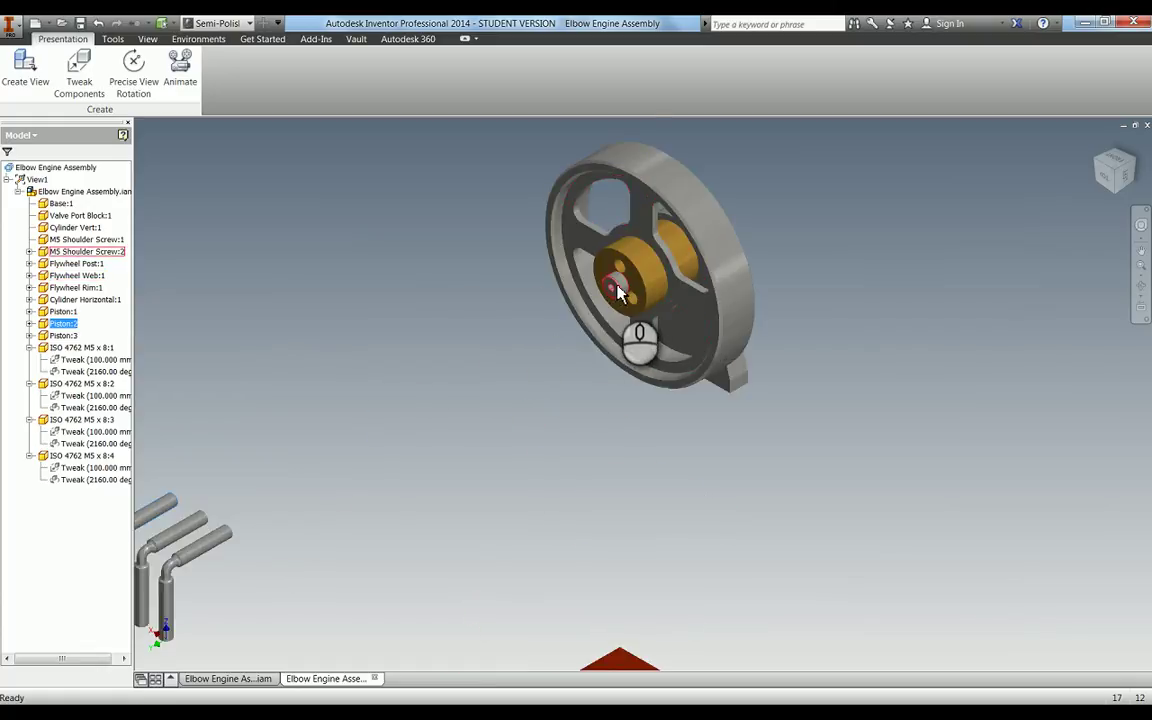
left_click(617, 292)
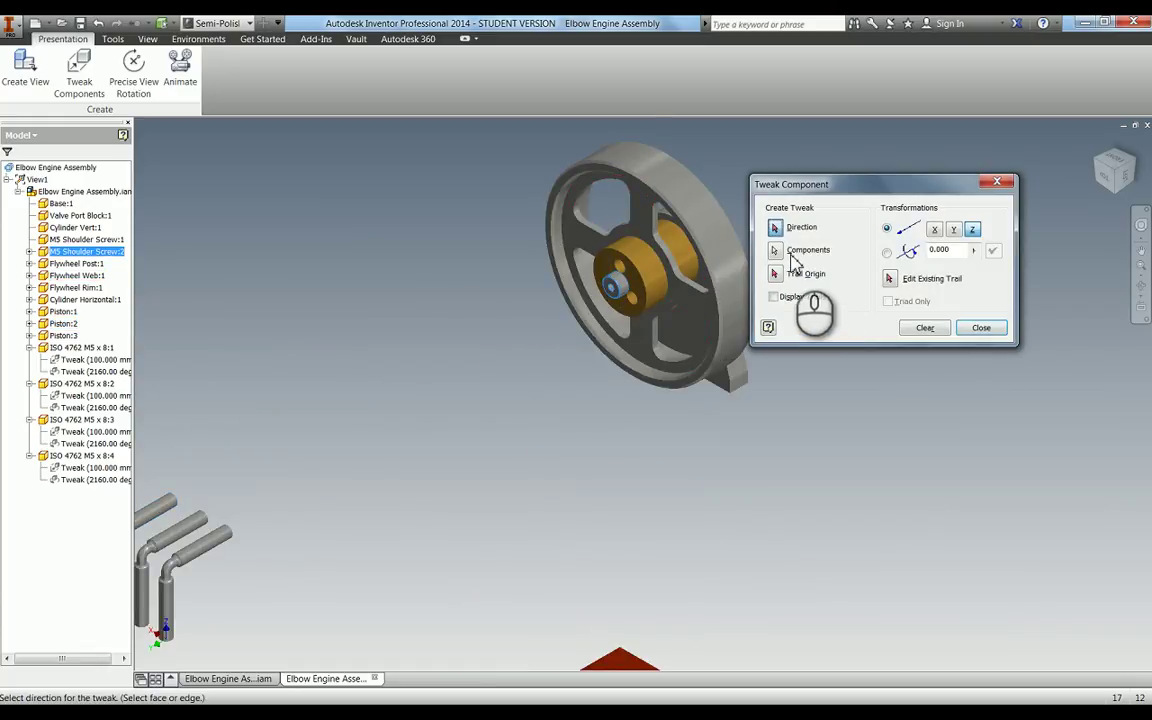
scroll(600, 300, "up", 2)
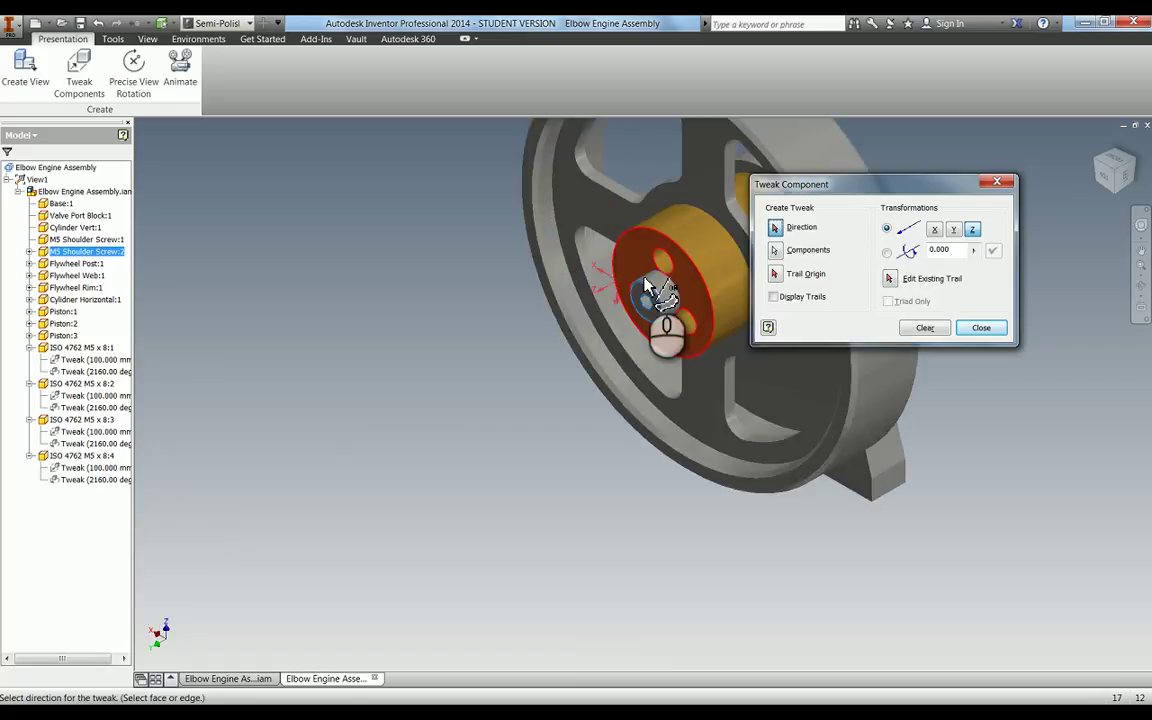
left_click(670, 293)
left_click(886, 252)
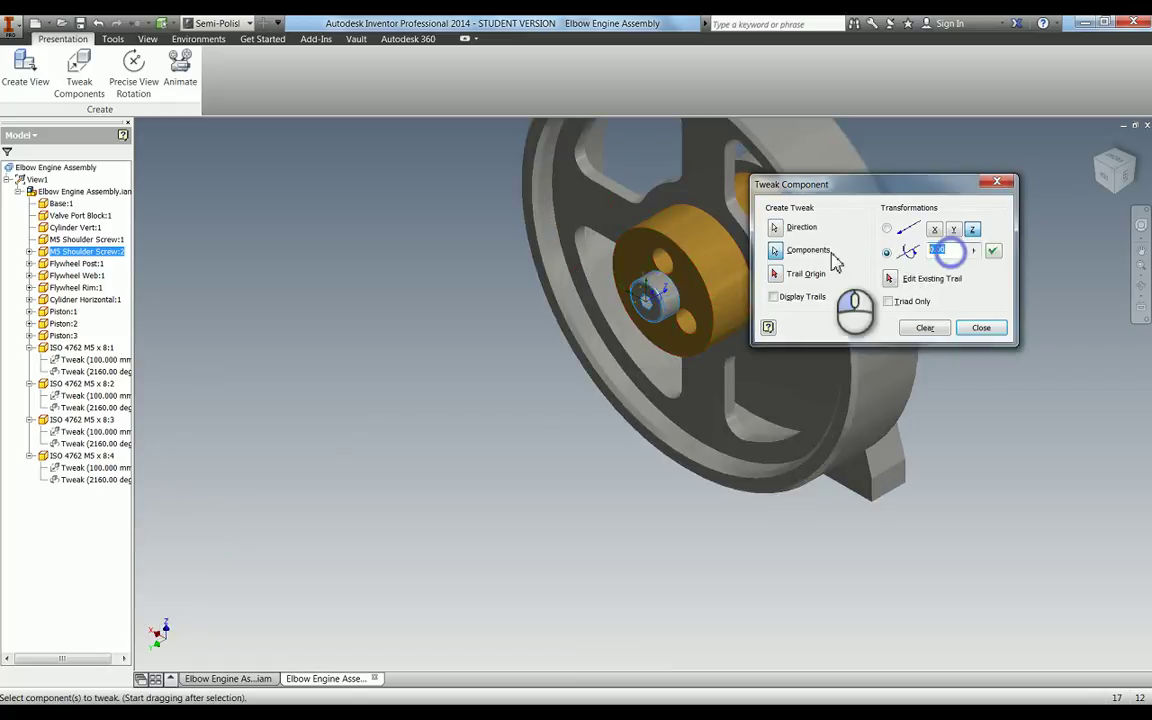
left_click(975, 251)
left_click(1016, 253)
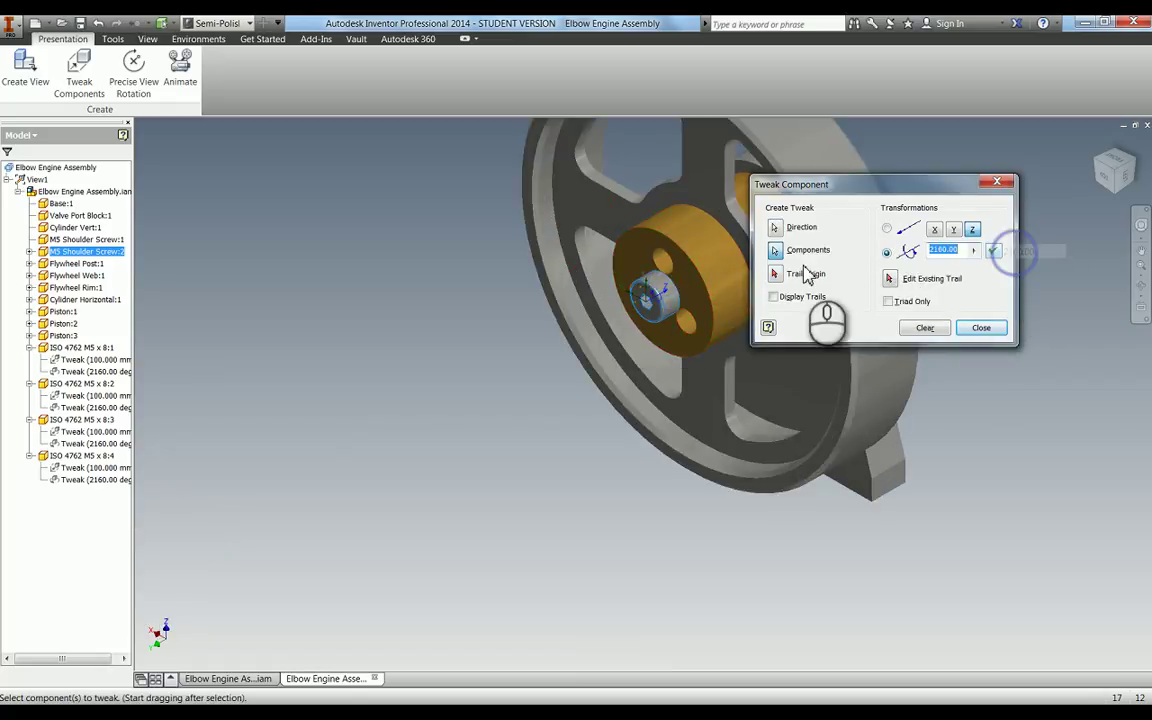
left_click(993, 251)
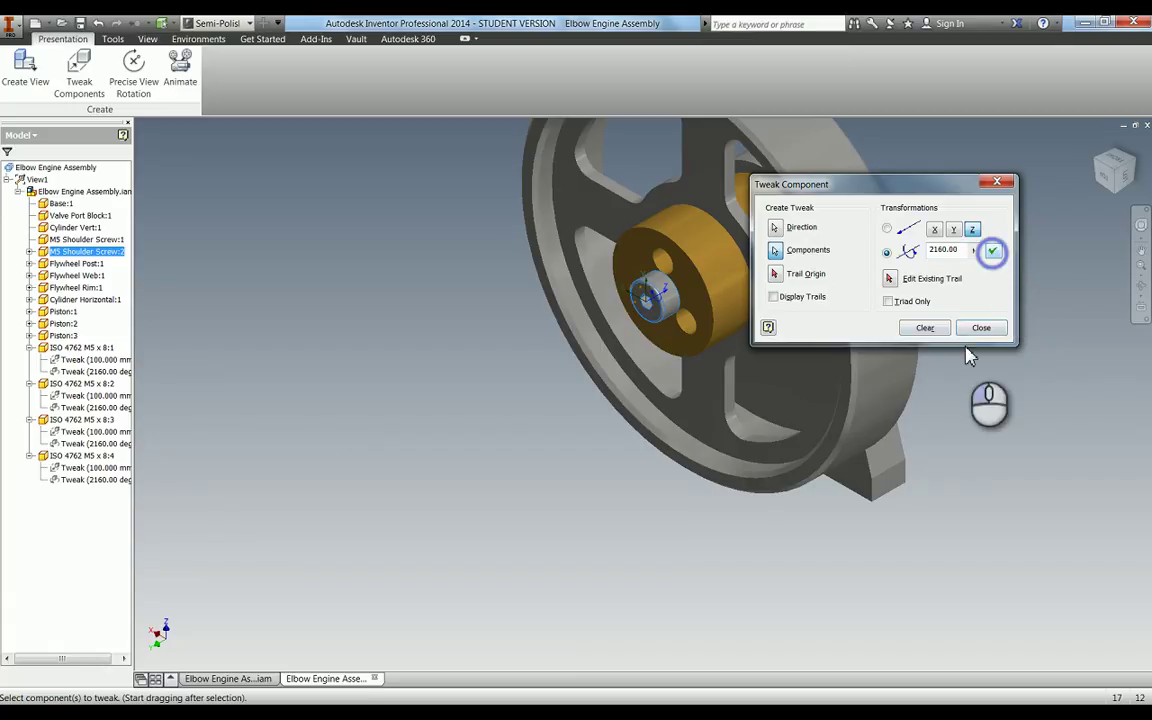
left_click(981, 327)
Move M5 Shoulder Screw:2 about 213 mm along Z out of the horizontal cylinder and finish the tweak.
middle_click_drag(465, 350, 655, 343)
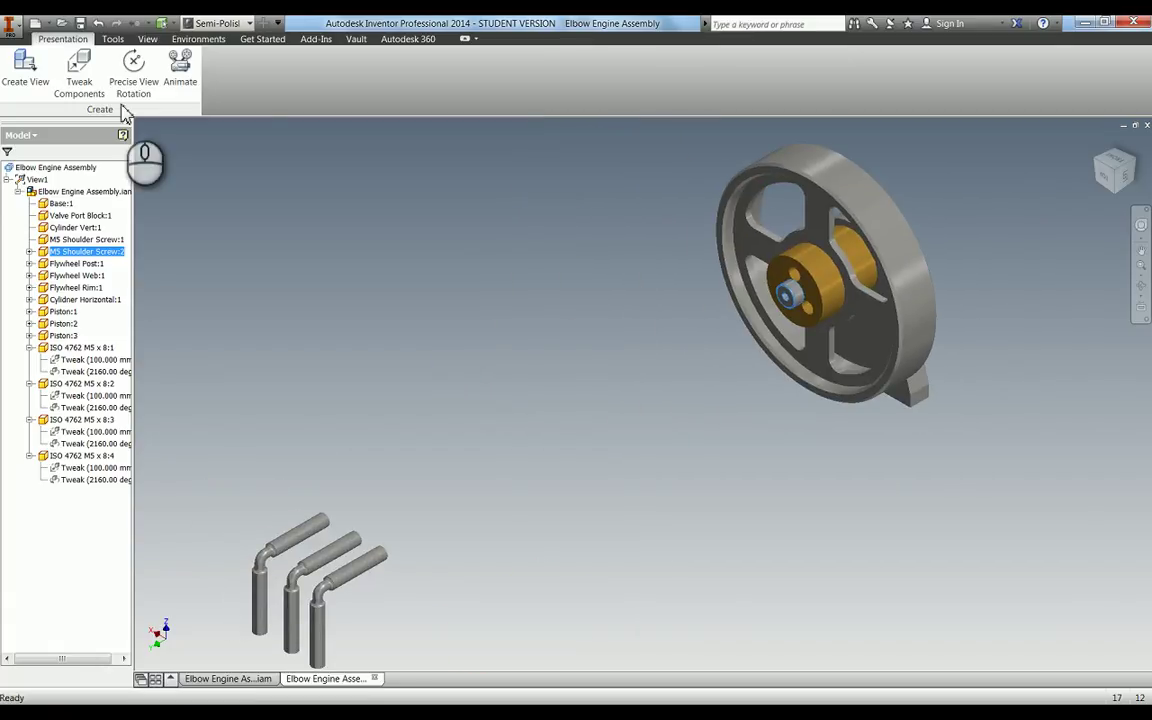
left_click(82, 70)
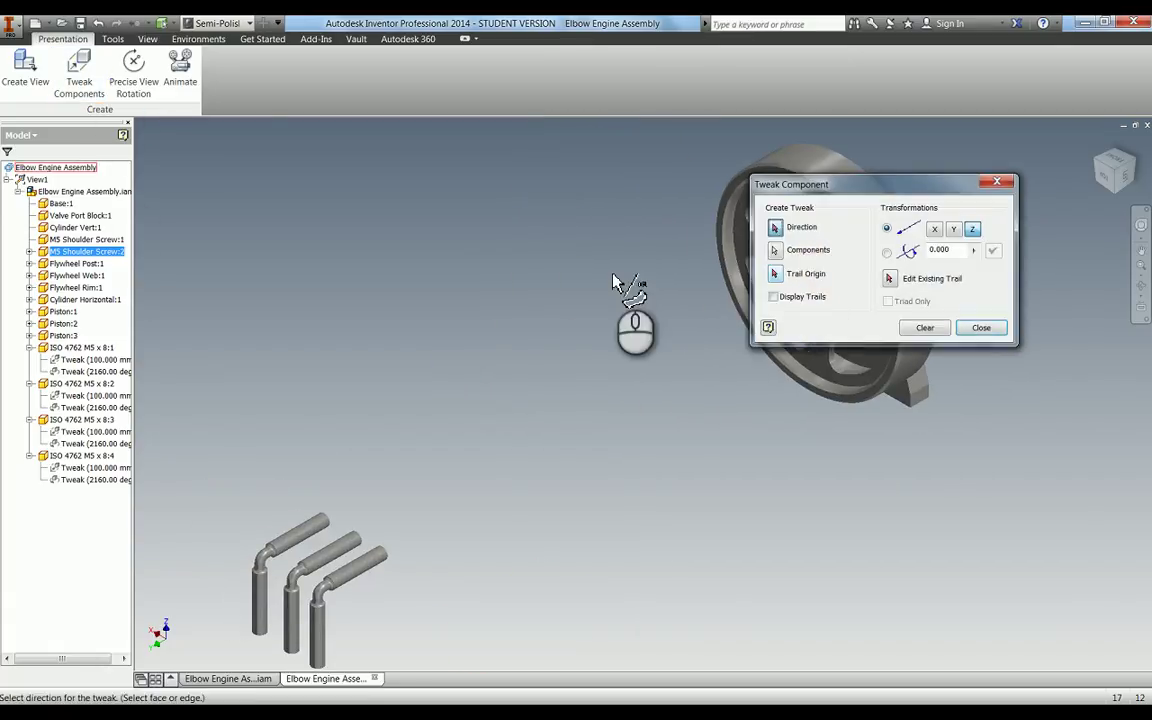
scroll(674, 290, "up", 5)
left_click(727, 366)
scroll(533, 419, "down", 6)
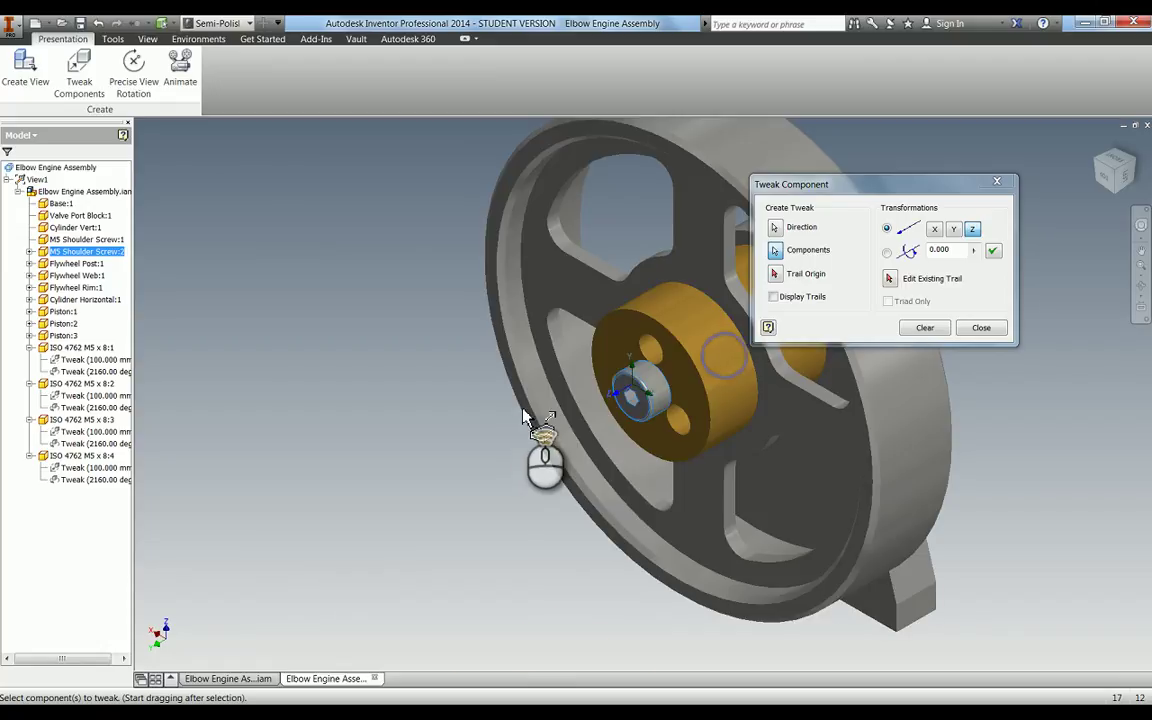
left_click_drag(500, 412, 340, 484)
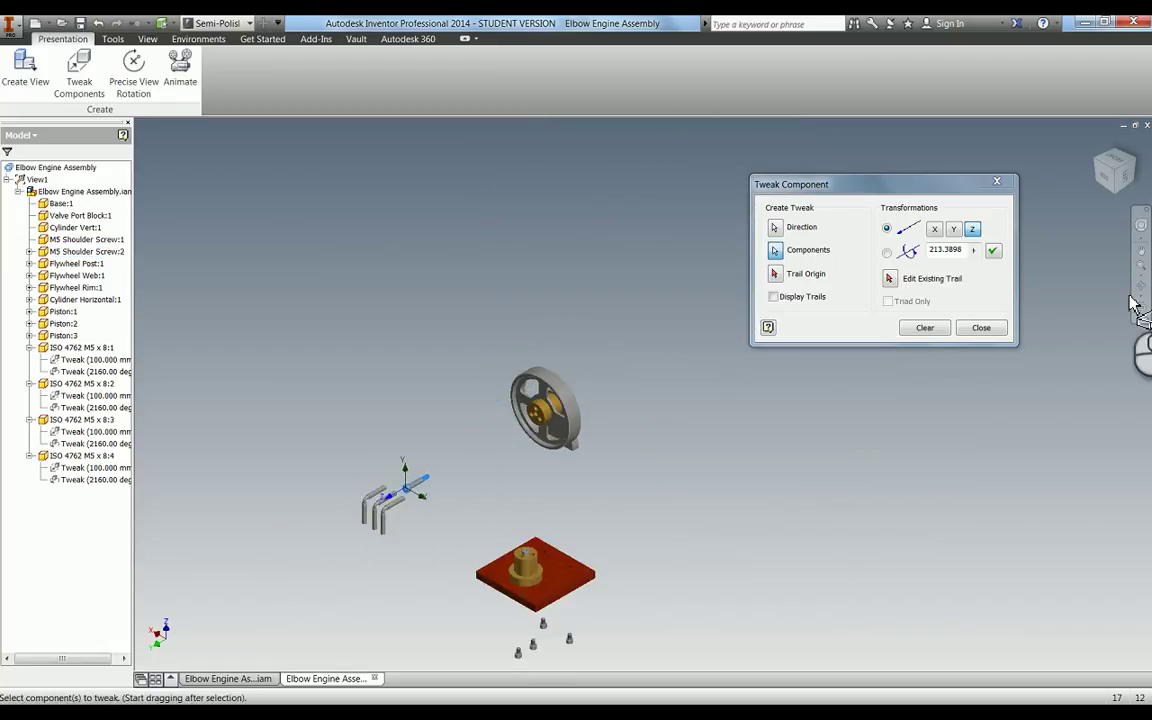
left_click(992, 250)
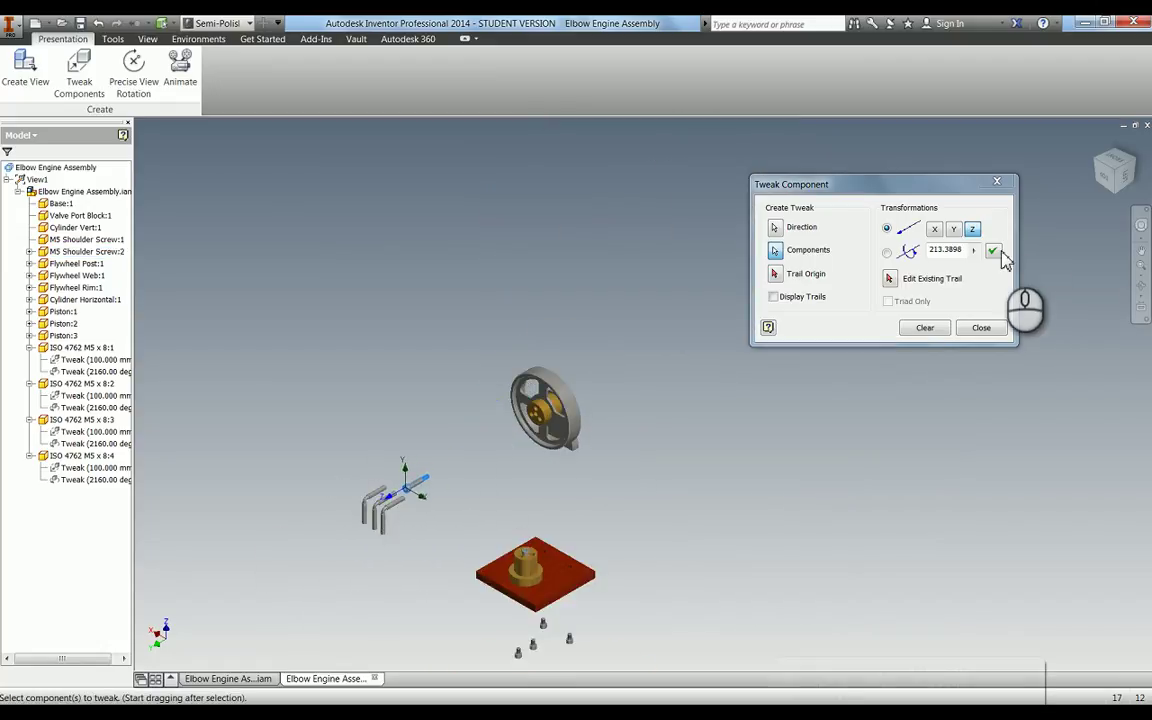
left_click(981, 330)
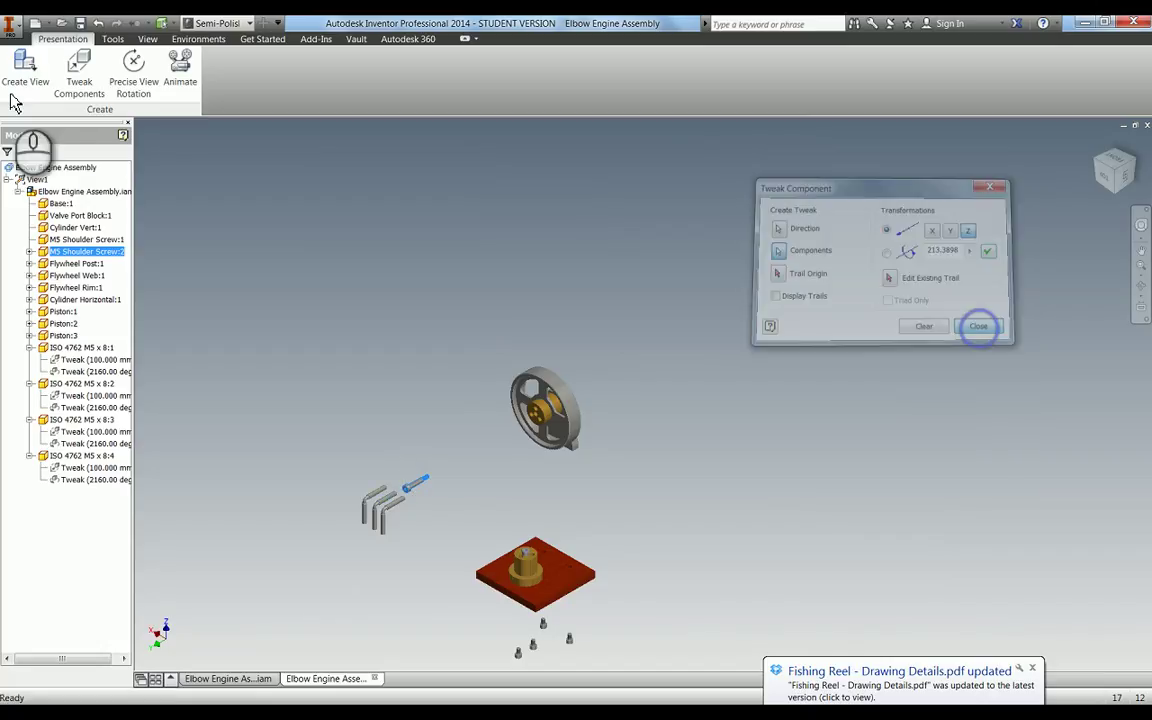
Group the two M5 Shoulder Screw:2 tweaks at the start of the animation sequence, apply the change and leave the animation settings.
left_click(180, 70)
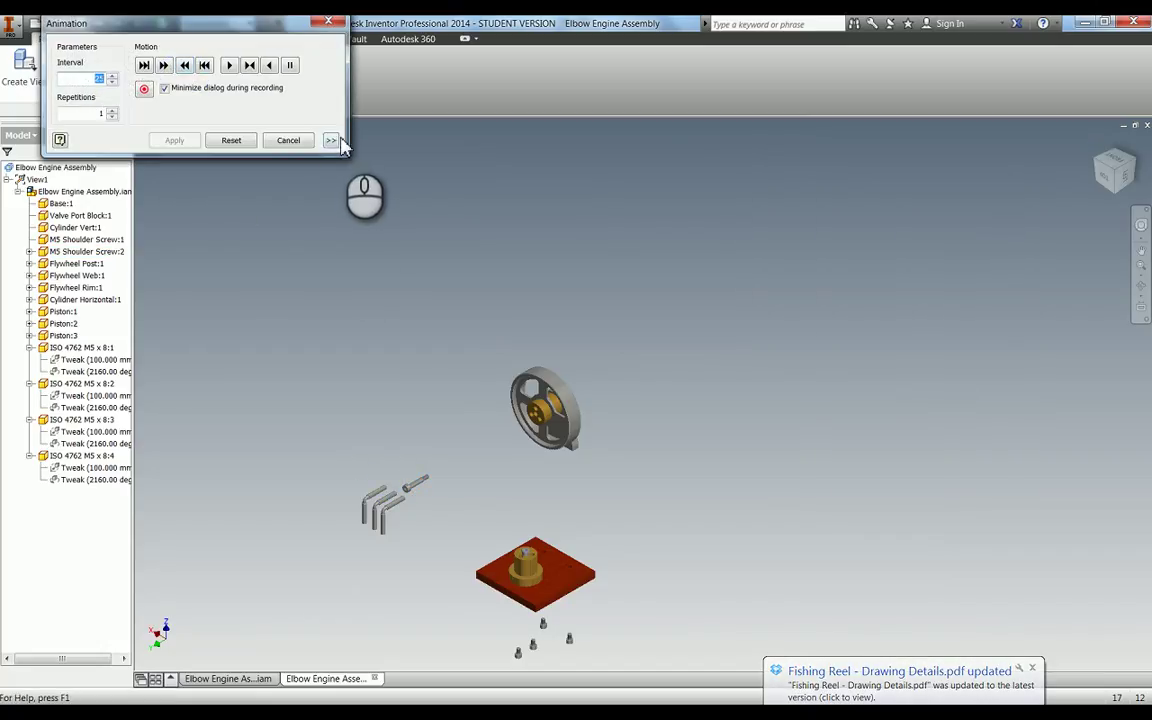
left_click(331, 140)
left_click(143, 198)
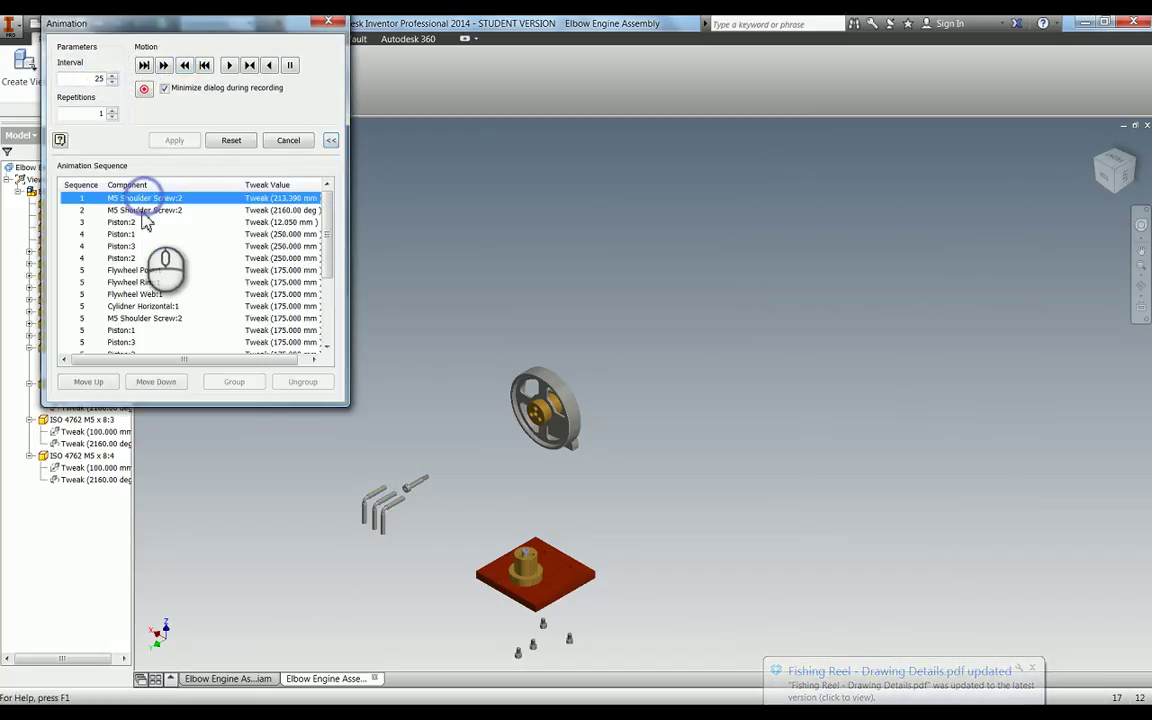
left_click(145, 210, "ctrl")
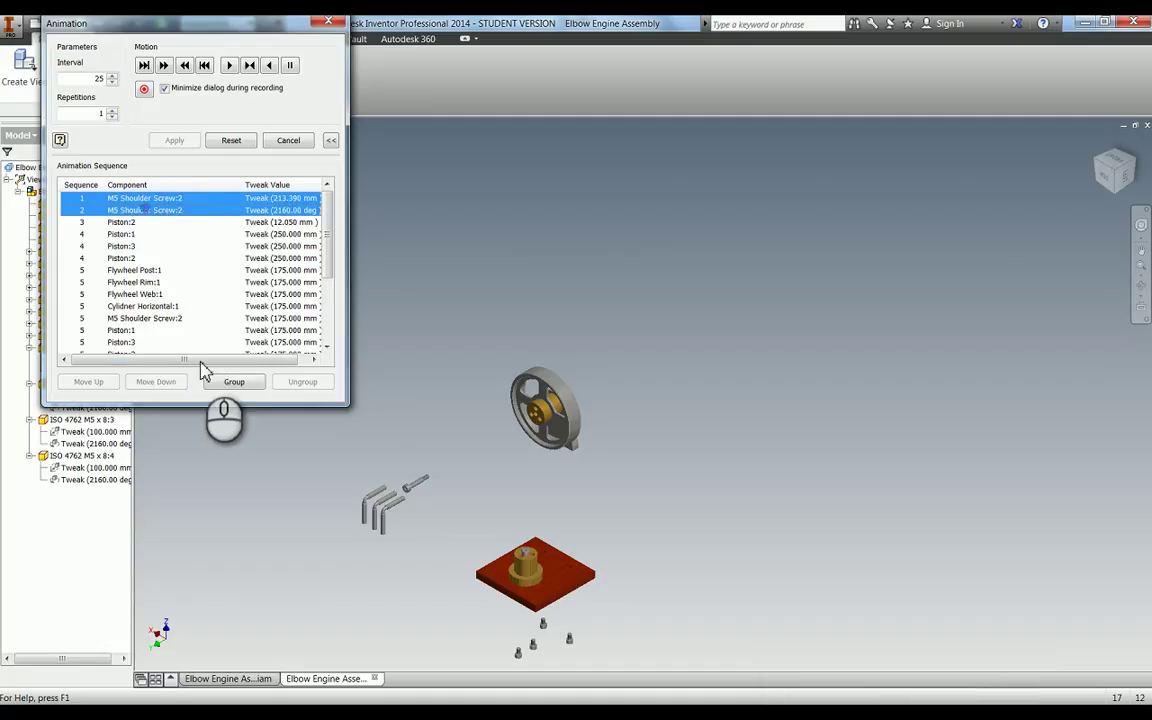
left_click(231, 383)
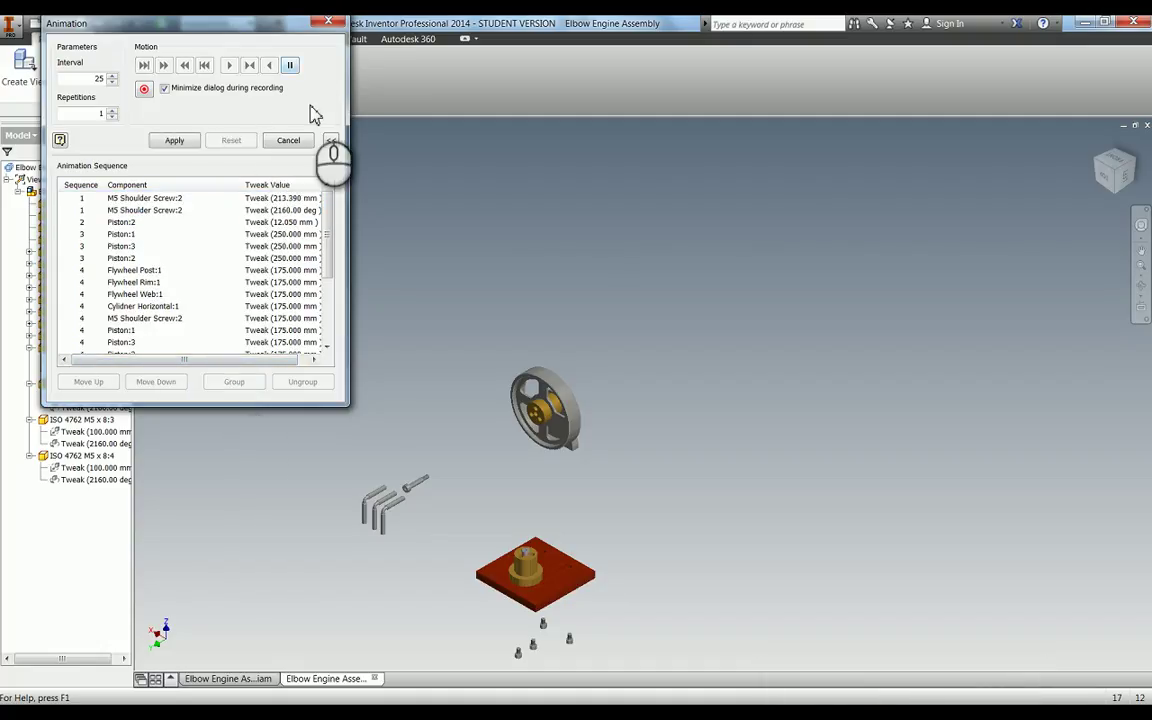
left_click(174, 140)
left_click(288, 140)
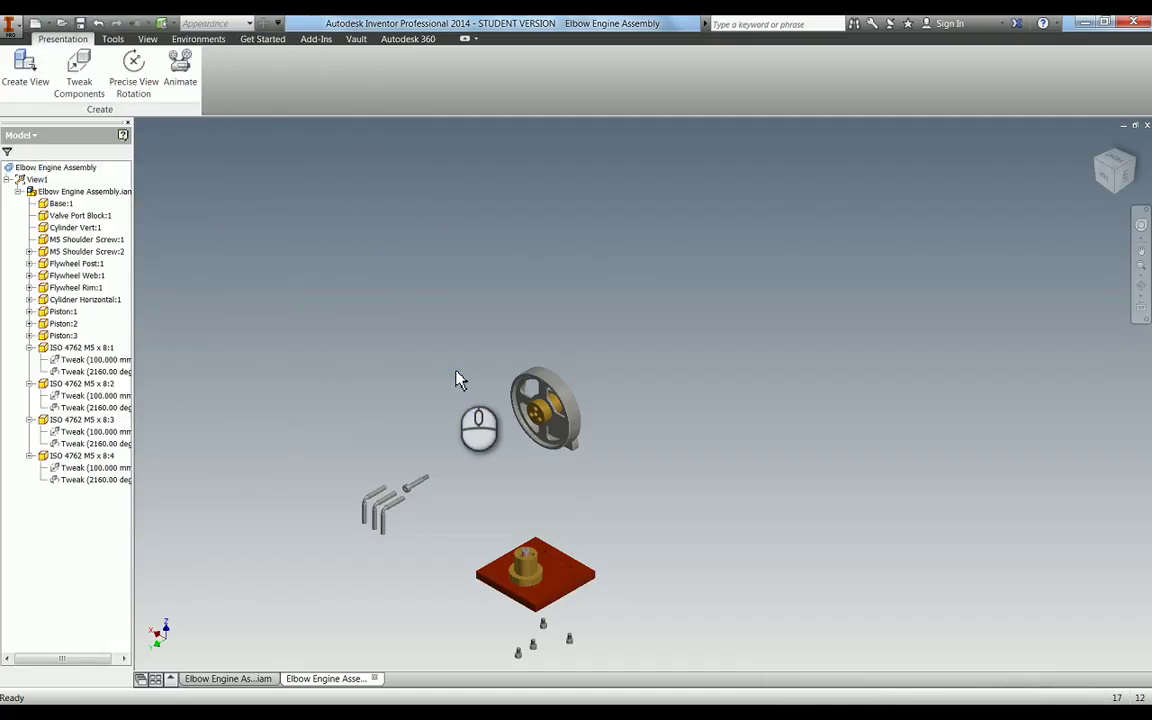
Start a tweak with Flywheel Web:1, Flywheel Rim:1 and the horizontal cylinder as its components.
scroll(470, 370, "up", 5)
middle_click_drag(514, 314, 628, 278)
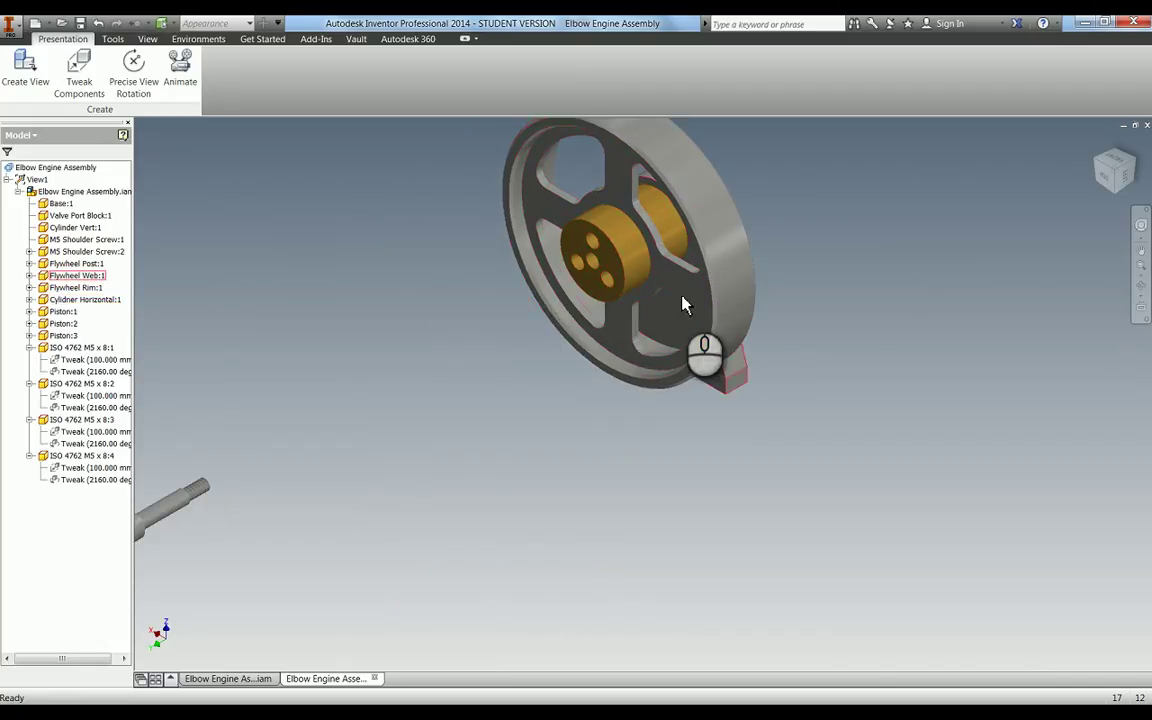
scroll(800, 300, "down", 4)
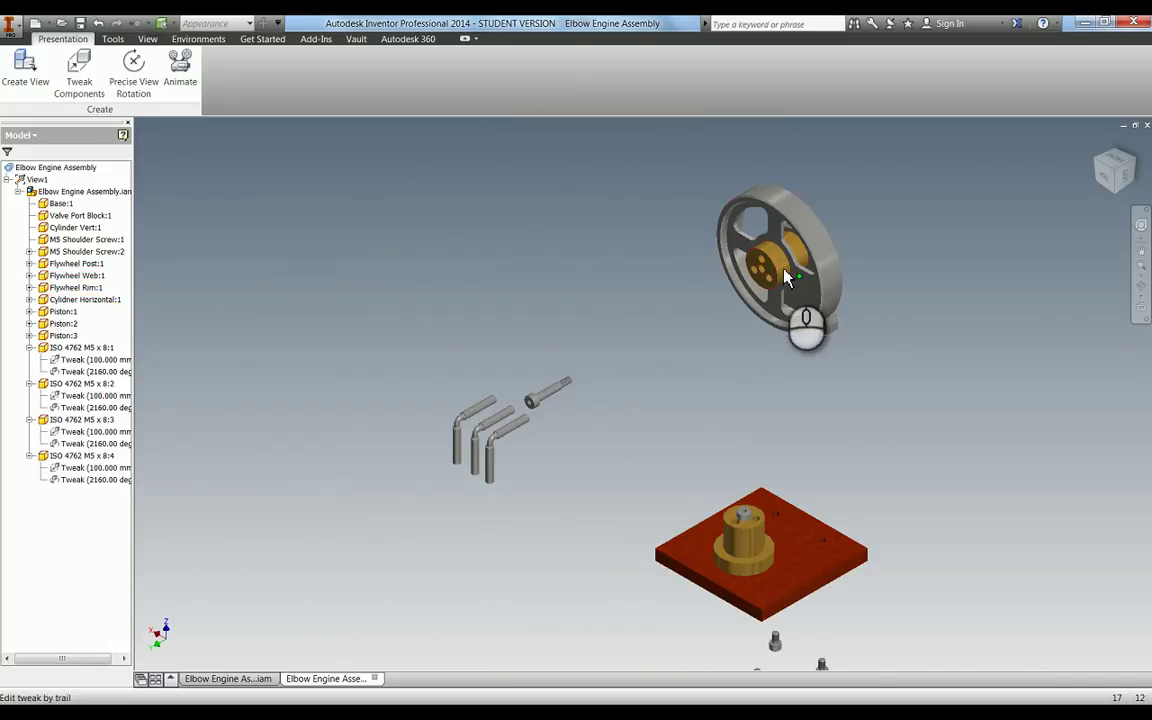
left_click(79, 68)
middle_click_drag(622, 305, 599, 321)
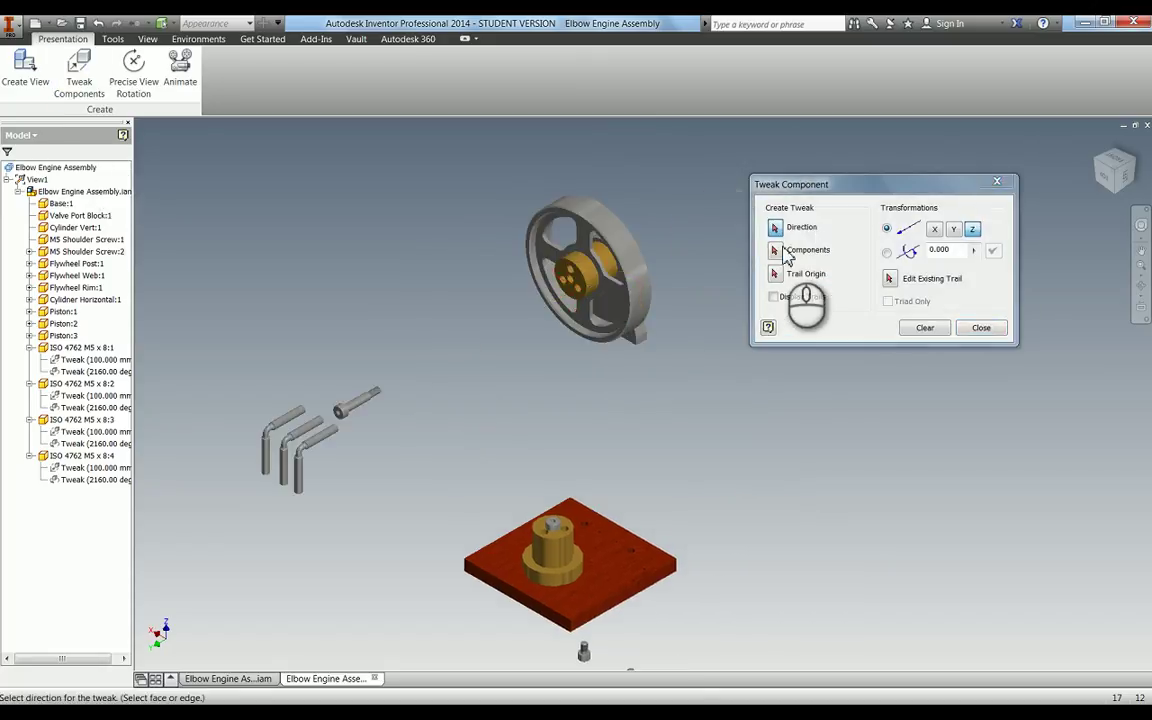
left_click(775, 250)
left_click(585, 243)
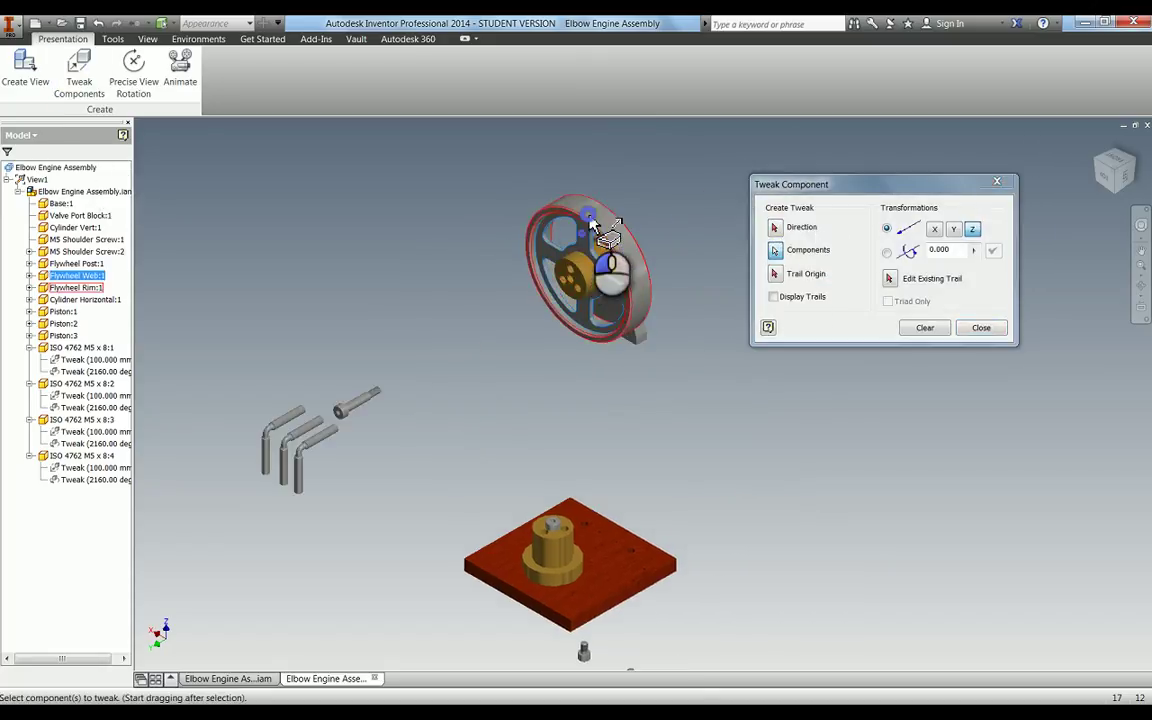
left_click(560, 315)
left_click(540, 287)
Define the tweak direction along the flywheel axis, move the three components about 164 mm along Z off the post, and finish.
left_click(783, 230)
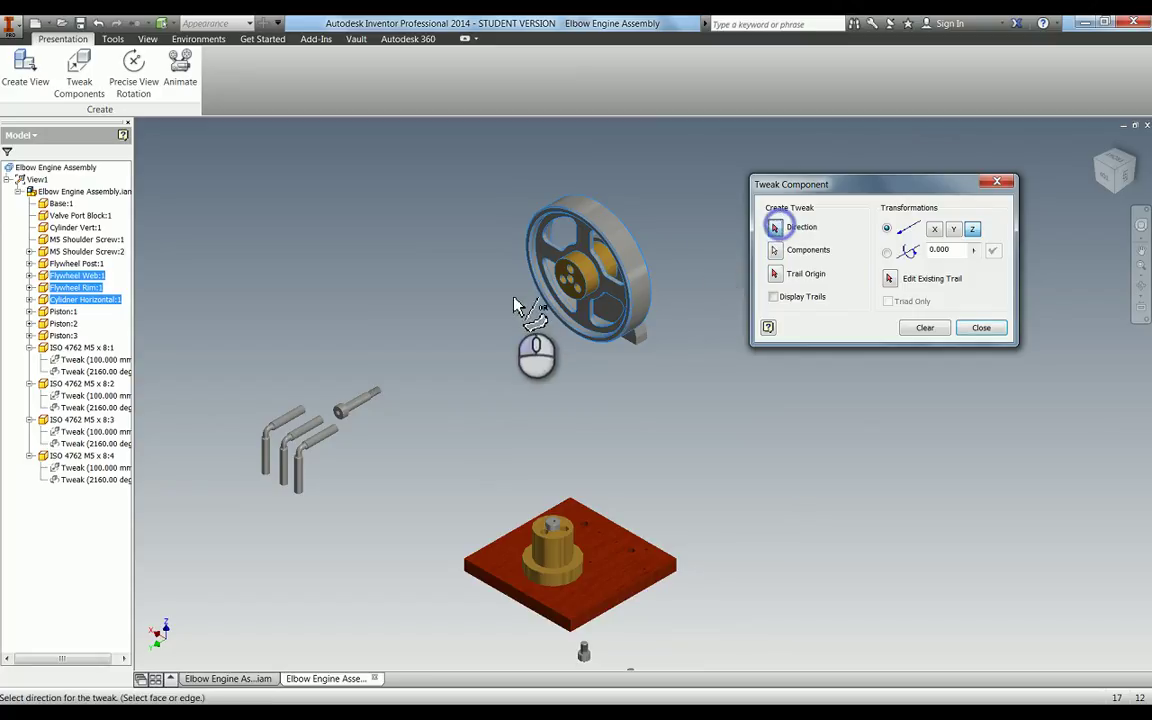
scroll(499, 248, "up", 3)
left_click(492, 322)
scroll(480, 300, "down", 4)
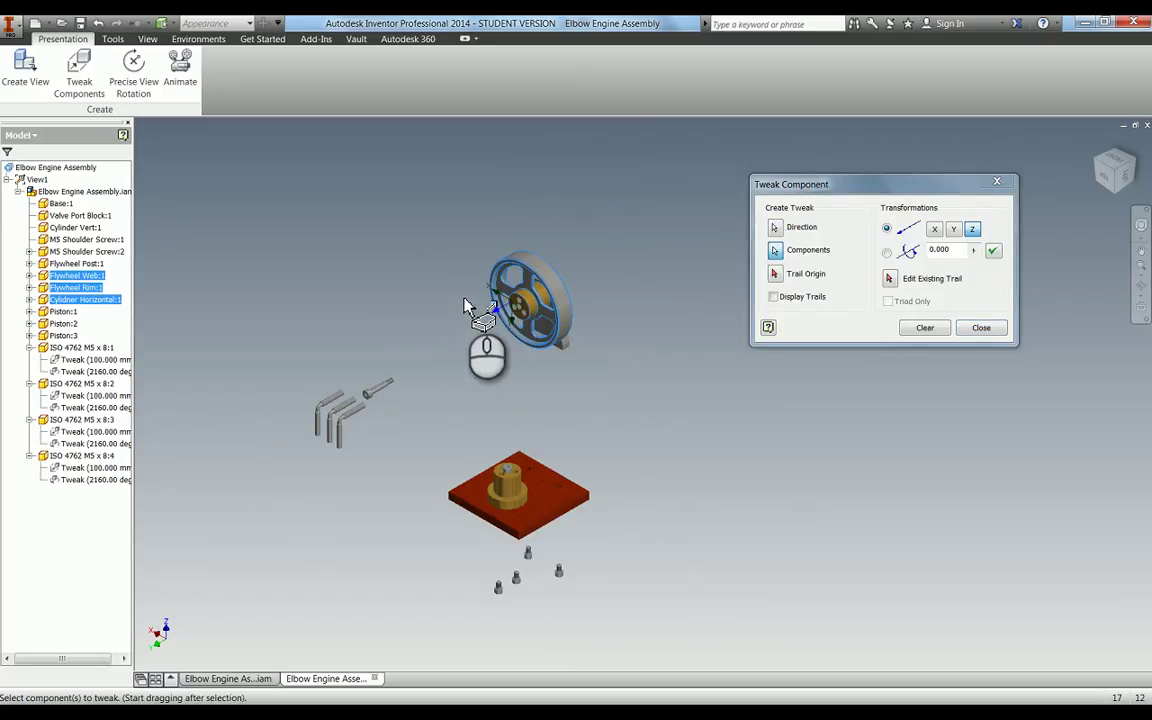
left_click_drag(464, 261, 321, 327)
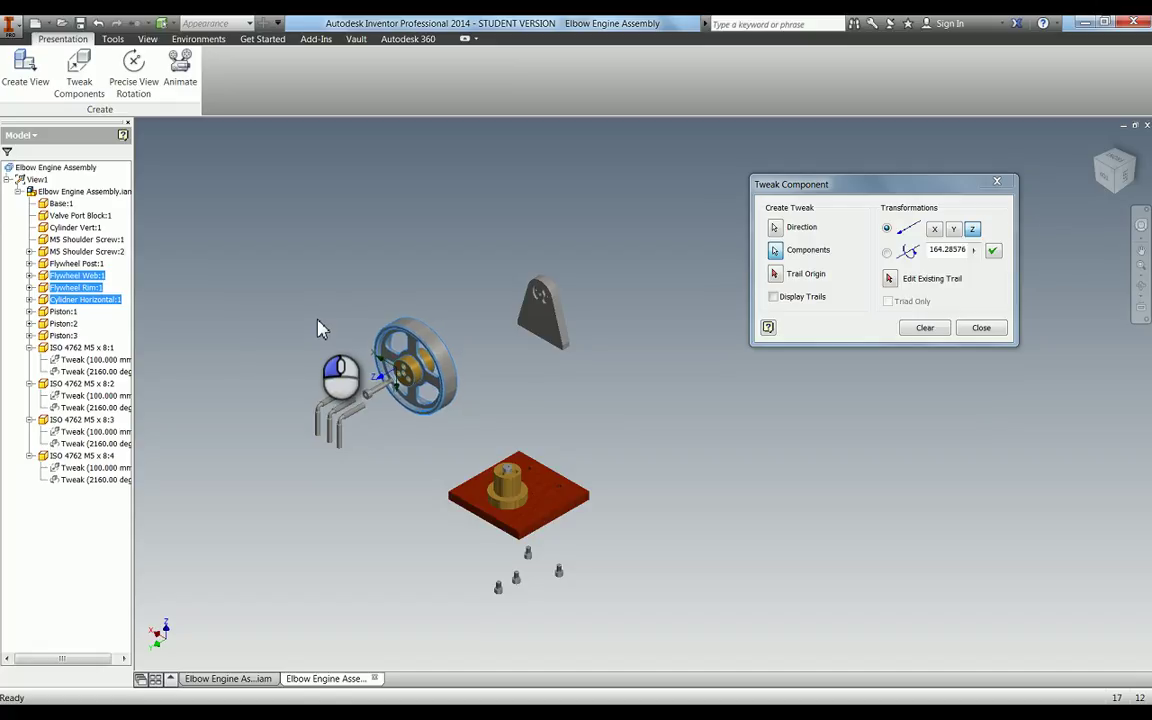
left_click(979, 327)
Tweak Flywheel Web:1 and Flywheel Rim:1 about -63 mm along Z off the horizontal cylinder, with the direction taken from that cylinder.
scroll(397, 357, "up", 3)
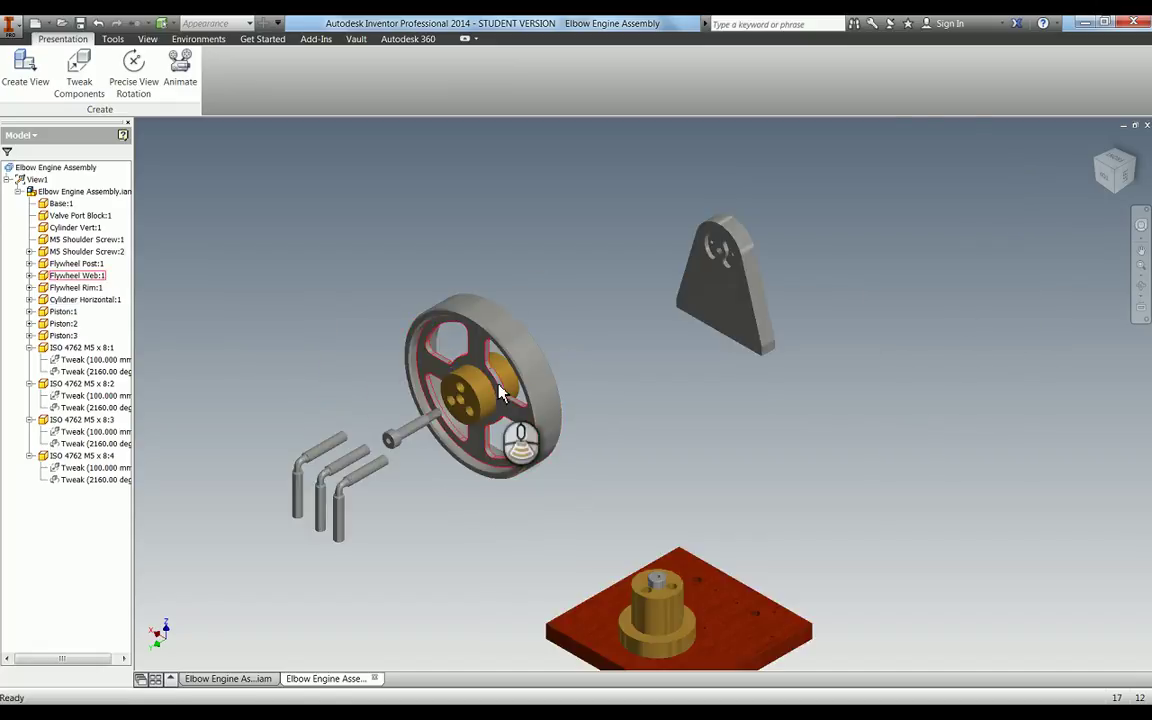
scroll(514, 432, "up", 3)
key("t")
left_click(486, 276)
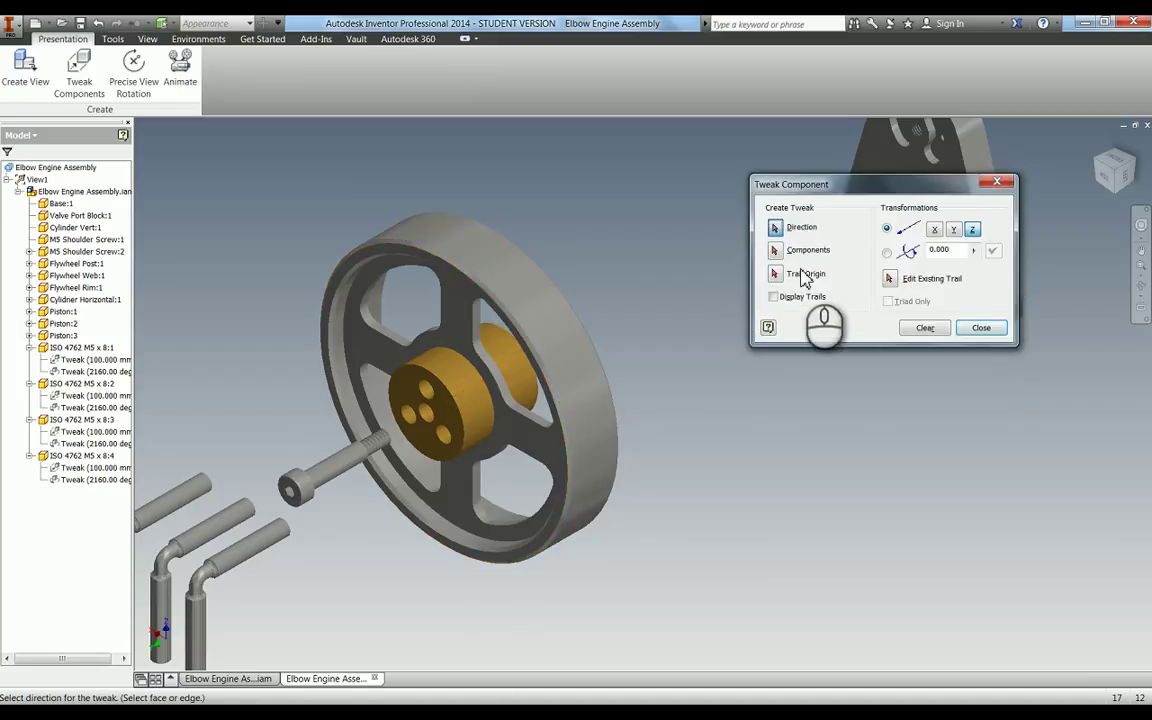
left_click(463, 316)
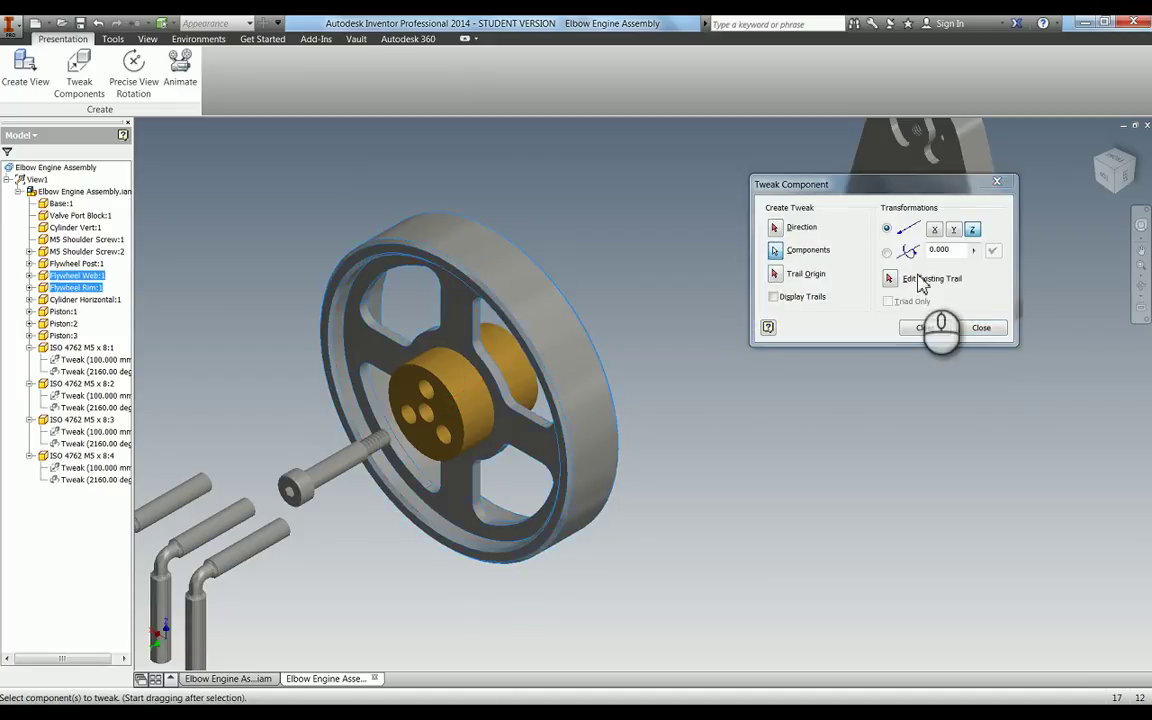
left_click(770, 228)
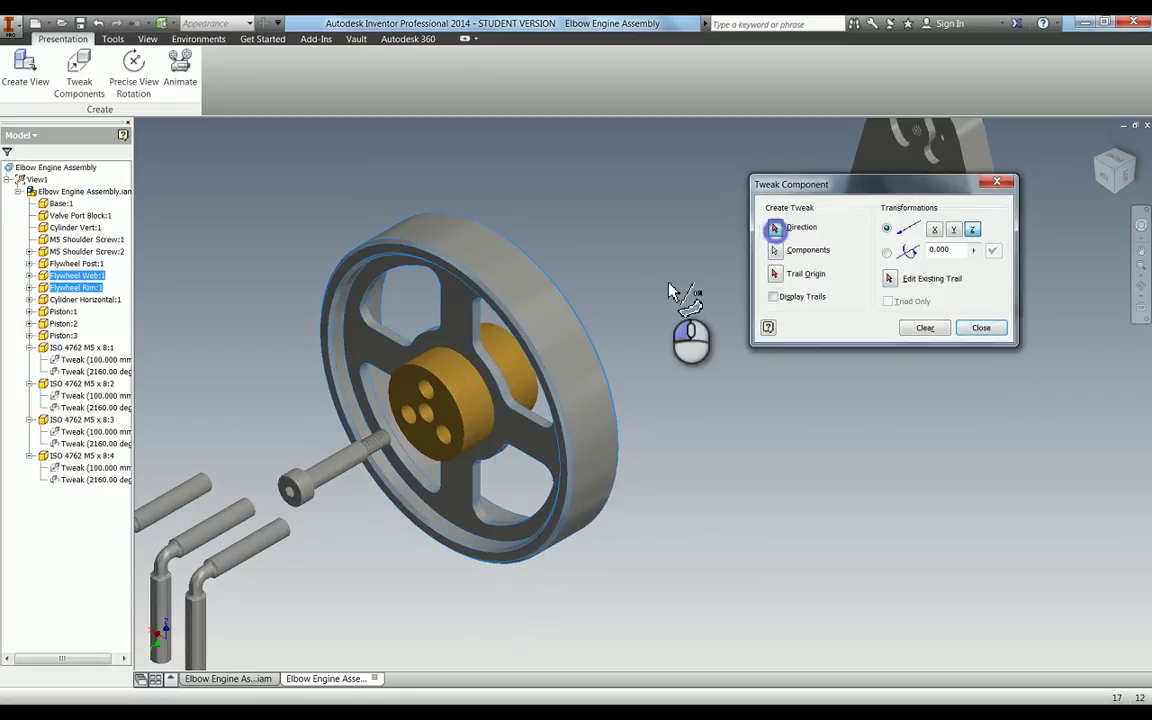
left_click(440, 410)
left_click_drag(748, 537, 958, 420)
left_click(993, 251)
left_click(970, 334)
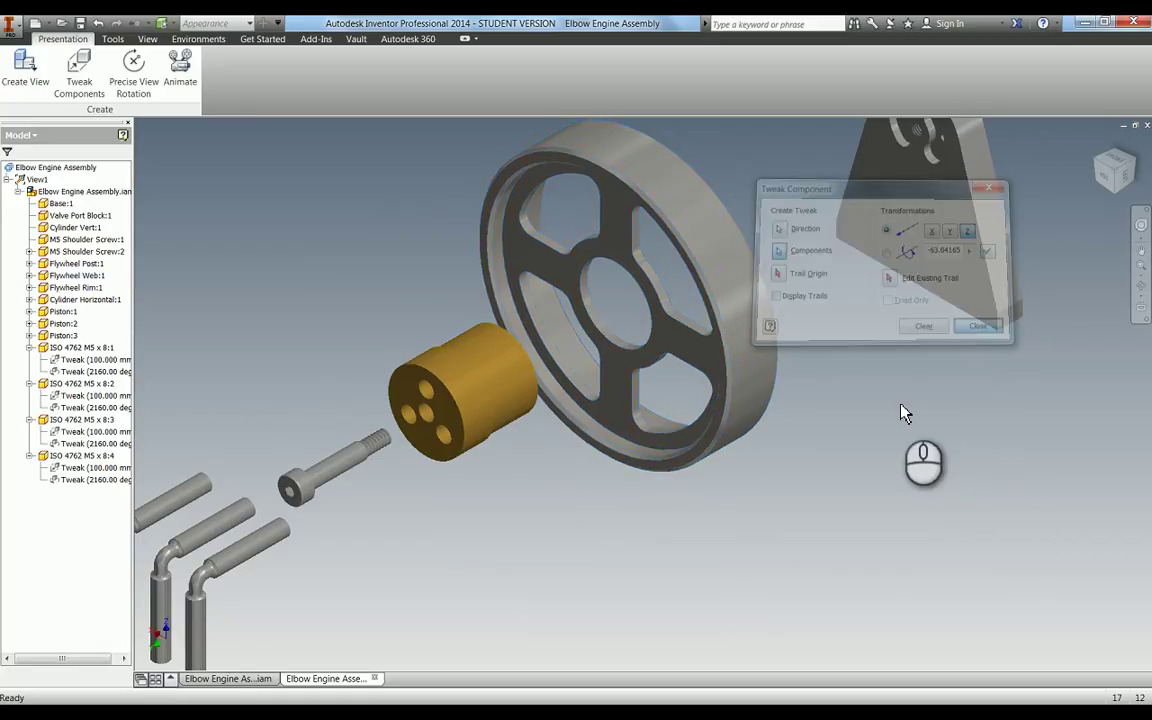
Try to move Flywheel Rim:1 about -82 mm along Z away from the flywheel web.
scroll(905, 411, "down", 2)
middle_click_drag(673, 418, 378, 318)
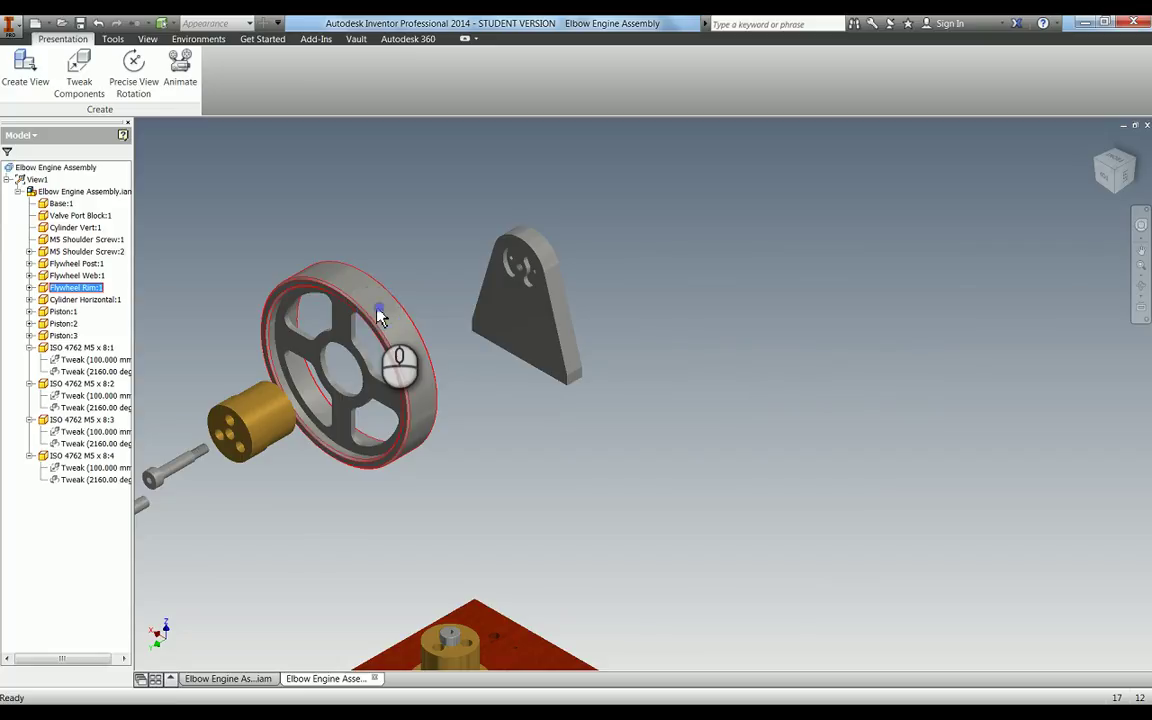
left_click(380, 318)
key("t")
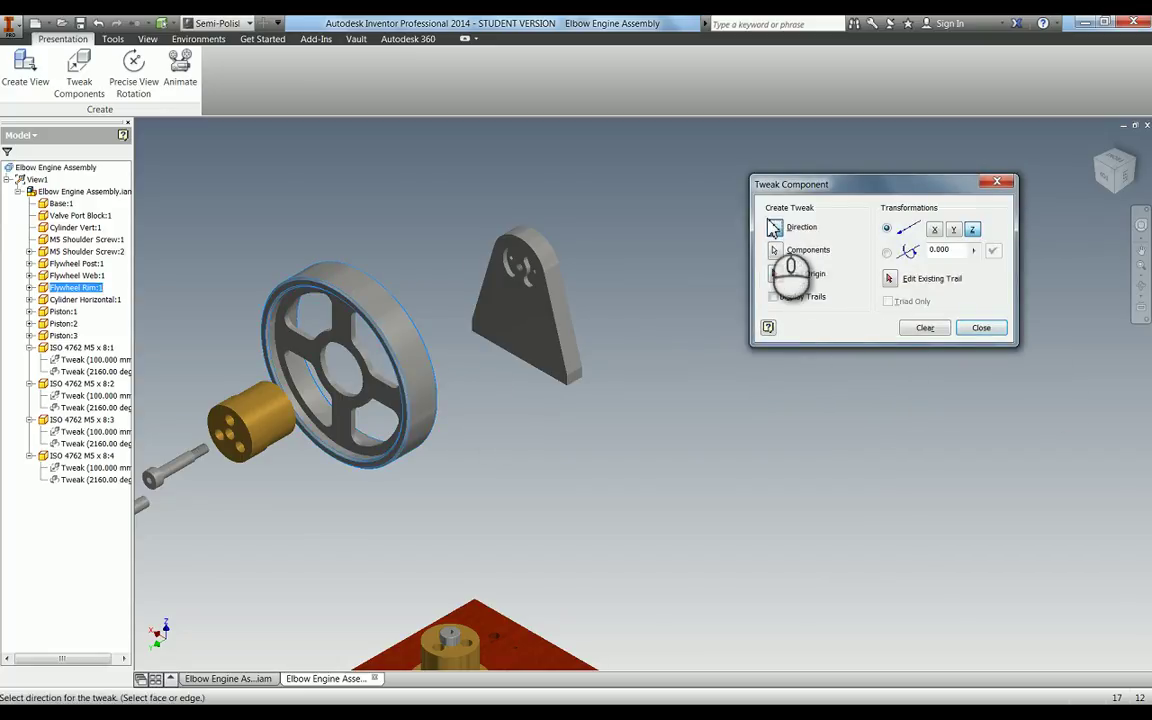
left_click(345, 342)
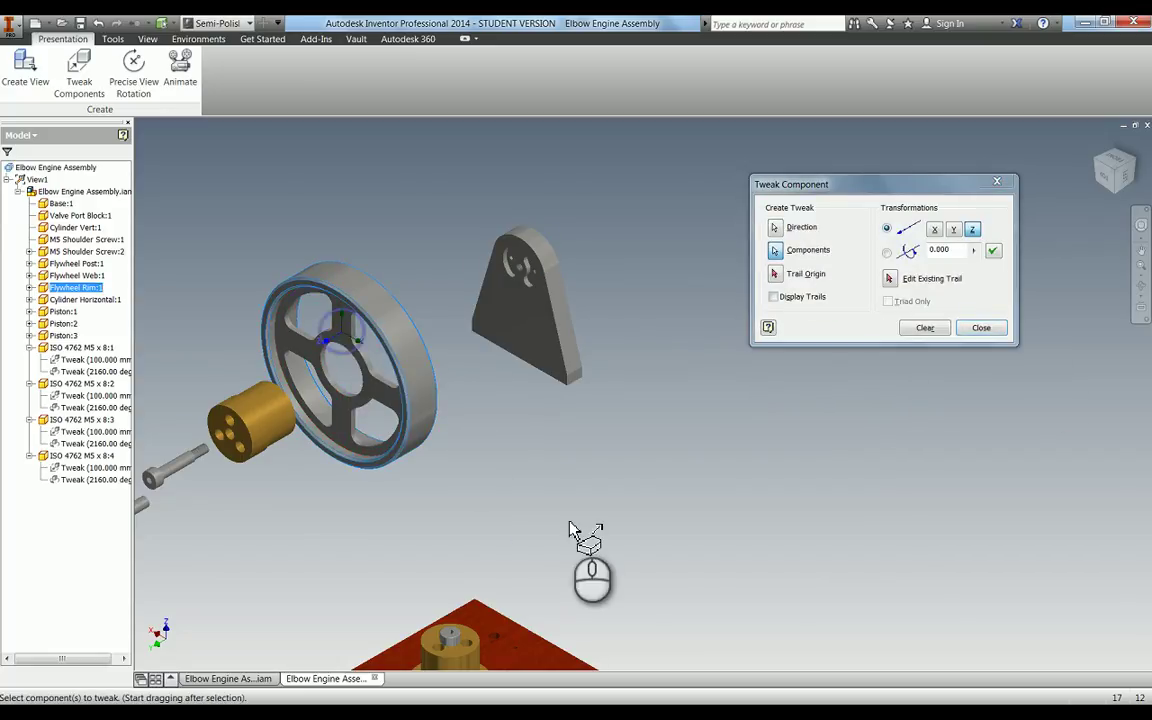
left_click_drag(571, 527, 745, 483)
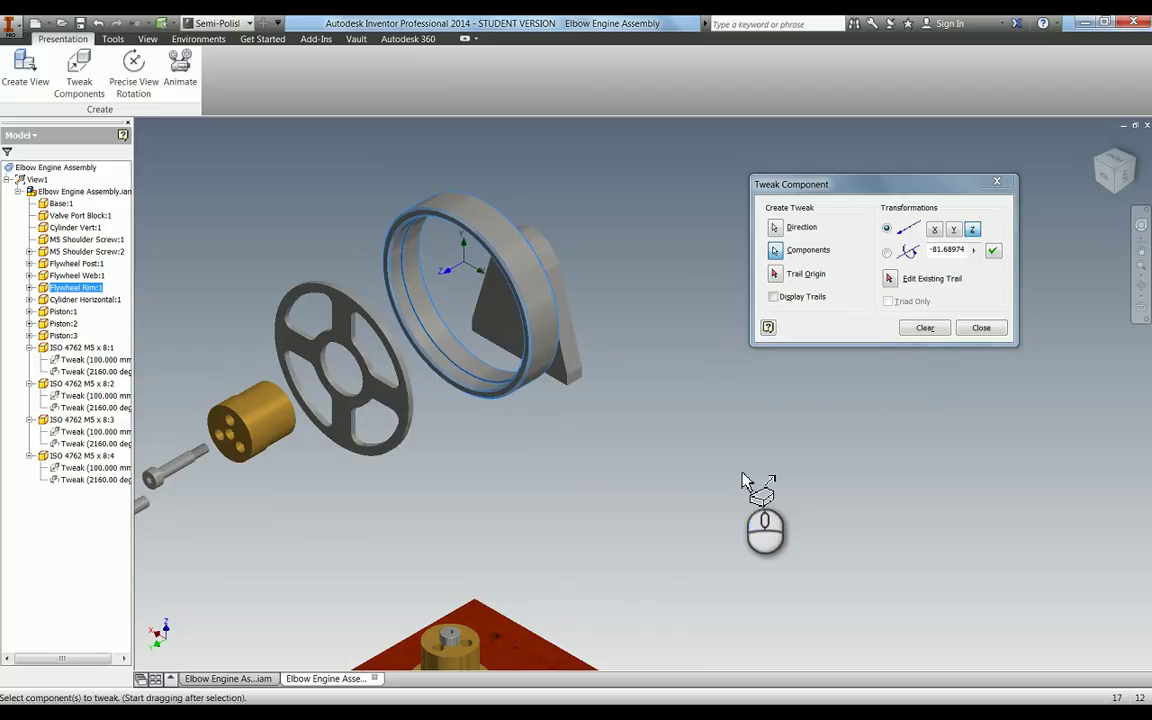
key("Escape")
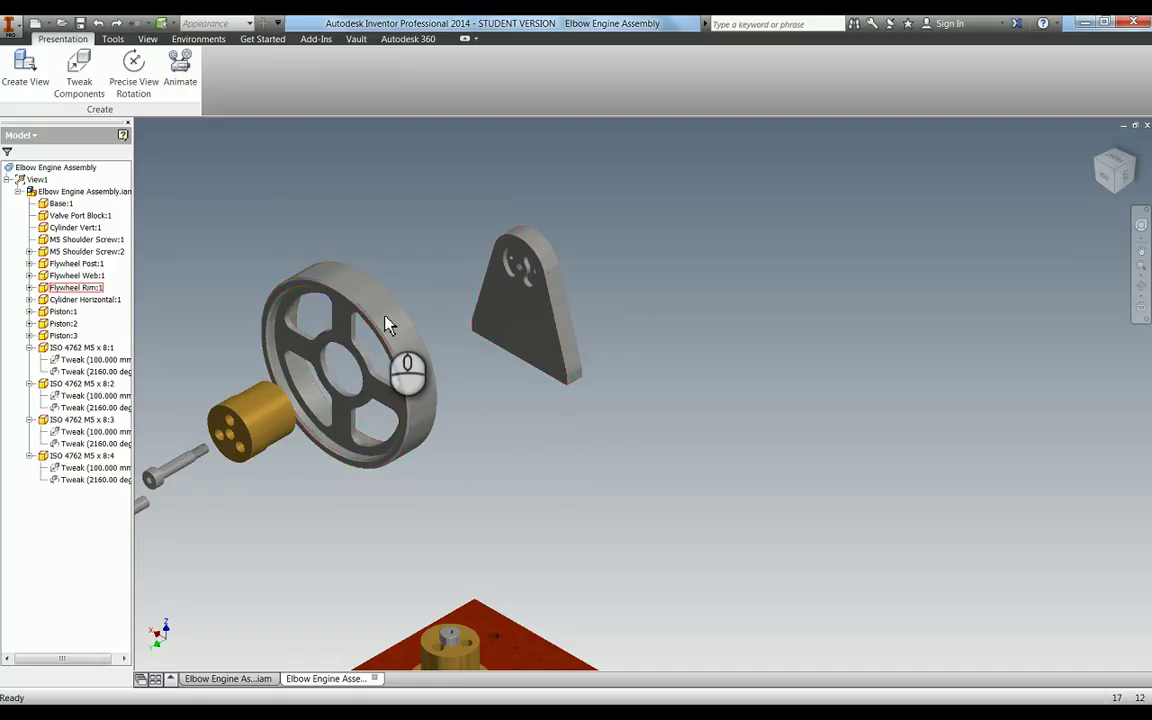
Tweak Flywheel Post:1 and Flywheel Rim:1 about -77.5 mm along Z away from the flywheel web, taking the direction from the post's face.
left_click(79, 65)
left_click(329, 288)
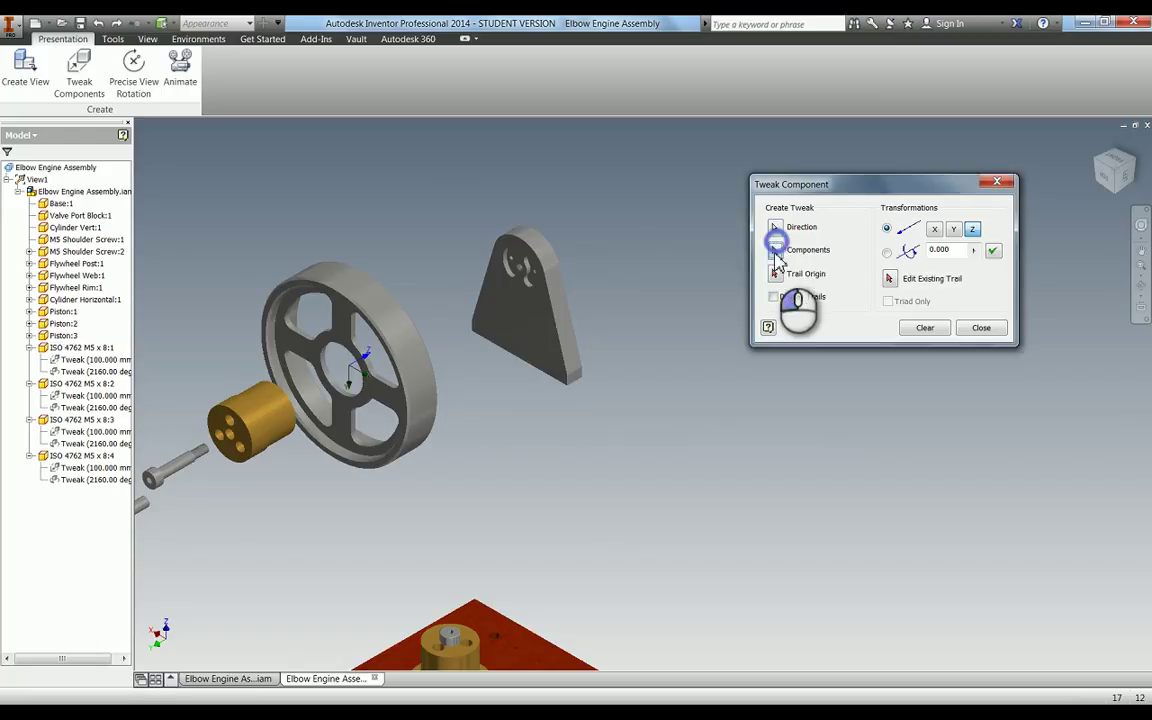
left_click(362, 342)
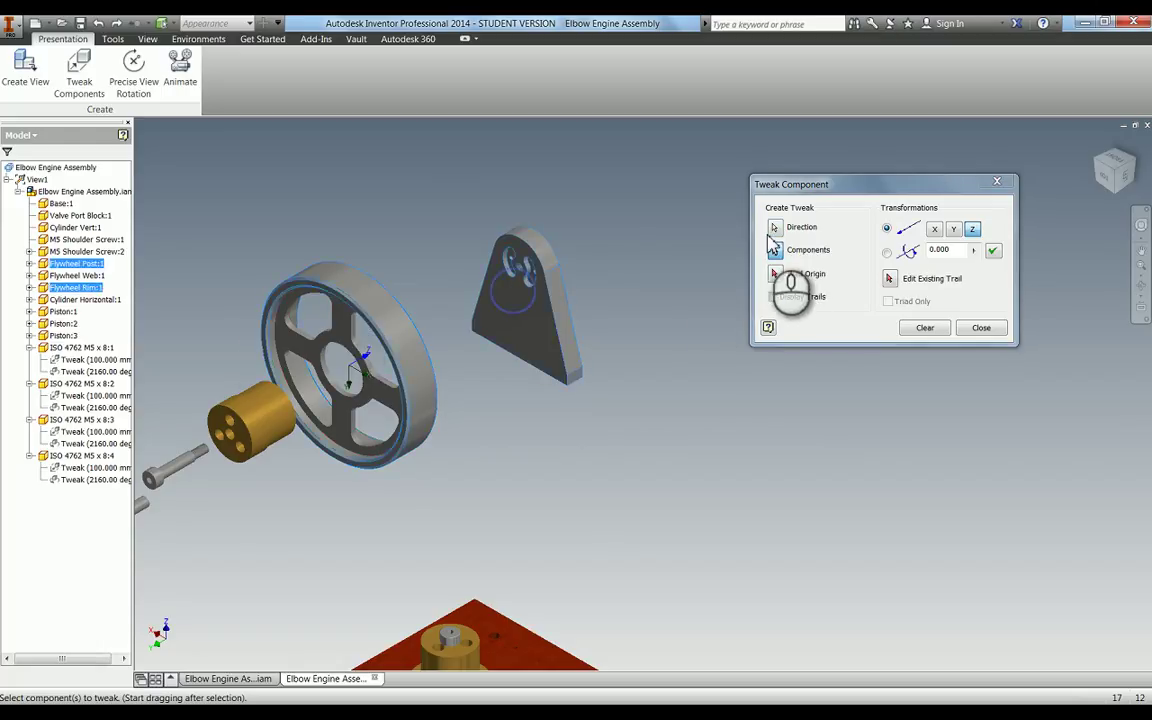
left_click(775, 228)
left_click(503, 335)
left_click_drag(545, 528, 705, 458)
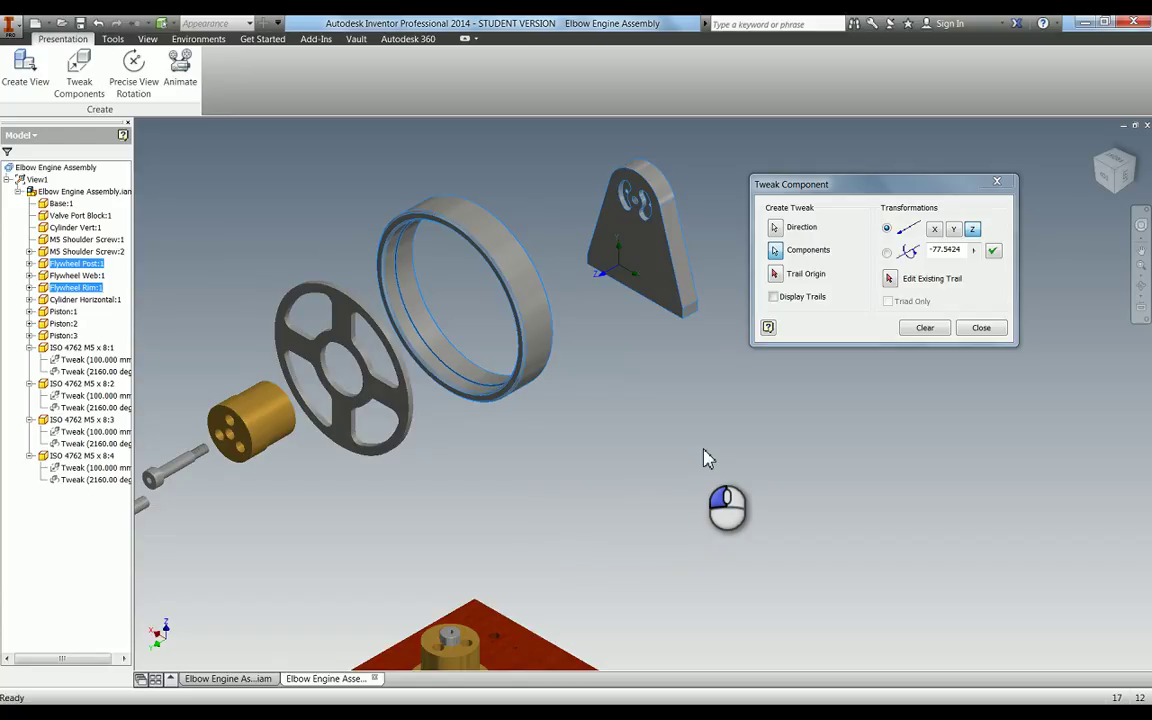
left_click_drag(705, 458, 705, 458)
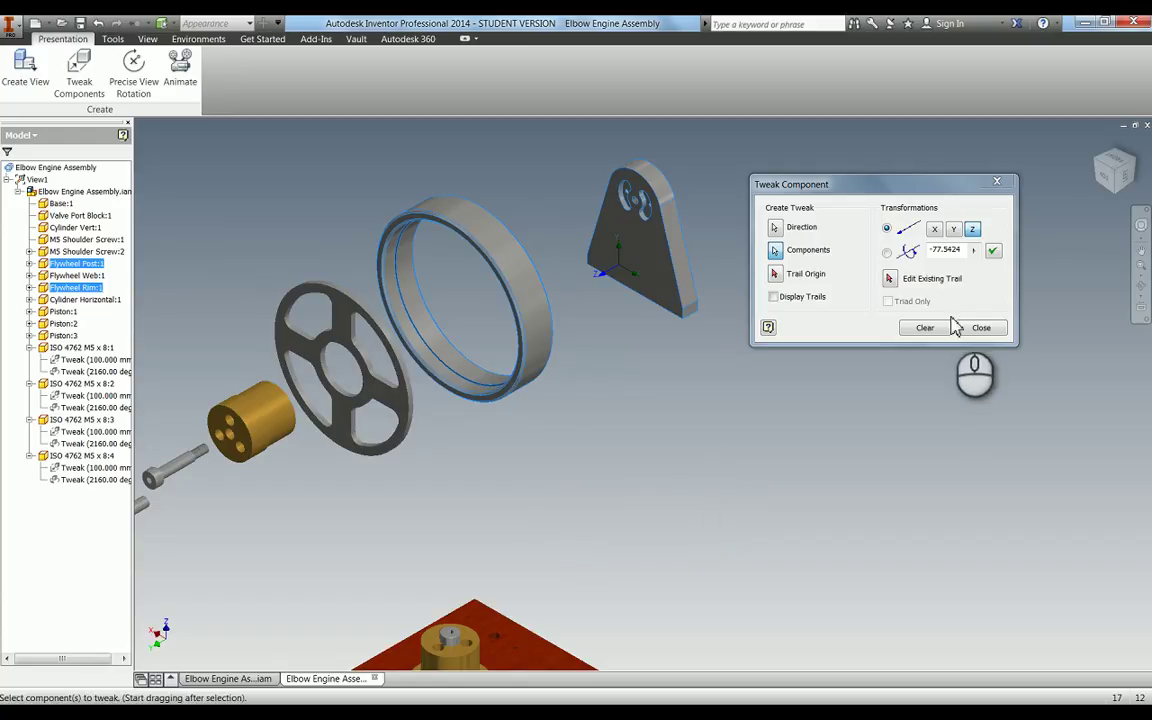
left_click(993, 251)
left_click(981, 328)
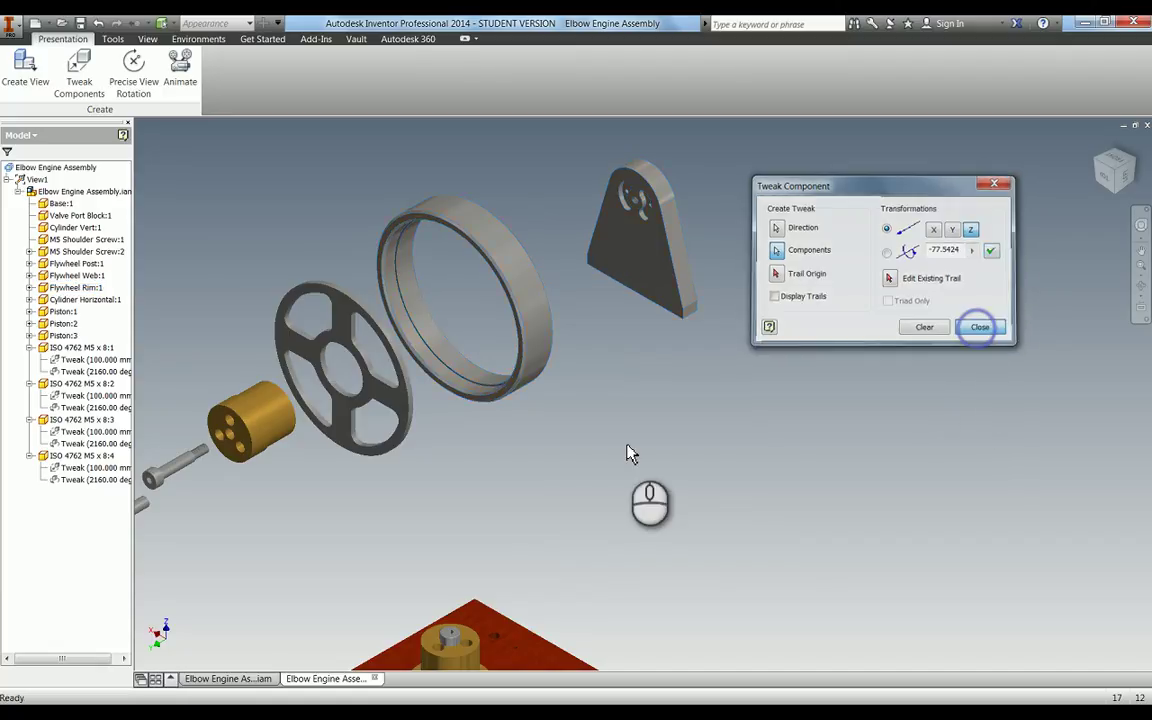
Add a 2160-degree rotation tweak about Z to M5 Shoulder Screw:1 on the vertical cylinder, using the screw head for direction.
middle_click_drag(508, 563, 604, 328)
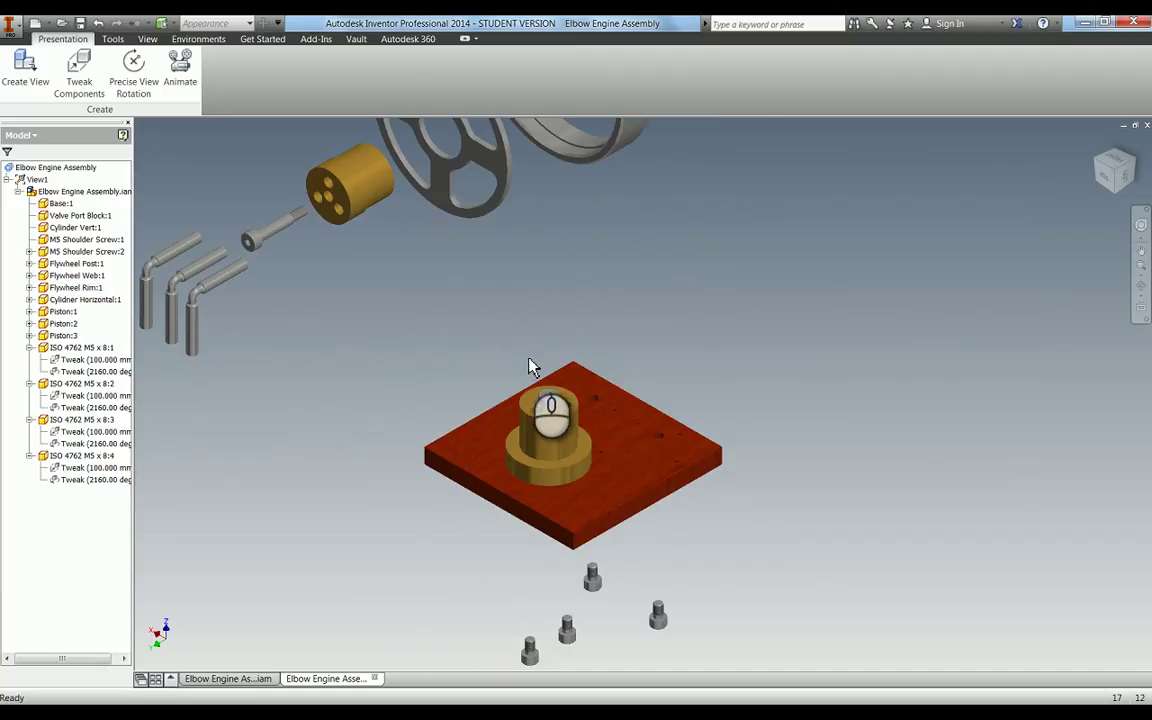
left_click(79, 70)
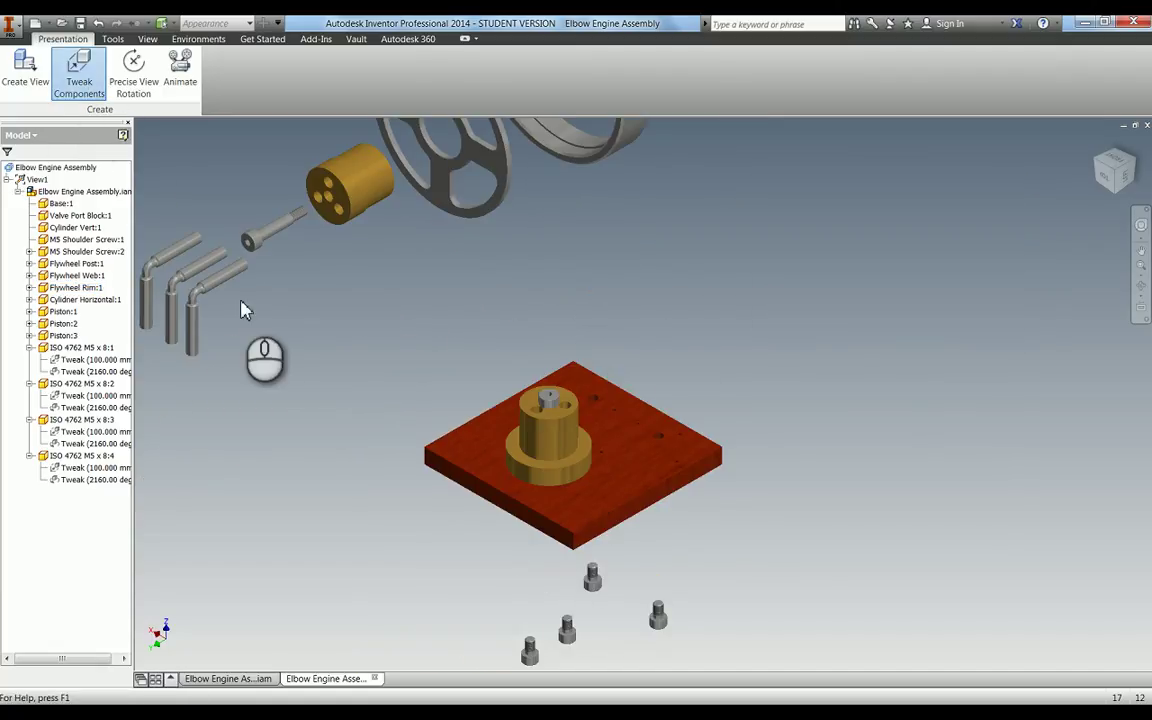
scroll(600, 430, "up", 5)
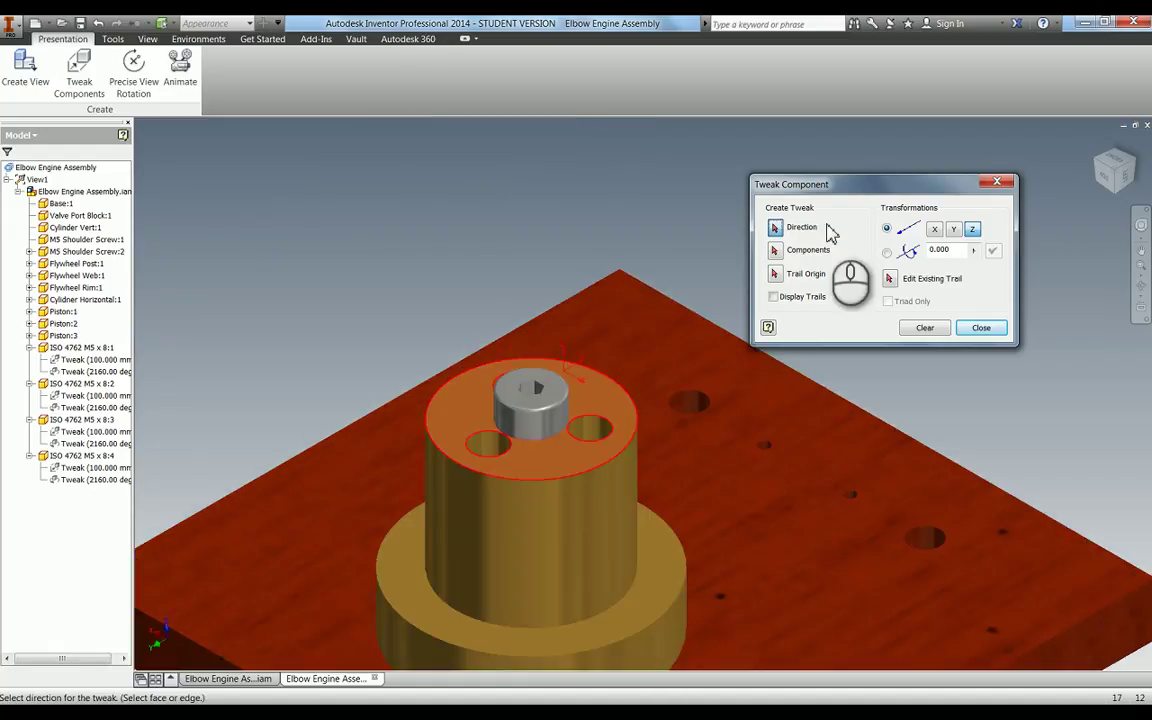
left_click(778, 252)
left_click(530, 390)
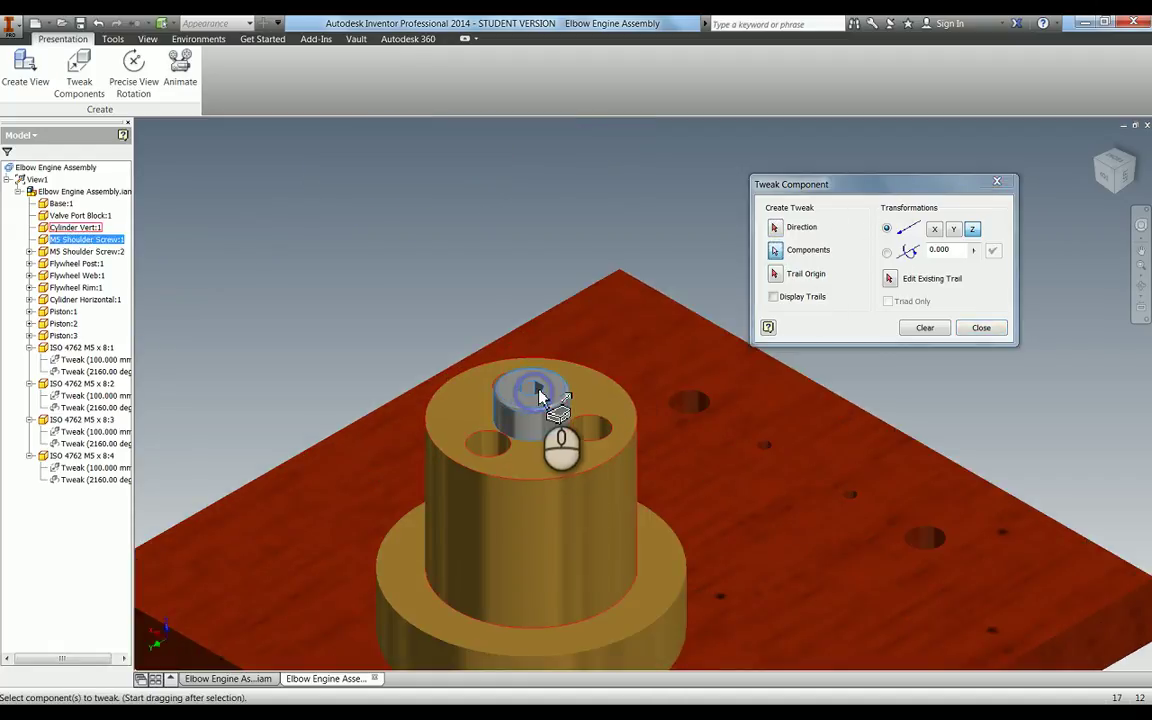
left_click(773, 227)
left_click(530, 395)
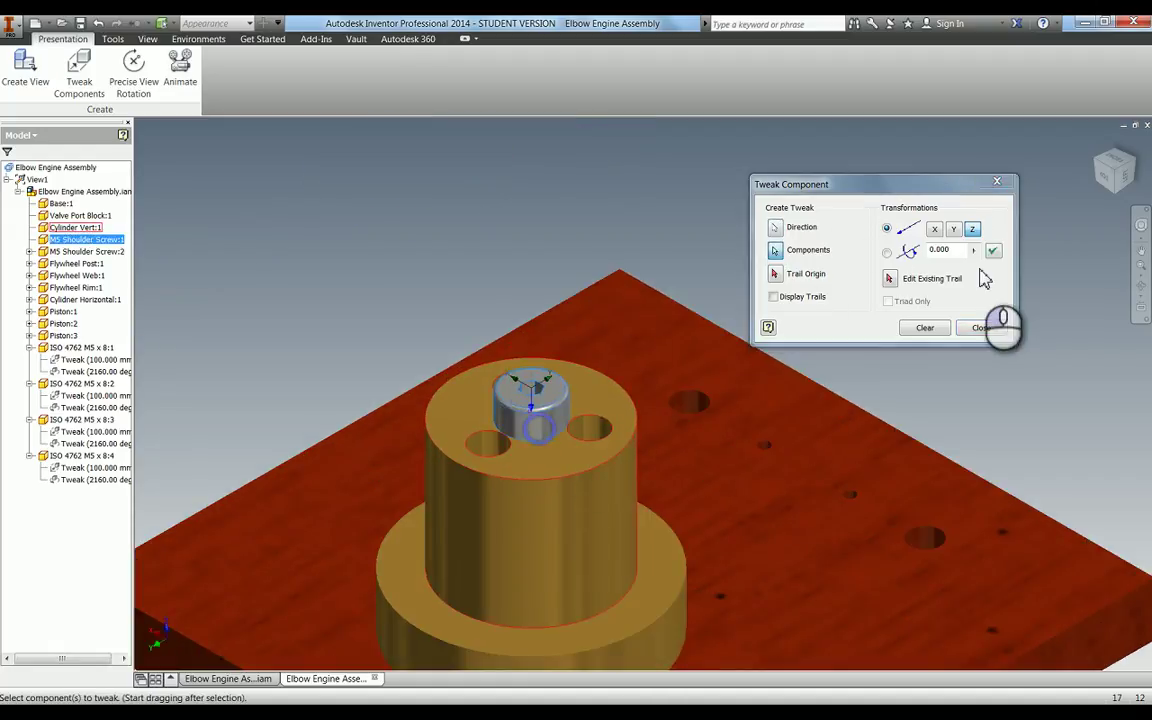
left_click(906, 252)
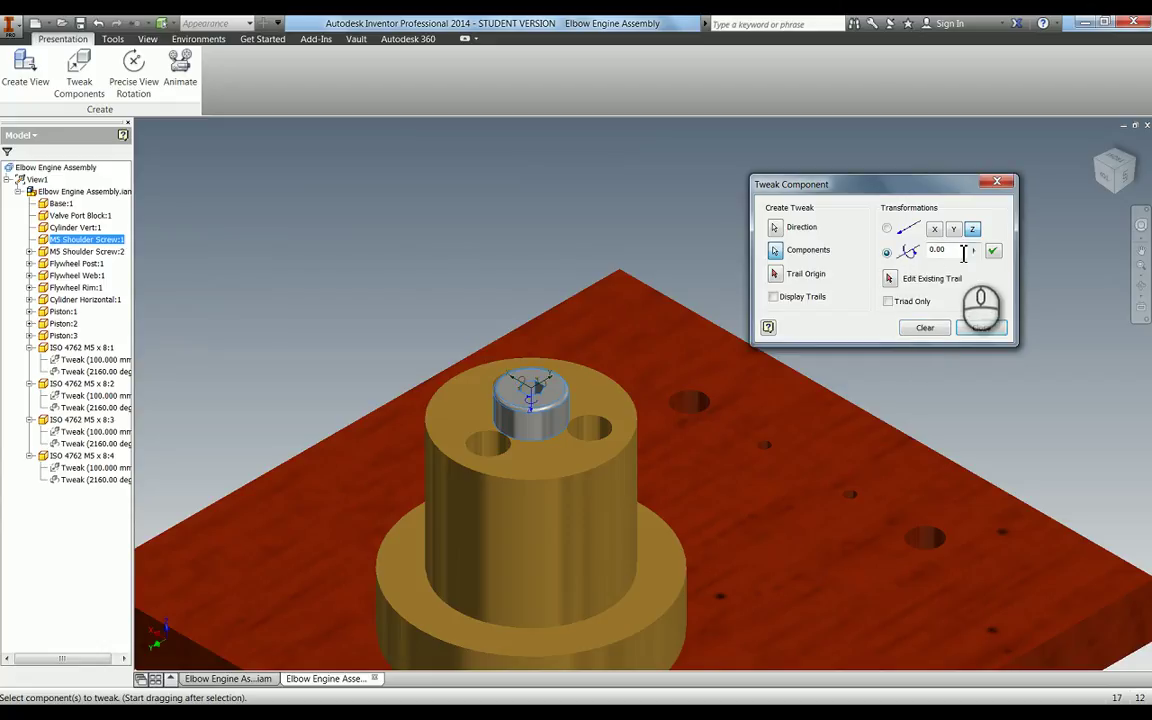
left_click(975, 251)
left_click(1014, 250)
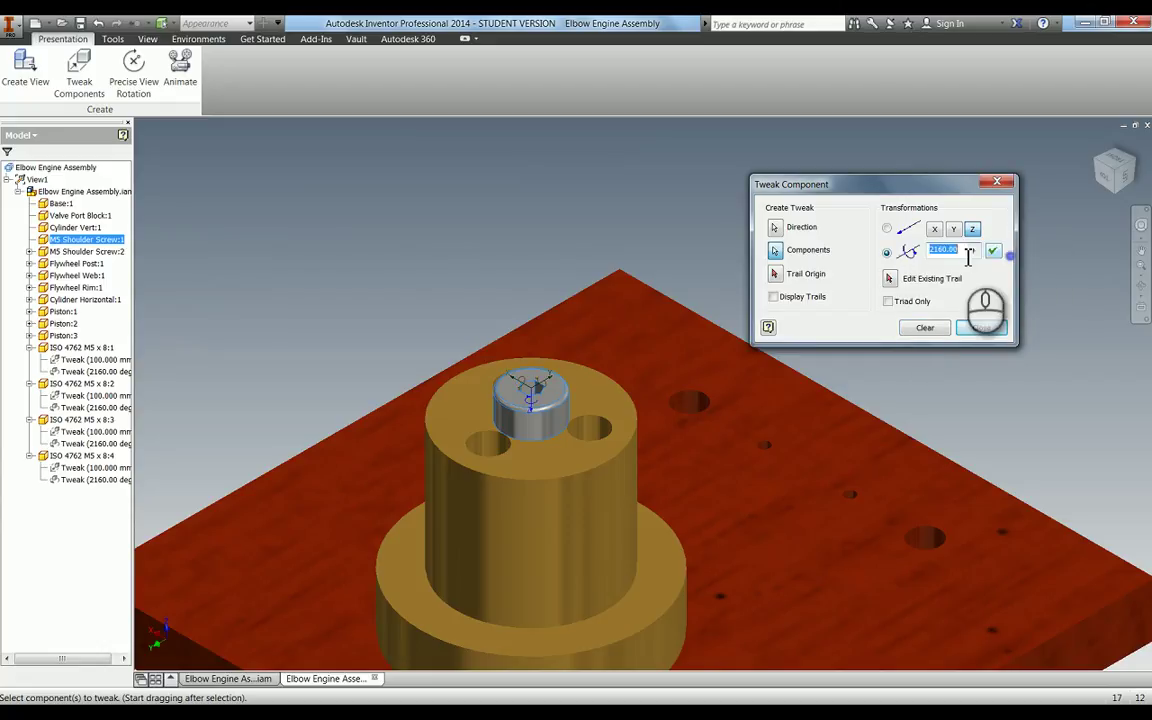
left_click(993, 253)
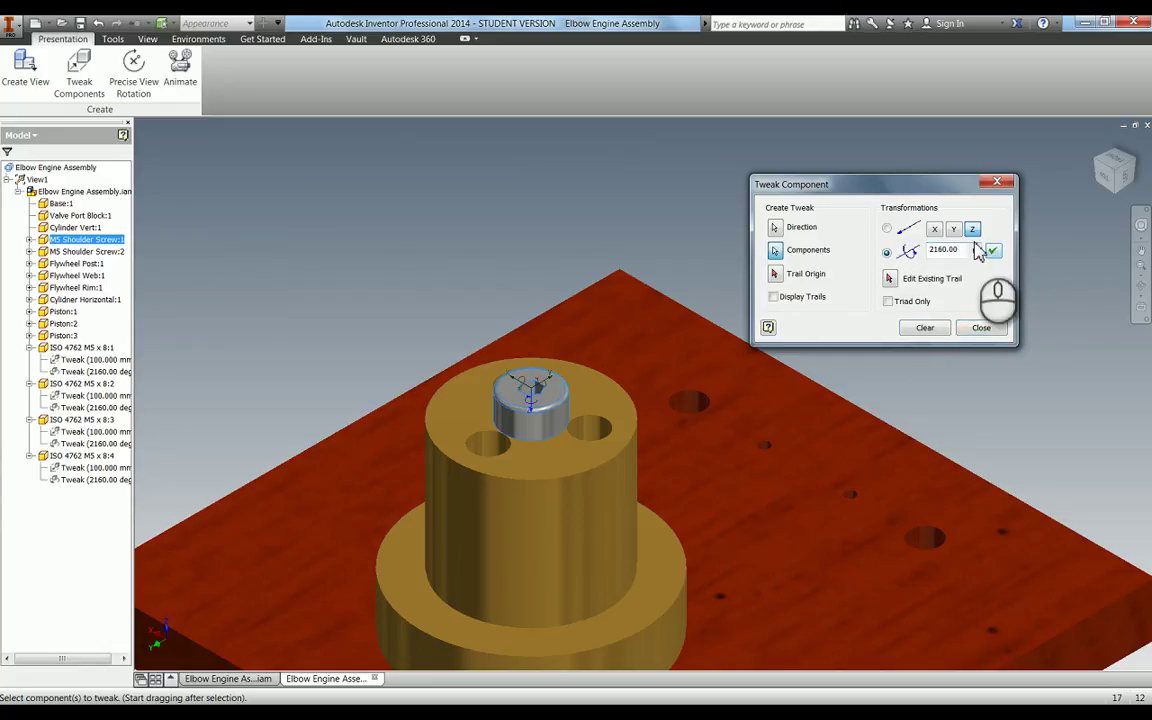
left_click(994, 328)
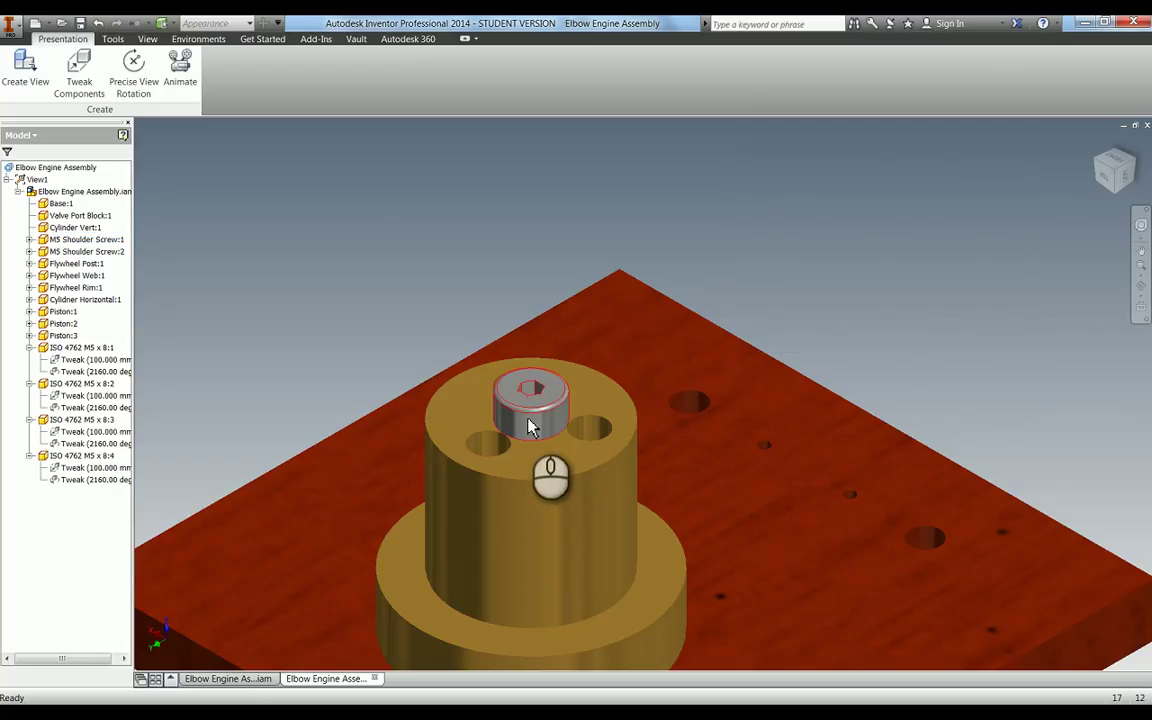
Tweak M5 Shoulder Screw:1 about 131 mm along Z up out of the vertical cylinder, taking the direction from the screw head.
left_click(539, 408)
scroll(586, 334, "up", 3)
scroll(532, 333, "down", 10)
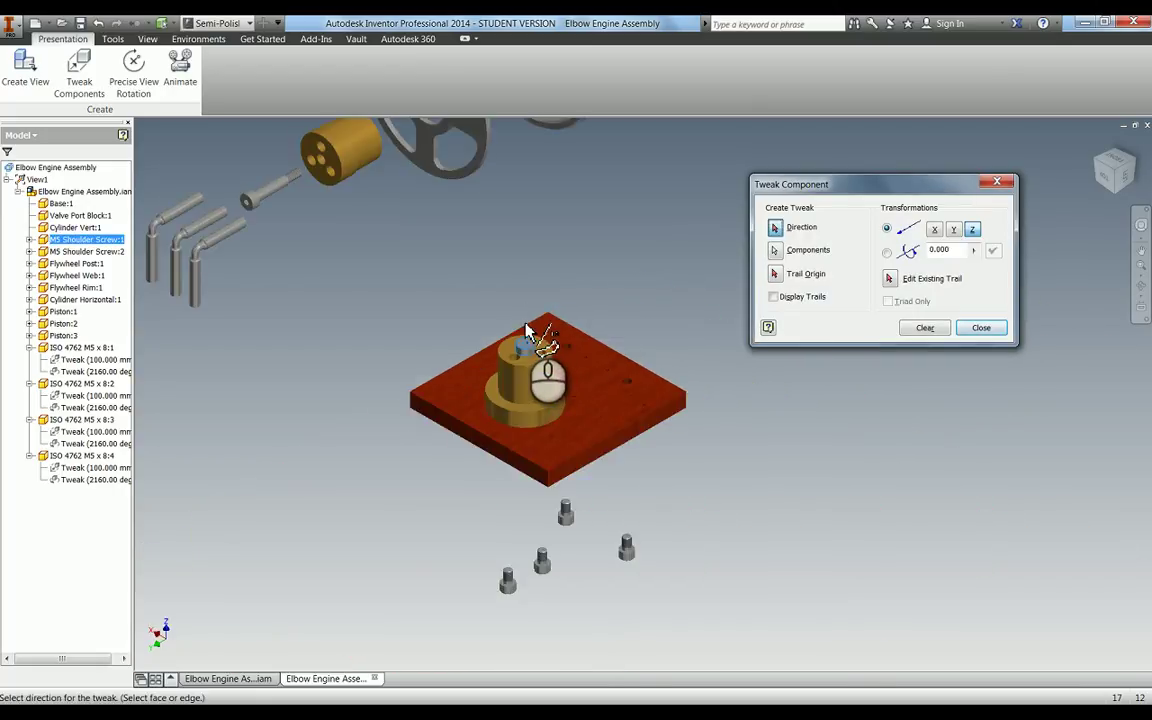
middle_click_drag(532, 337, 350, 392)
scroll(360, 400, "up", 6)
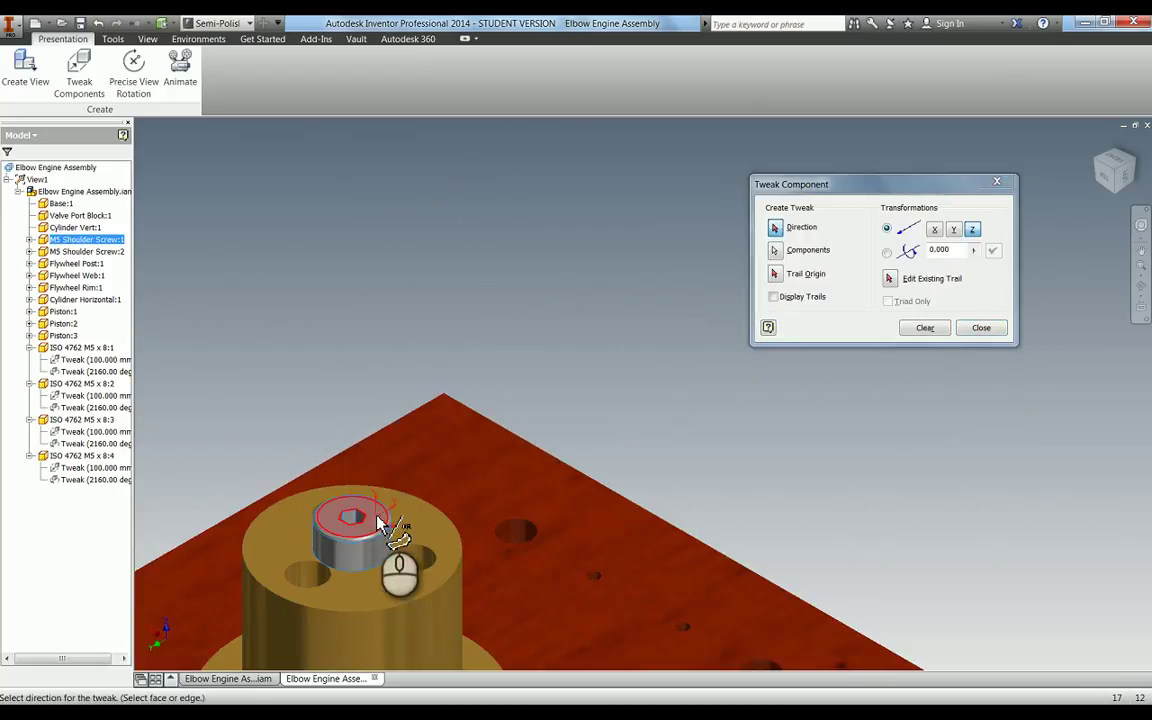
left_click(372, 468)
scroll(583, 453, "down", 5)
left_click_drag(694, 489, 700, 402)
left_click(993, 252)
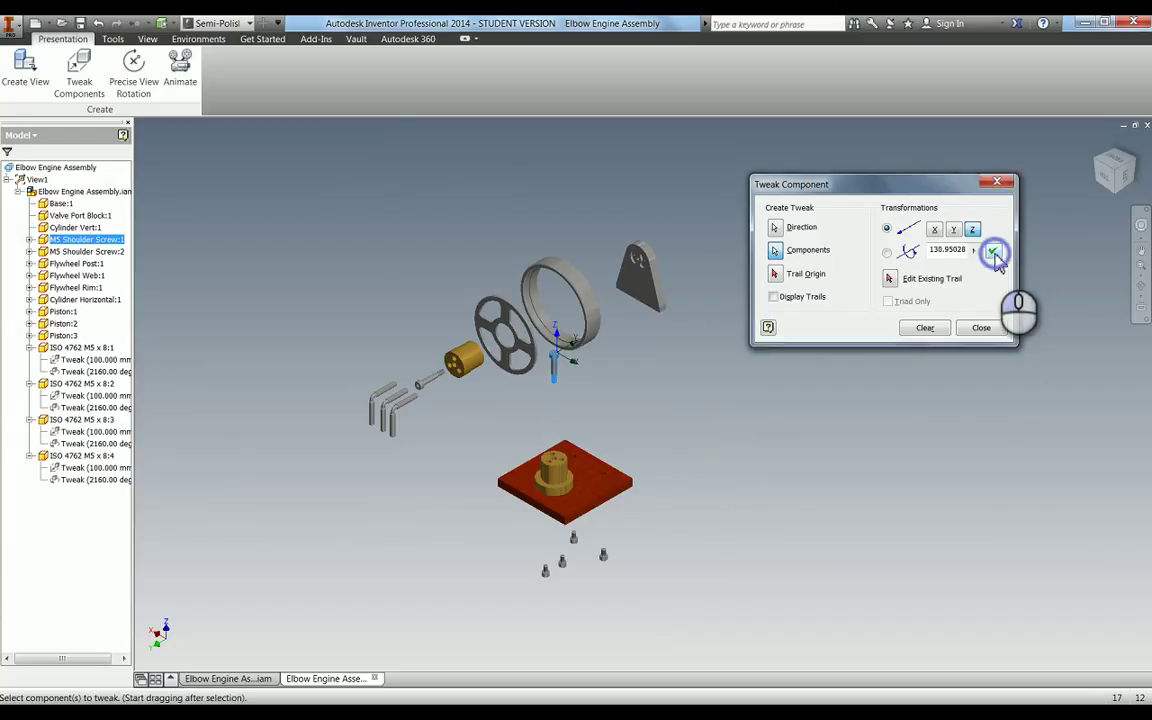
left_click(981, 328)
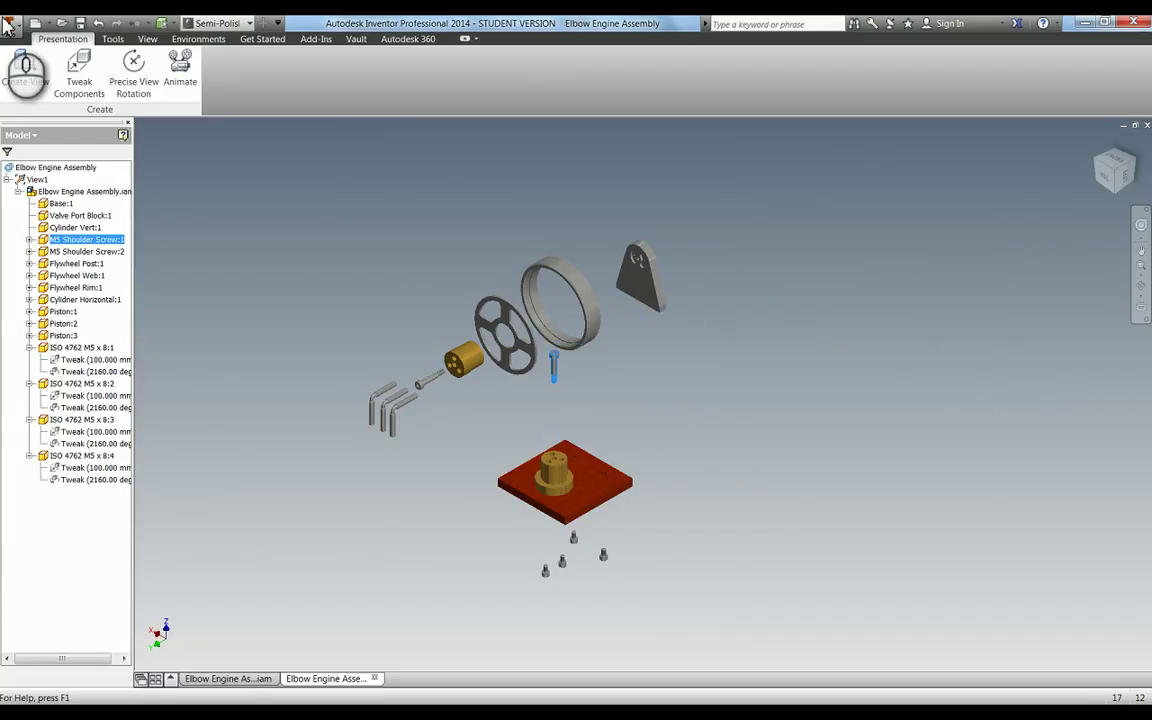
Group the linear and rotational tweaks of M5 Shoulder Screw:1 into one animation sequence and apply the change.
left_click(178, 80)
left_click(331, 141)
left_click(148, 186)
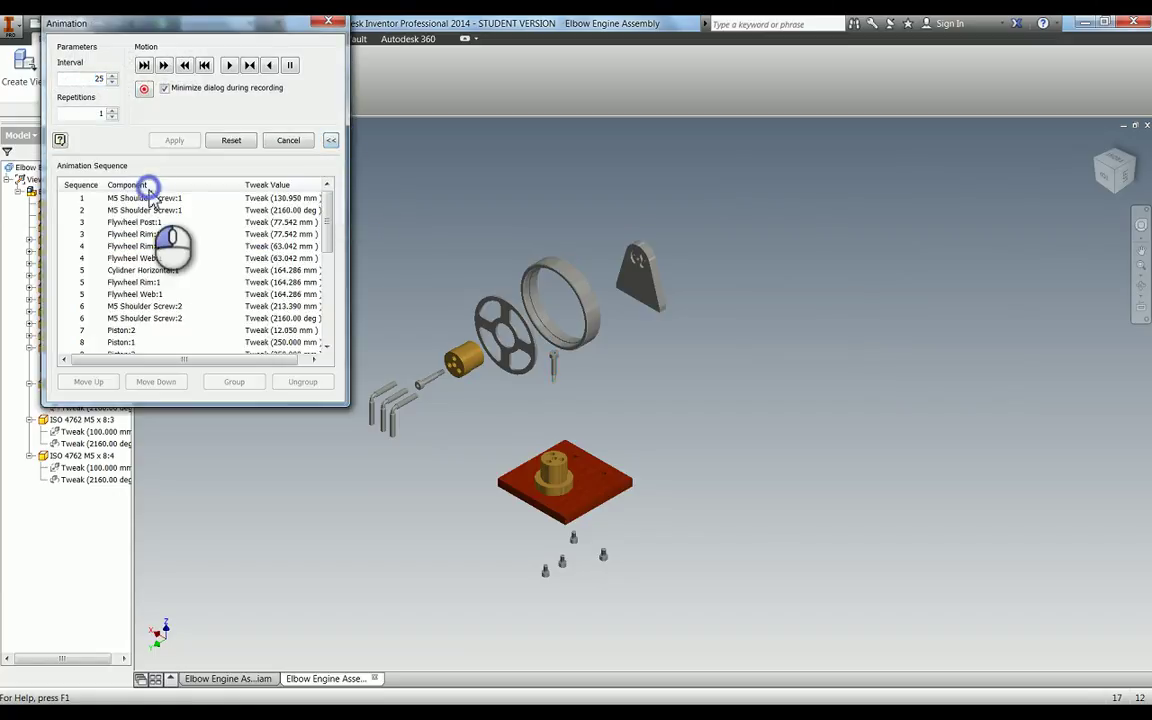
left_click(143, 199)
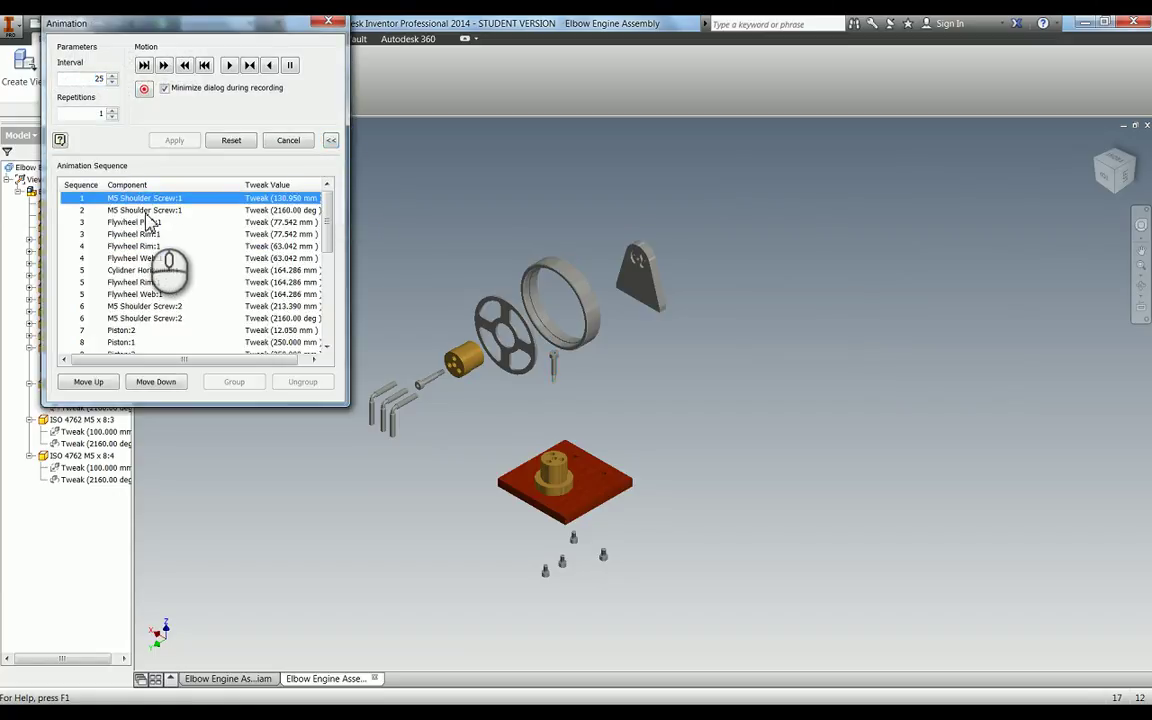
left_click(145, 211, "ctrl")
left_click(236, 382)
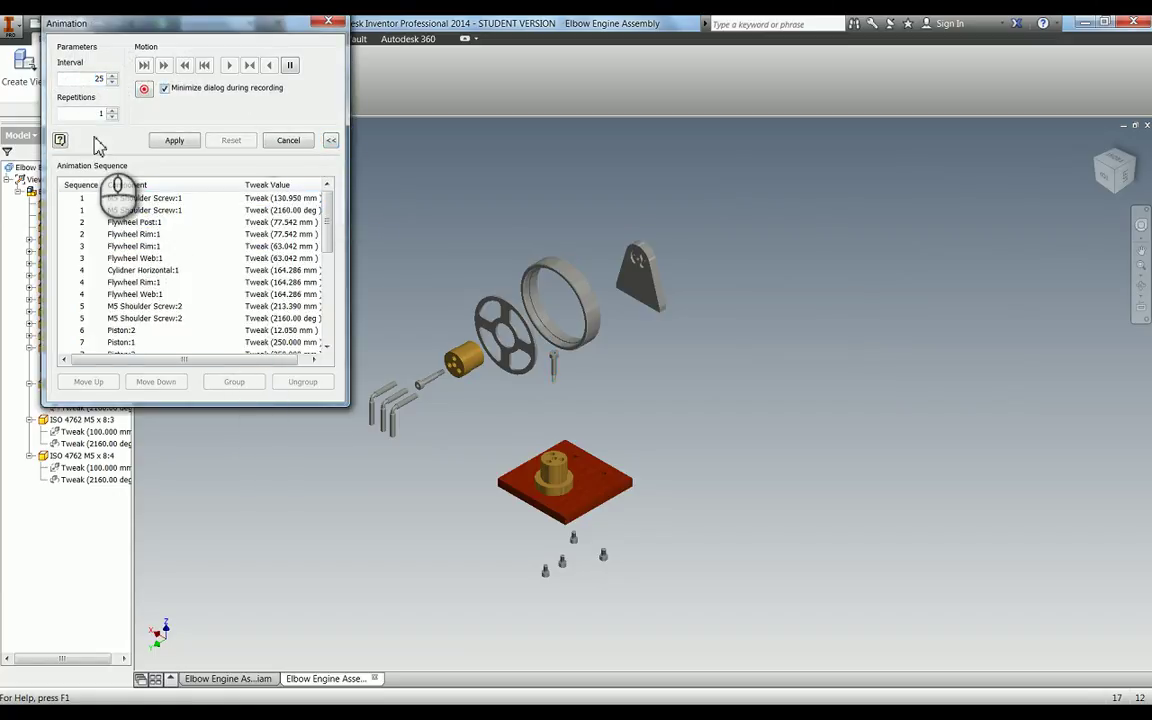
left_click(172, 140)
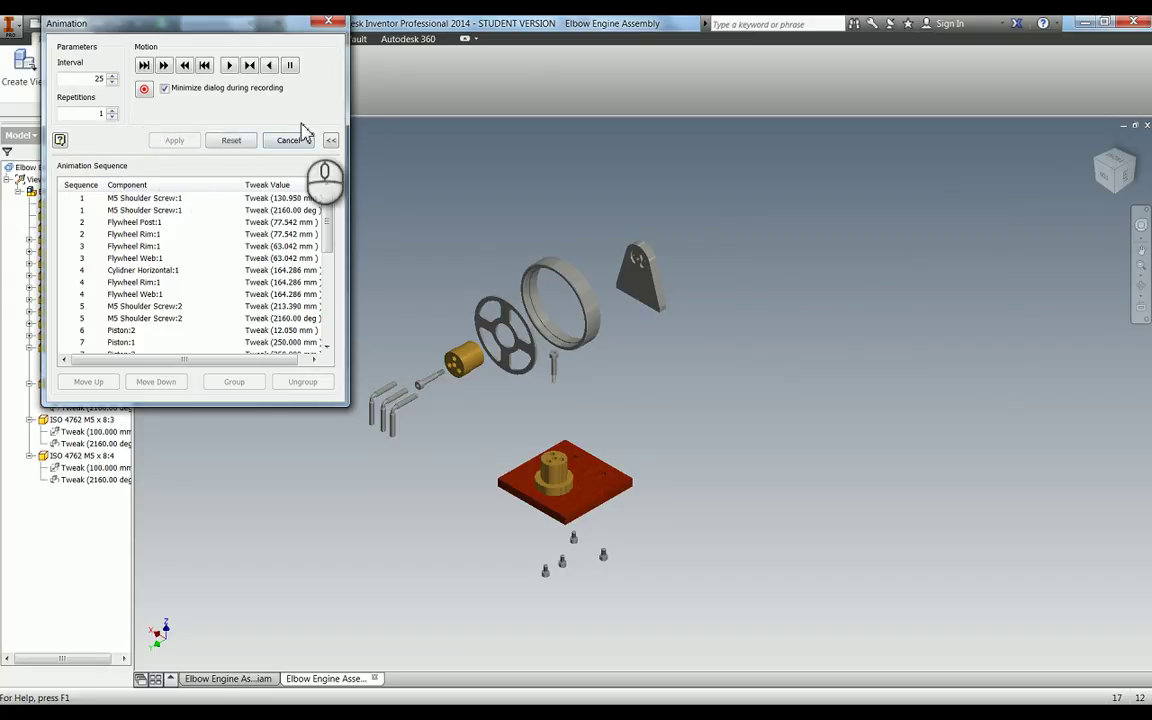
left_click(328, 21)
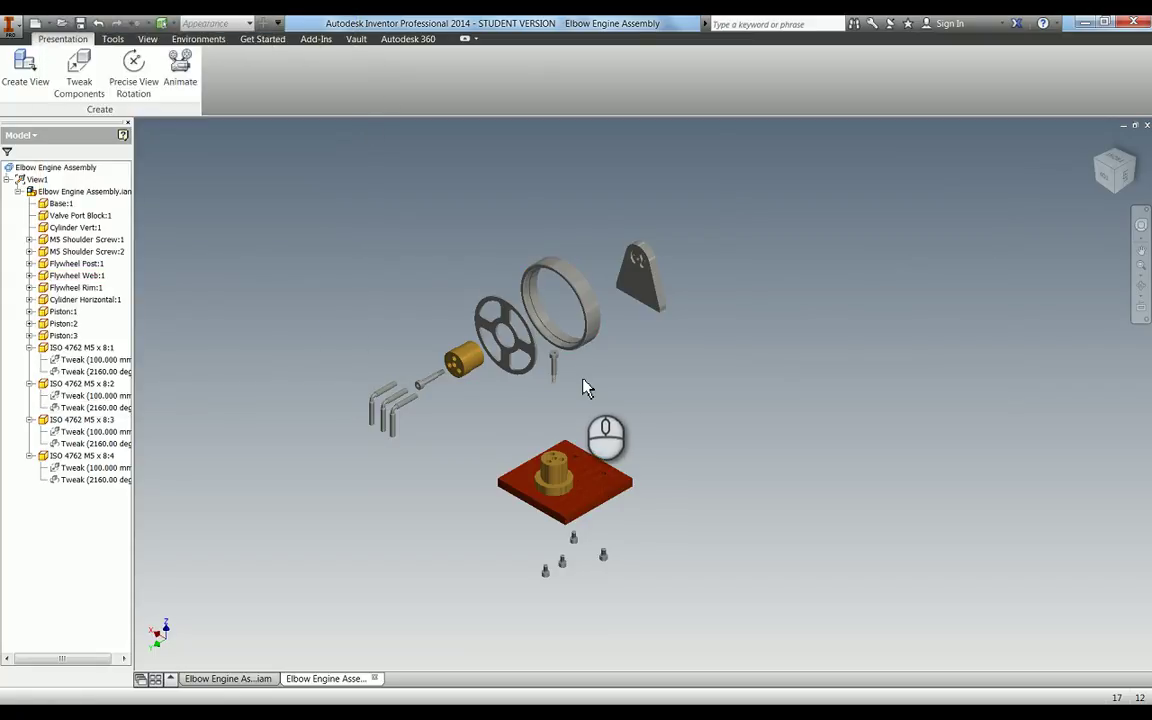
Tweak Cylinder Vert:1 about 85 mm along Z up off the valve port block, with the direction taken from the cylinder.
scroll(584, 380, "up", 3)
middle_click_drag(550, 512, 428, 377)
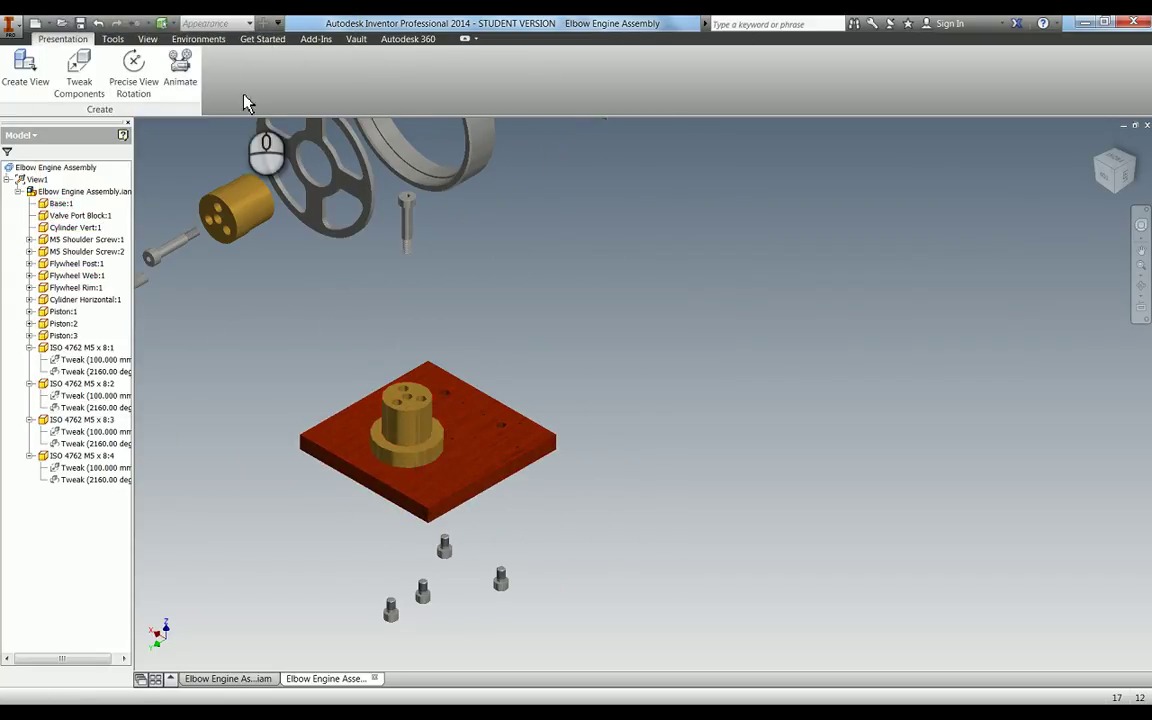
left_click(79, 70)
left_click(407, 423)
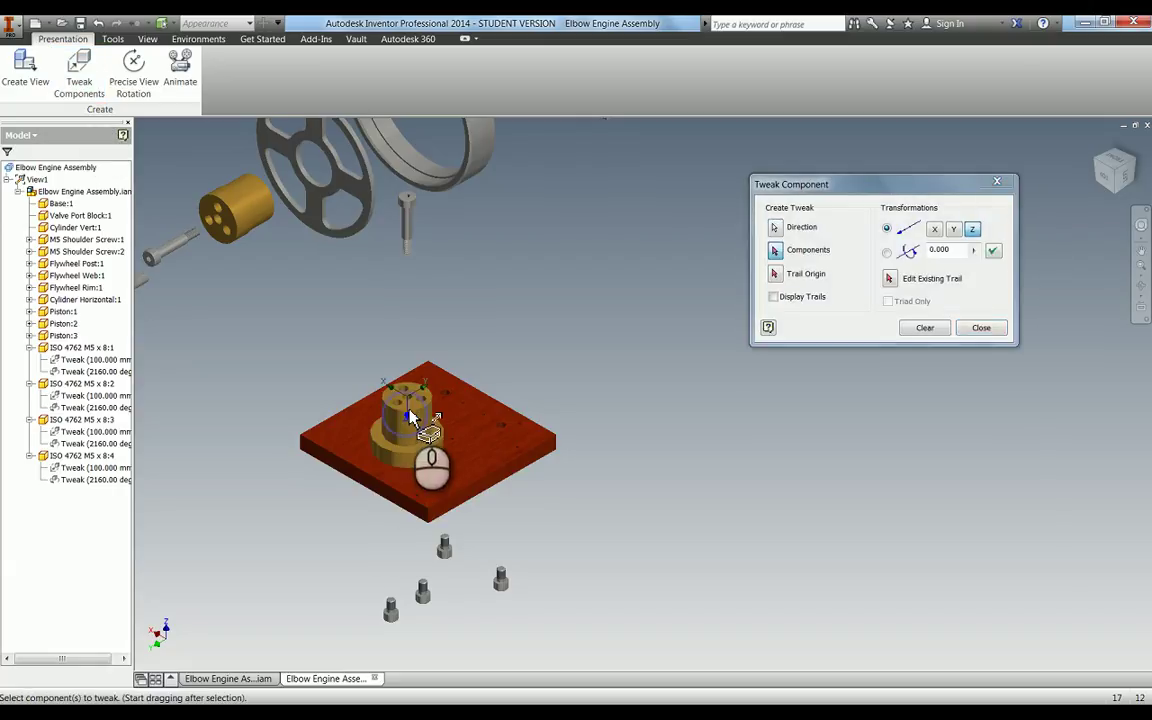
scroll(407, 423, "up", 4)
left_click(385, 462)
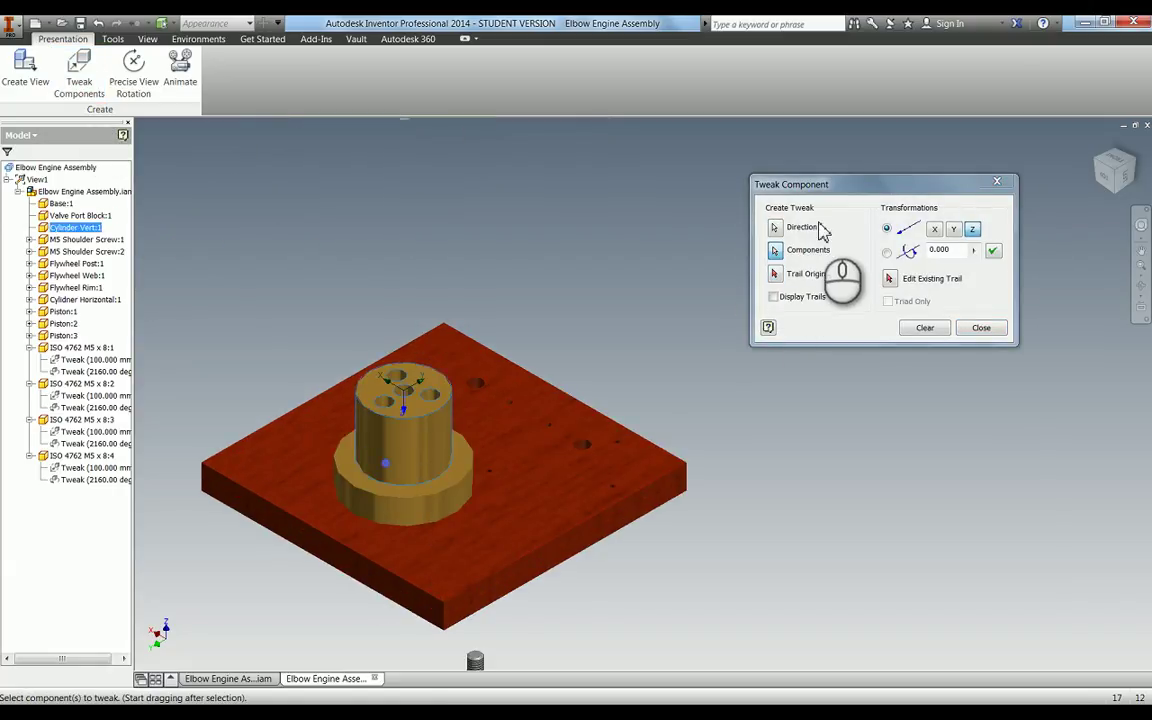
left_click(776, 229)
left_click(419, 411)
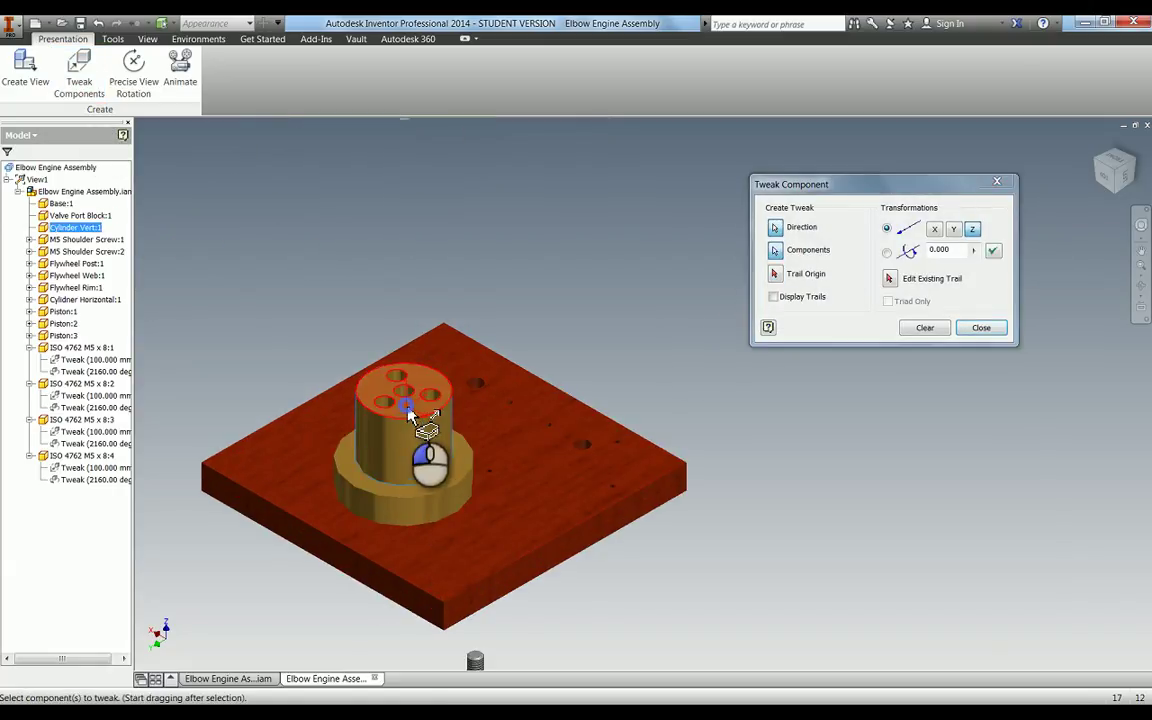
scroll(785, 443, "down", 5)
left_click_drag(794, 476, 797, 393)
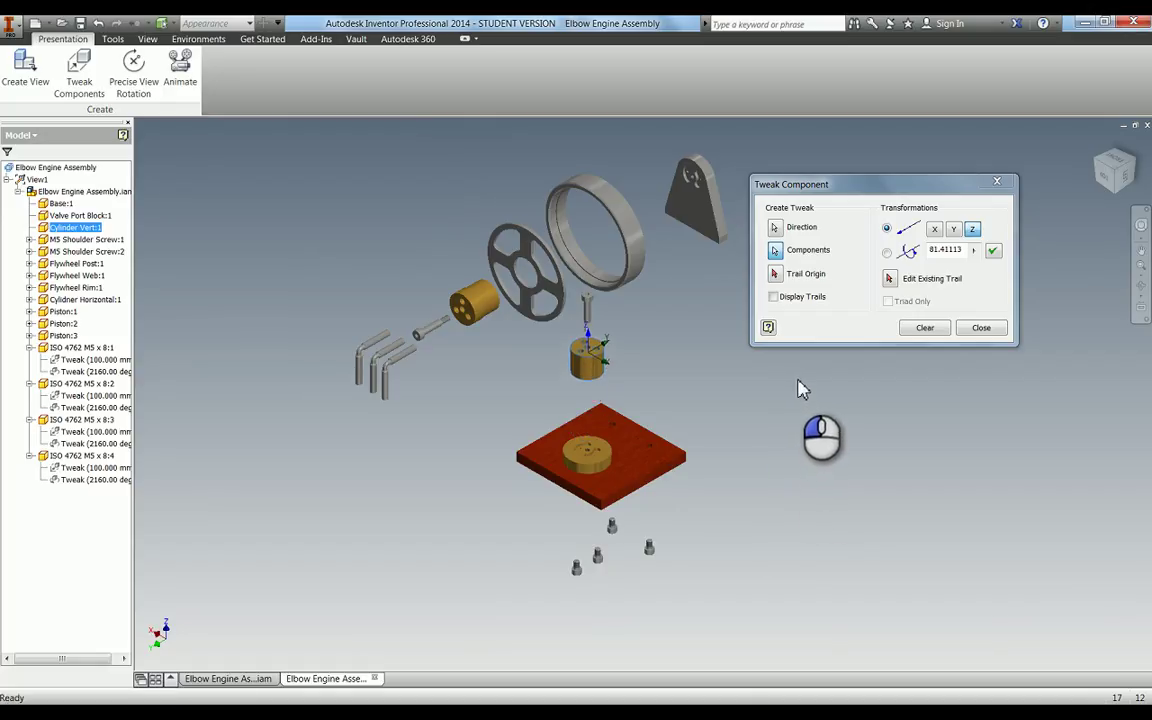
scroll(596, 343, "up", 3)
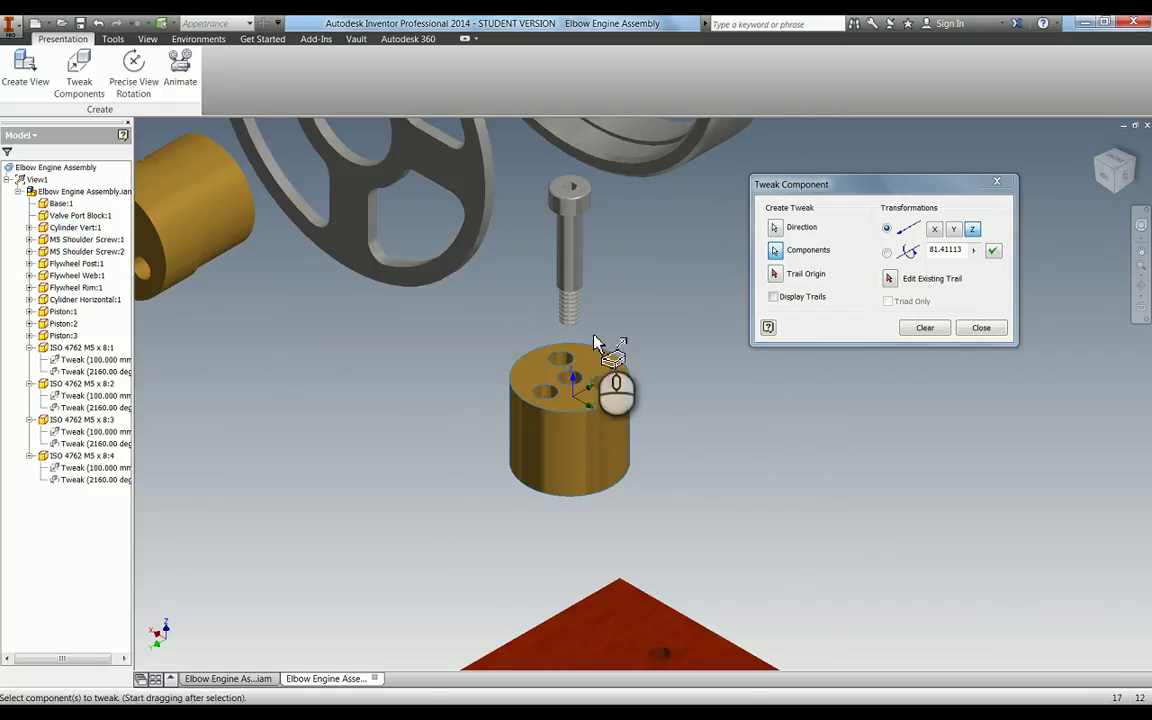
left_click_drag(863, 492, 862, 483)
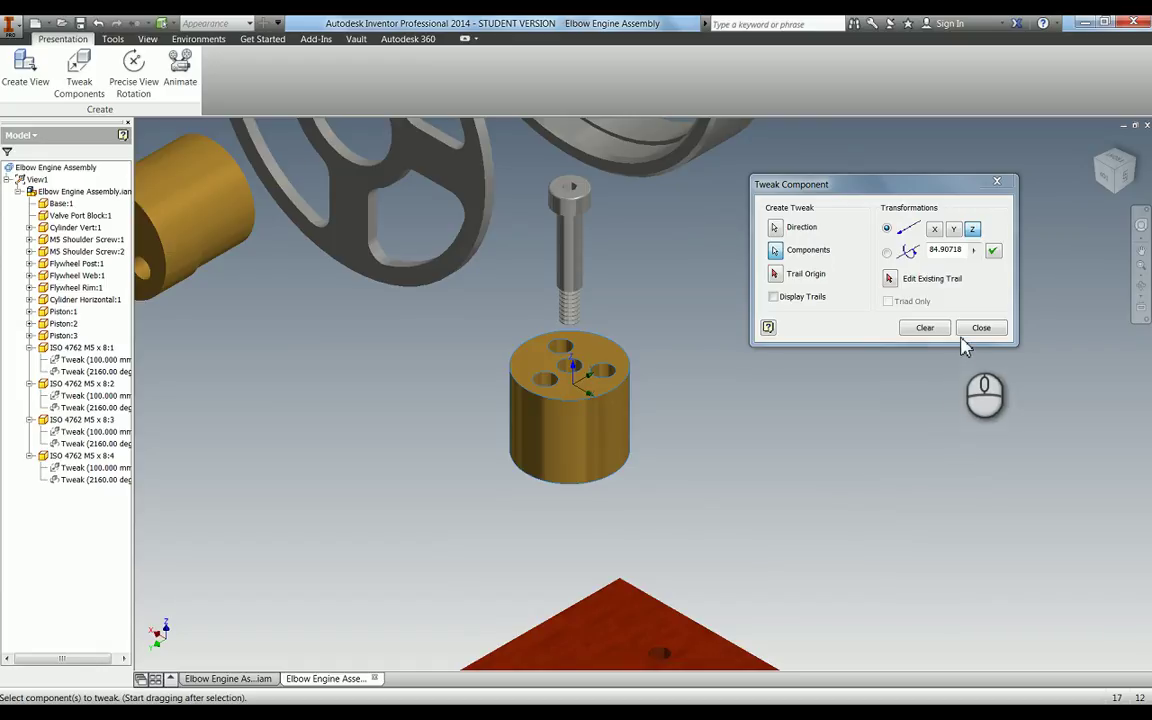
left_click(992, 250)
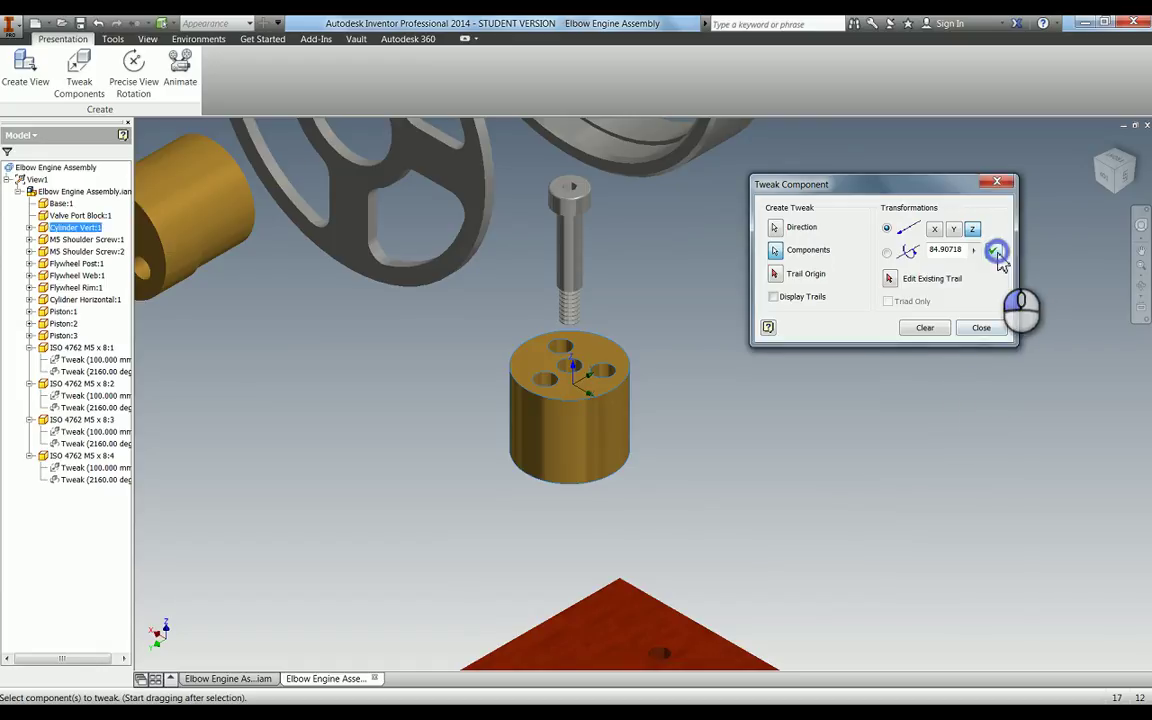
left_click(983, 338)
Tweak Valve Port Block:1 about 77 mm along Z up off the base plate.
scroll(540, 400, "down", 5)
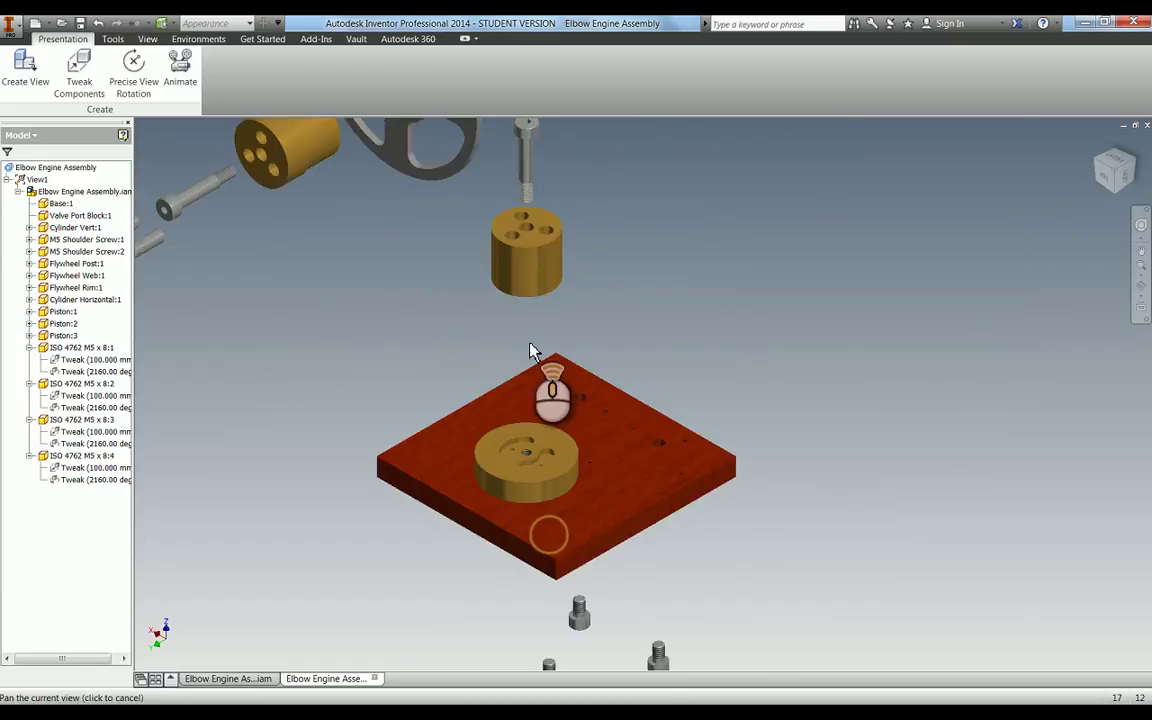
left_click(545, 413)
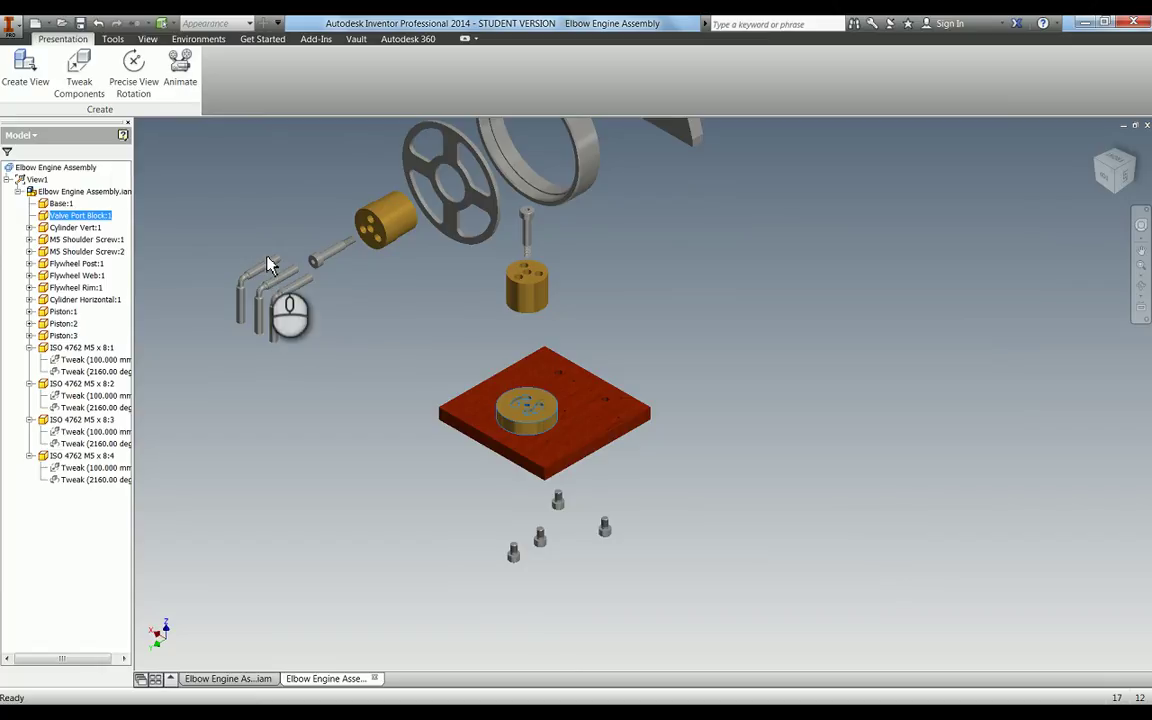
left_click(80, 75)
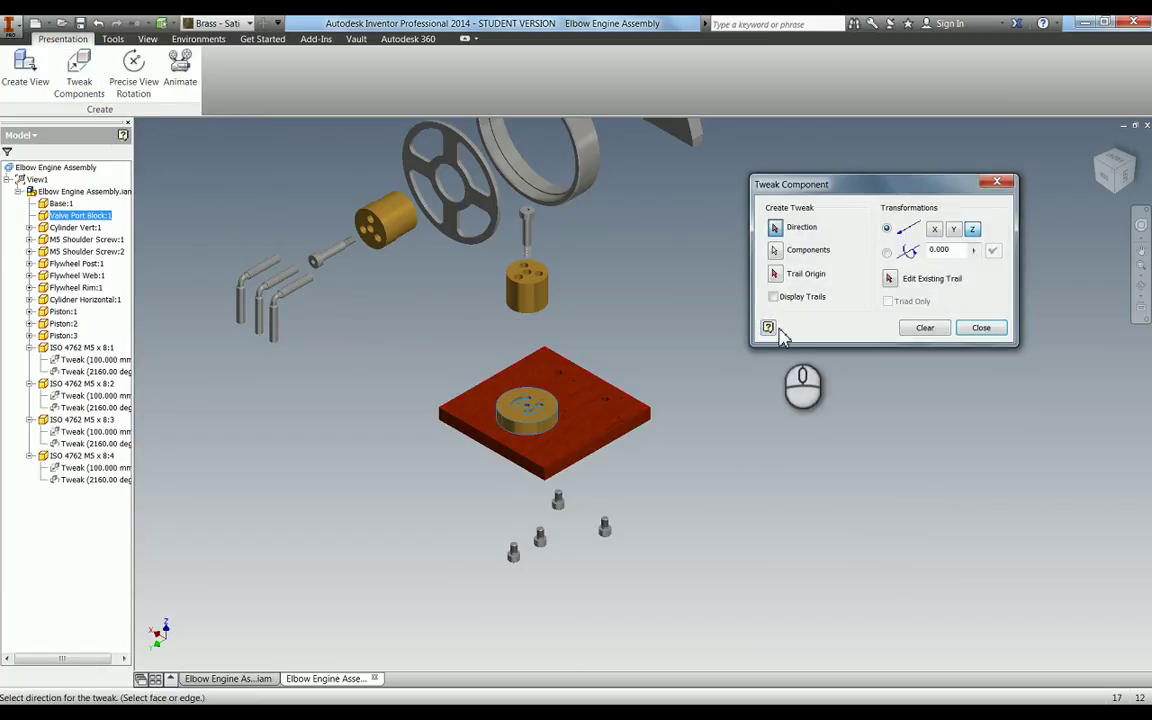
scroll(380, 460, "up", 3)
left_click(418, 400)
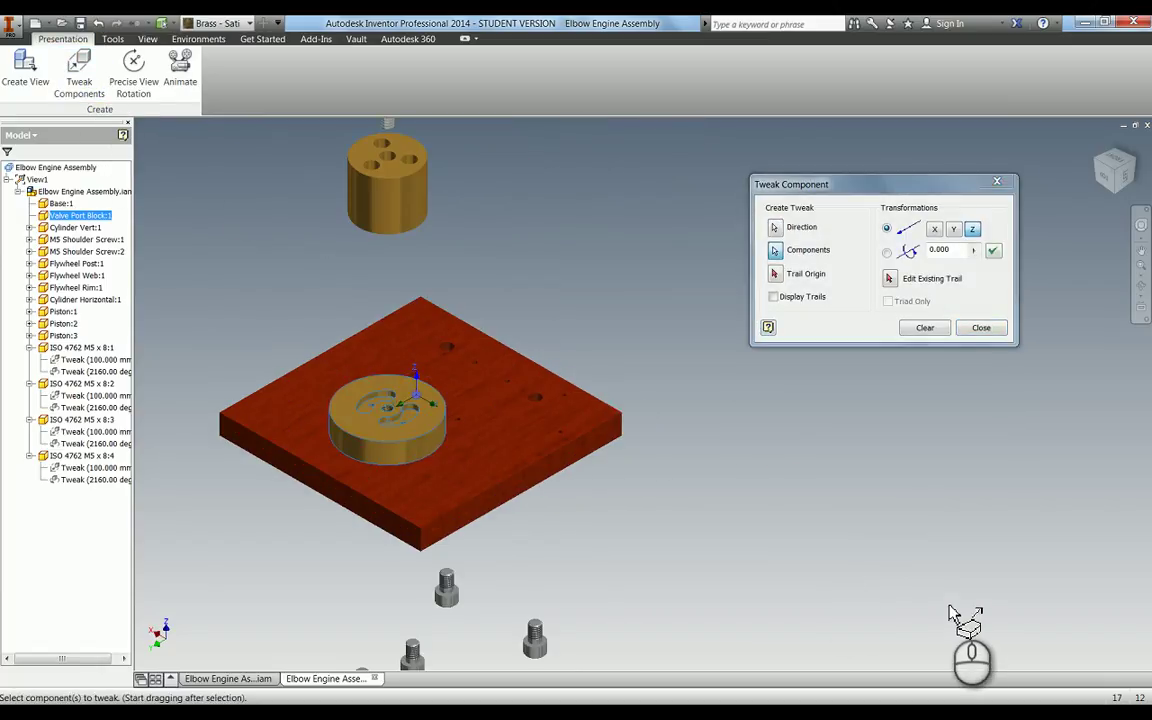
left_click_drag(957, 615, 938, 401)
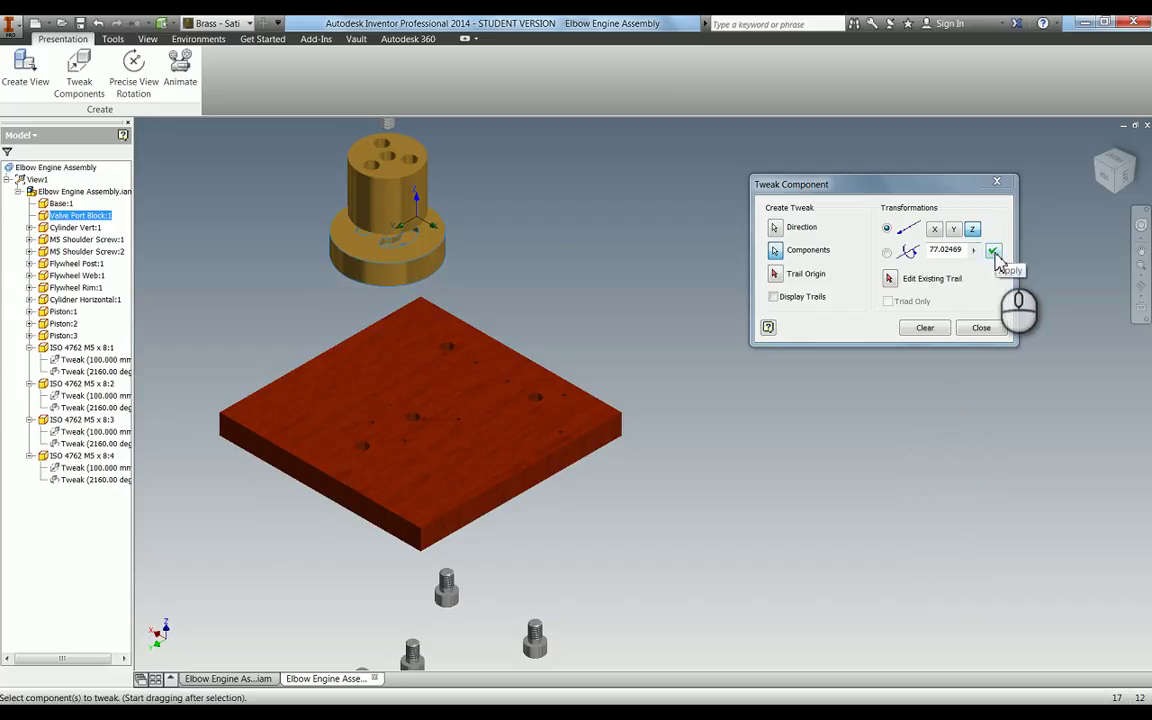
left_click(982, 329)
Tweak the flywheel post, rim and web, both cylinders, both M5 shoulder screws and the three pistons together about 22 mm up along Z.
scroll(393, 327, "down", 4)
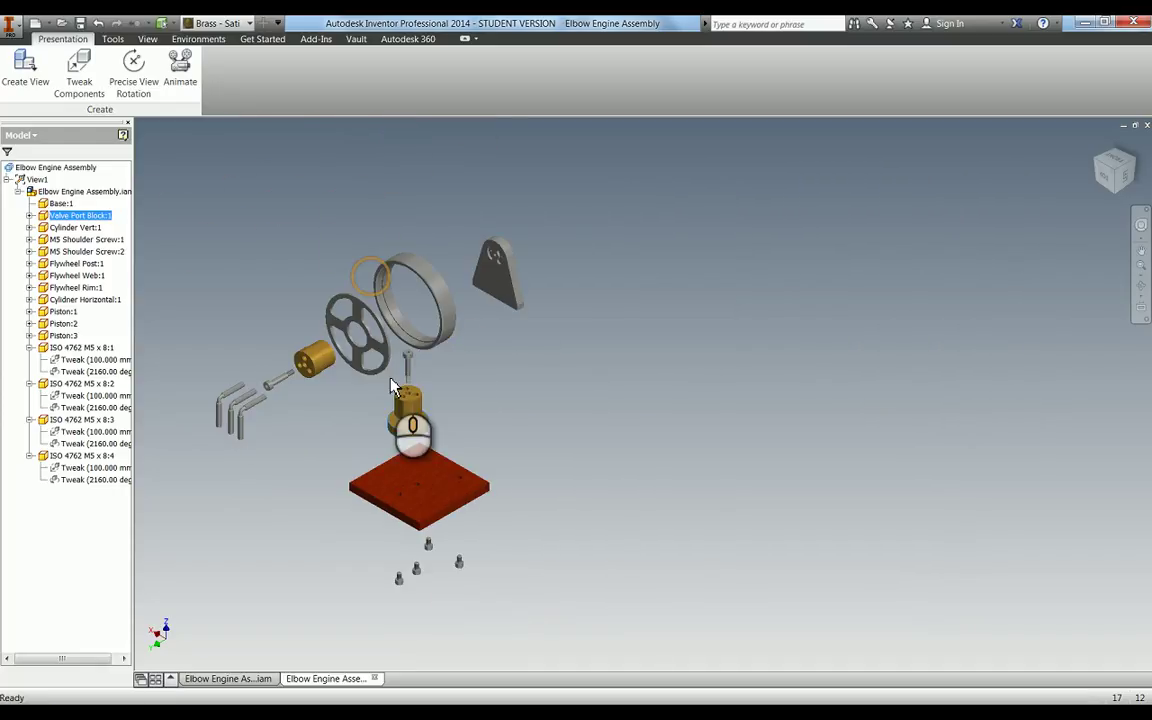
scroll(400, 393, "up", 3)
scroll(485, 470, "down", 3)
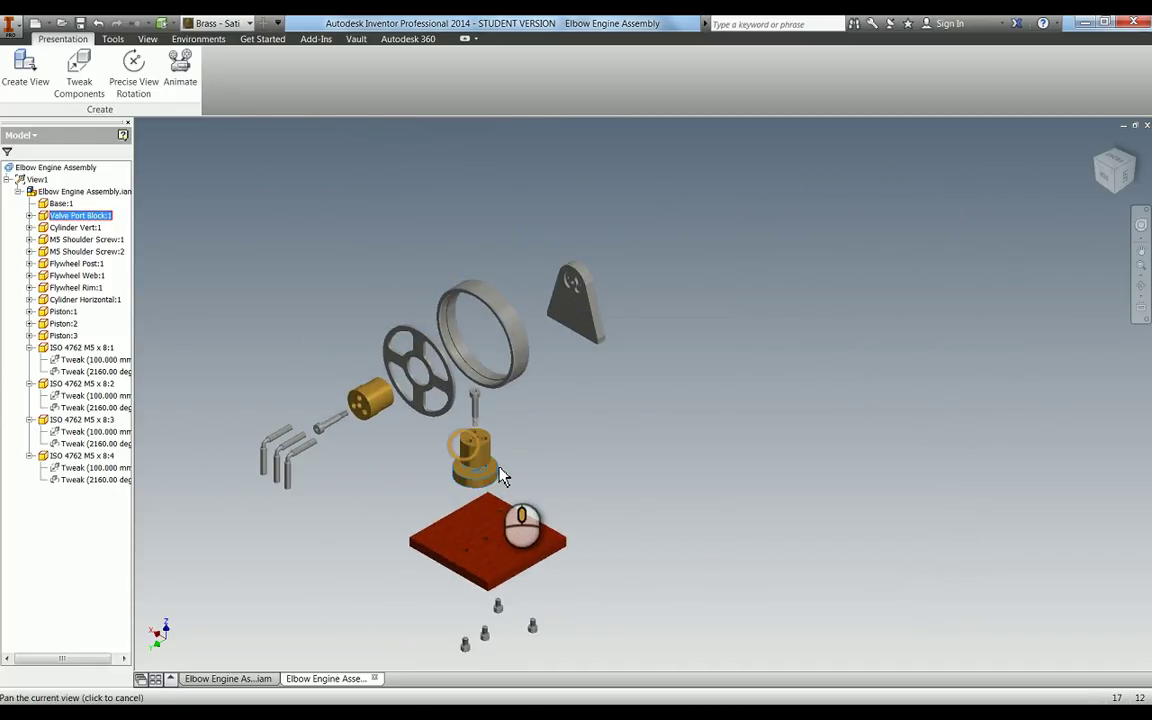
left_click(694, 512)
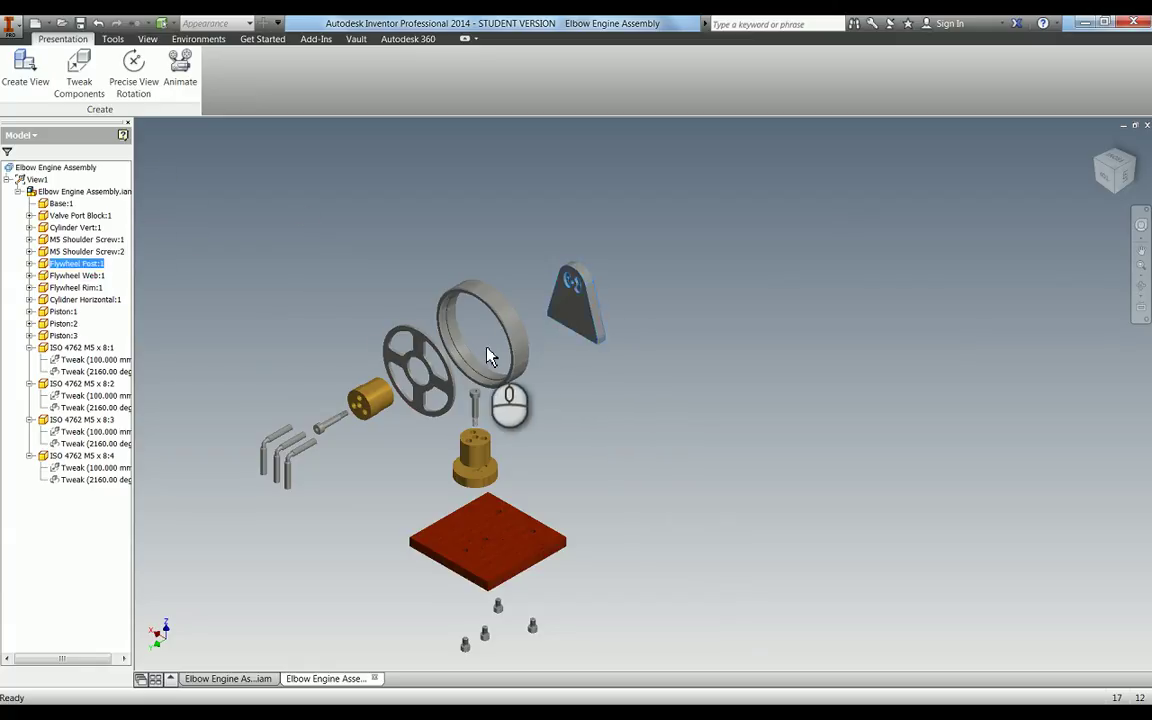
left_click(440, 350)
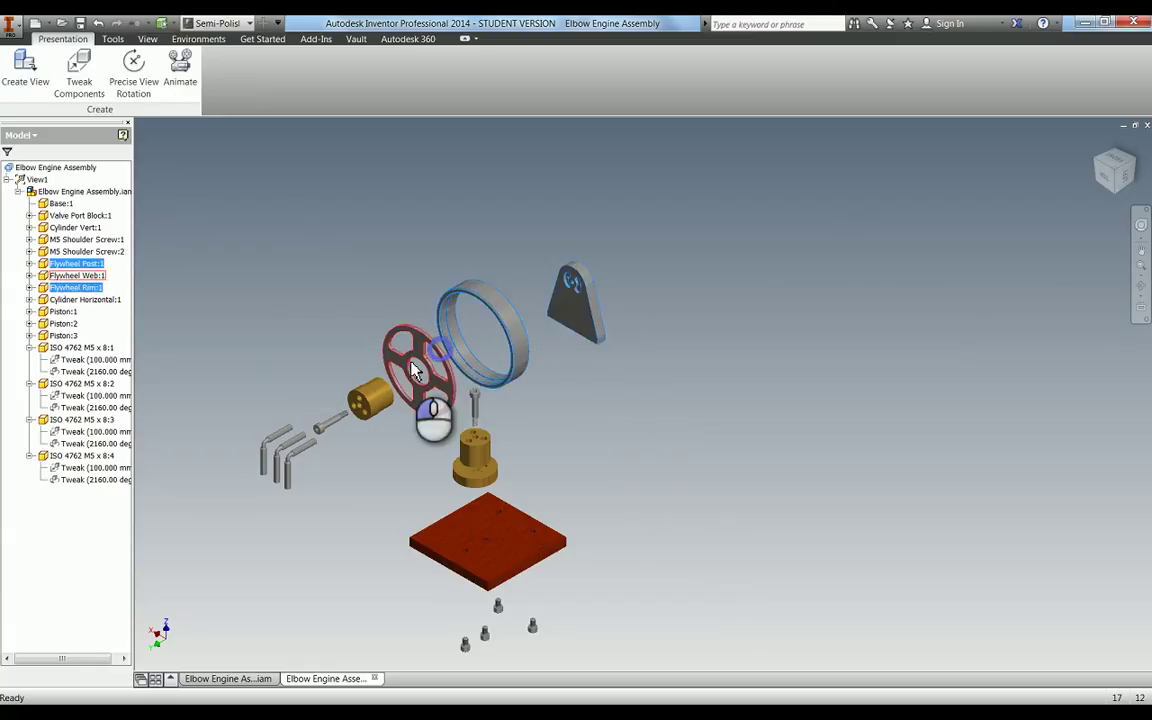
left_click(370, 398, "ctrl")
left_click(330, 422, "ctrl")
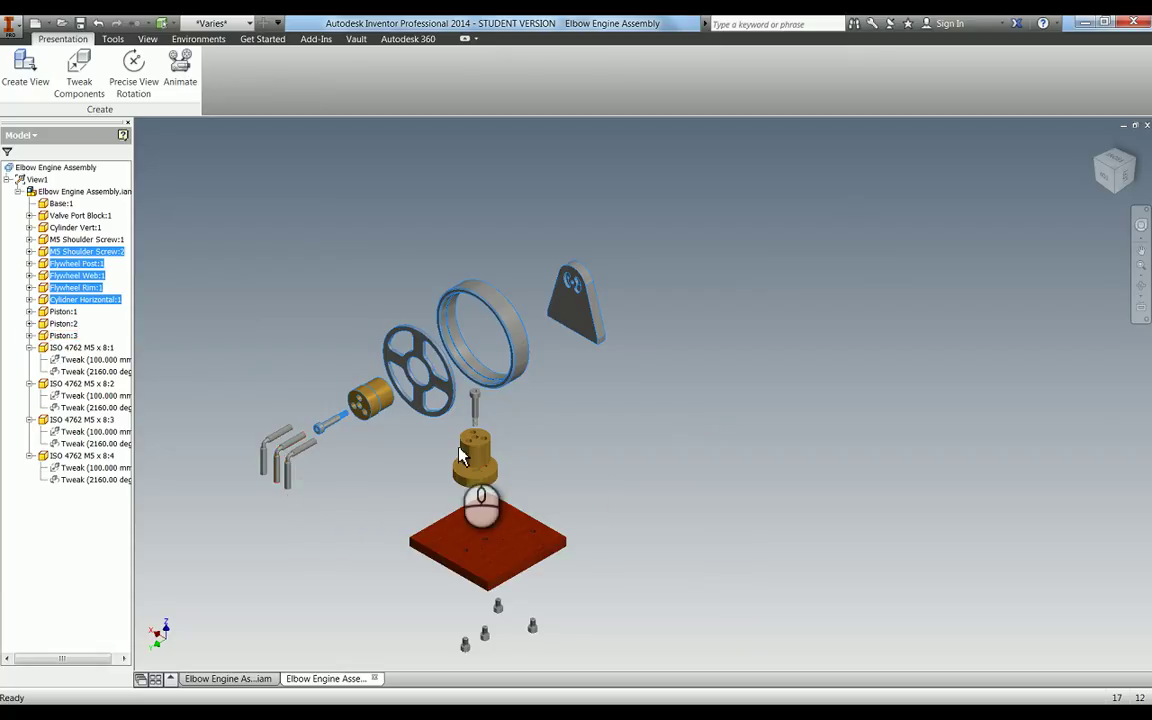
left_click(466, 455, "ctrl")
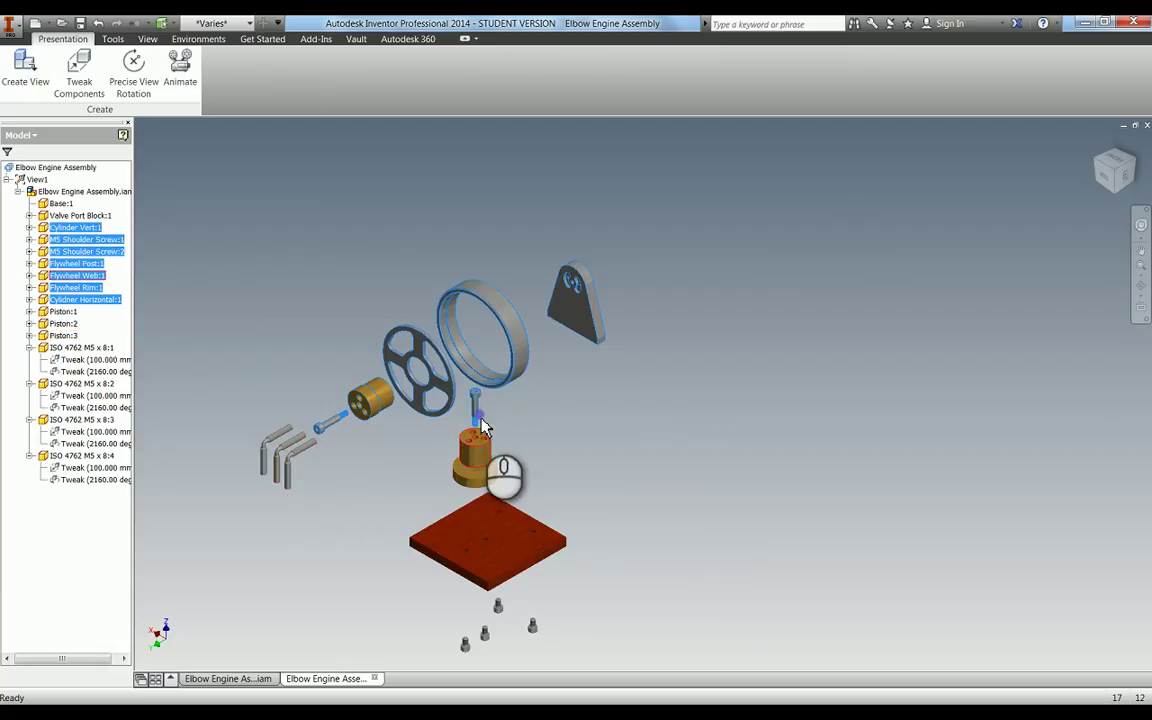
left_click(298, 462, "ctrl")
left_click(79, 72)
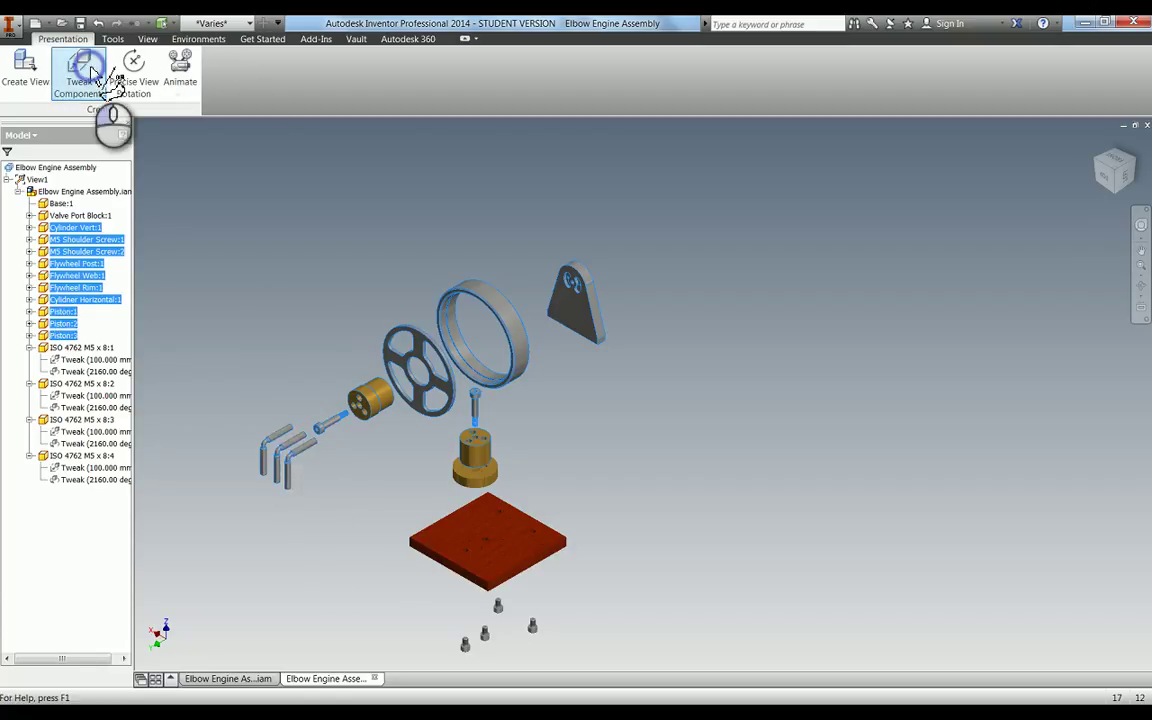
scroll(500, 500, "down", 4)
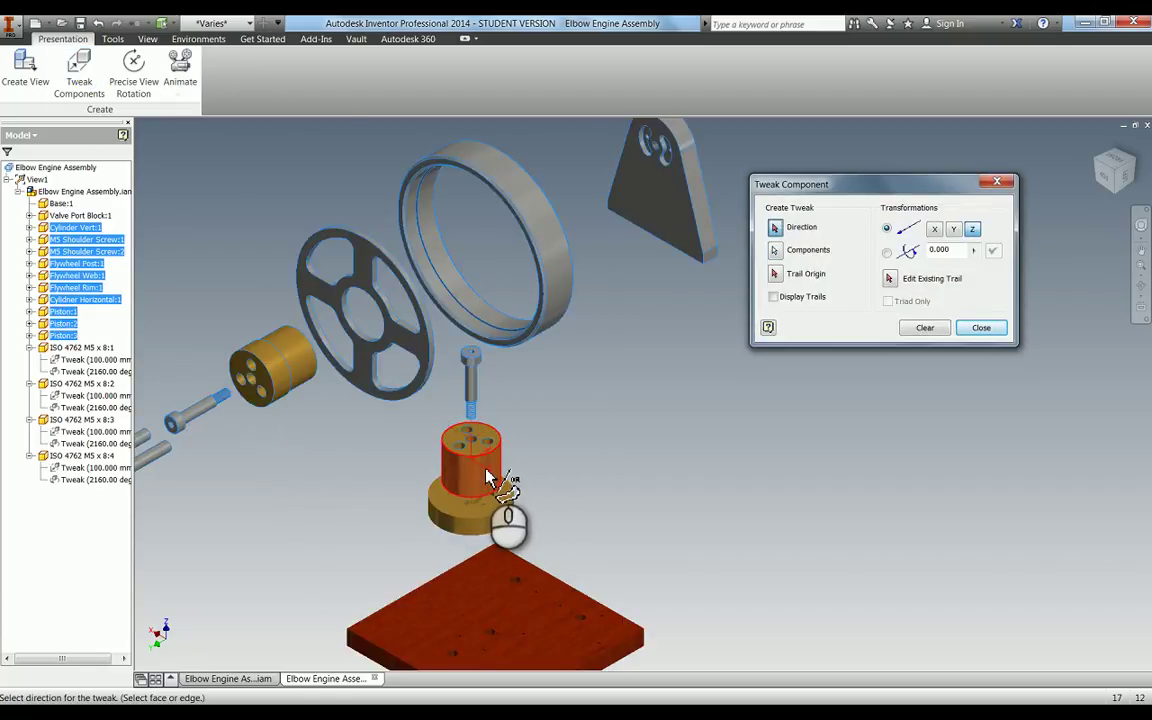
left_click(520, 527)
left_click_drag(719, 552, 722, 470)
left_click(979, 327)
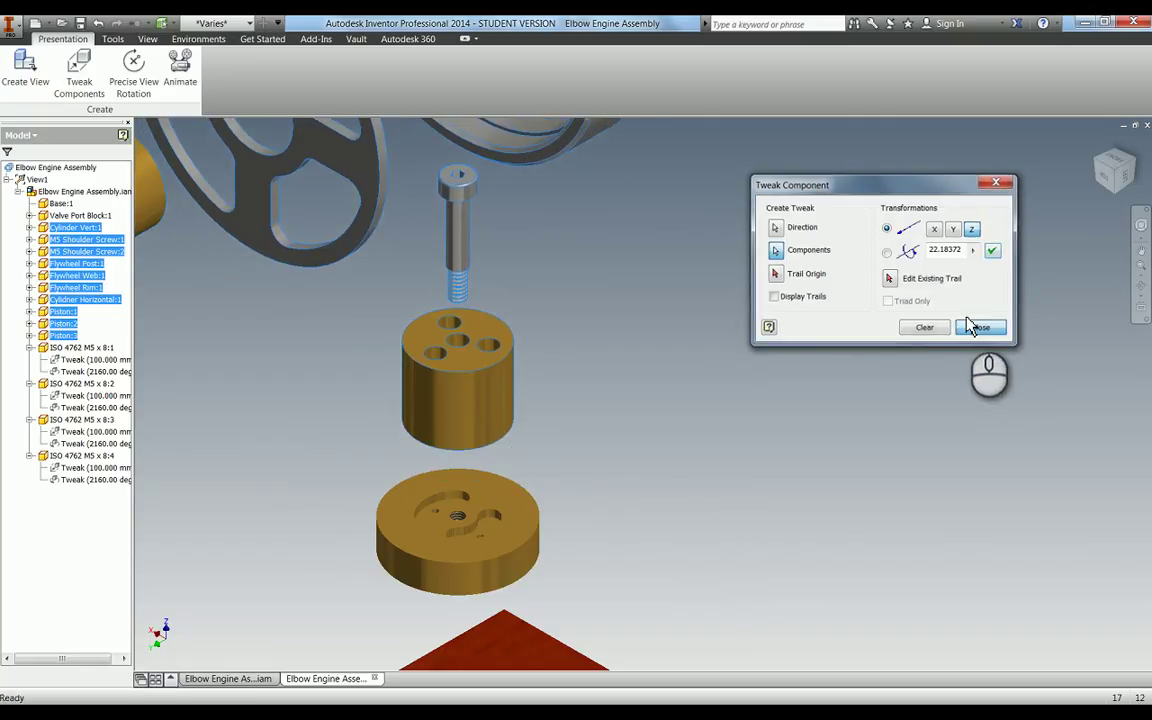
Group the Valve Port Block:1 tweak with the roughly 22 mm tweaks above it into one animation sequence and apply the change.
left_click(180, 68)
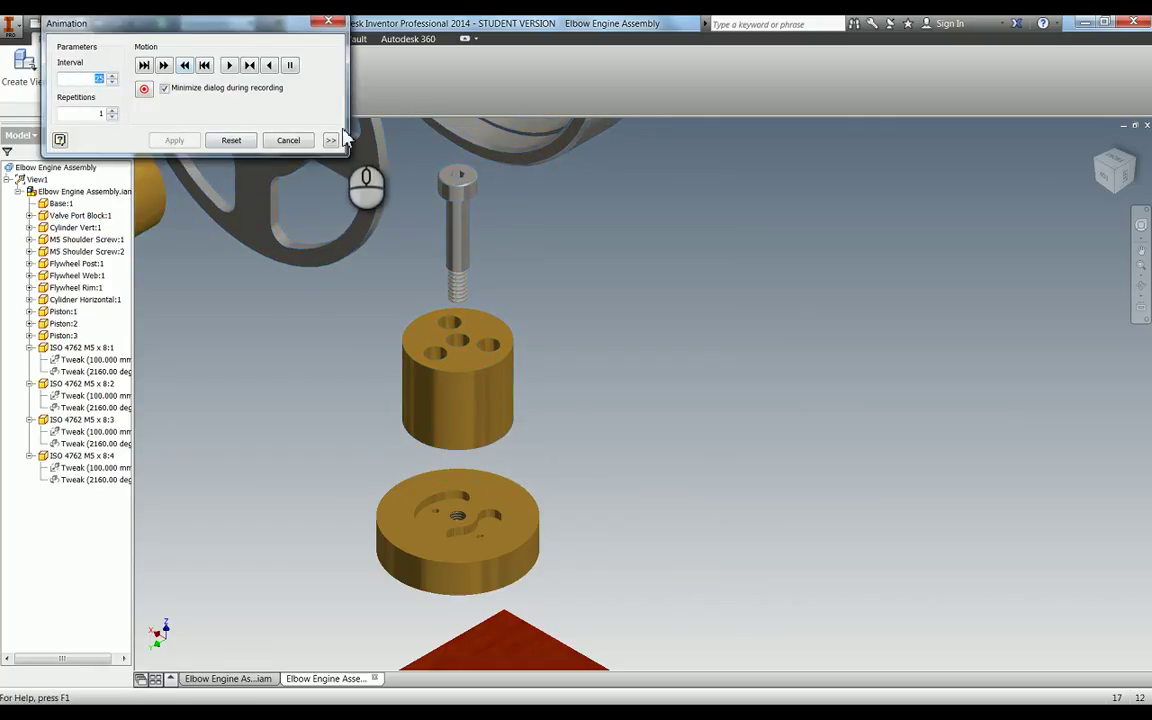
left_click(331, 140)
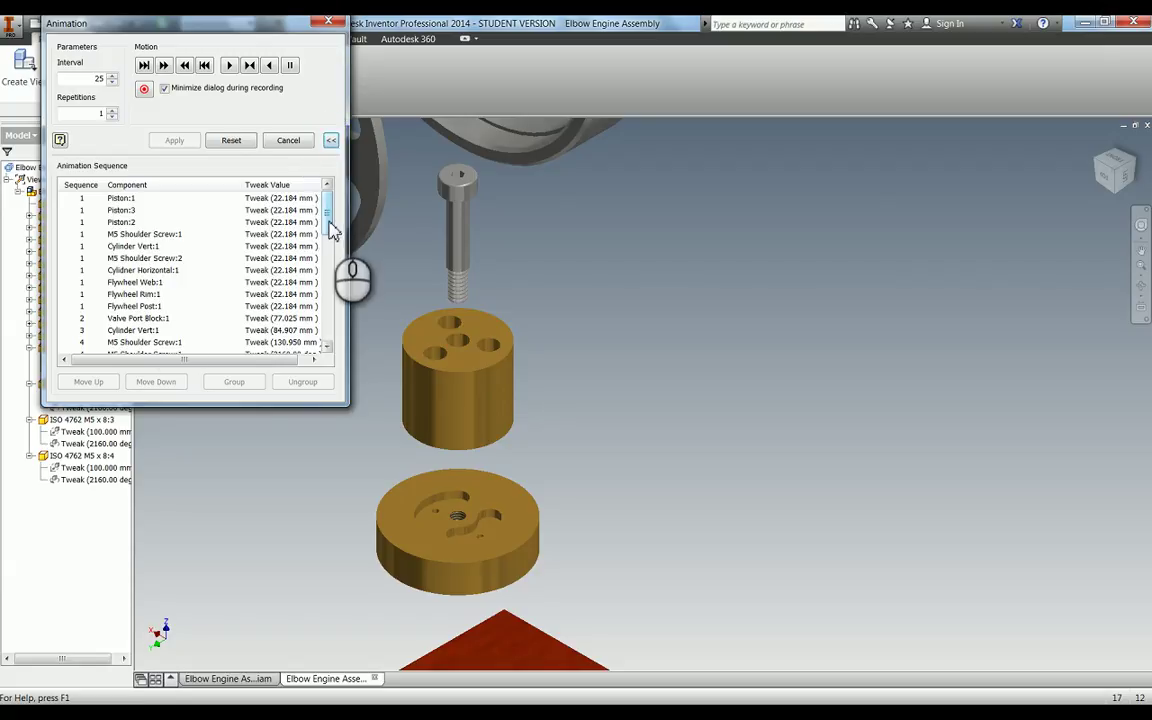
left_click(118, 318)
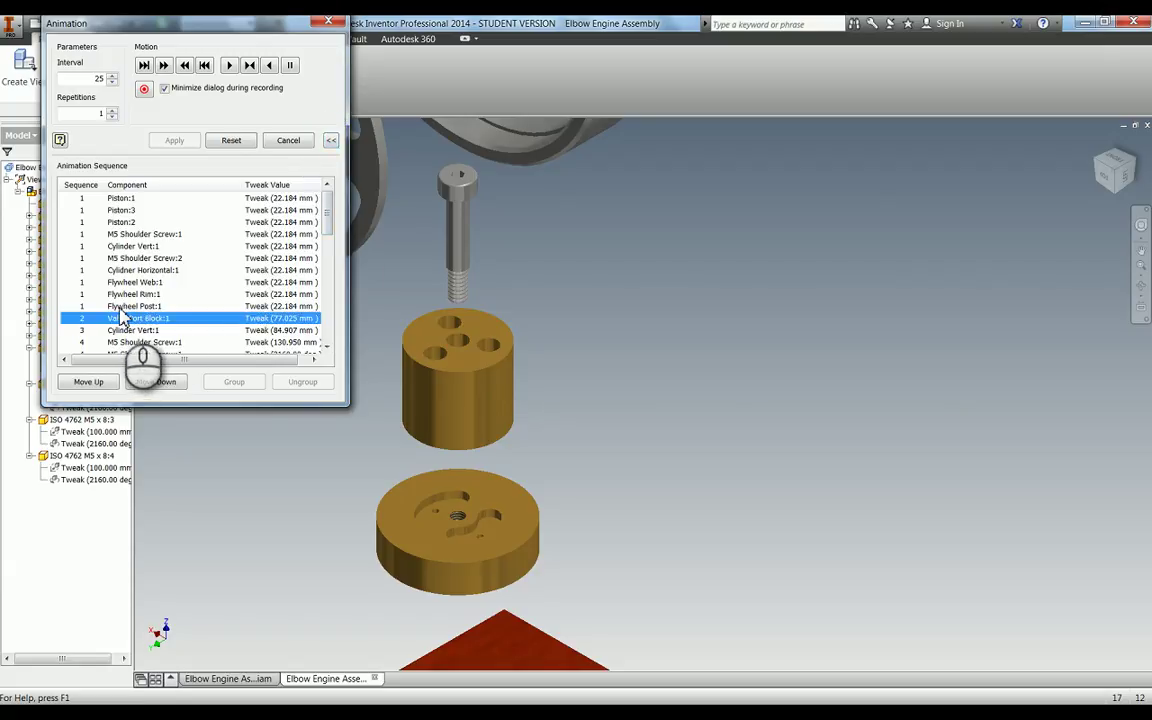
left_click(125, 306, "ctrl")
left_click(240, 381)
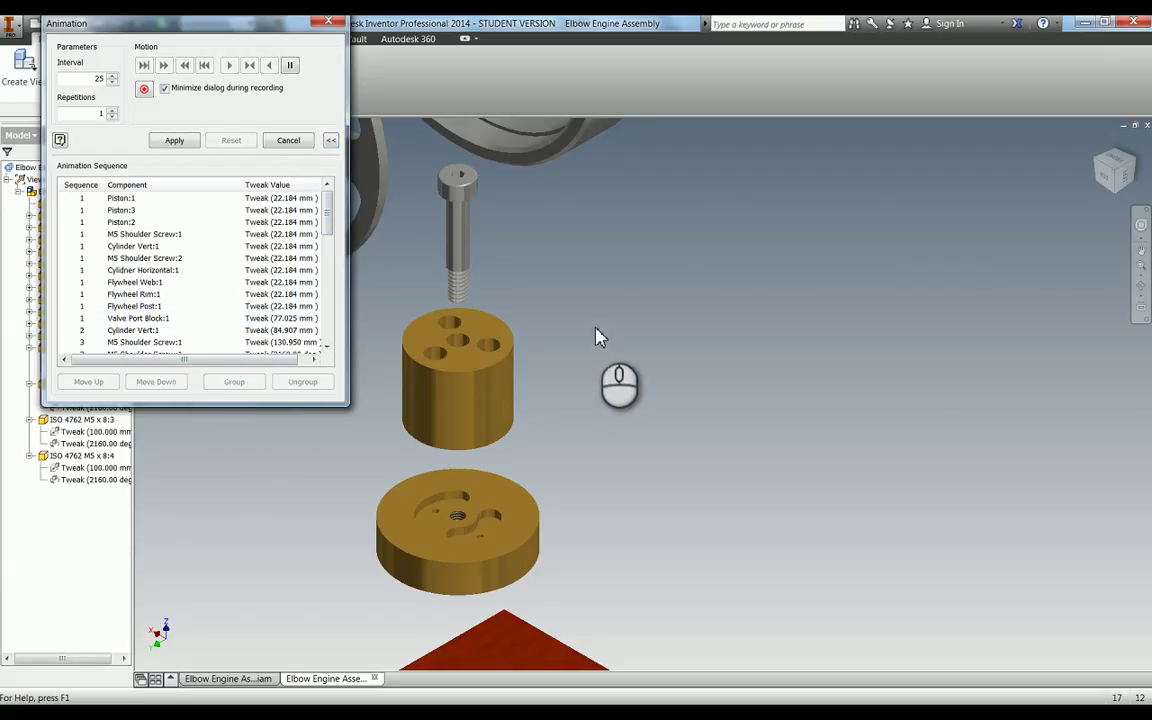
left_click(170, 142)
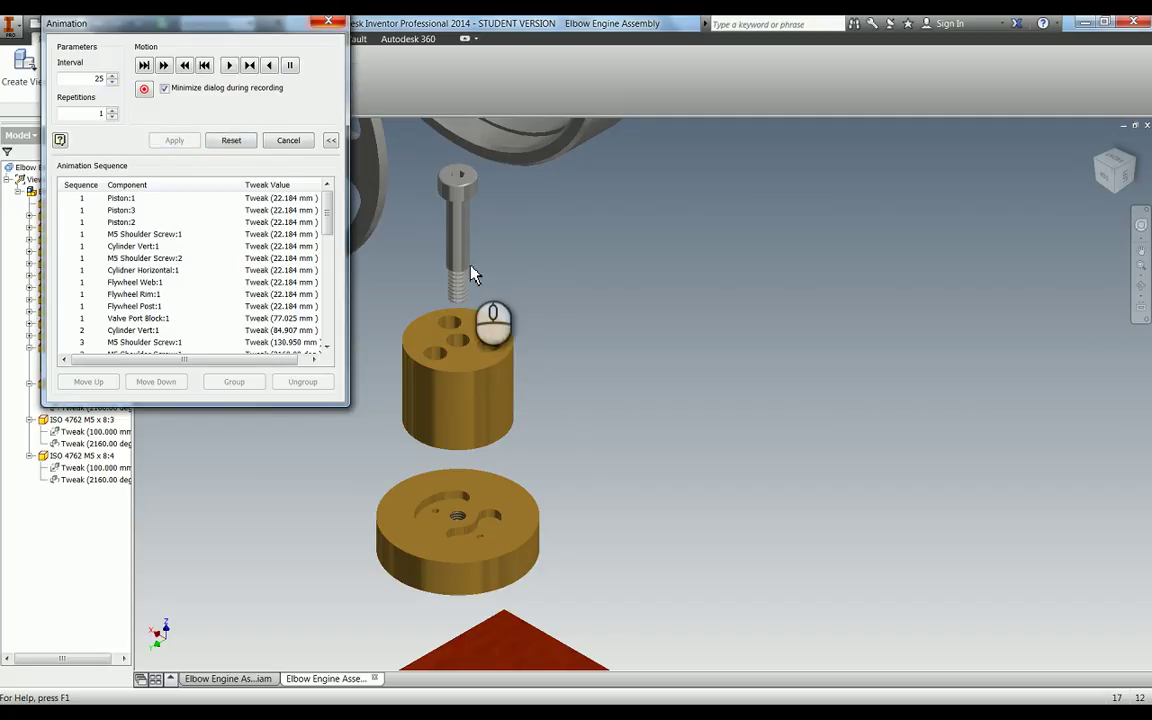
Play the animation forward with the whole exploded engine in view, and close the animation settings.
scroll(475, 275, "down", 5)
middle_click_drag(622, 411, 660, 403, "shift")
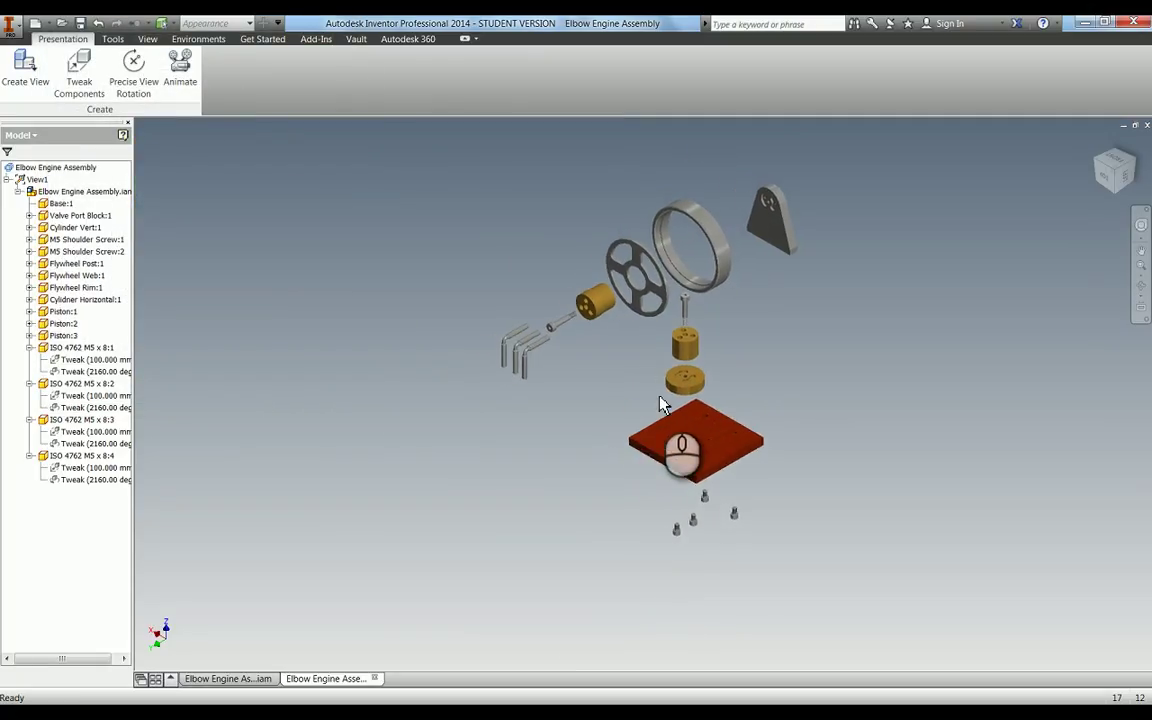
scroll(700, 410, "up", 2)
scroll(620, 437, "down", 2)
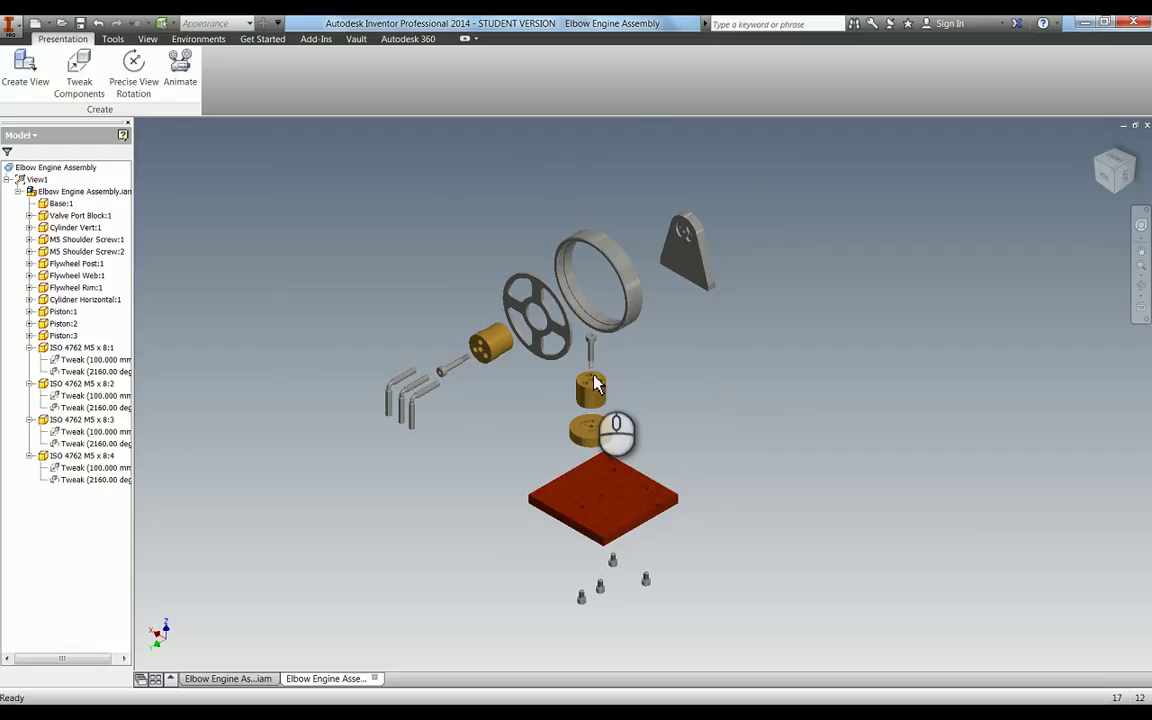
left_click(181, 70)
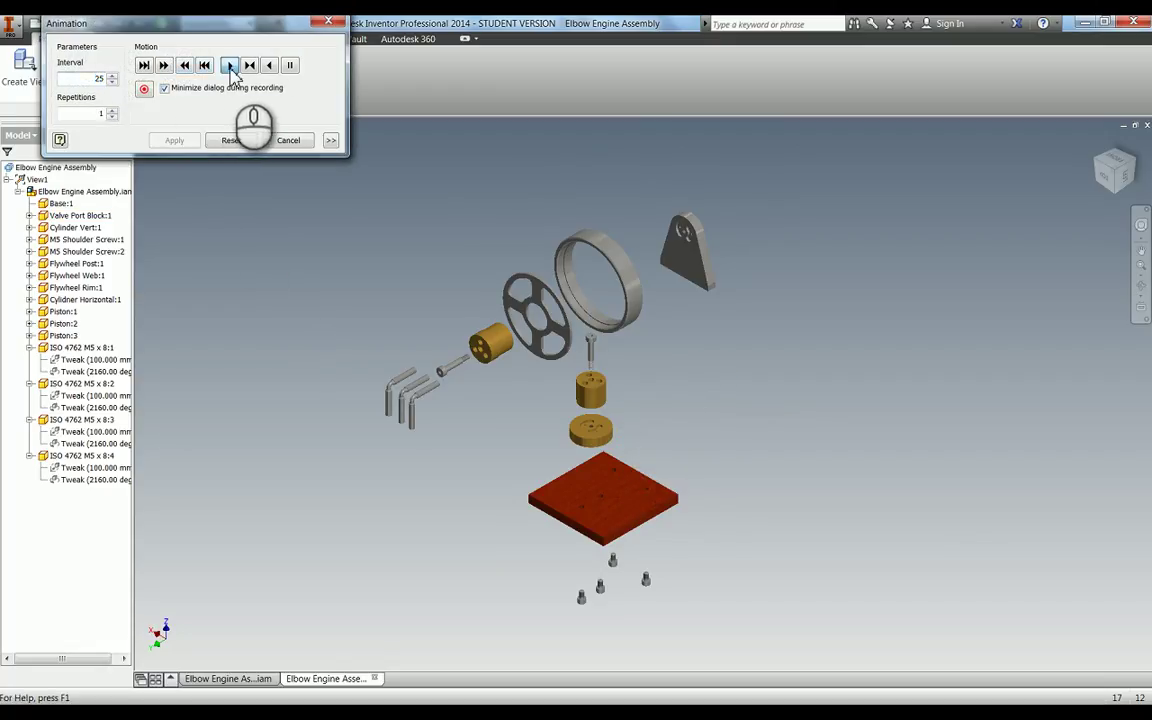
left_click(229, 66)
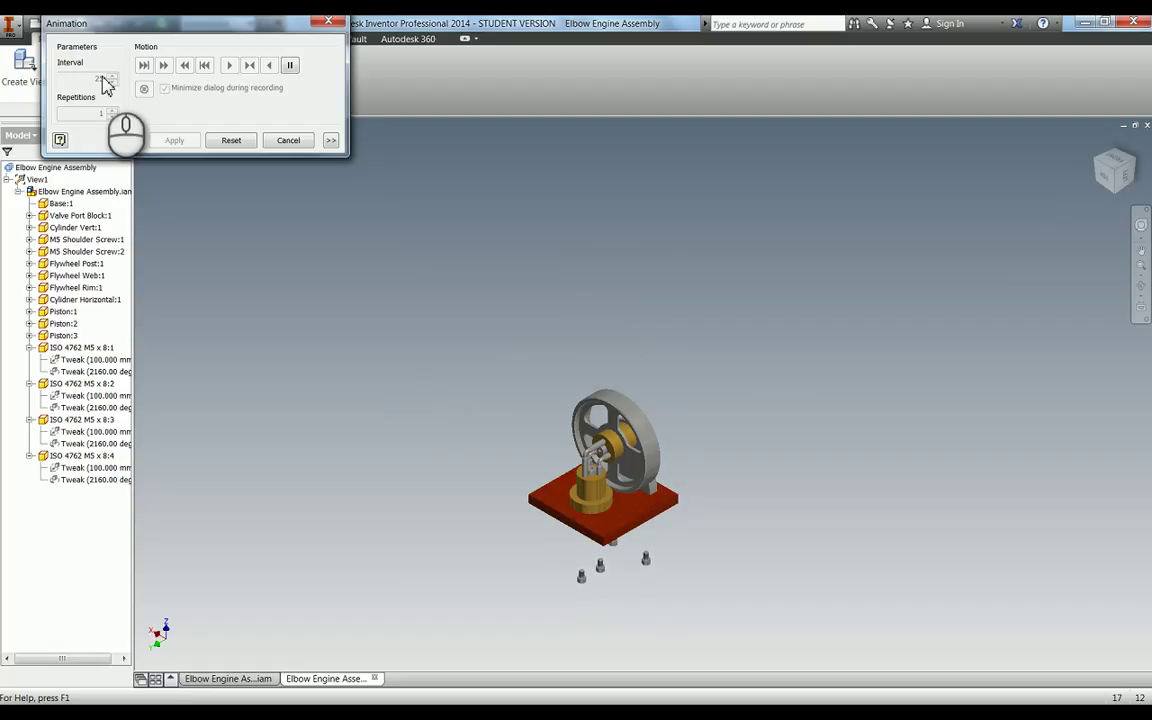
left_click(302, 144)
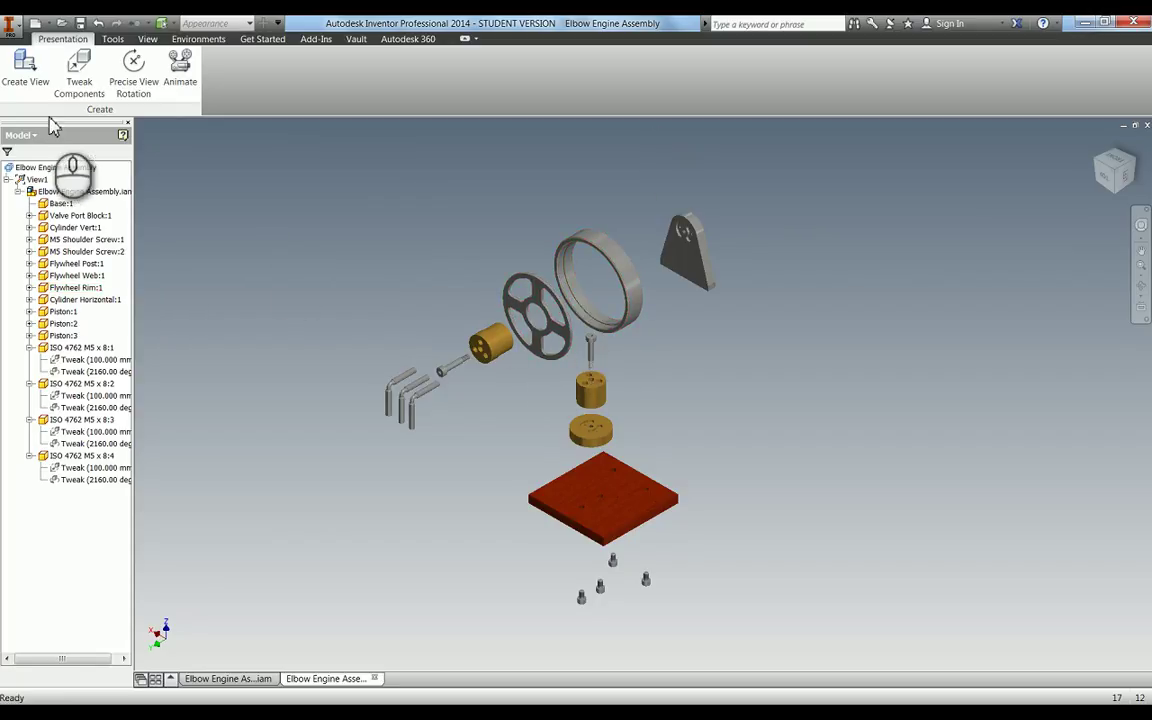
Switch the model browser to Sequence View, expand Task1 and Sequence1, and collapse the Elbow Engine Assembly component list.
left_click(7, 153)
left_click(40, 182)
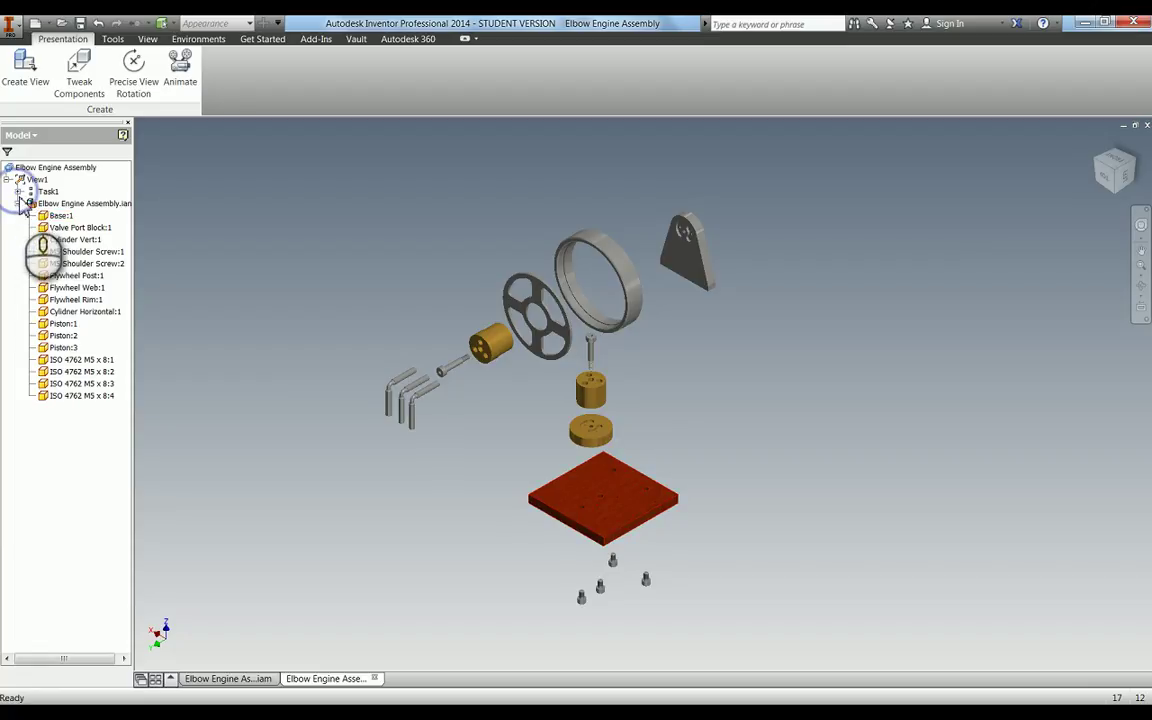
left_click(18, 192)
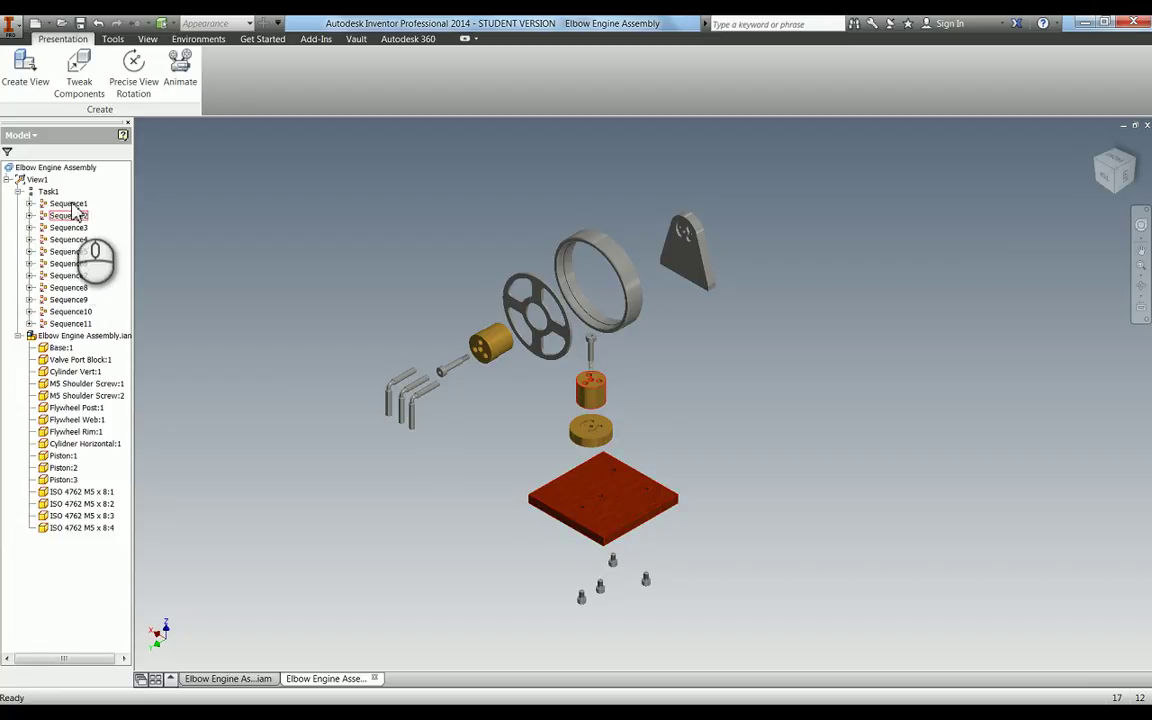
left_click(18, 336)
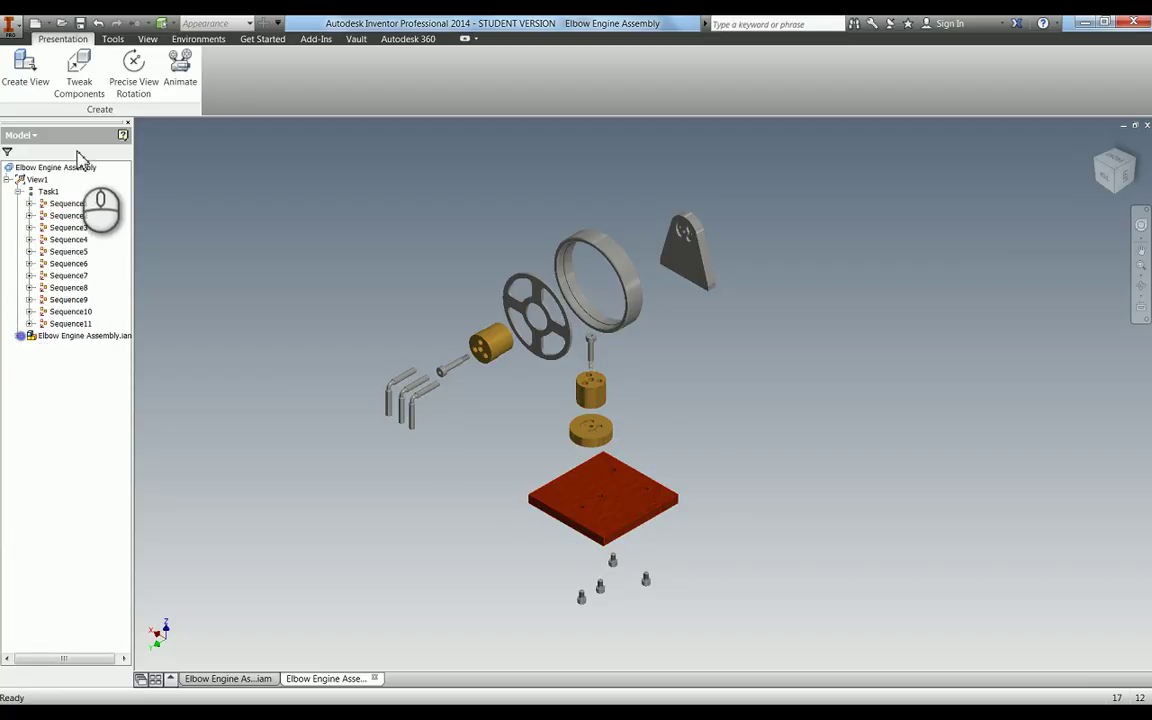
left_click(30, 203)
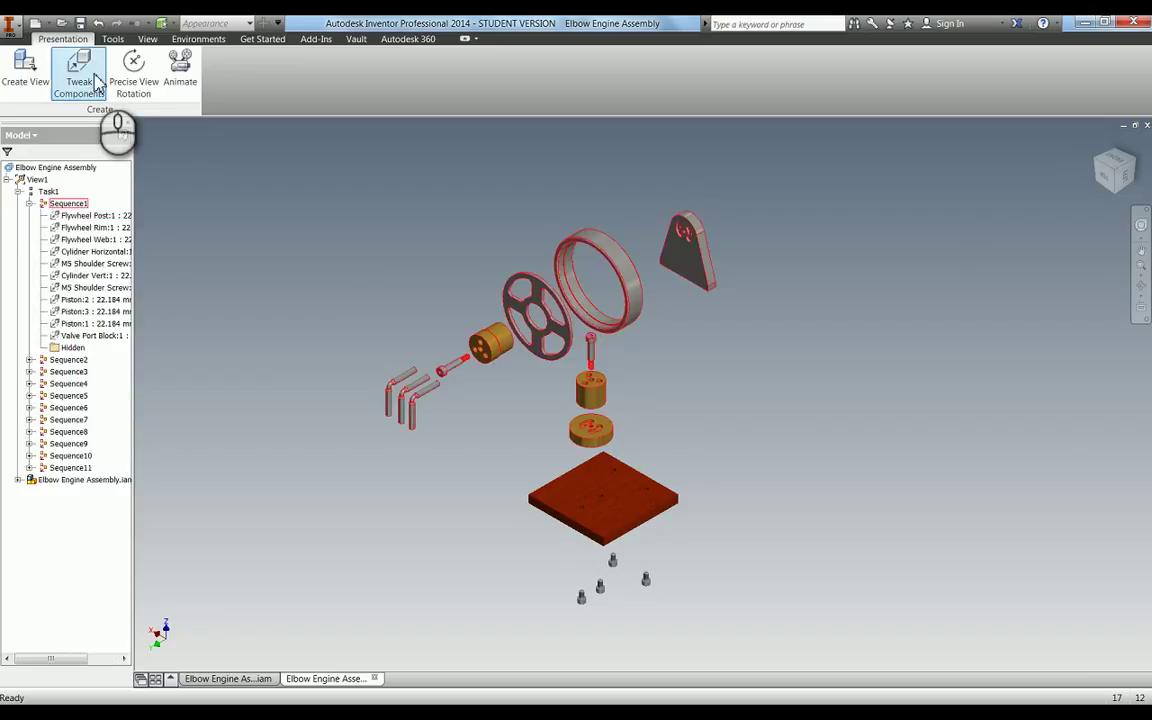
left_click(75, 323)
Edit Sequence1 of Task1 to use a closer view of the exploded engine as its camera, and apply the setting.
scroll(625, 400, "up", 2)
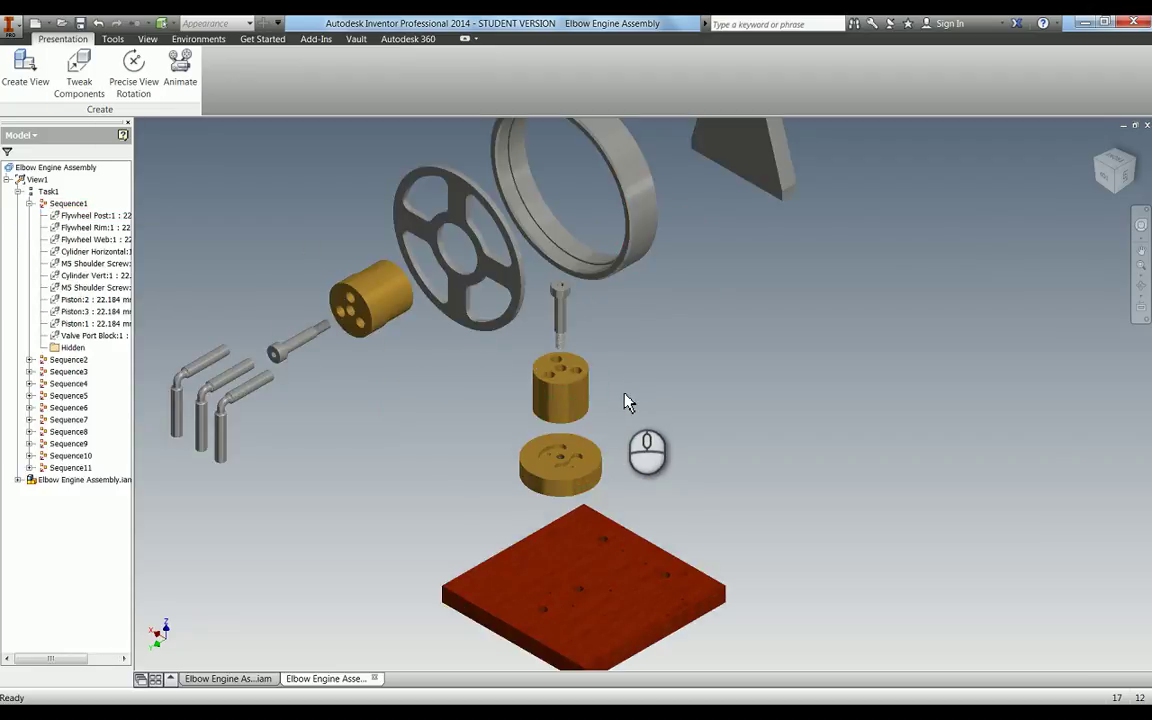
middle_click_drag(625, 401, 676, 471)
scroll(750, 525, "down", 2)
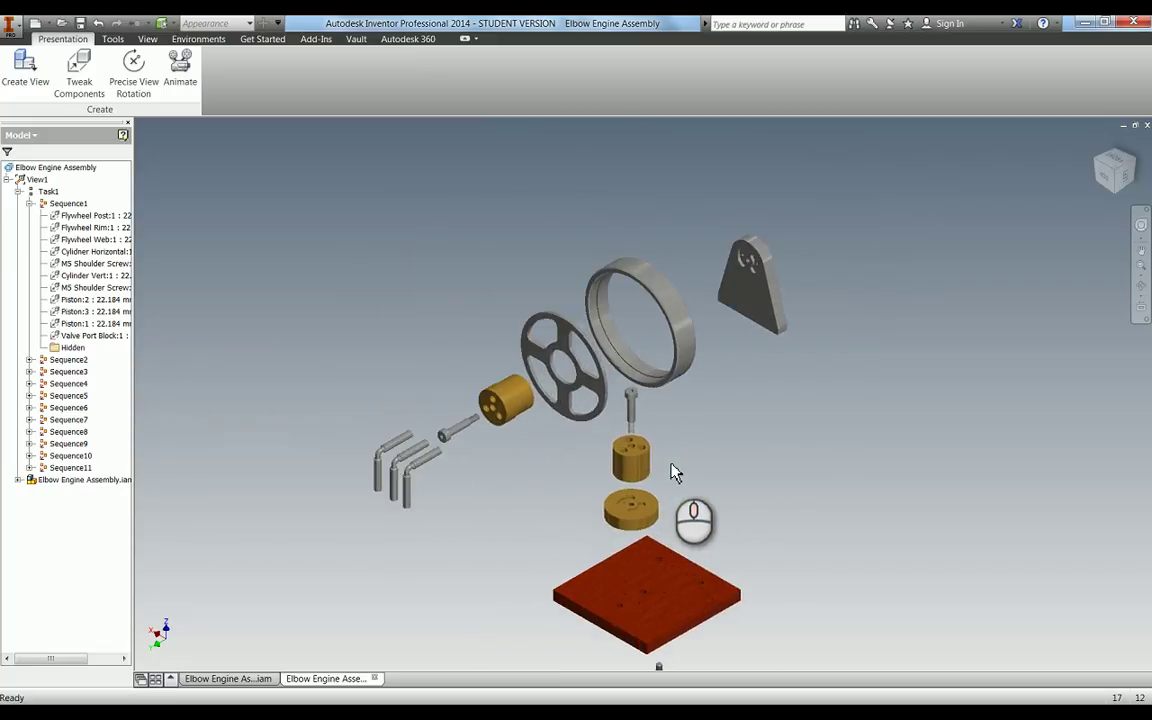
scroll(674, 465, "up", 1)
left_click(70, 227)
right_click(61, 206)
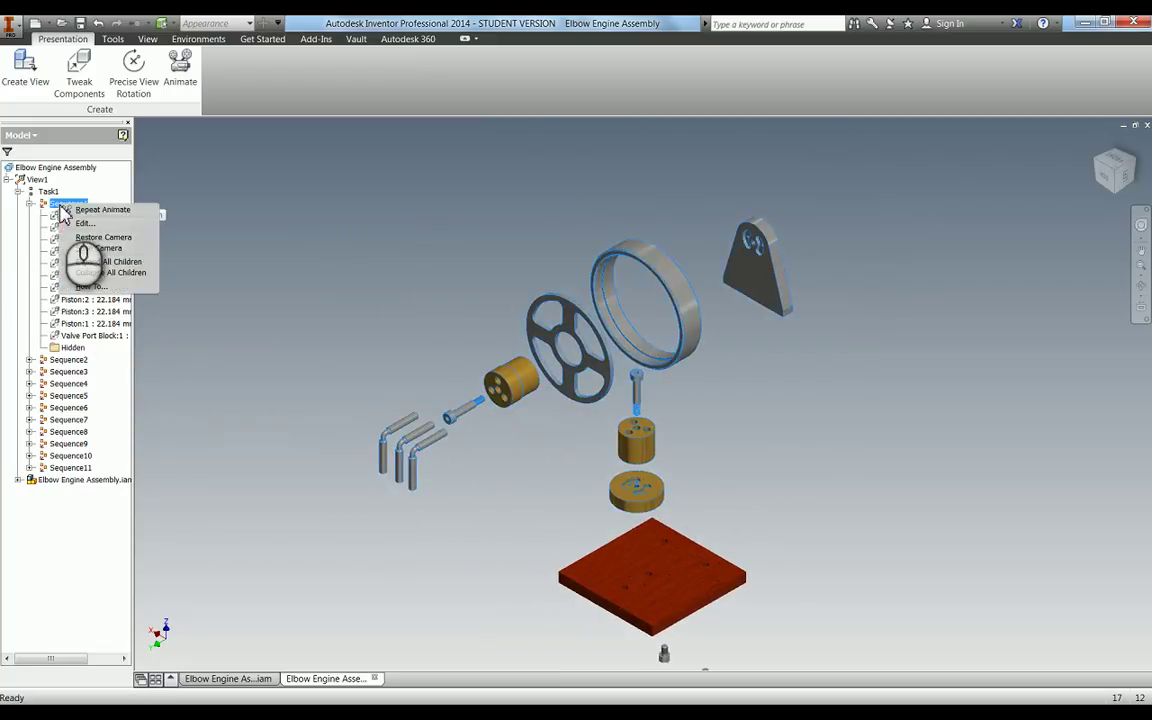
left_click(107, 235)
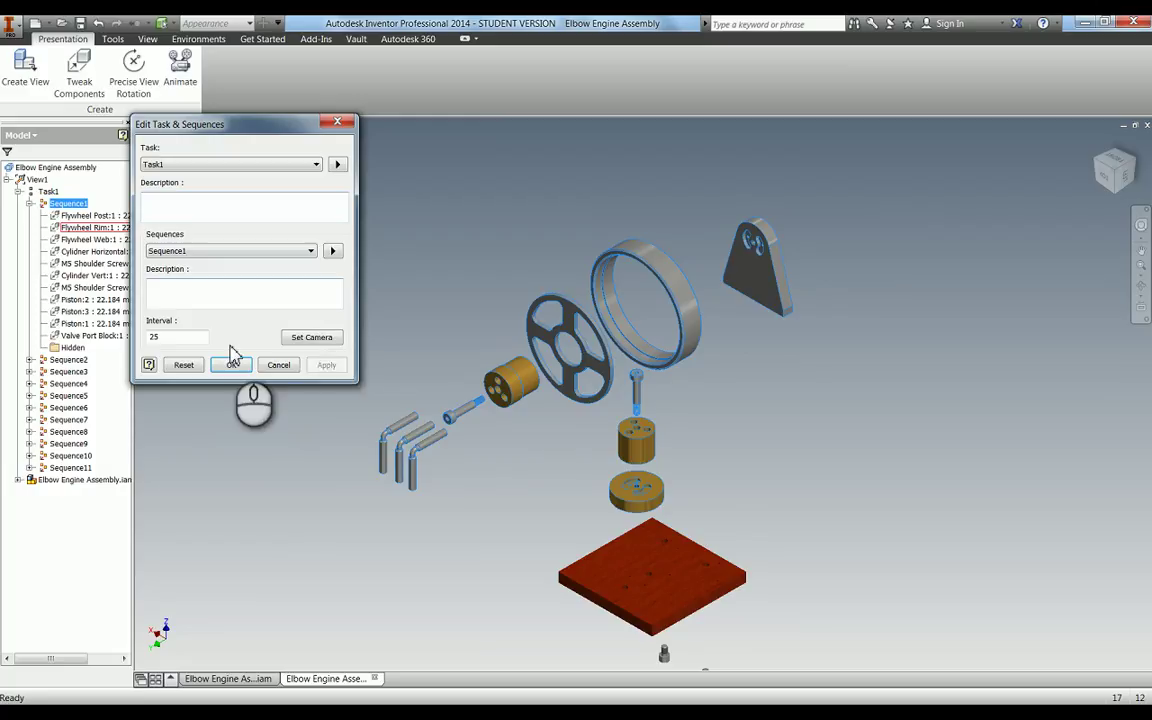
left_click(316, 340)
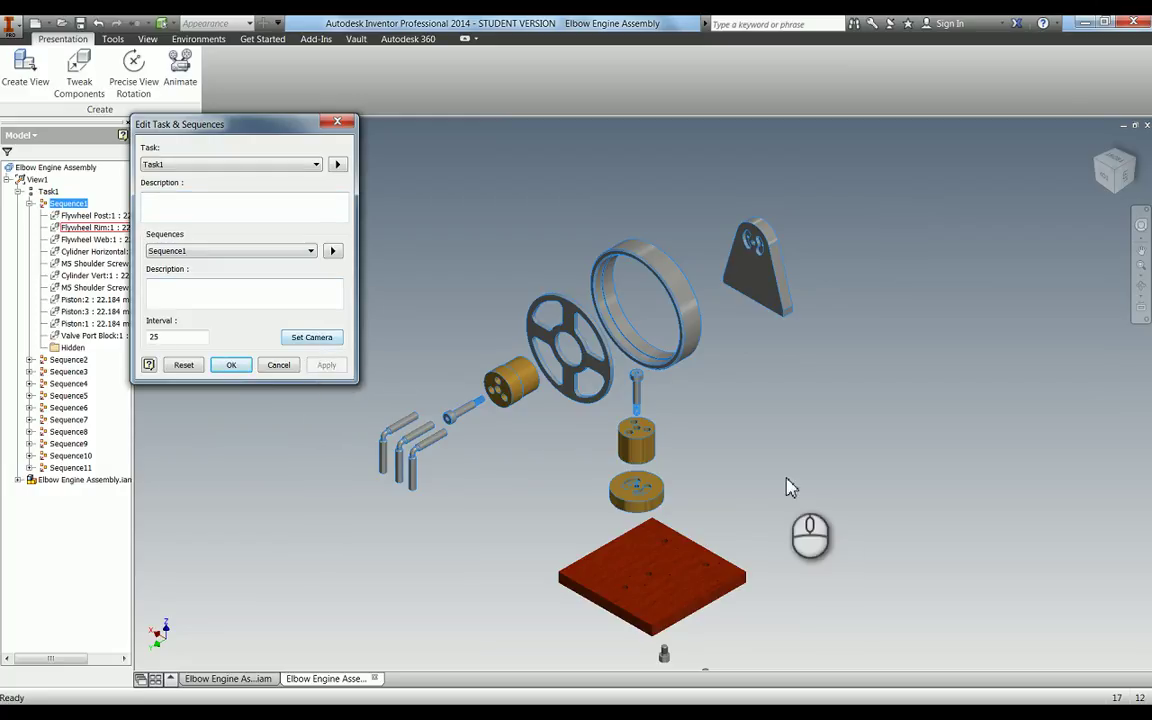
left_click(312, 339)
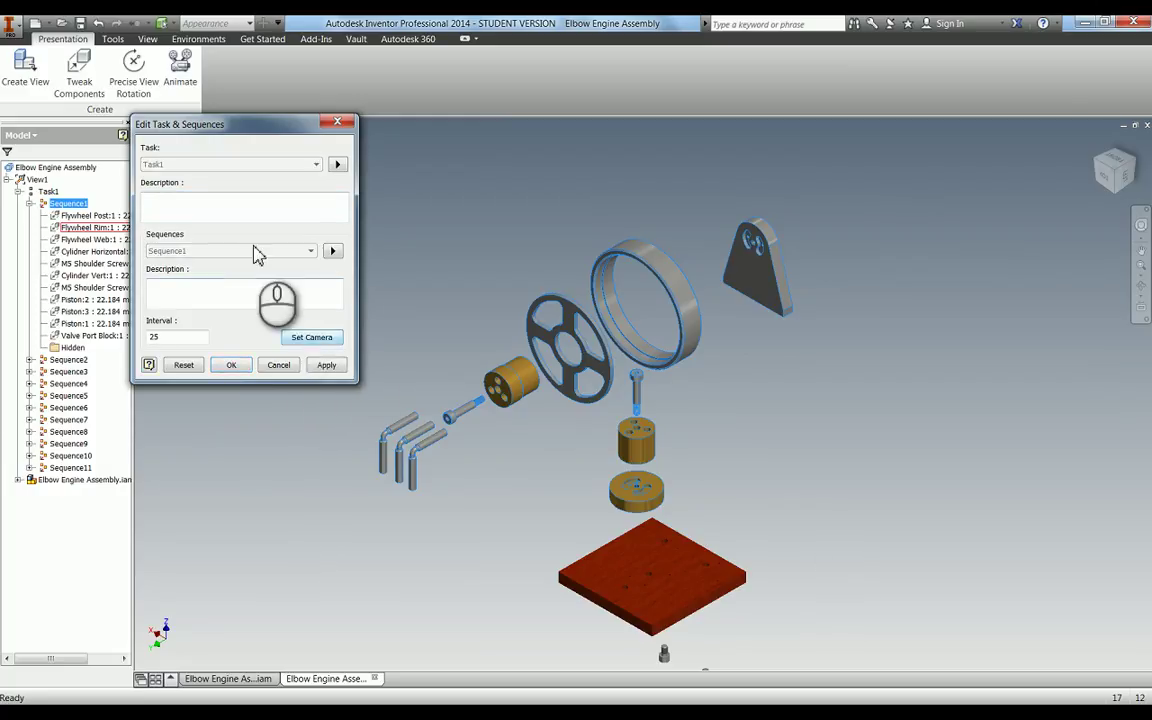
left_click(327, 365)
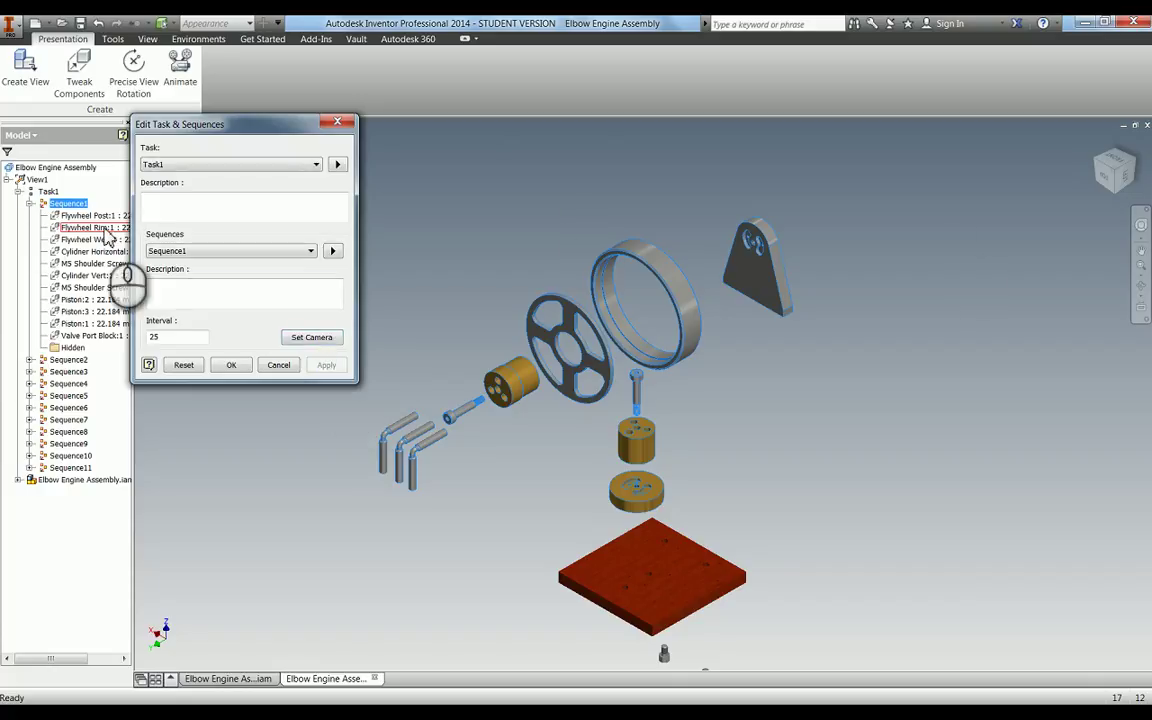
Set Sequence2's camera to a close view of the vertical cylinder parts above the red base plate, and apply it.
left_click(247, 252)
left_click(199, 280)
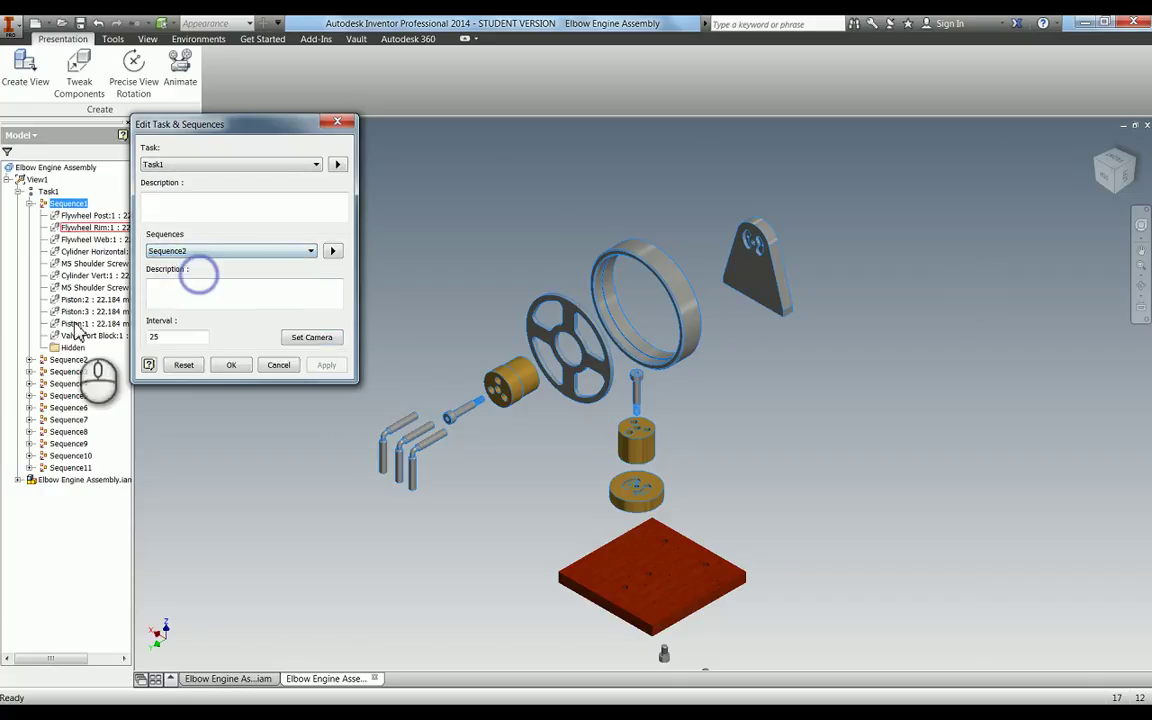
left_click(28, 360)
left_click(28, 360)
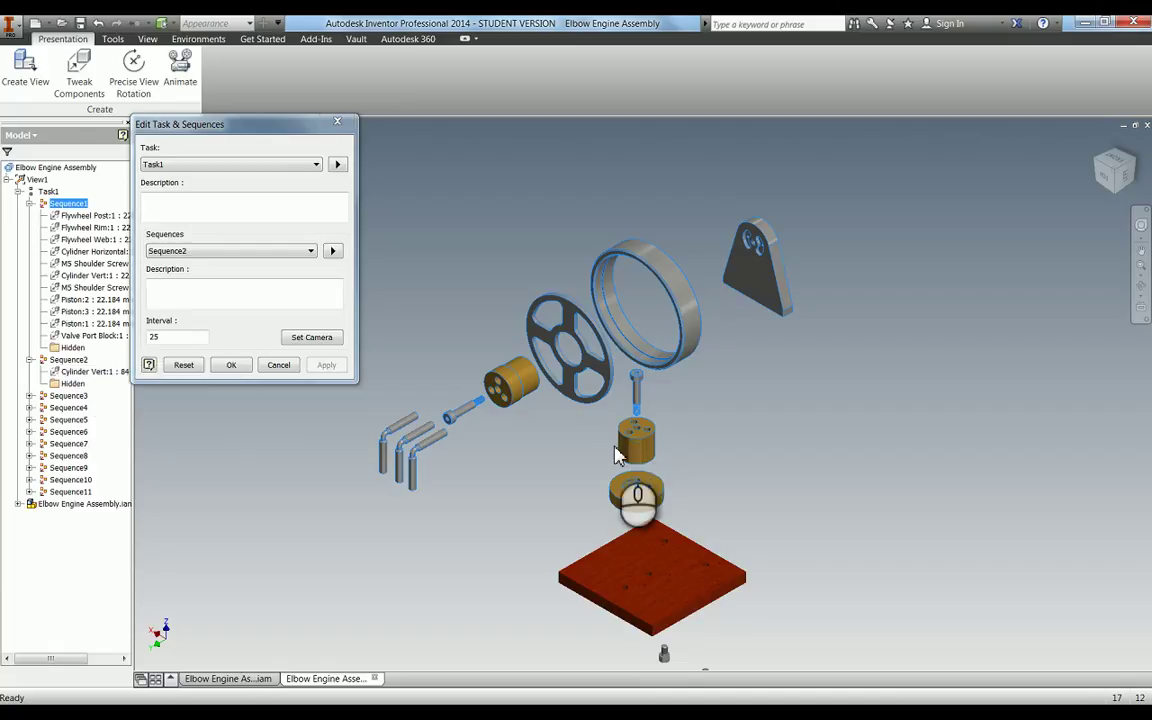
scroll(660, 550, "down", 5)
middle_click_drag(648, 545, 595, 459)
left_click(316, 338)
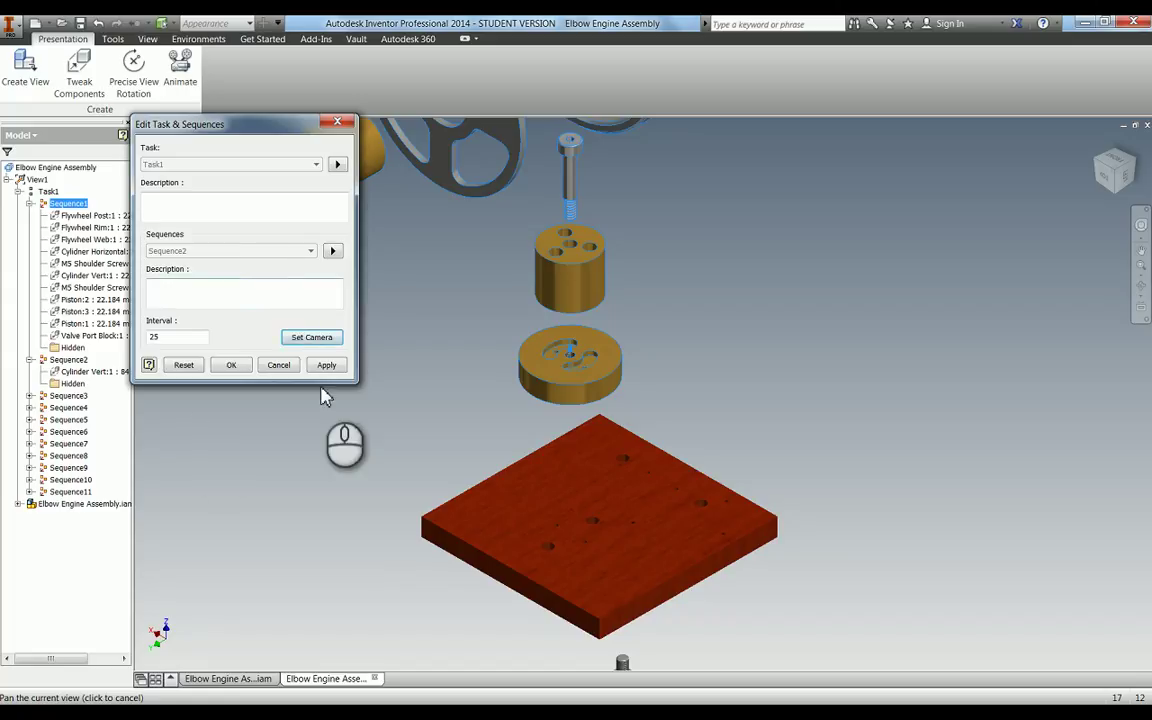
left_click(325, 366)
Preview Sequence3, reset it, and apply the same close view of the cylinder parts and base plate as its camera.
left_click(283, 250)
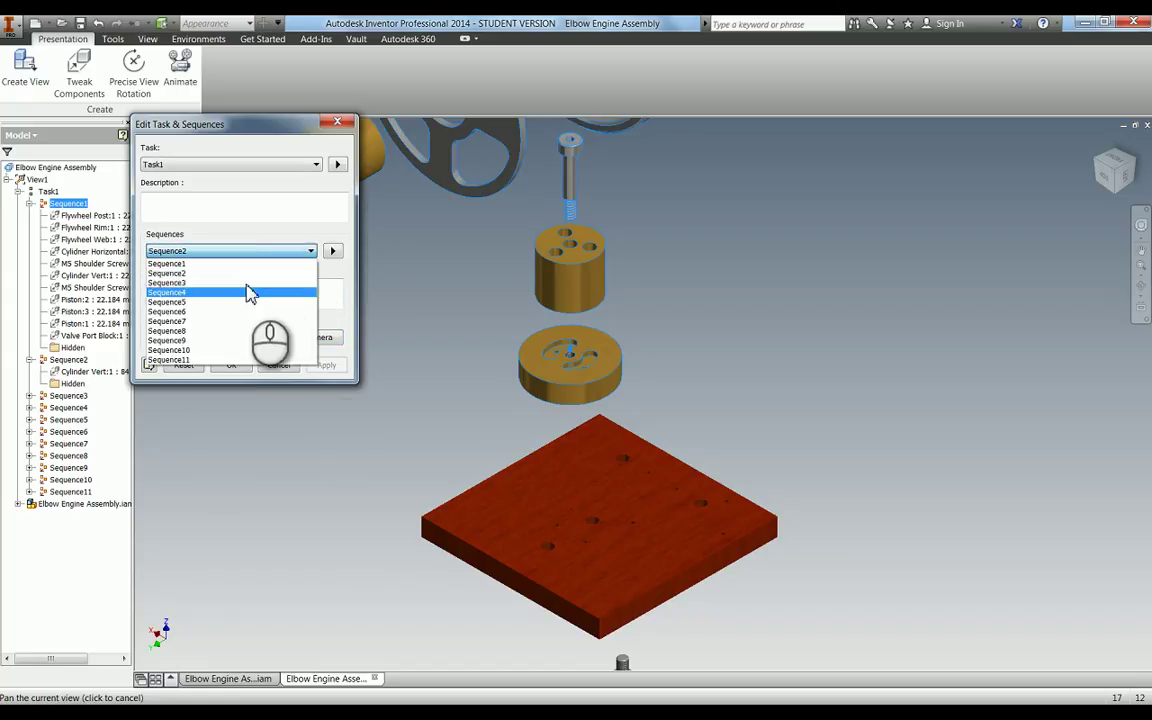
left_click(244, 284)
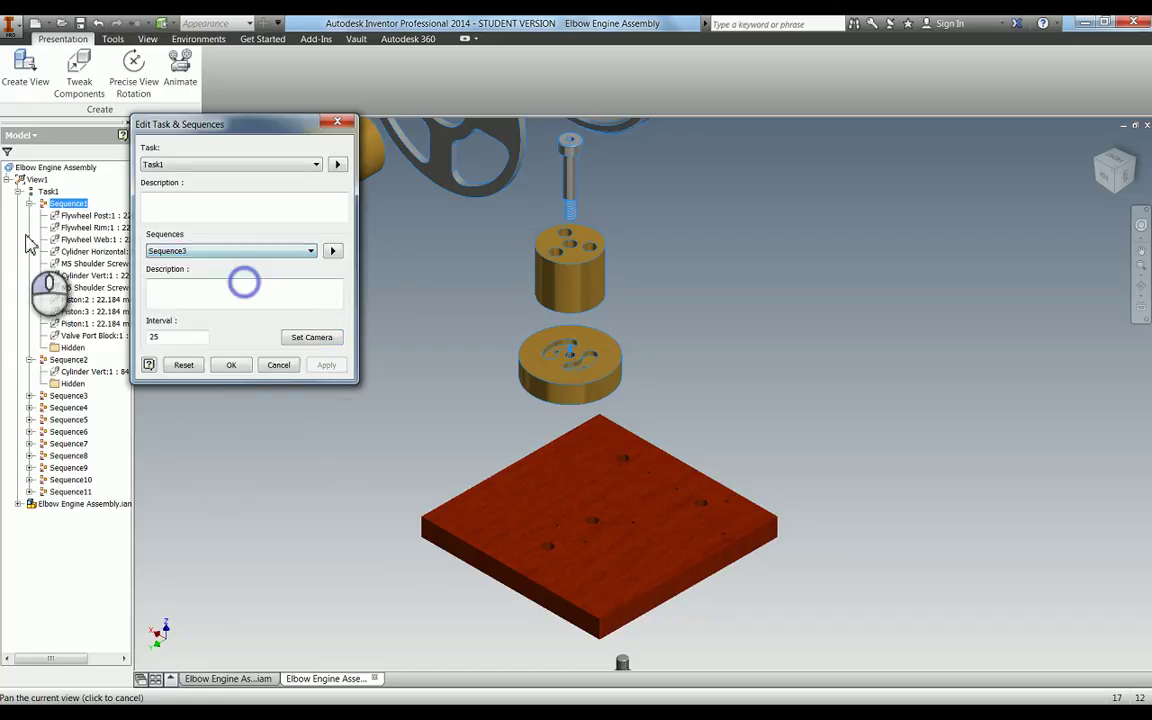
left_click(334, 253)
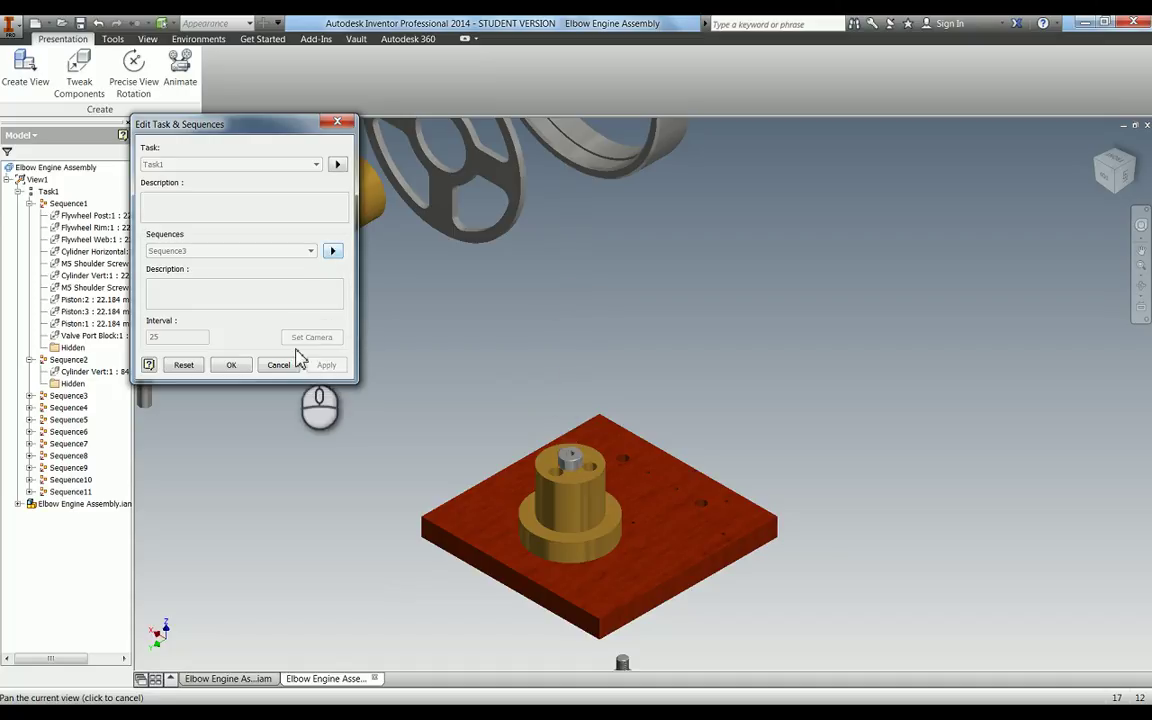
left_click(183, 366)
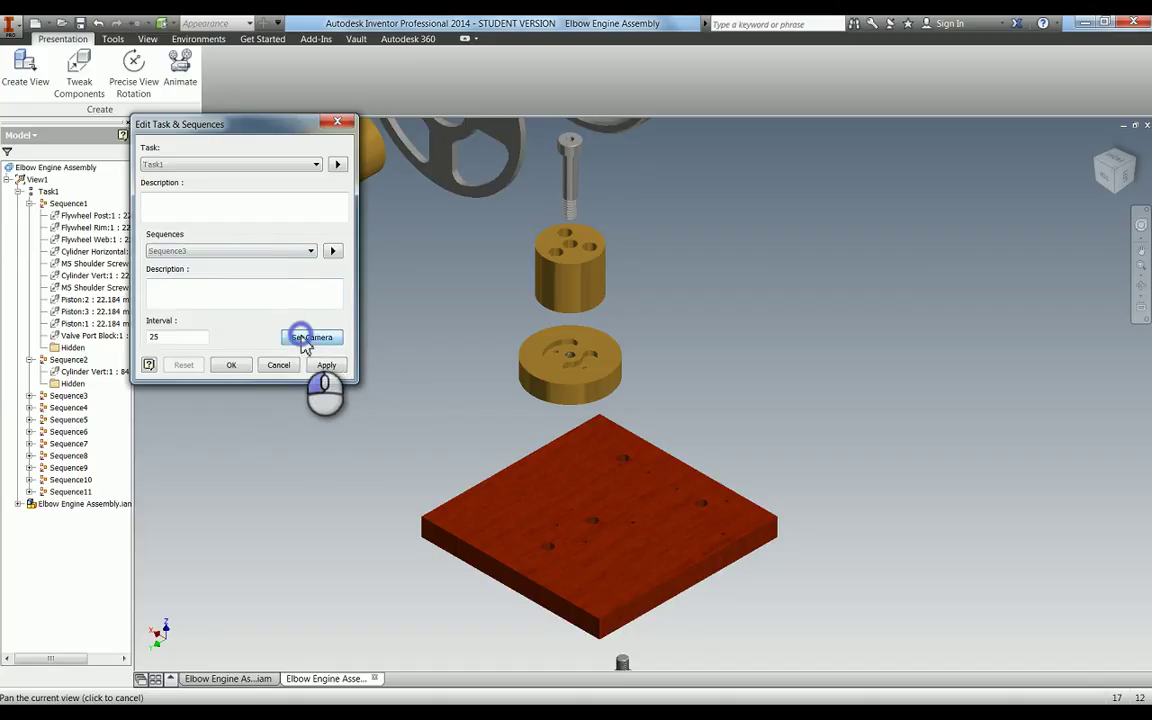
left_click(305, 340)
left_click(327, 366)
Select Sequence4, expand its tweaks in the browser, and preview and reset it with the flywheel parts framed up close.
left_click(224, 251)
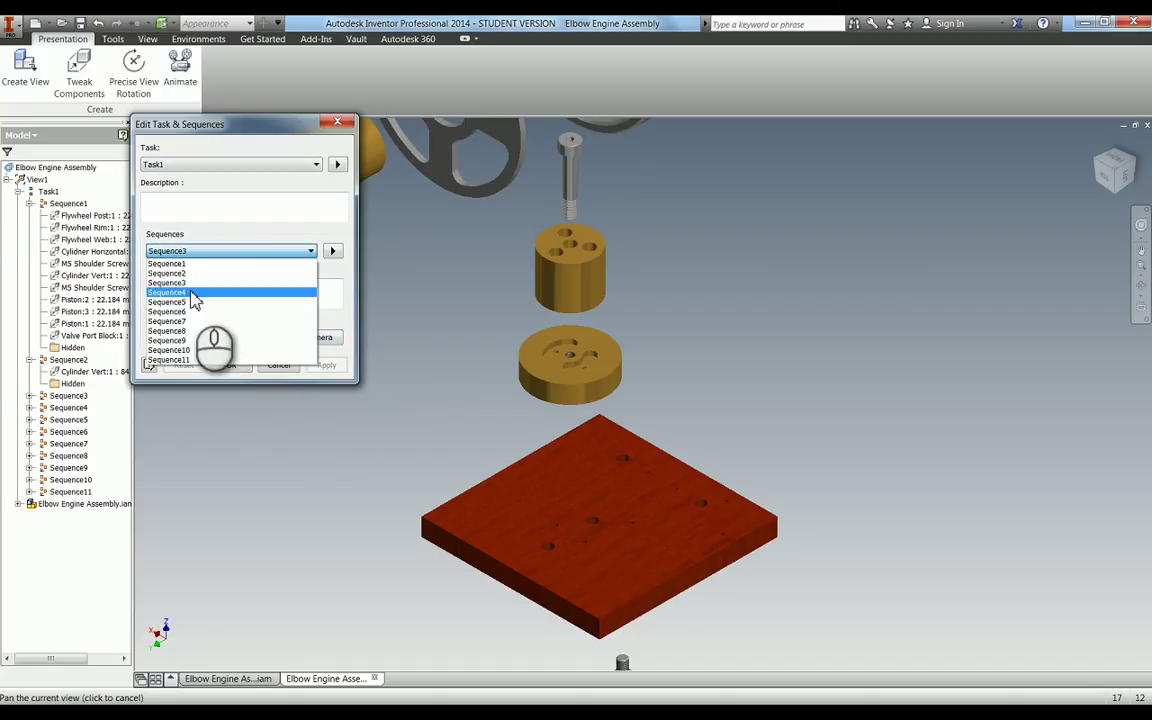
left_click(192, 296)
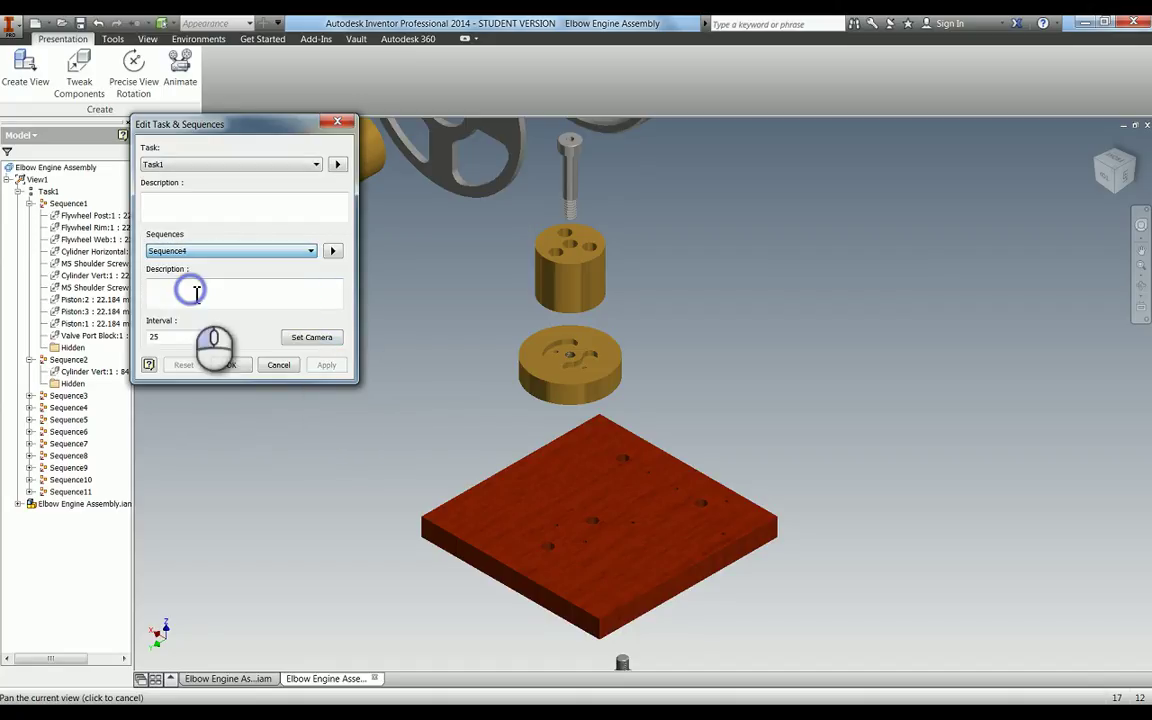
left_click(30, 407)
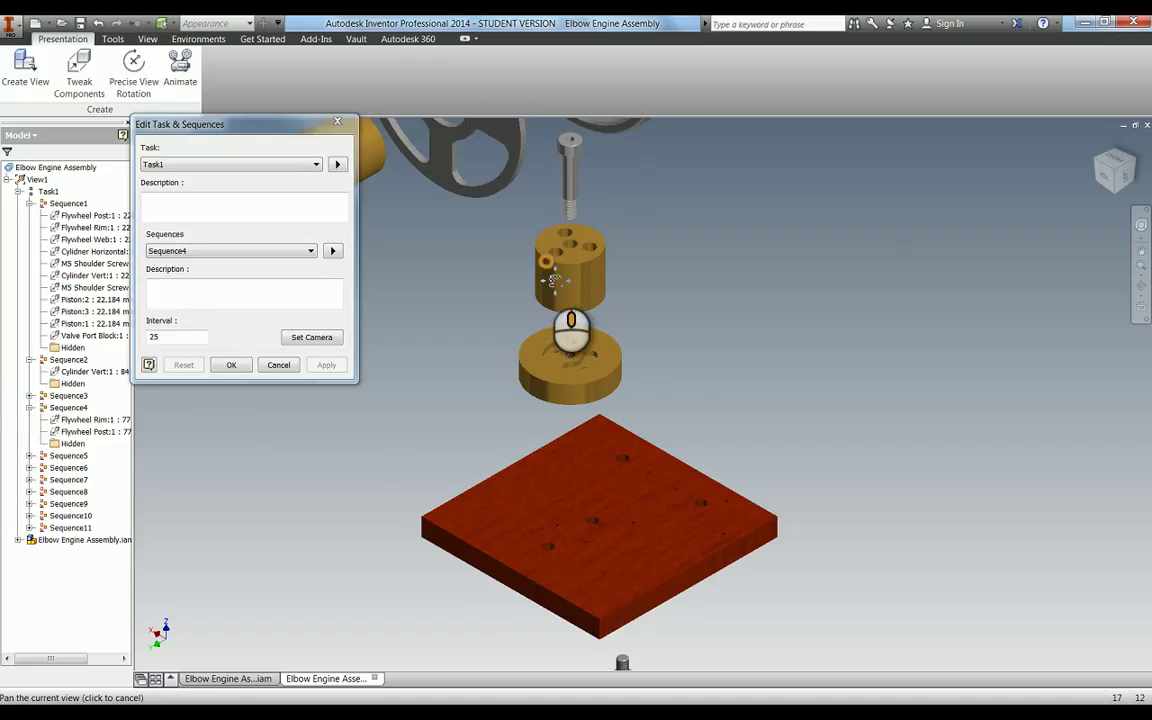
scroll(553, 282, "down", 3)
scroll(600, 420, "up", 5)
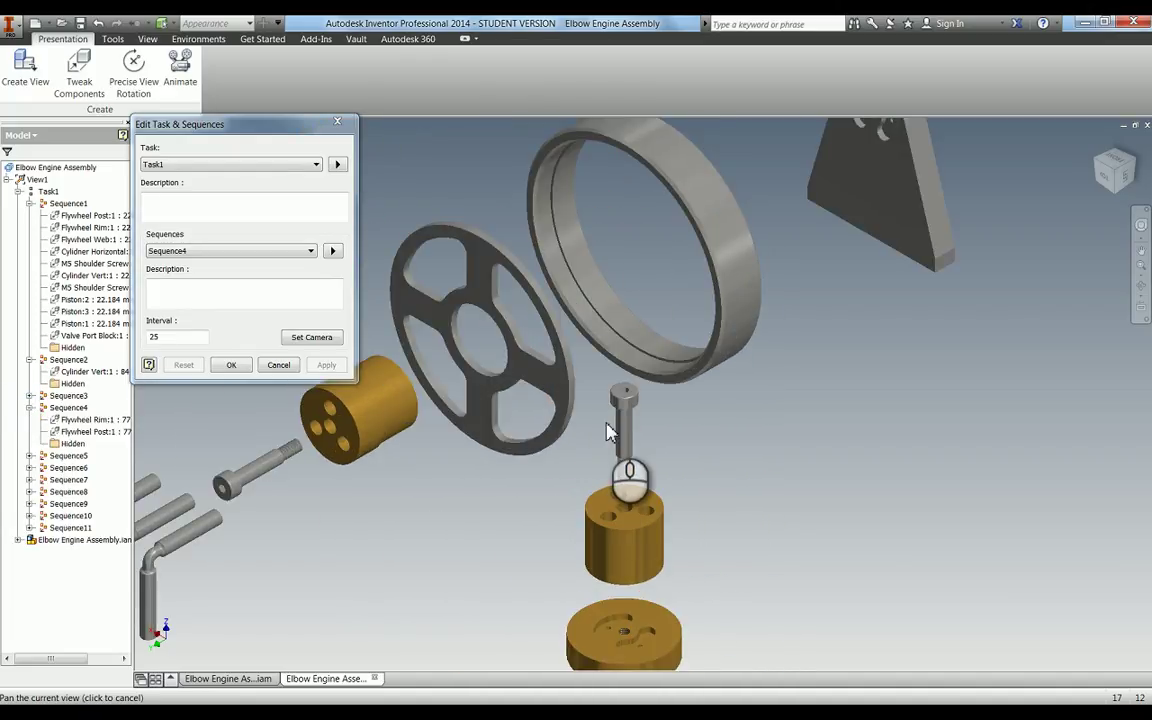
scroll(607, 432, "down", 2)
scroll(370, 412, "up", 2)
left_click(334, 254)
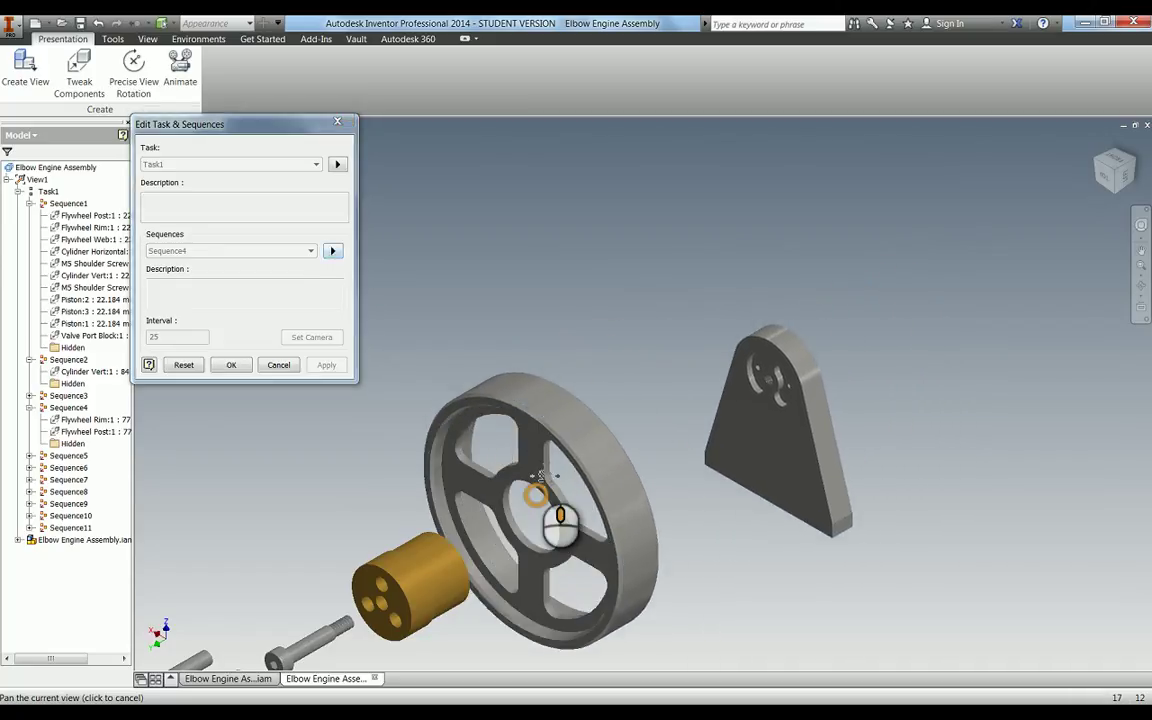
middle_click_drag(530, 445, 490, 360)
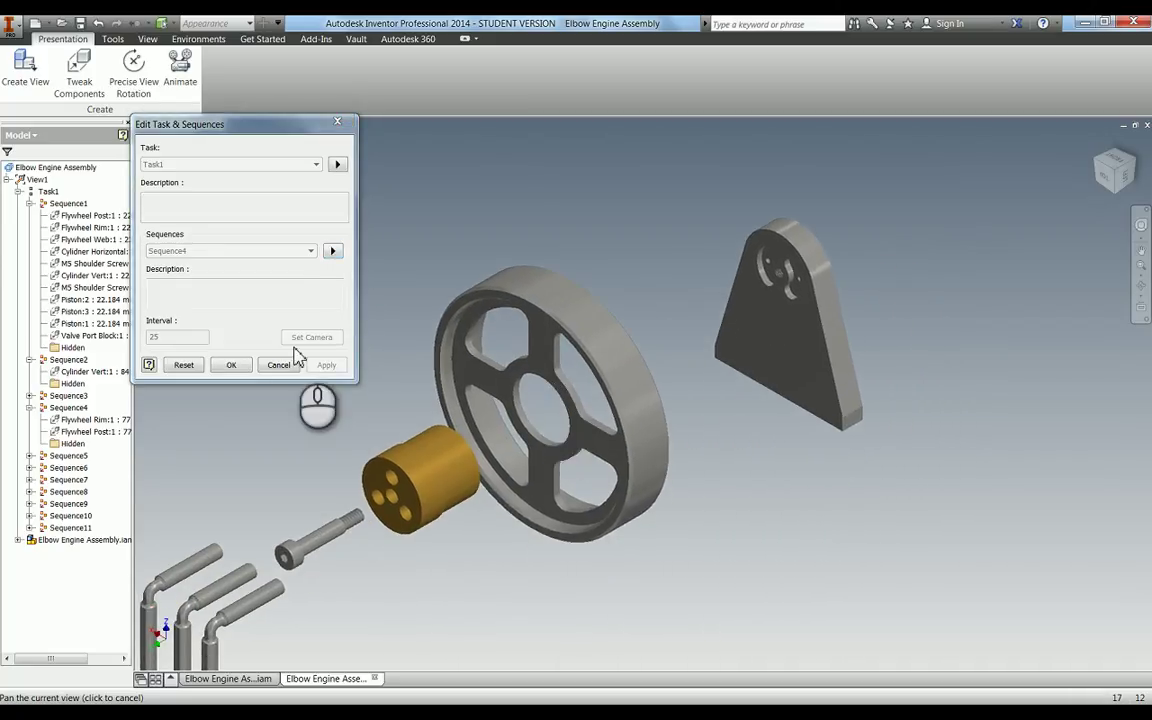
left_click(183, 365)
Set Sequence4's camera to the close flywheel view, replay and reset the sequence to check it, and apply the setting.
middle_click_drag(745, 352, 746, 386)
left_click(300, 339)
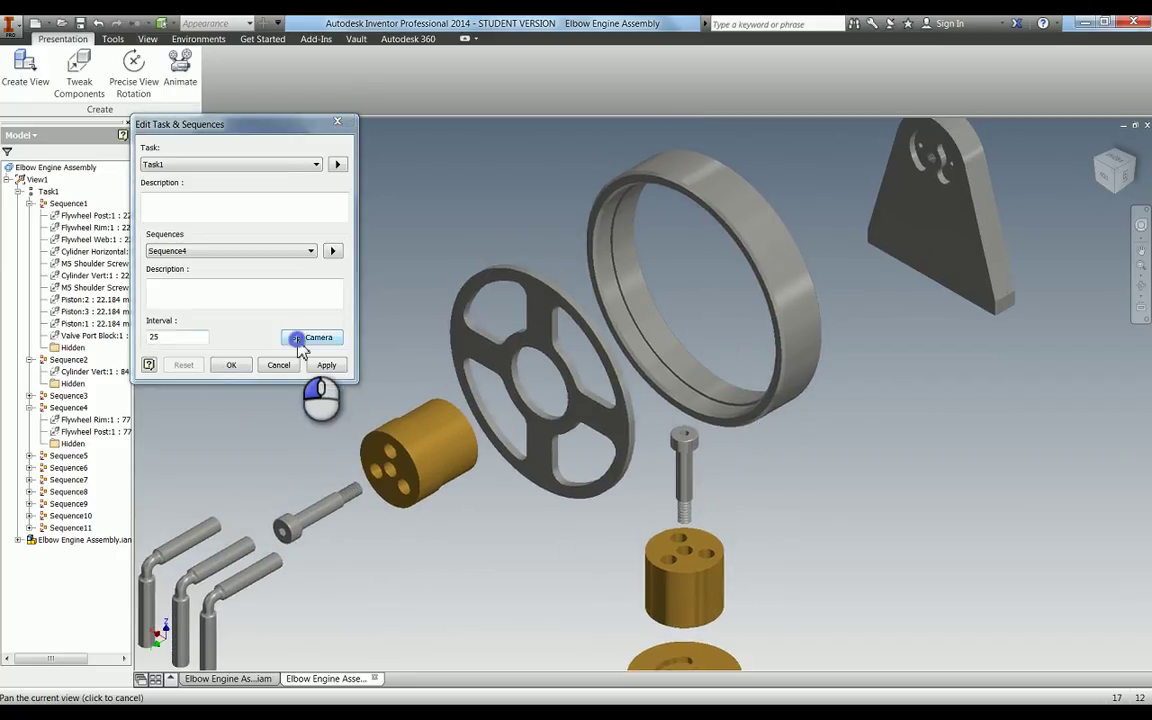
left_click(329, 254)
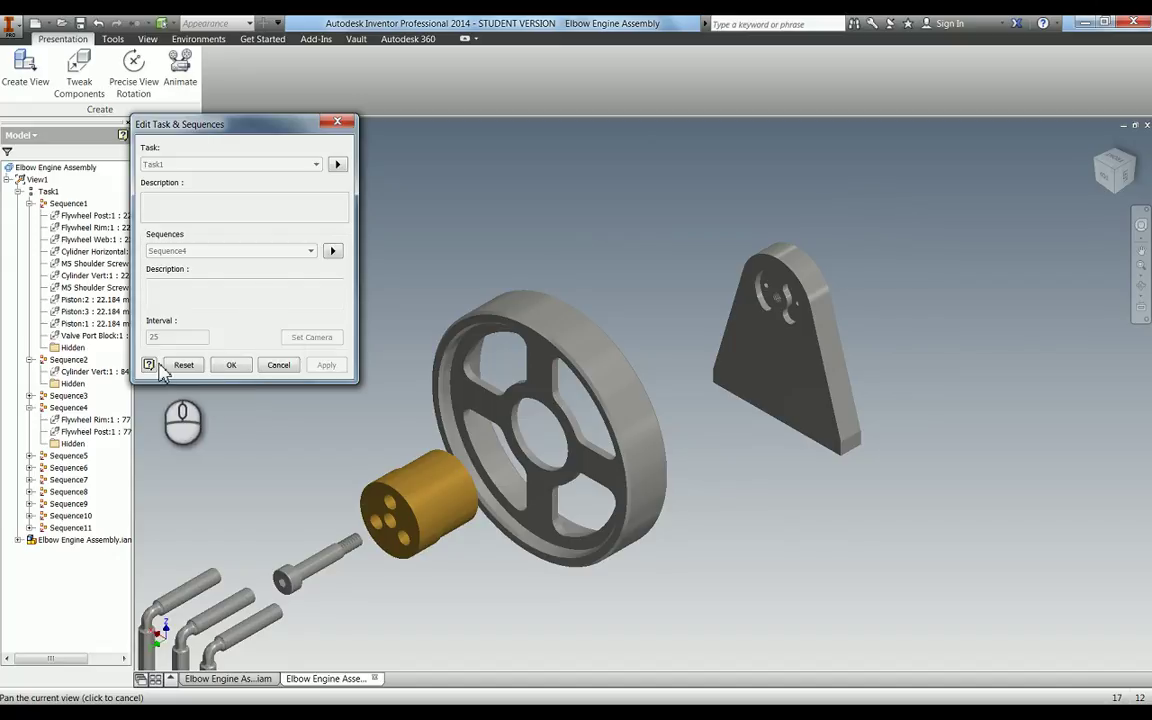
left_click(183, 366)
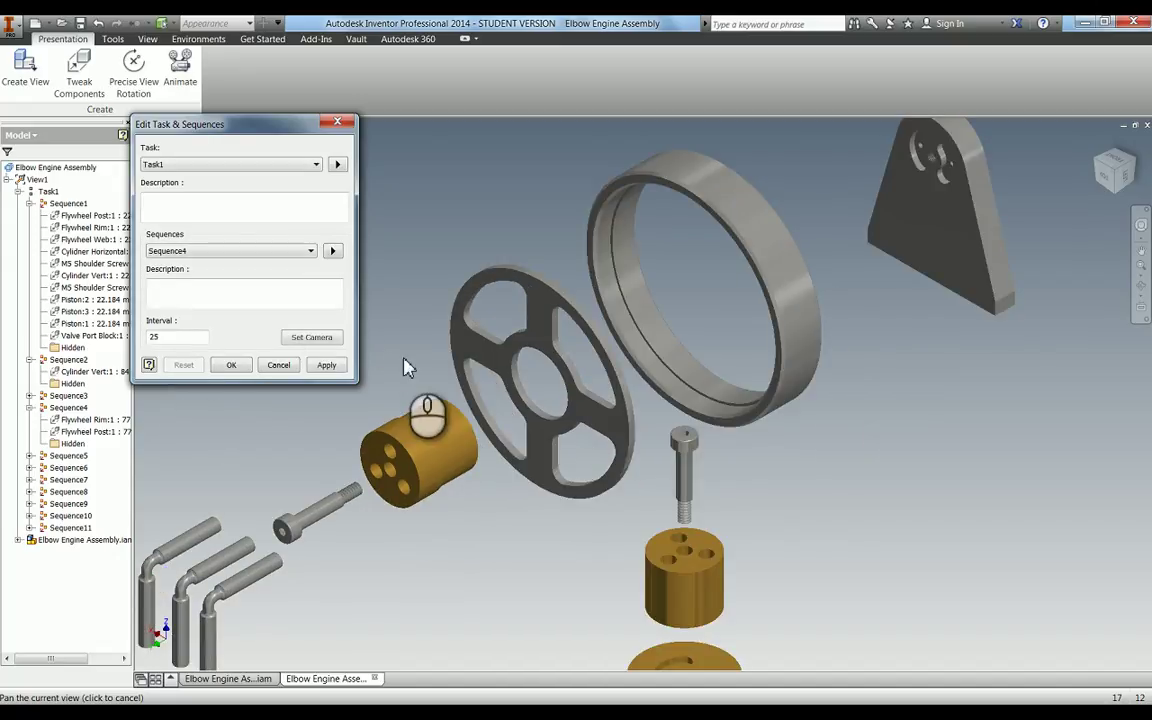
left_click(327, 366)
Select Sequence5, expand its flywheel tweaks in the browser, and apply the current flywheel close-up as its camera.
left_click(226, 251)
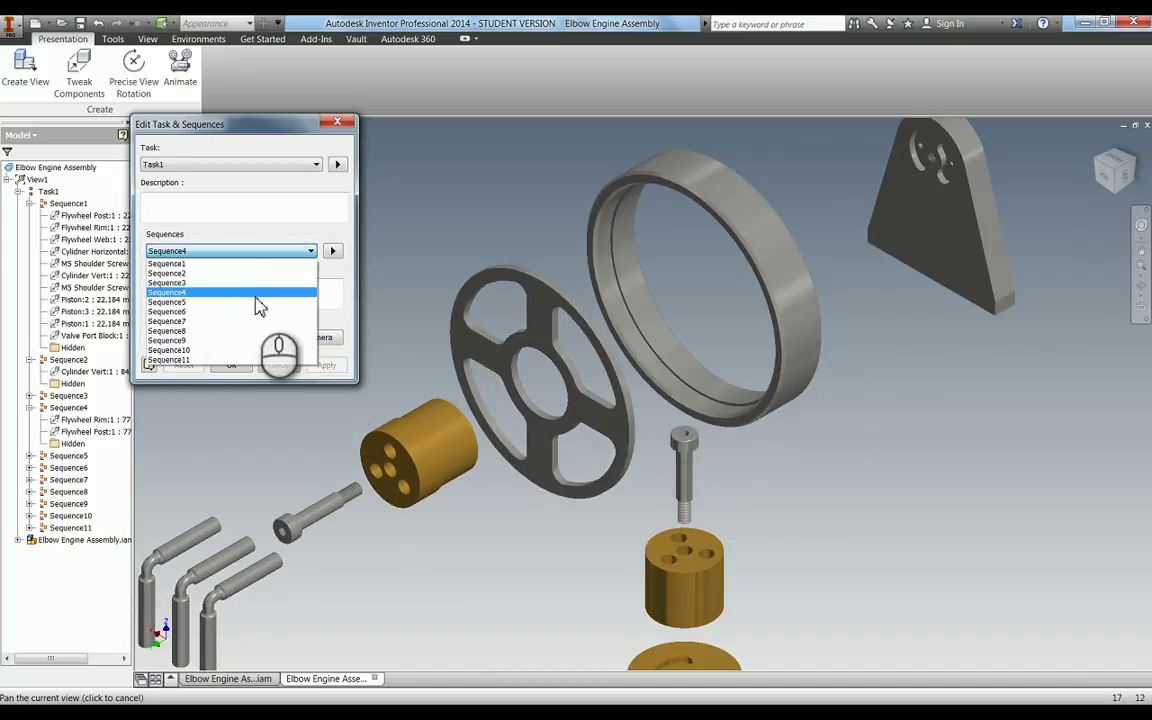
left_click(188, 301)
left_click(30, 456)
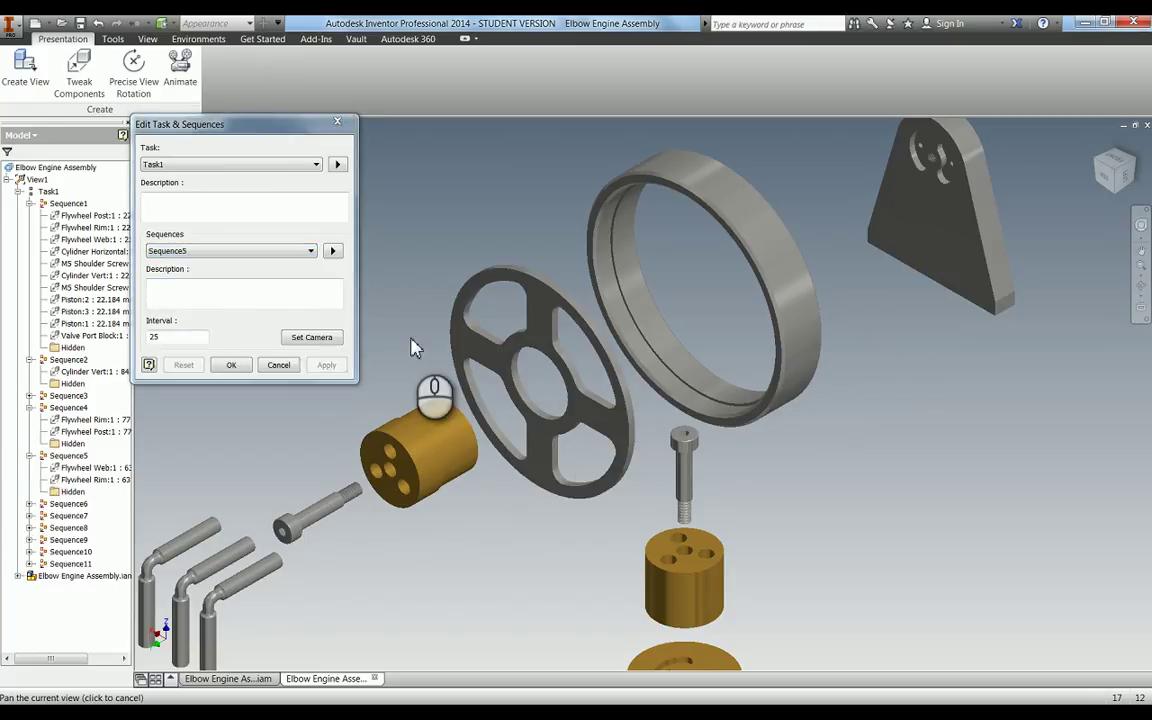
left_click(312, 340)
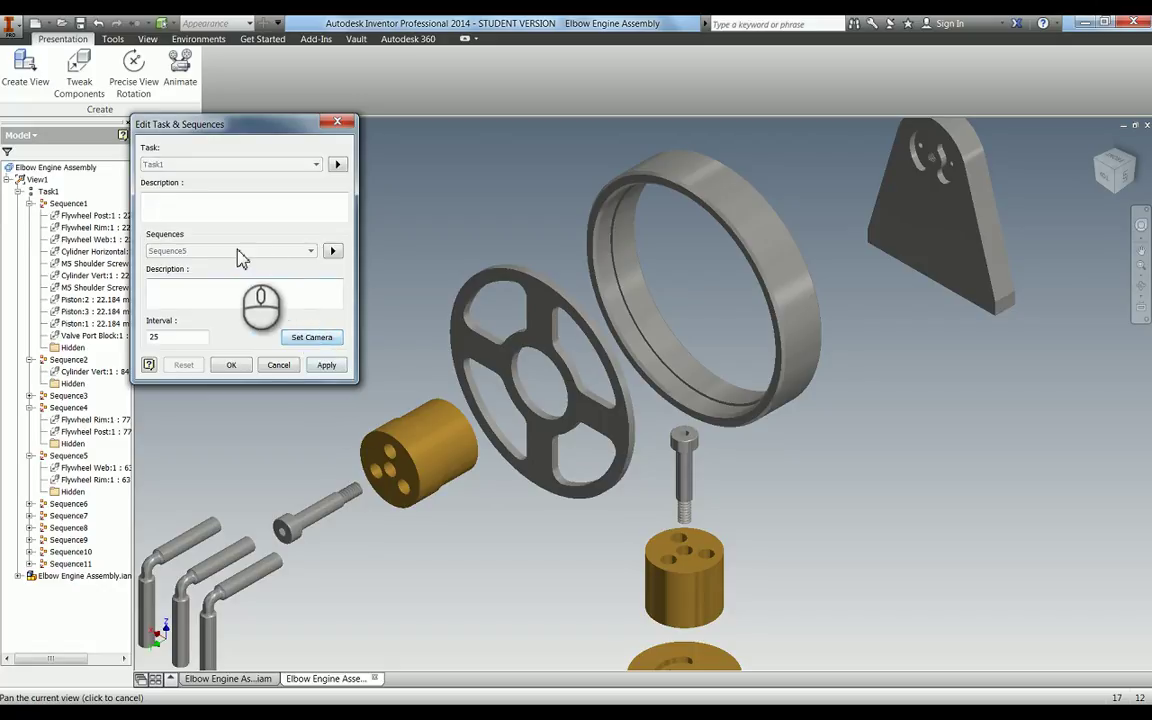
left_click(326, 365)
Preview and reset Sequence6, and apply a wider view covering the pistons, flywheel and flywheel post as its camera.
left_click(220, 251)
left_click(185, 311)
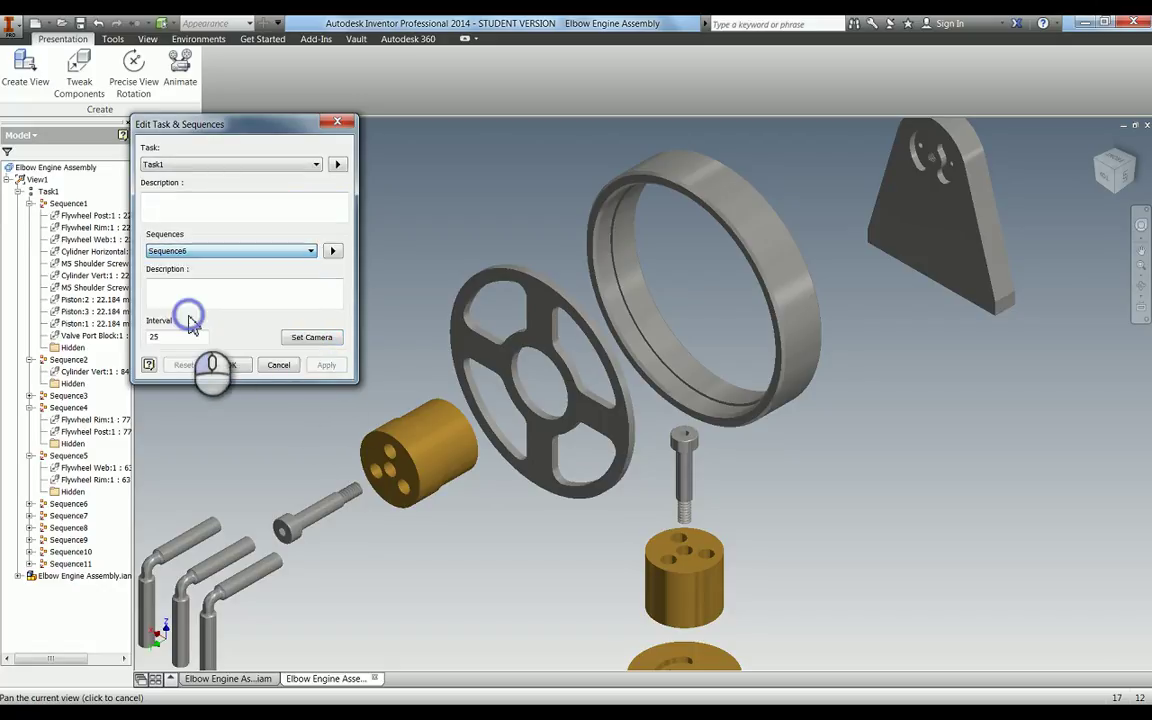
left_click(30, 504)
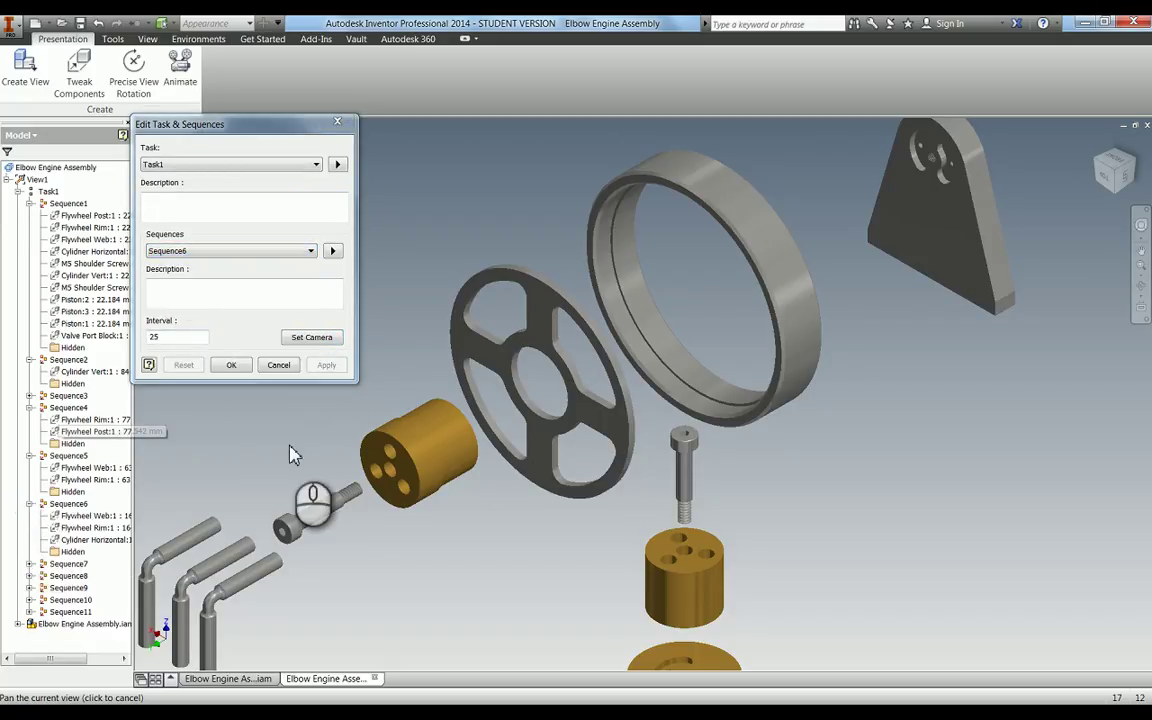
left_click(333, 252)
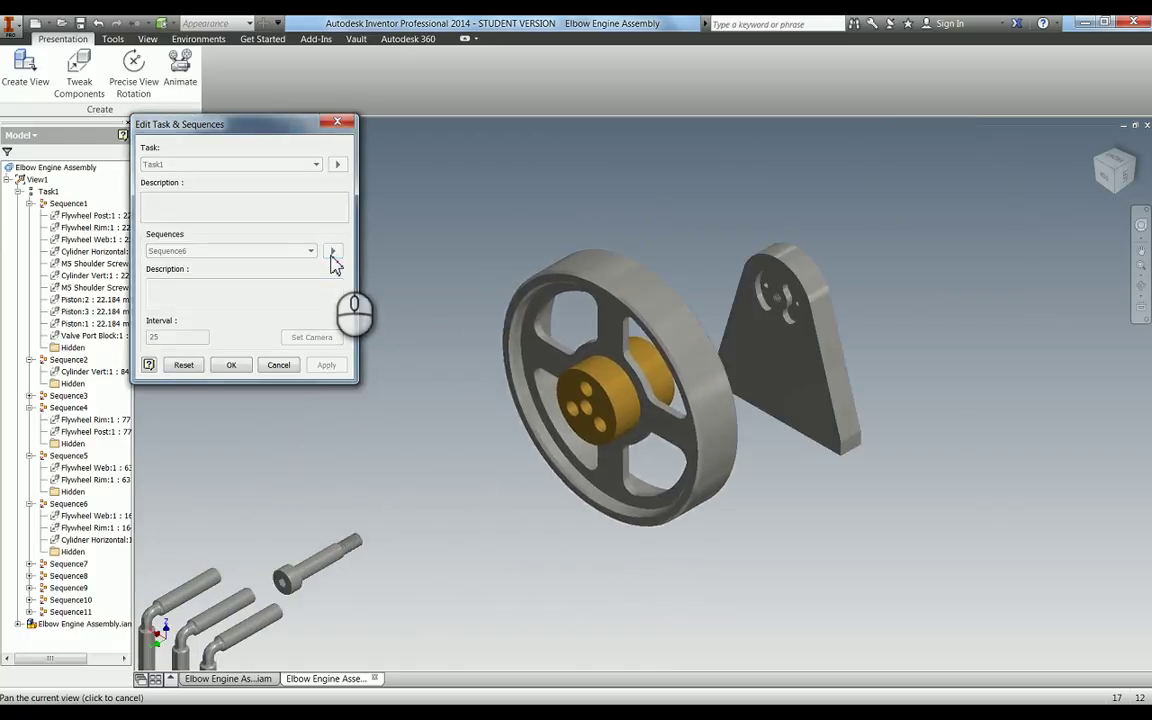
left_click(183, 364)
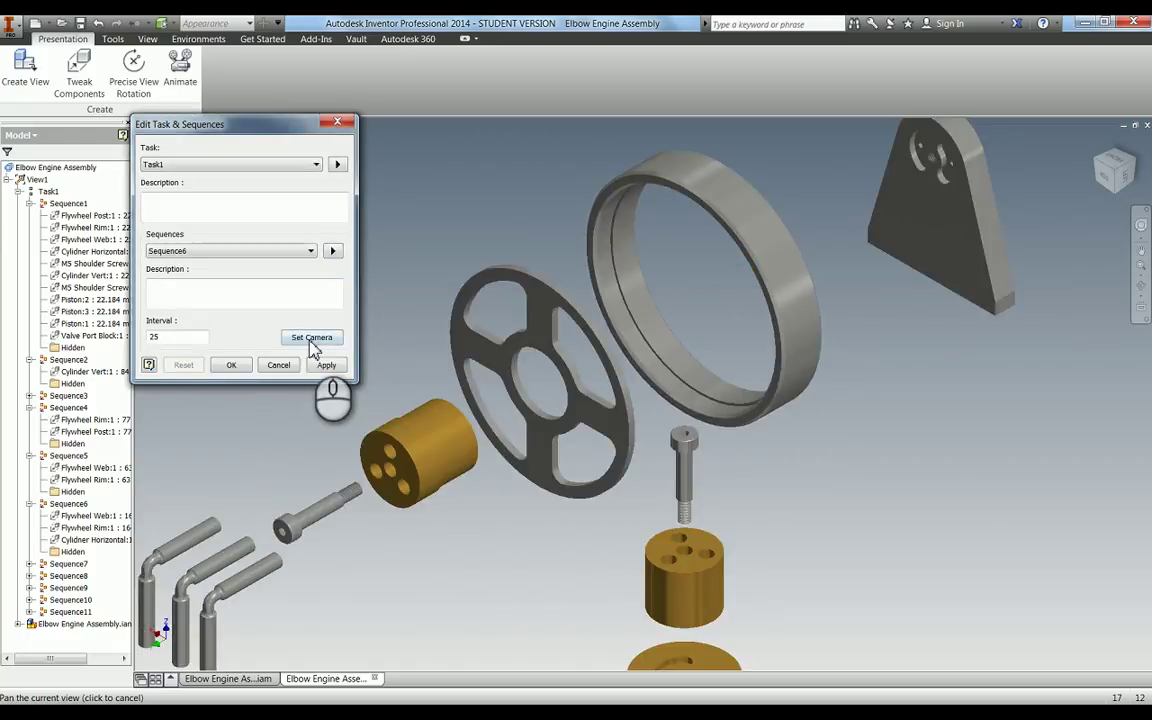
left_click_drag(744, 390, 738, 450)
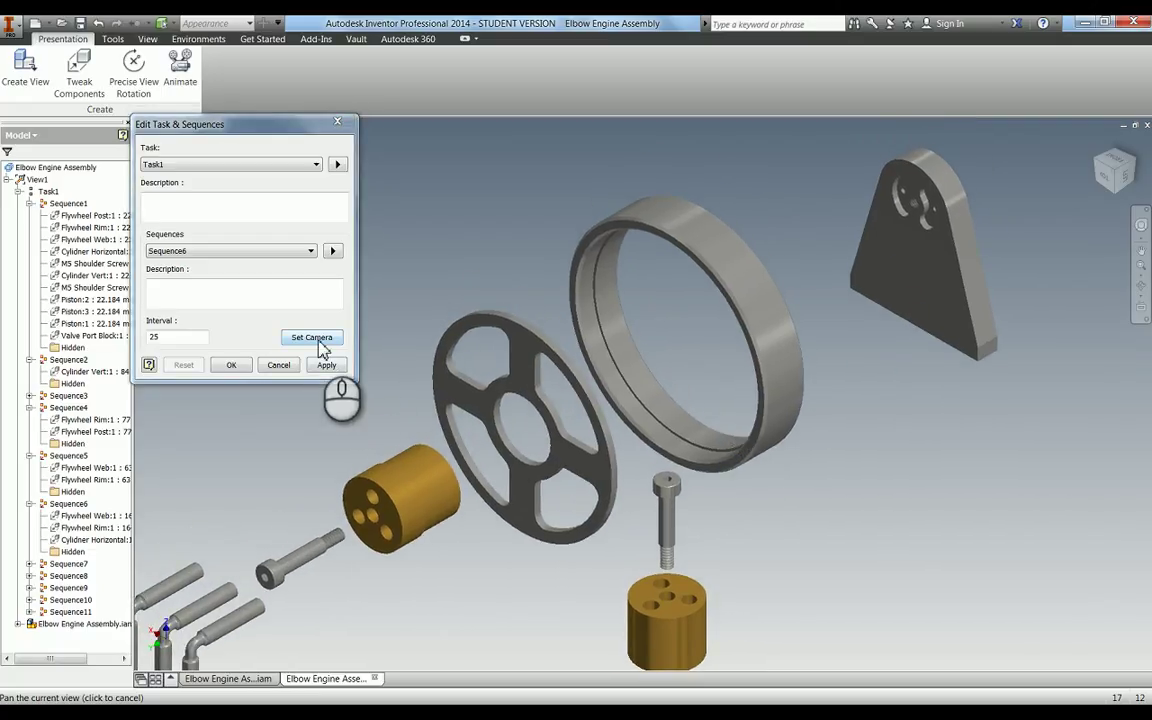
scroll(514, 386, "down", 3)
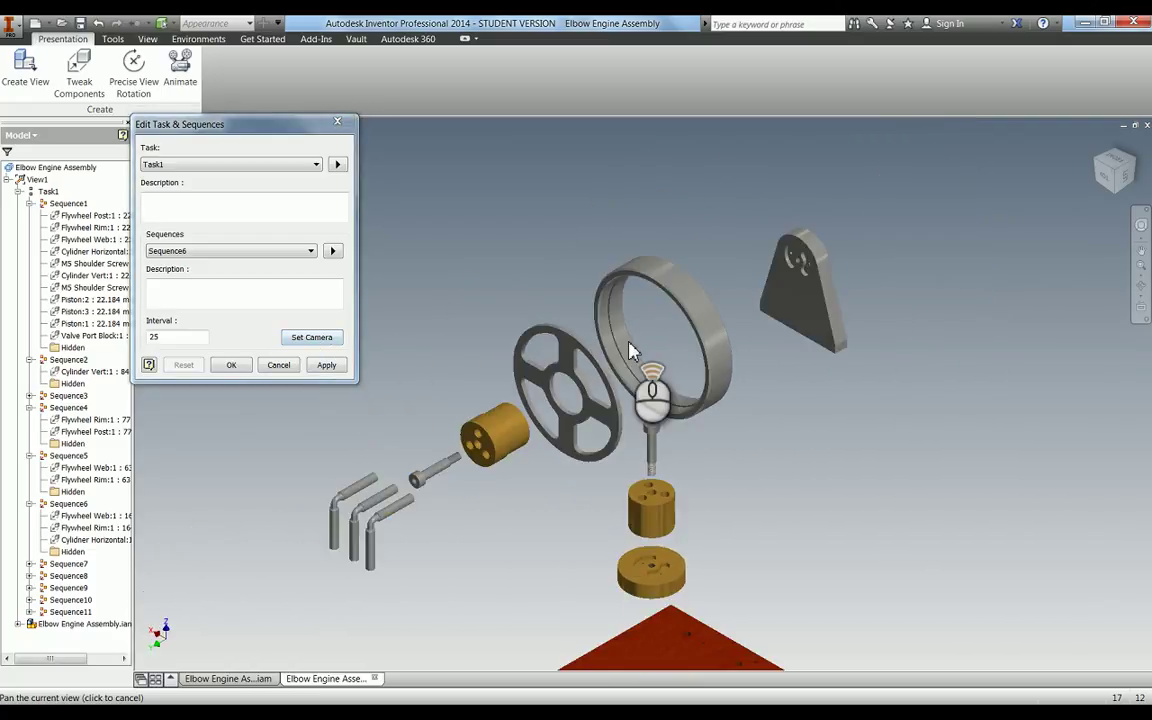
left_click(310, 337)
left_click(327, 365)
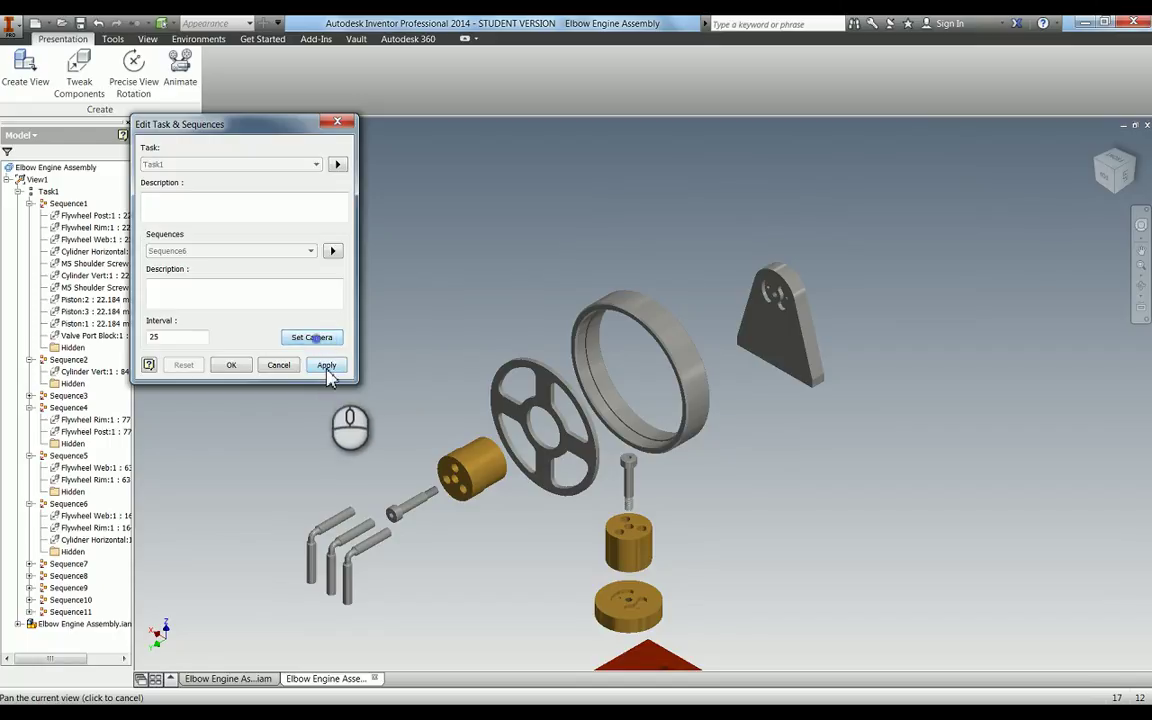
Apply the current wider view of the exploded engine as Sequence7's camera.
left_click(203, 252)
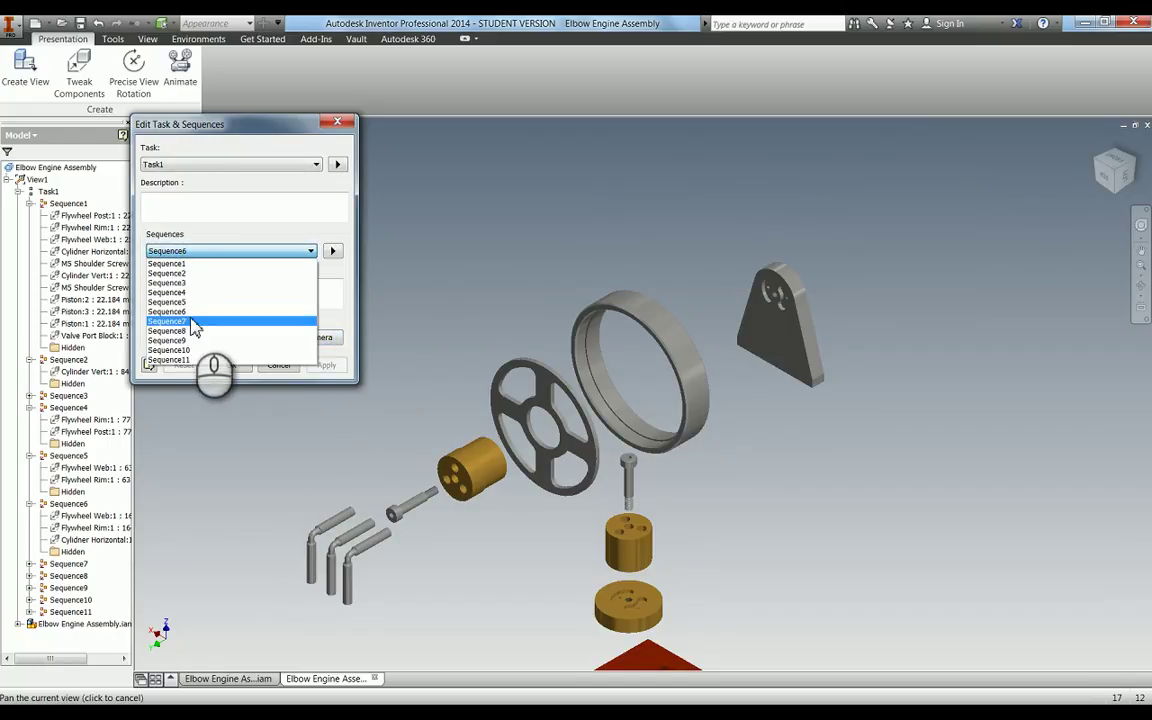
left_click(193, 328)
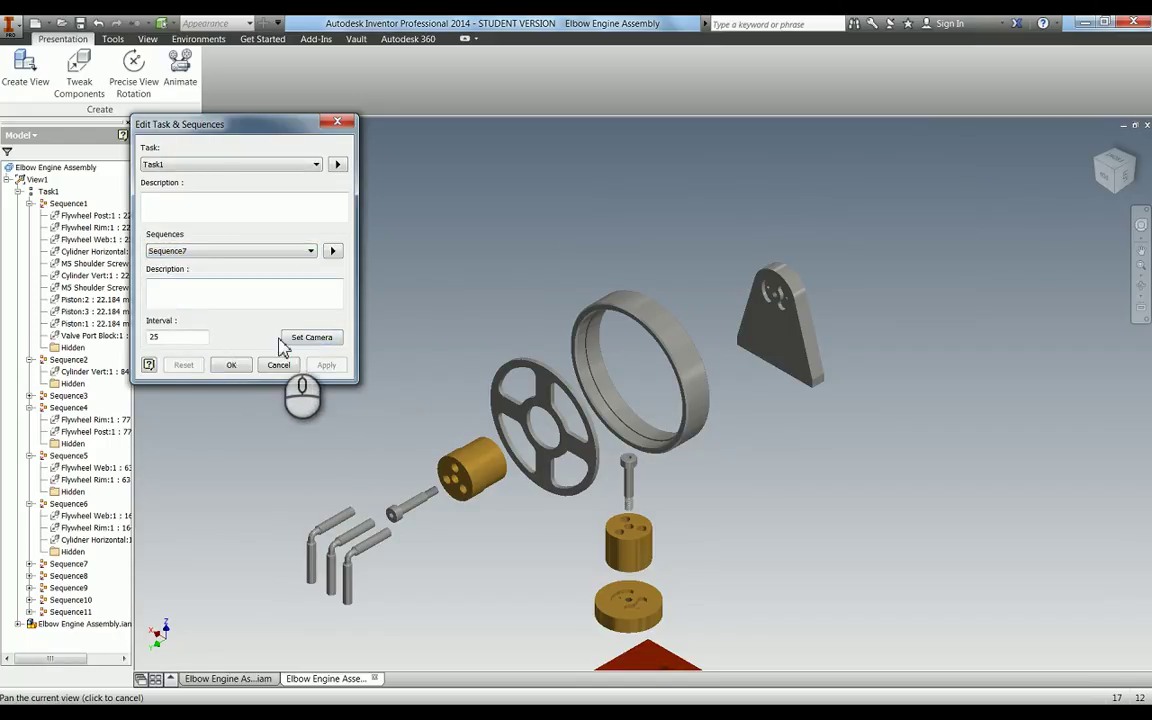
left_click(318, 340)
left_click(328, 362)
Apply the same wider engine view as the camera for Sequence8.
left_click(250, 251)
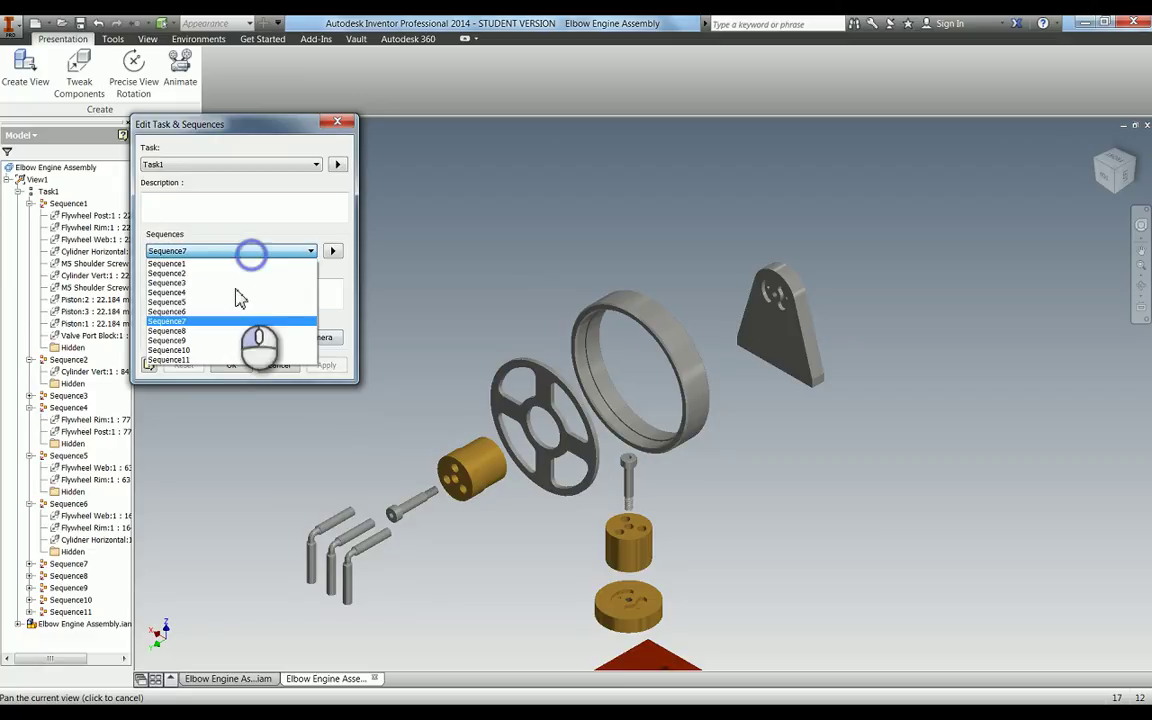
left_click(167, 330)
left_click(312, 338)
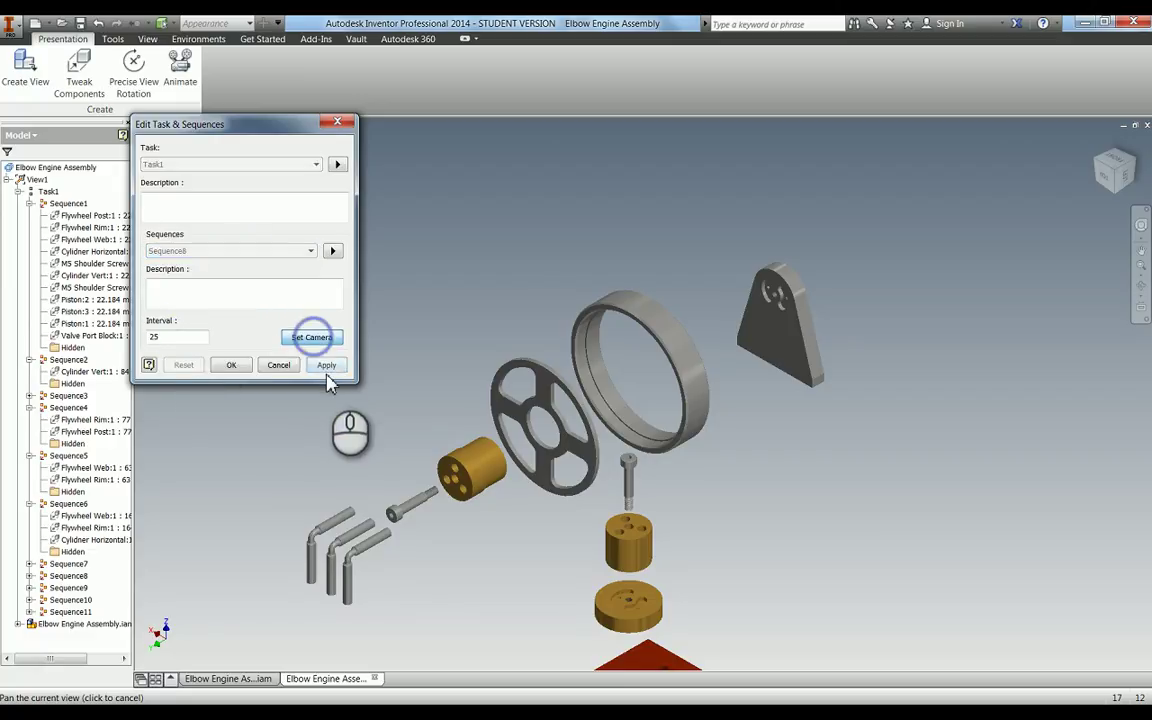
left_click(326, 363)
Select Sequence9 and apply the current wider view as its camera.
left_click(258, 251)
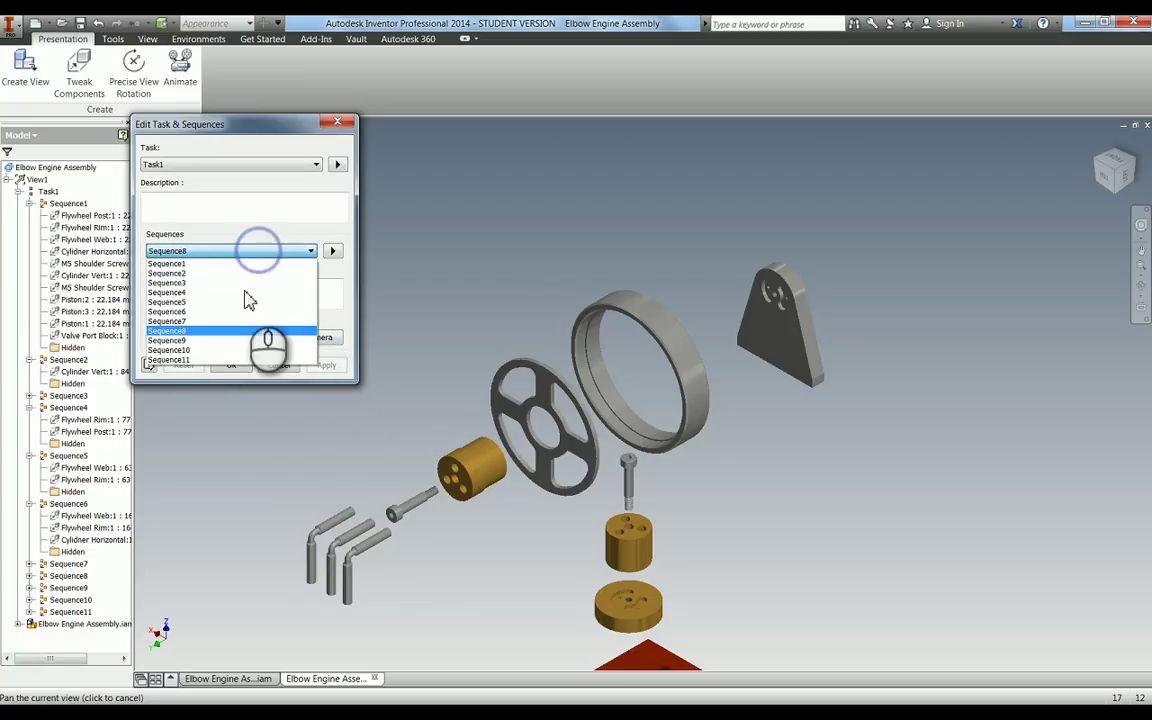
left_click(214, 338)
left_click(314, 340)
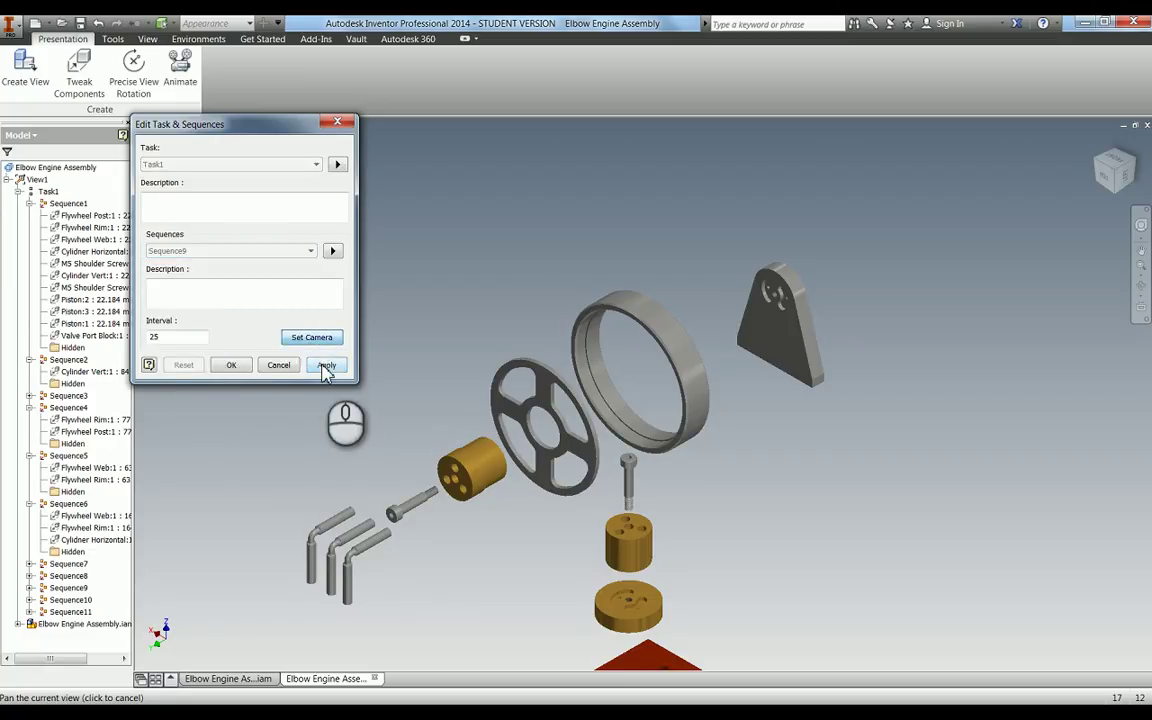
left_click(326, 366)
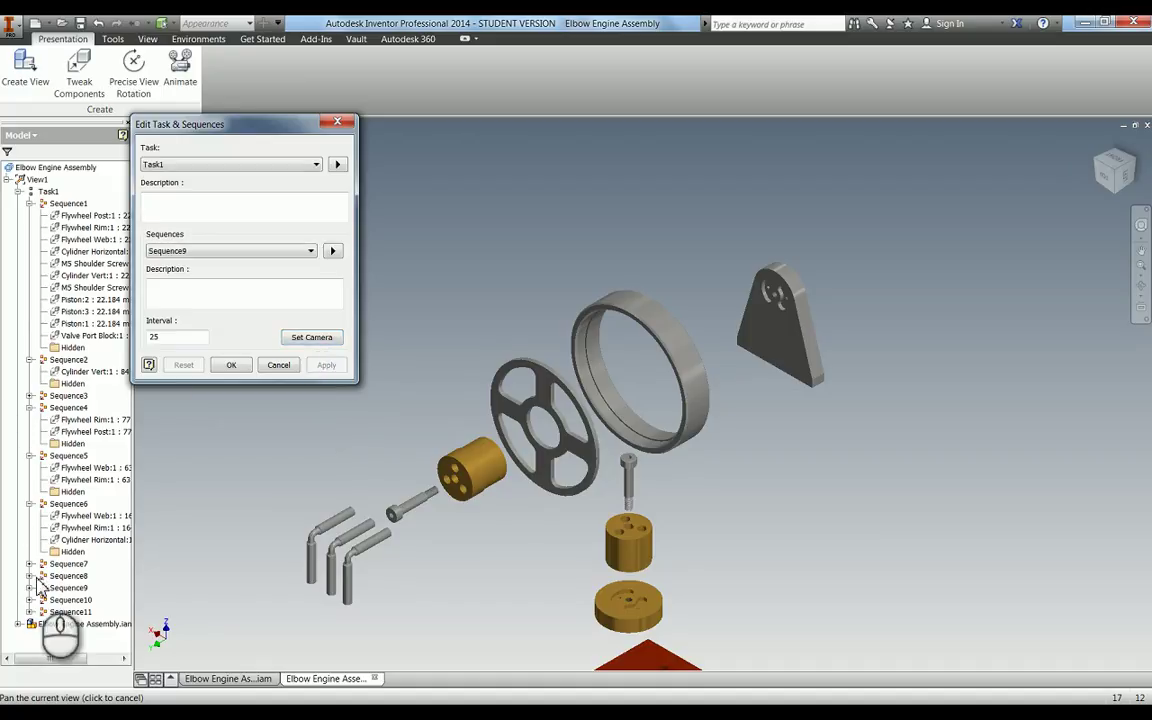
Preview Sequence9's motion and reset it to the exploded position.
left_click(334, 252)
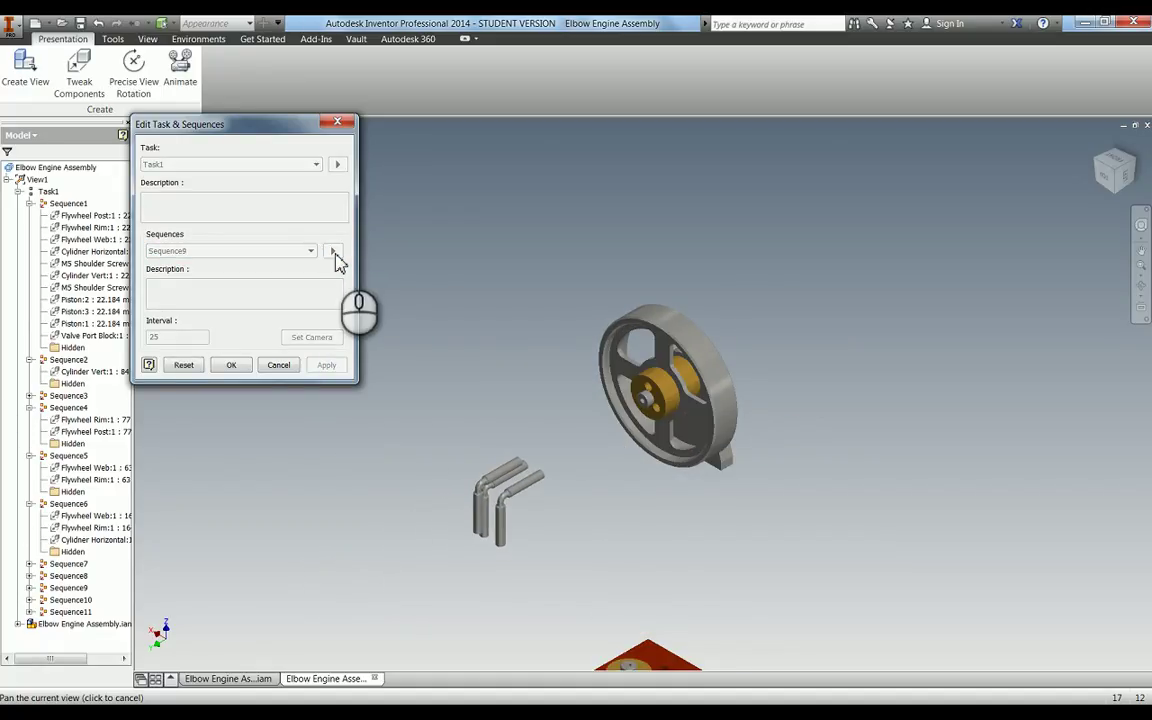
left_click(184, 365)
scroll(573, 427, "down", 4)
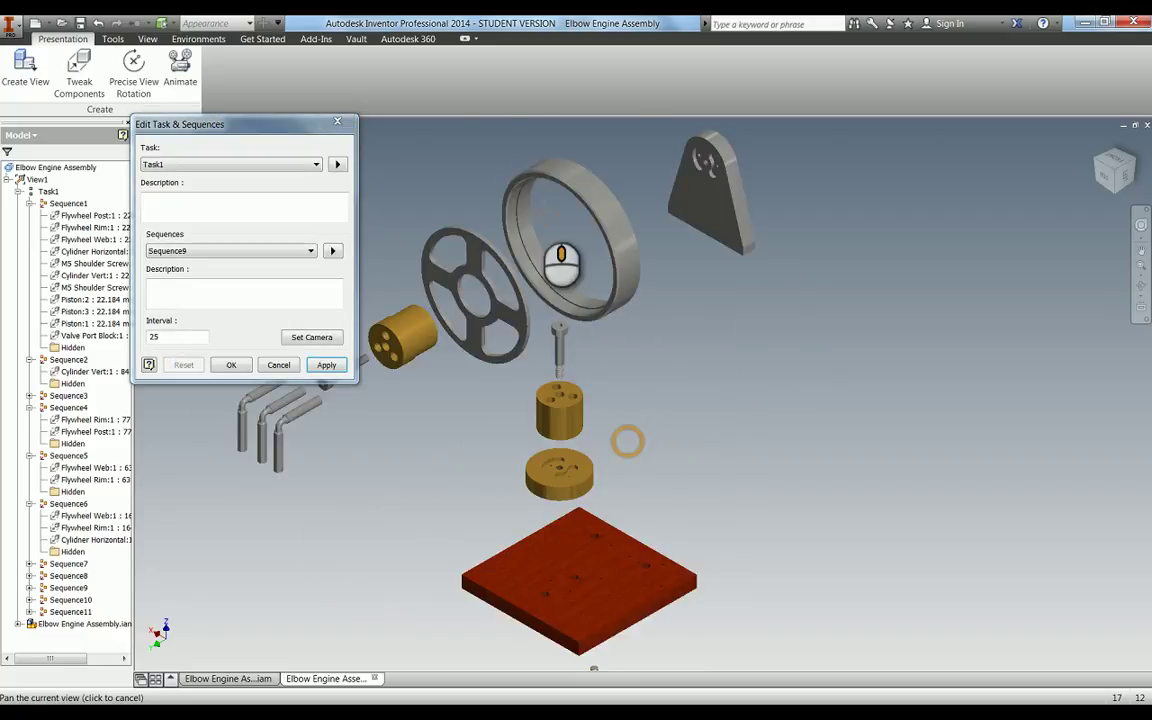
scroll(573, 427, "up", 4)
scroll(586, 411, "down", 5)
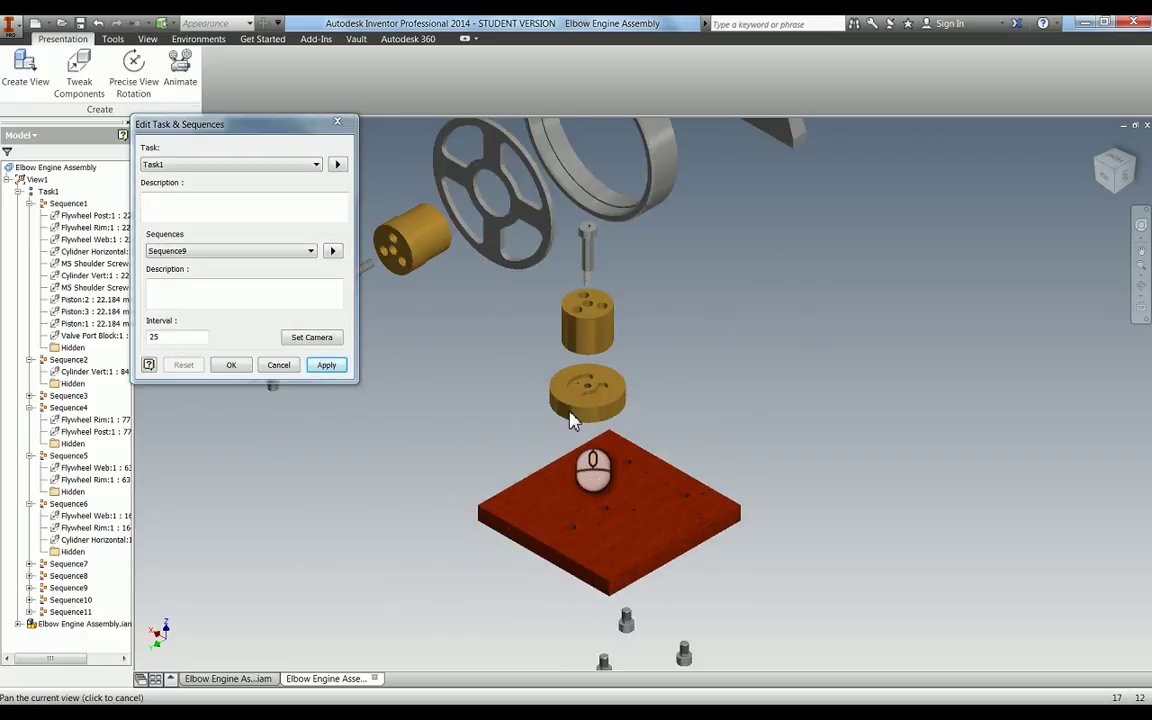
Preview and reset Sequence10, and apply a wider view of the entire exploded engine with base and screws as its camera.
left_click(201, 250)
left_click(178, 351)
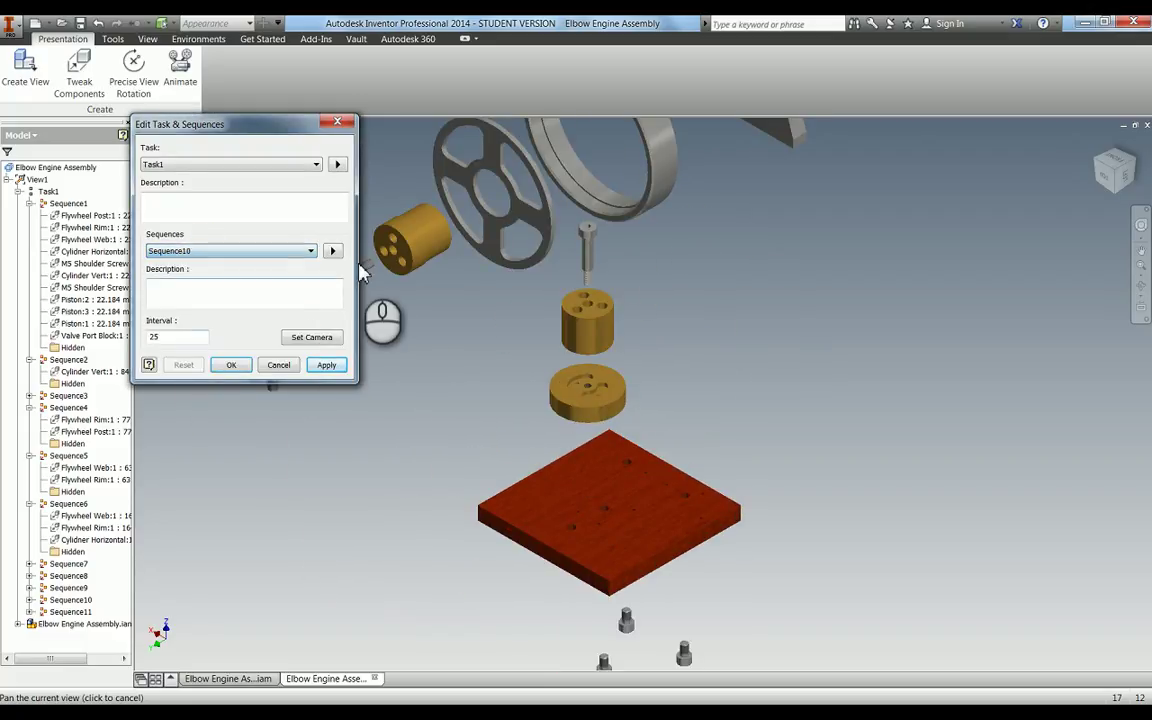
left_click(334, 251)
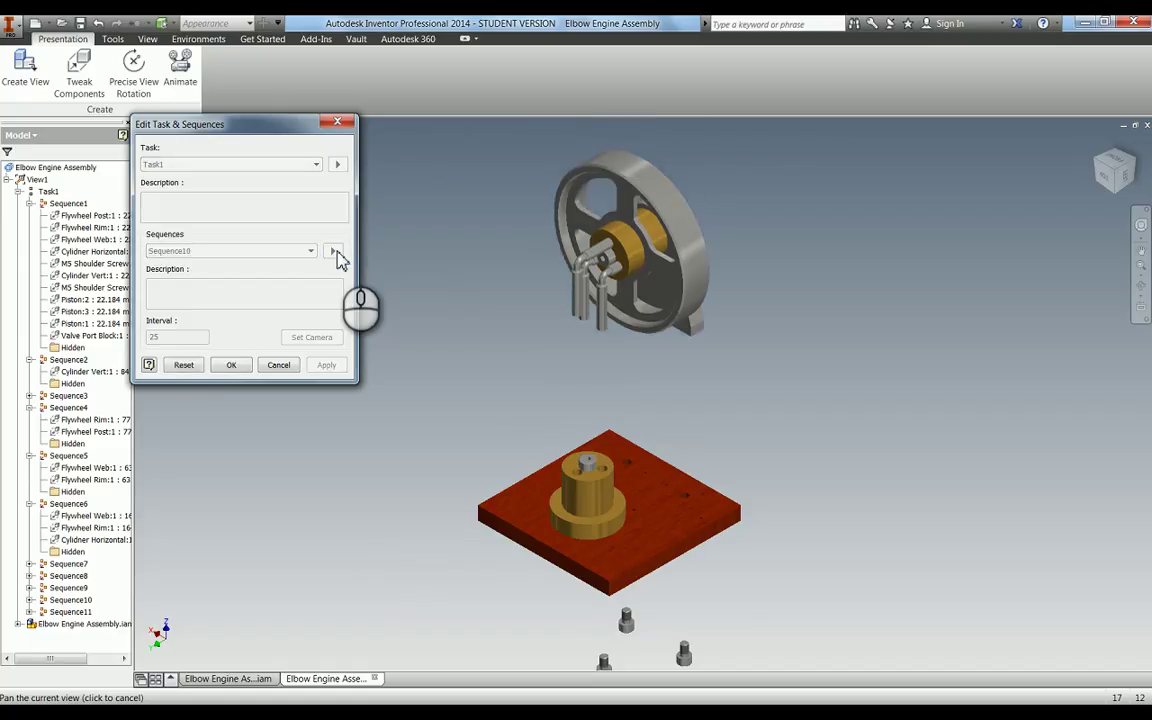
left_click(184, 365)
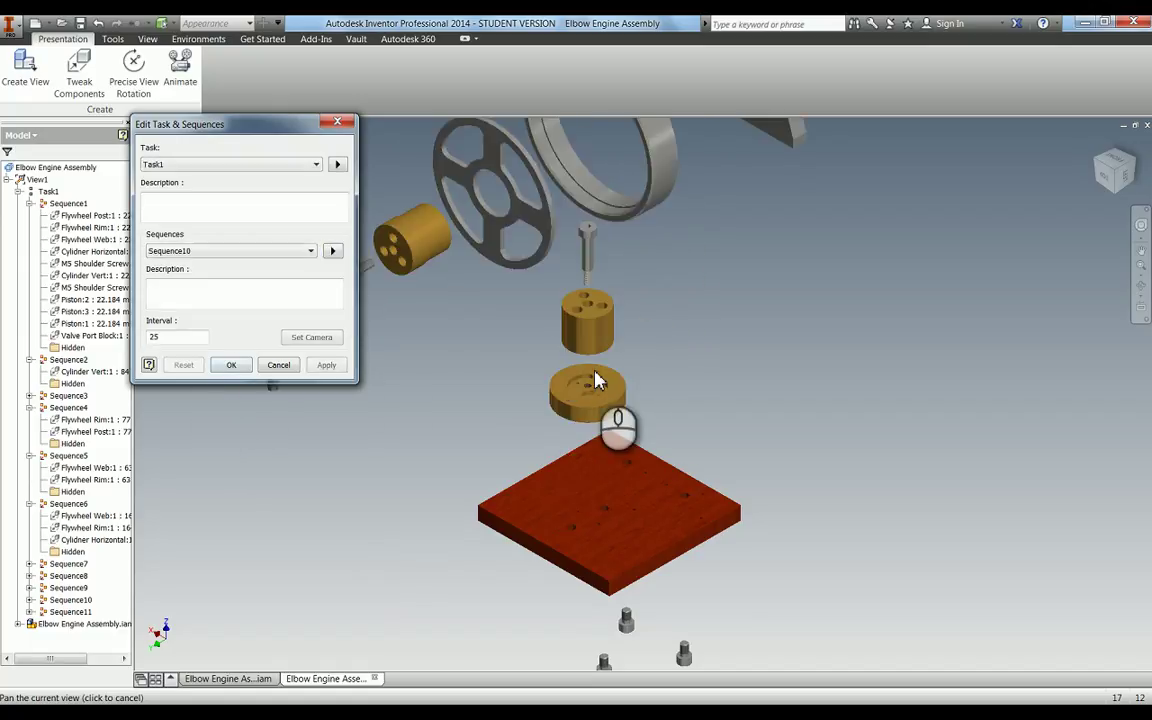
scroll(545, 410, "down", 5)
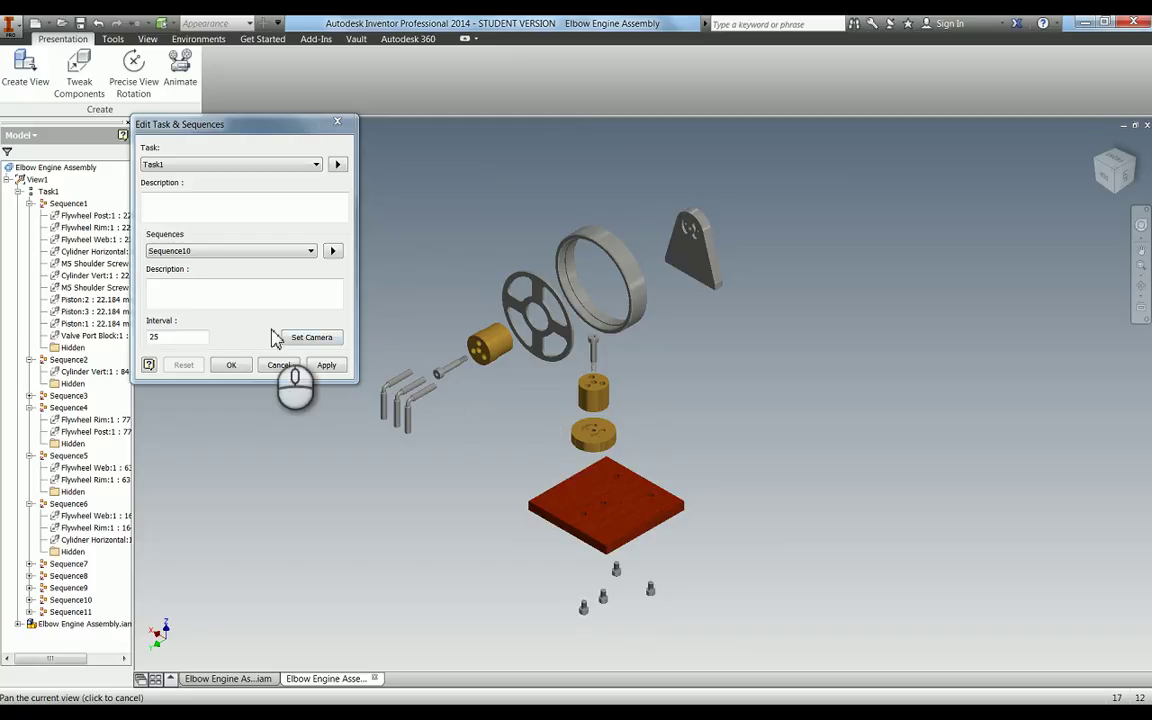
left_click(308, 337)
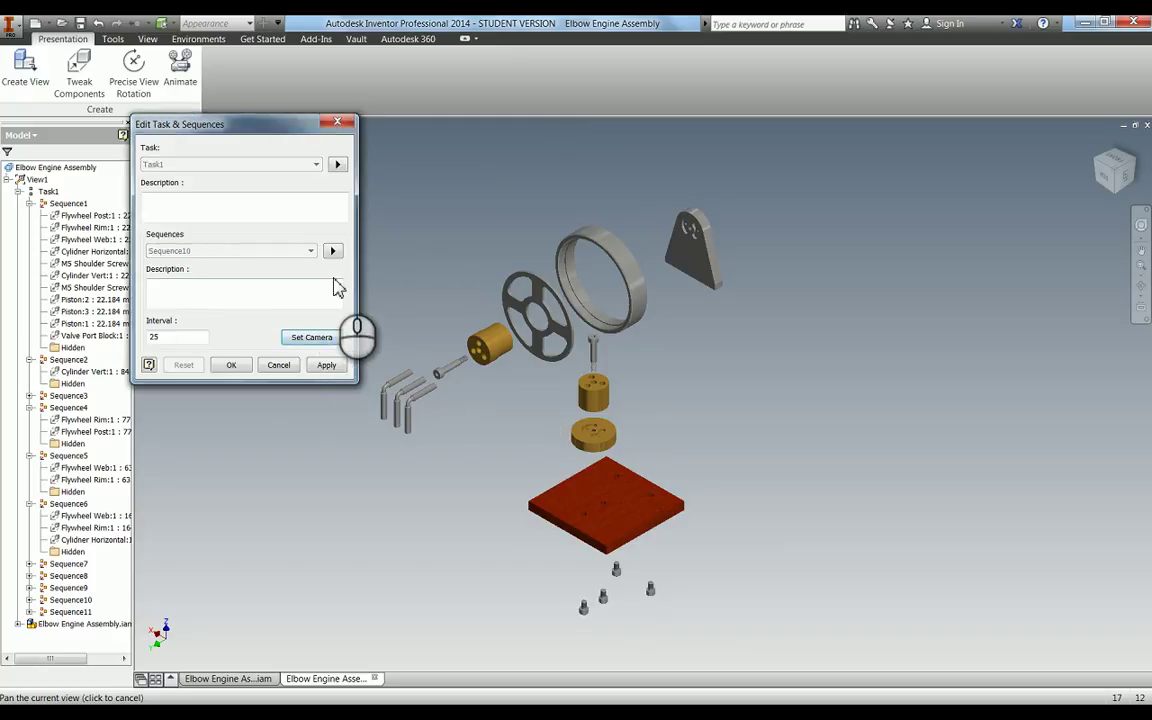
left_click(327, 365)
Apply a close view of the base's underside as Sequence11's camera and finish editing the sequences.
left_click(250, 254)
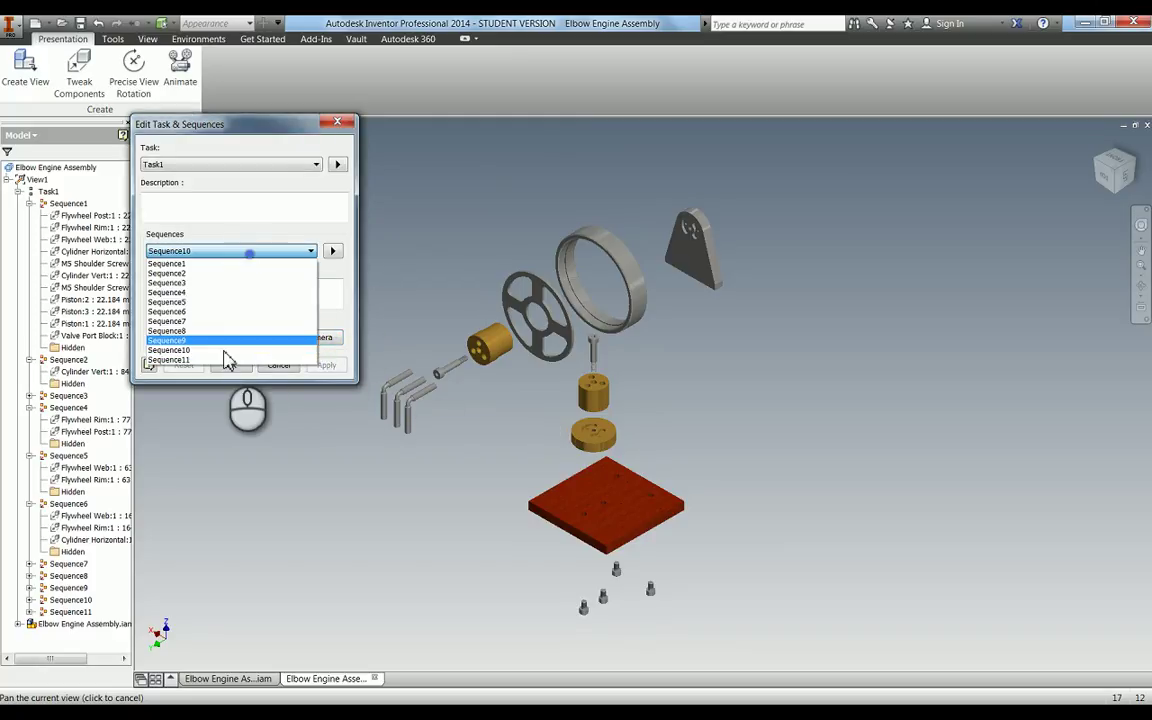
left_click(226, 360)
middle_click_drag(477, 525, 457, 545)
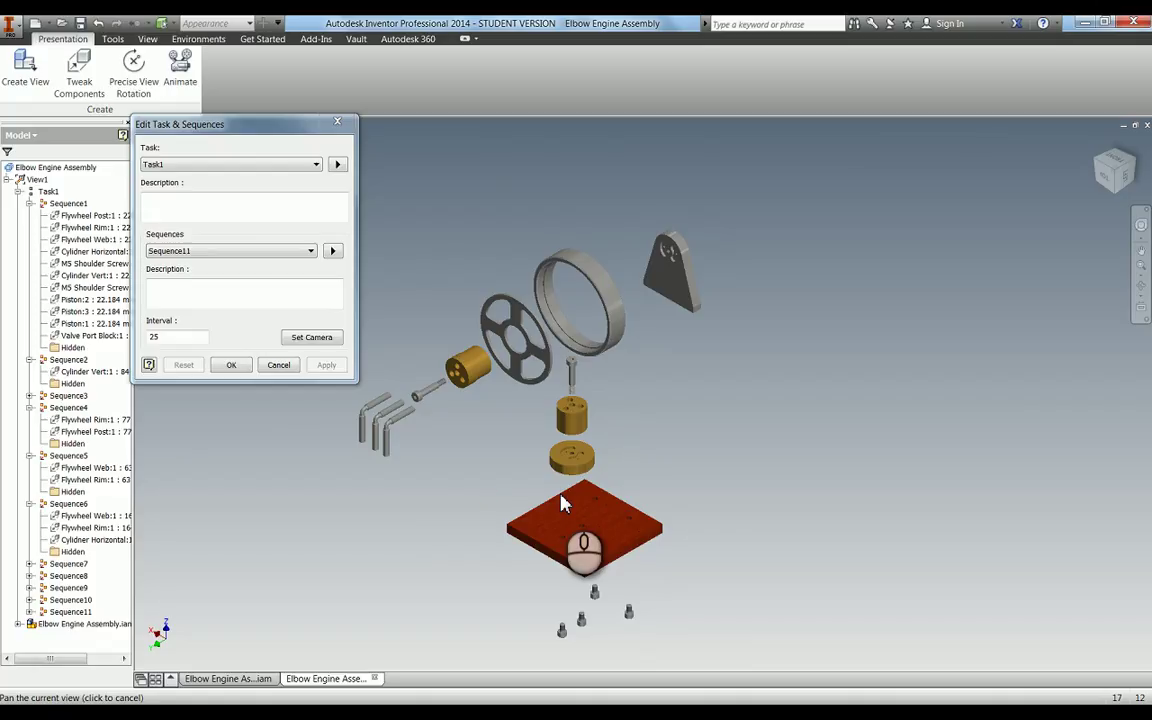
scroll(581, 530, "down", 8)
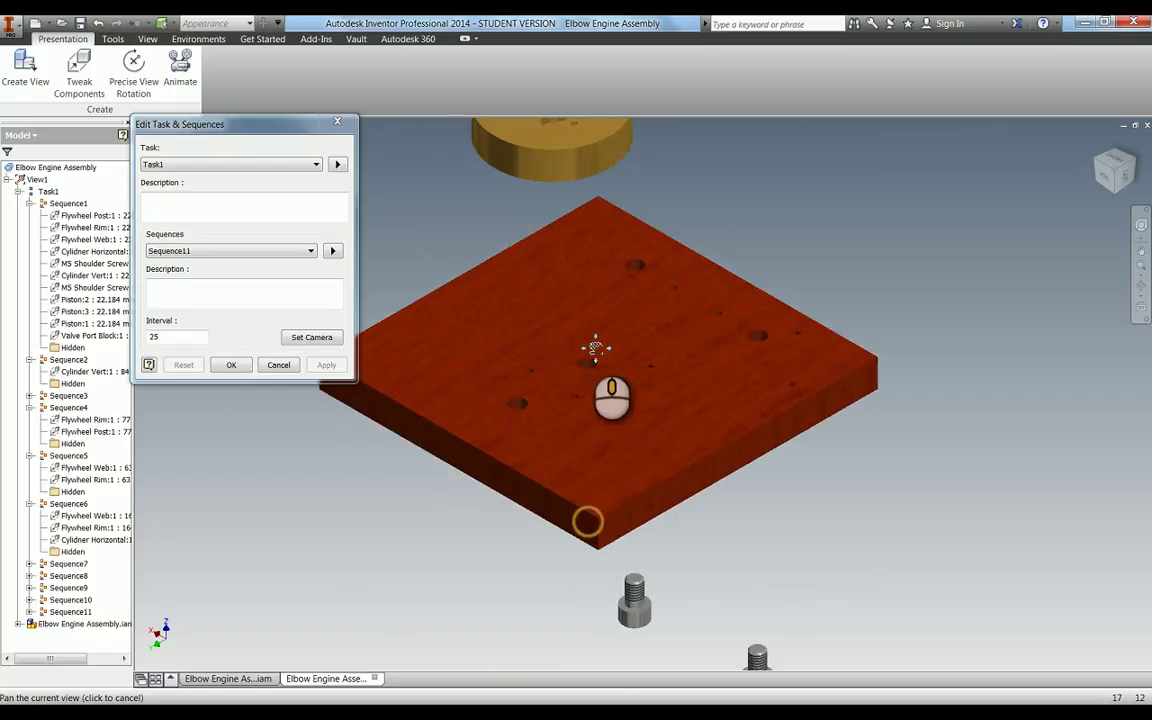
key("F4")
left_click_drag(672, 658, 676, 617)
middle_click_drag(607, 558, 570, 250)
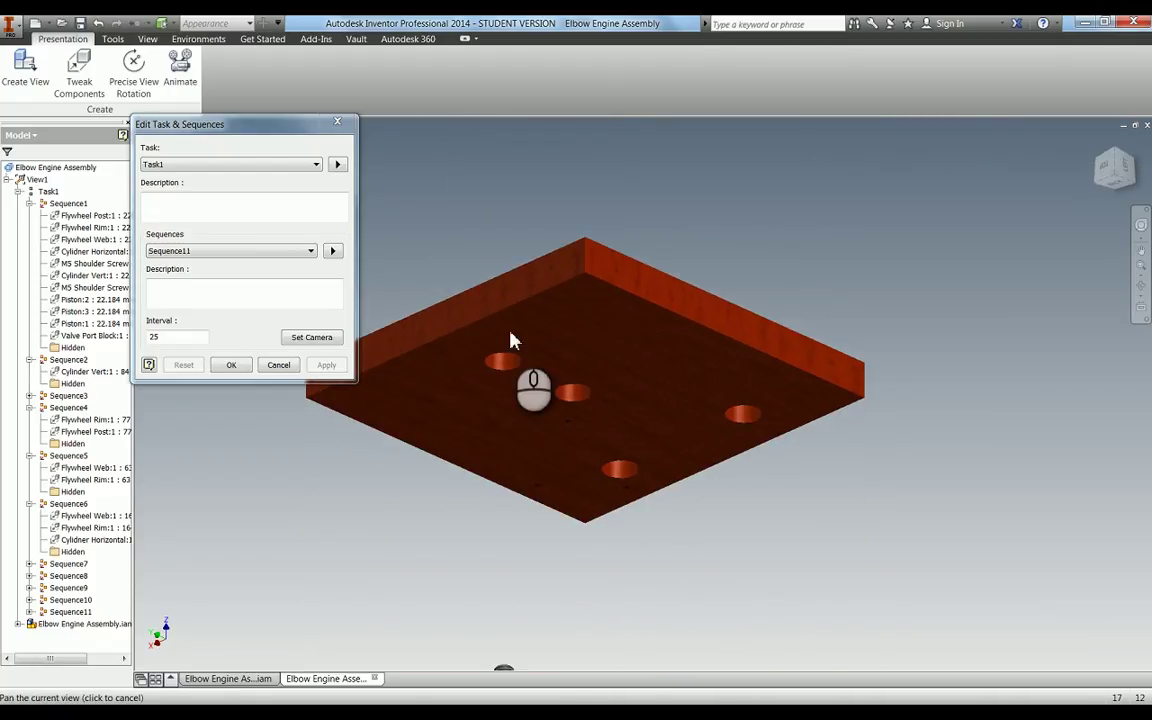
left_click(309, 337)
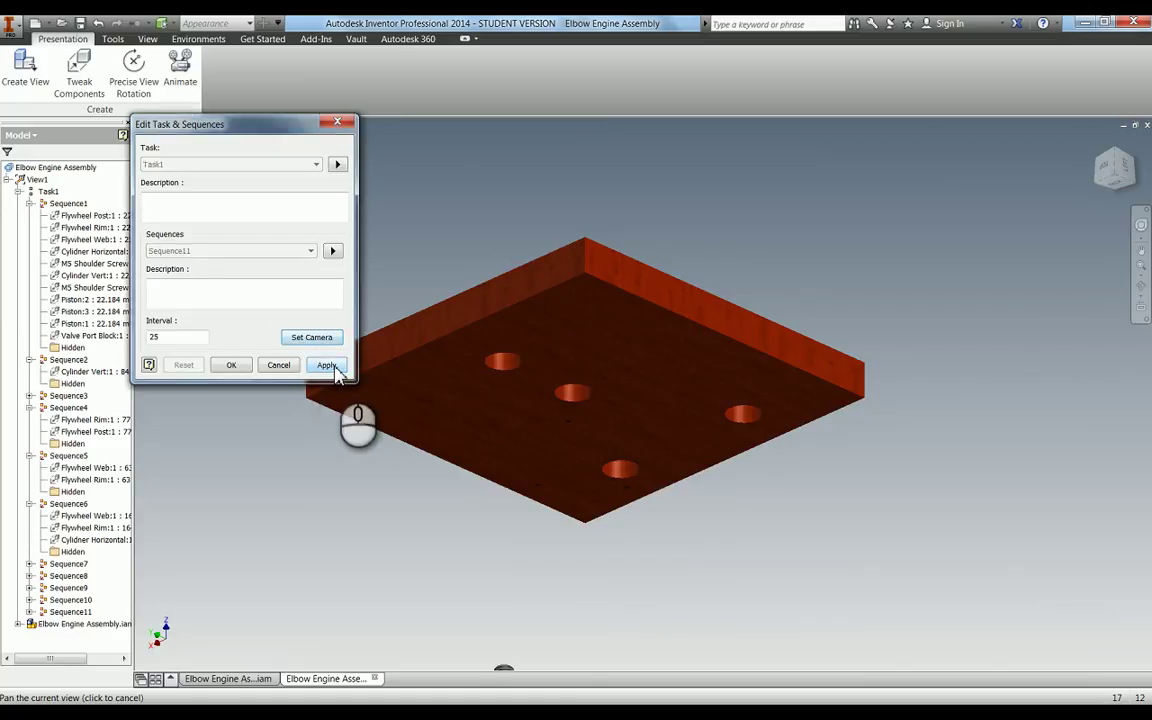
left_click(326, 364)
left_click(232, 364)
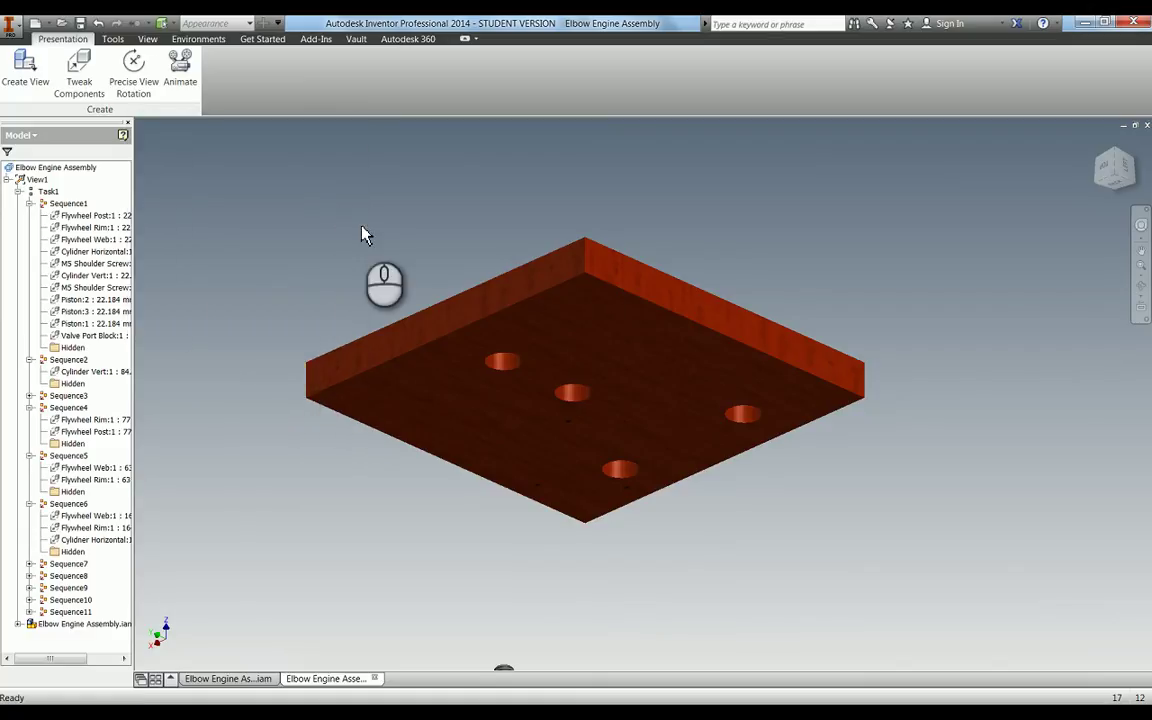
Play the complete assembly animation from the home view and check its list of sequences and tweaks.
key("F6")
left_click(185, 75)
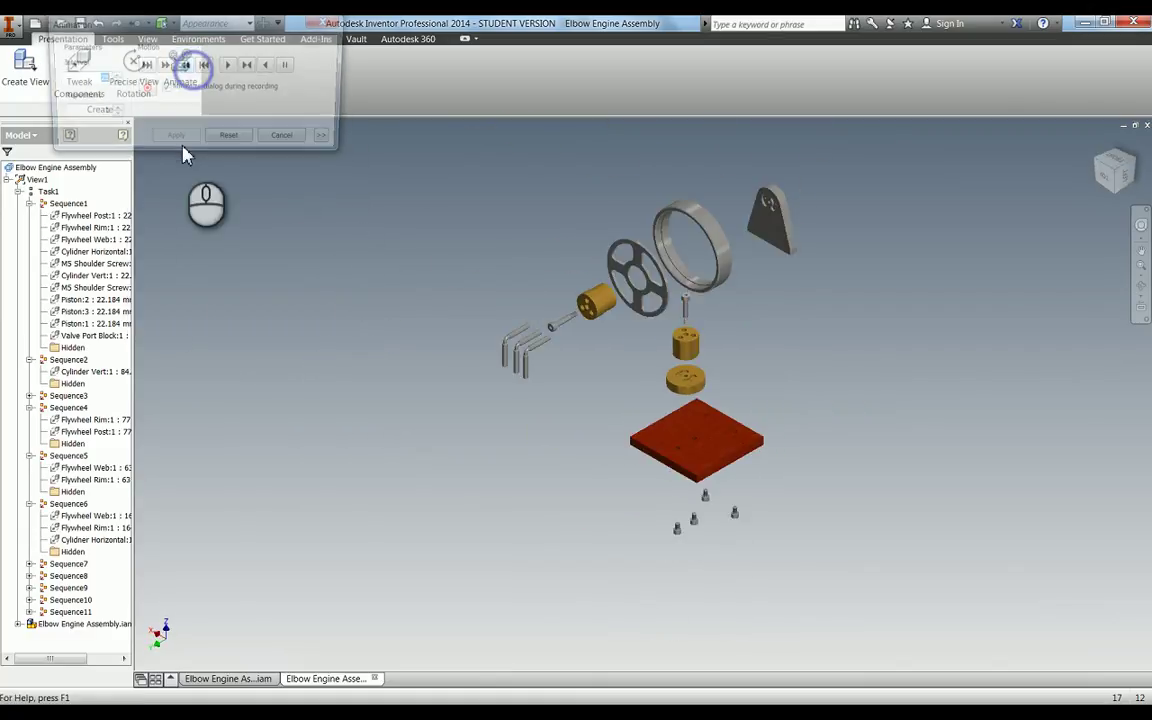
left_click(228, 65)
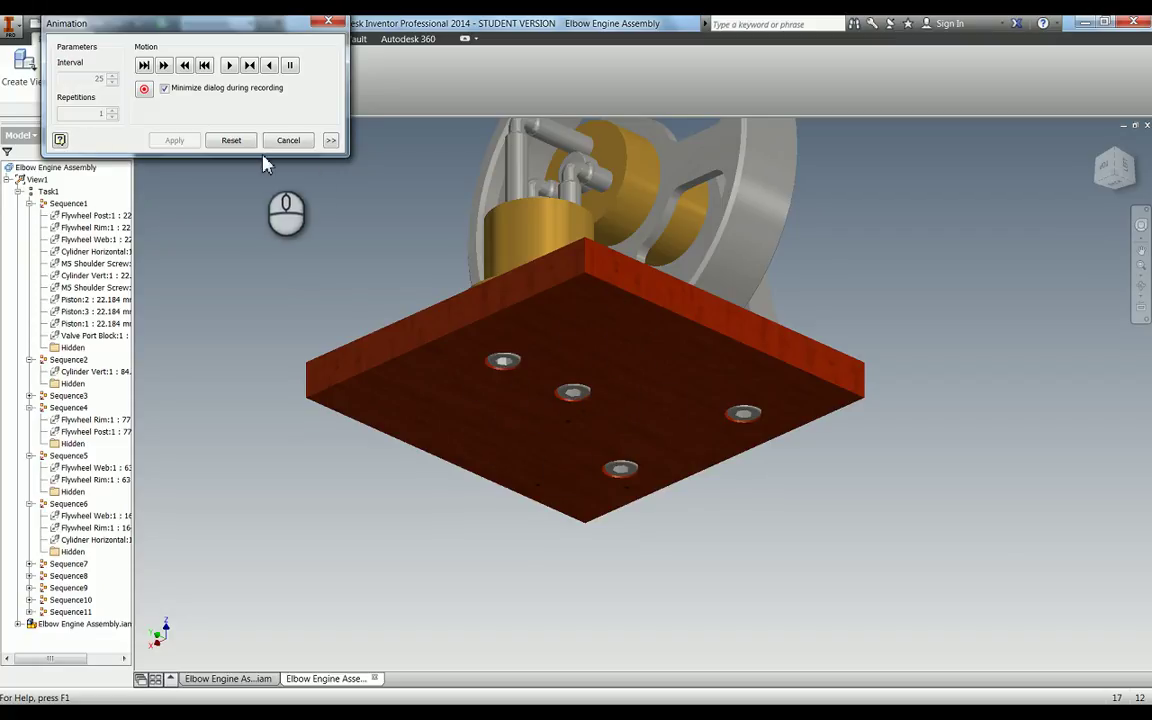
left_click(331, 140)
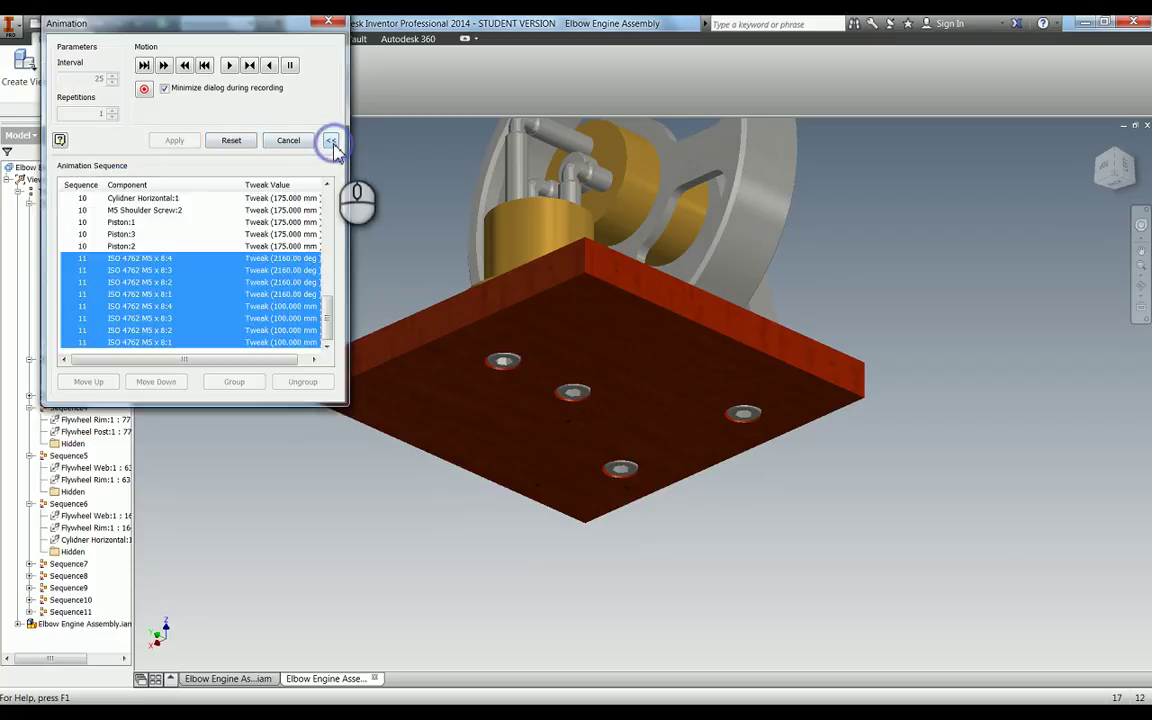
left_click(331, 140)
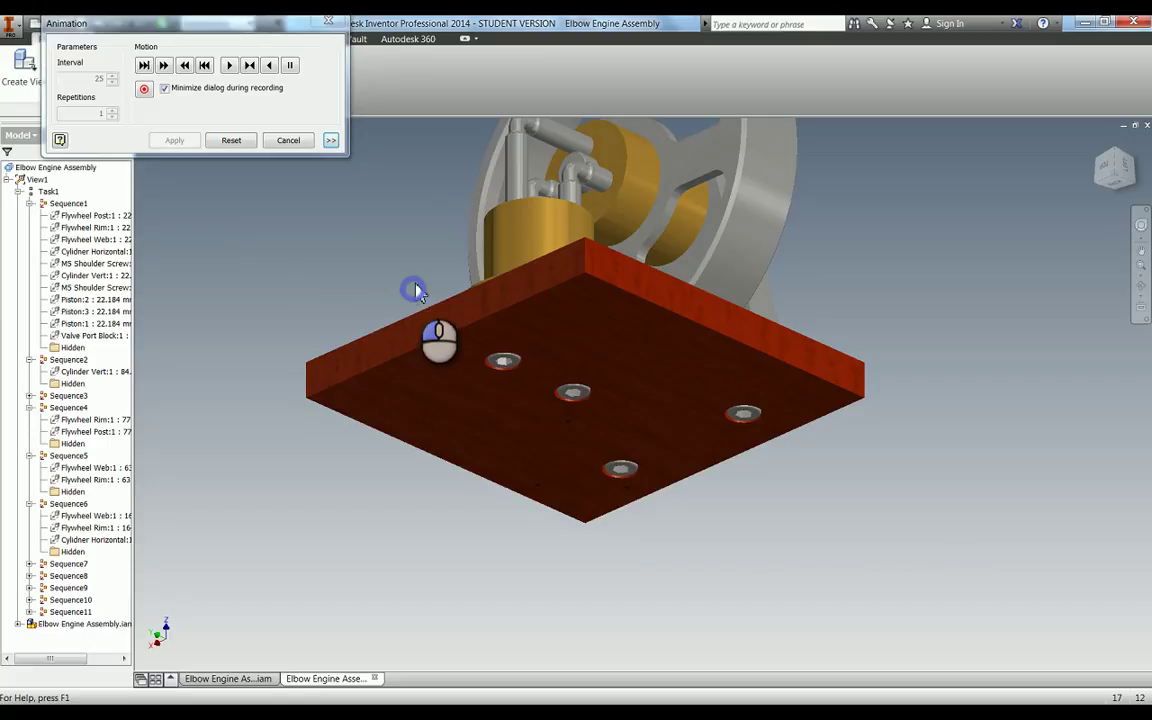
Restore the home view of the assembled engine and set up an animation recording in the WorldSkills Regional Example folder.
scroll(693, 337, "down", 5)
middle_click_drag(693, 337, 708, 331, "shift")
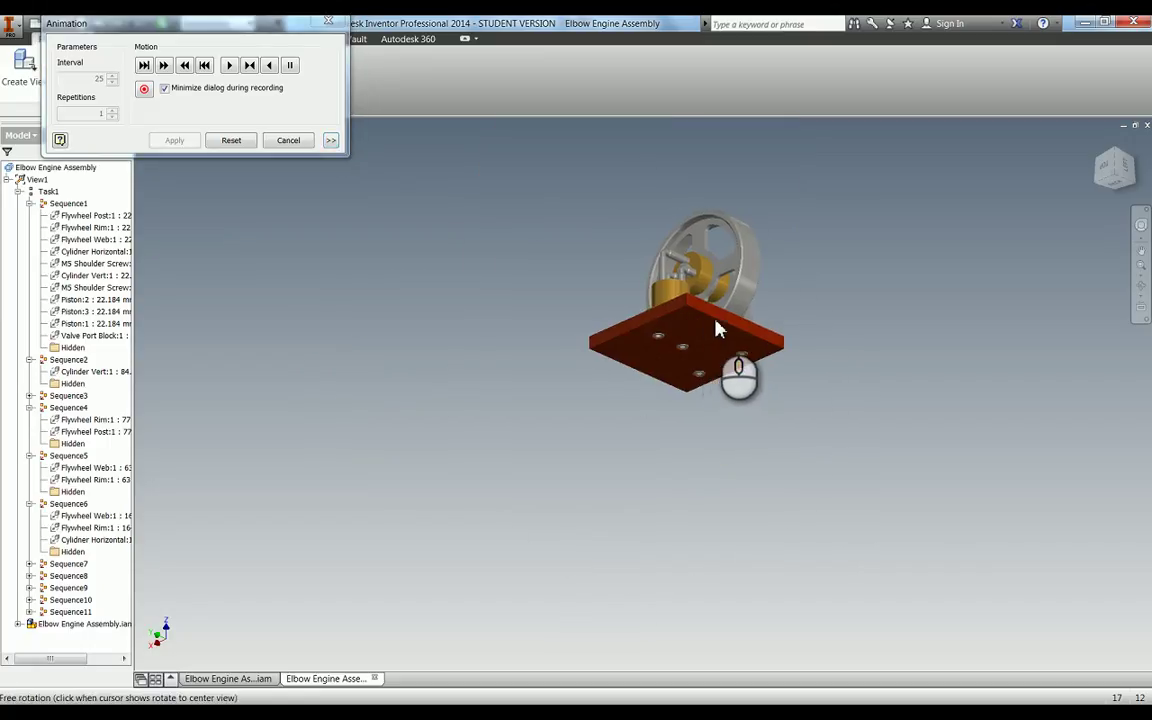
key("F6")
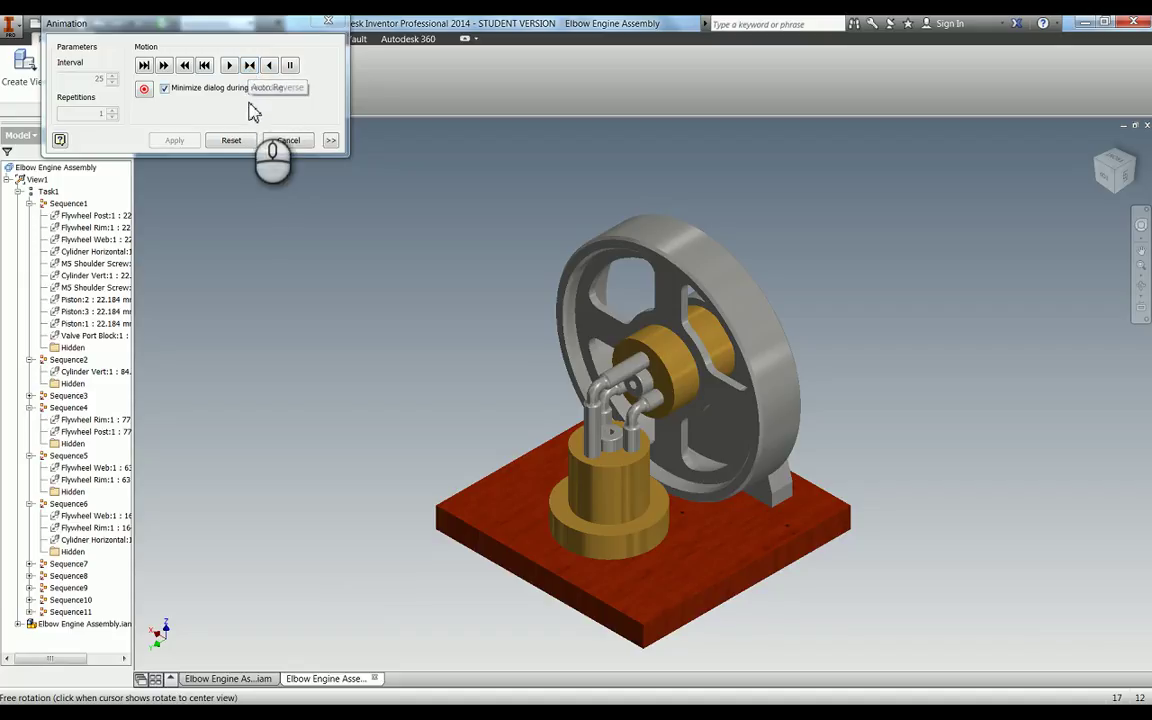
left_click(144, 91)
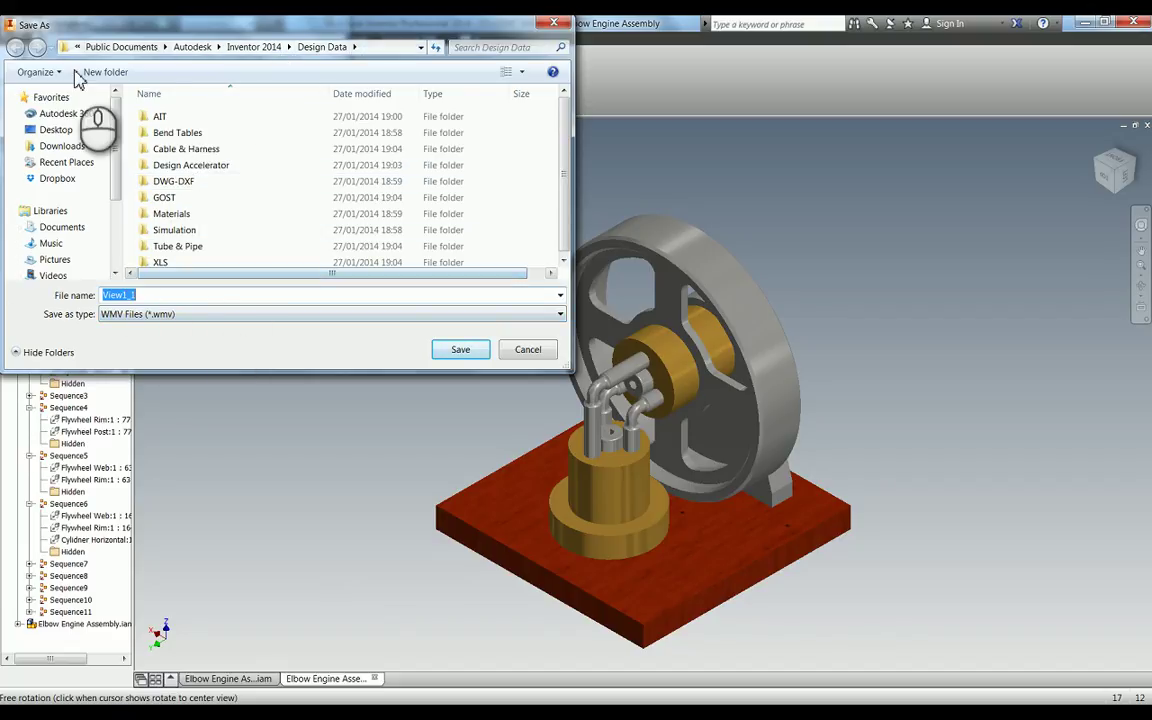
left_click(56, 130)
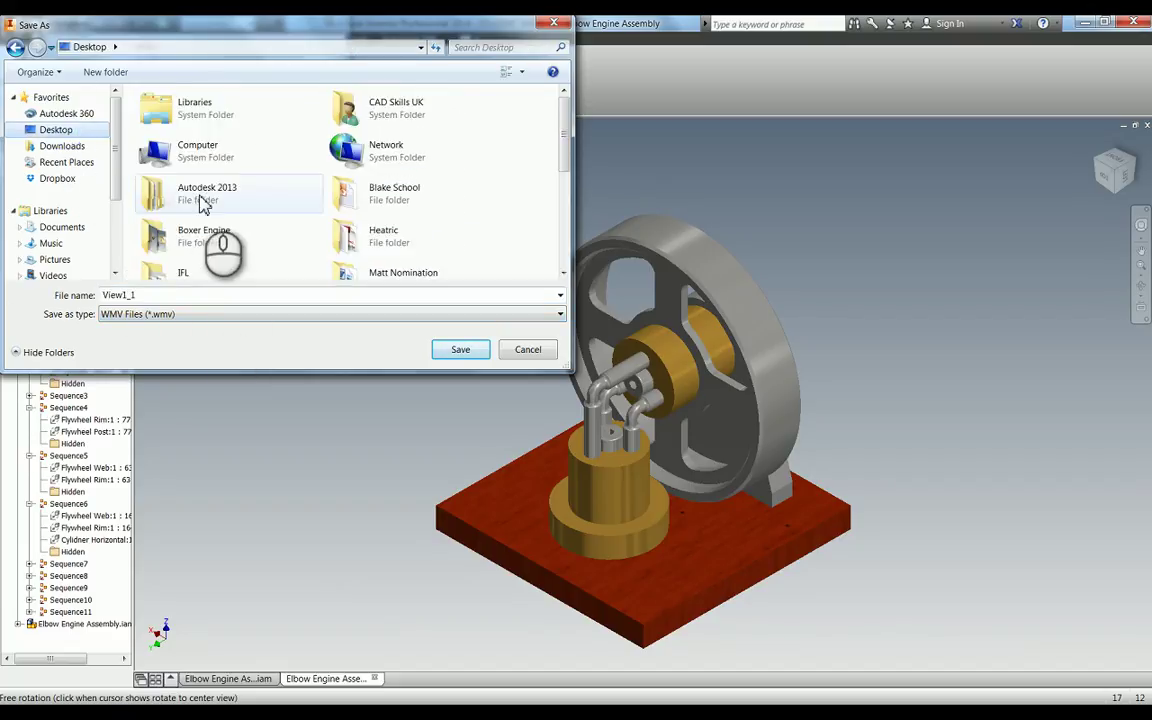
left_click(203, 195)
scroll(203, 203, "down", 5)
key("Return")
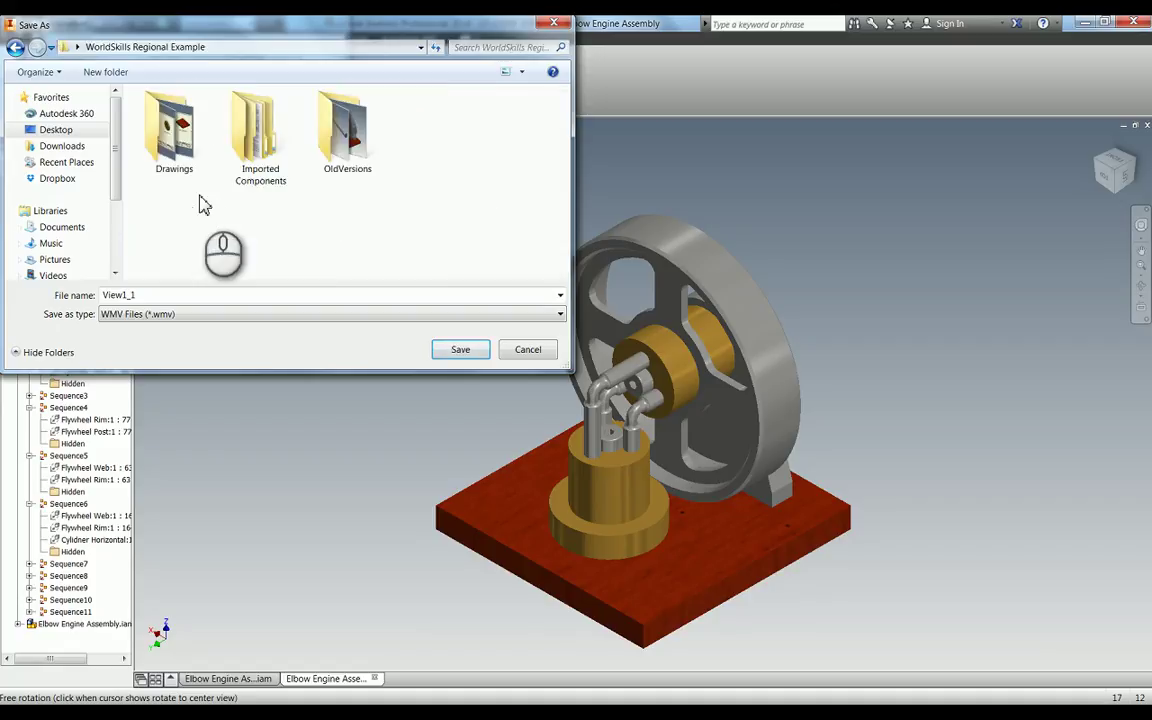
Save the animation recording as an AVI file named Explosion.
left_click(205, 316)
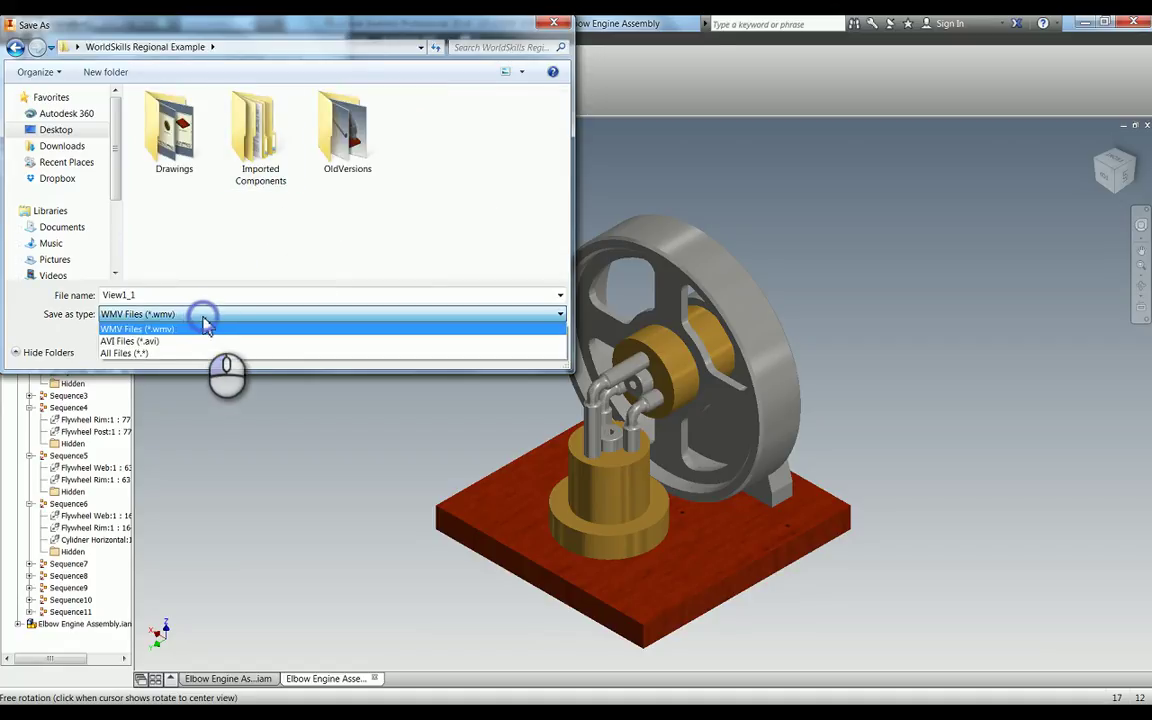
left_click(180, 342)
double_click(157, 296)
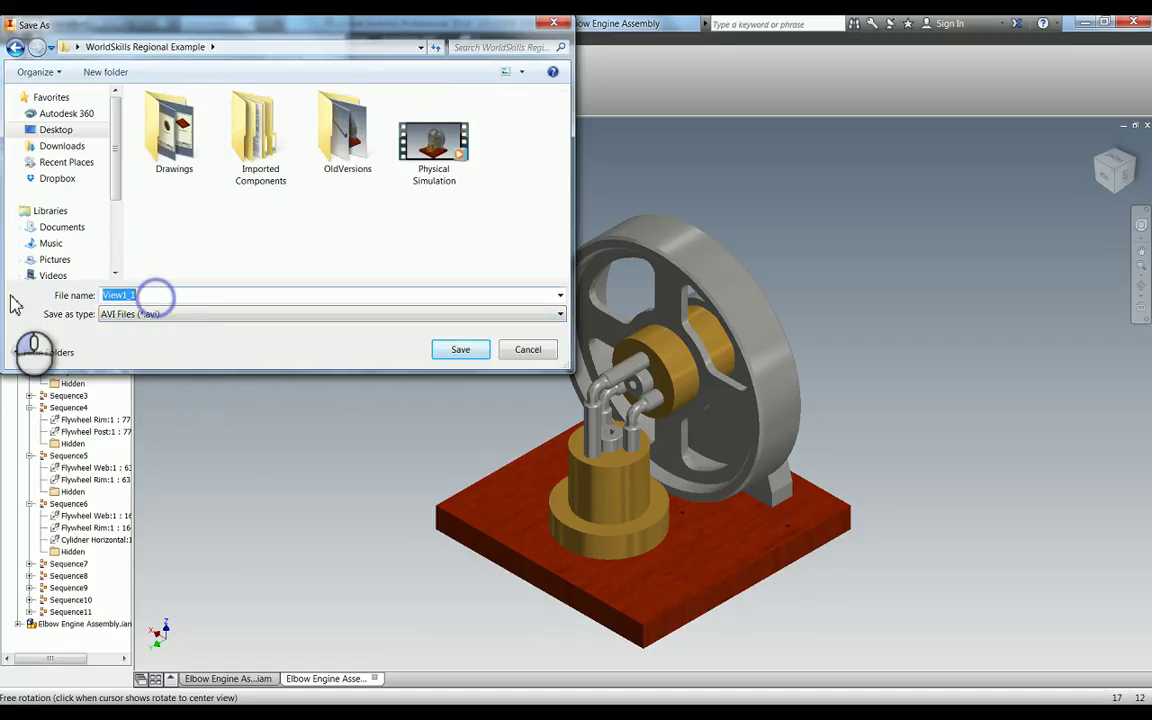
type("Explosion")
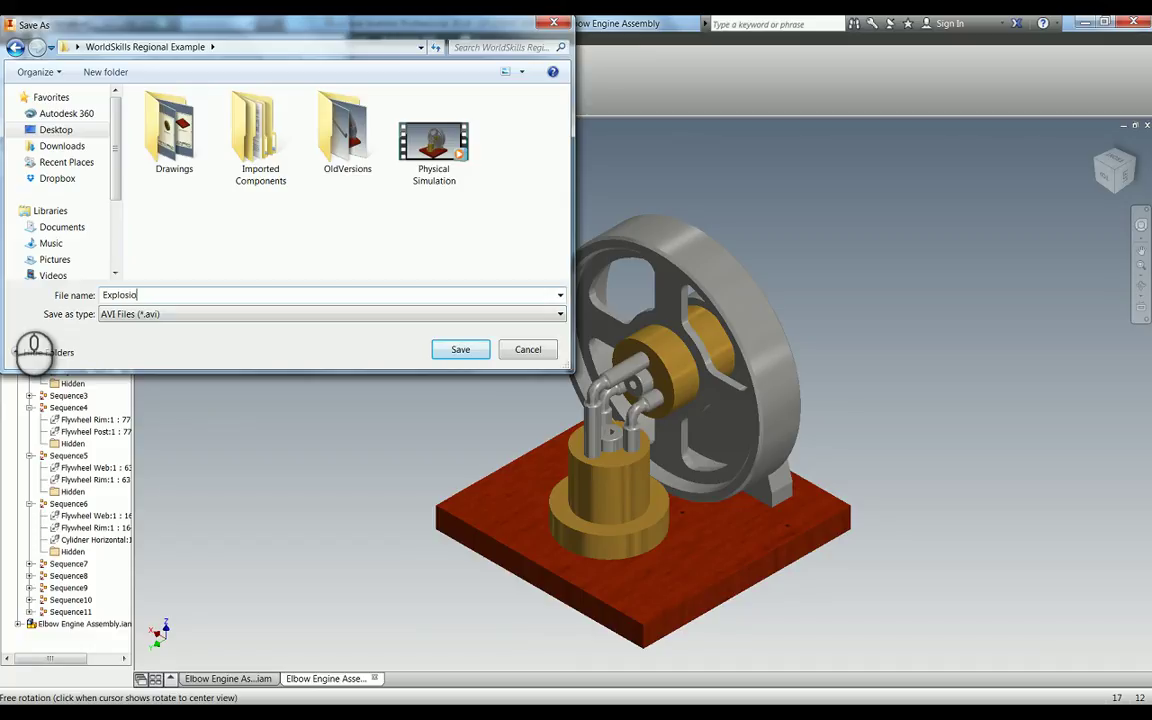
left_click(457, 350)
Try the Intel IYUV codec, but confirm Microsoft Video 1 as the recording's compressor.
left_click(550, 347)
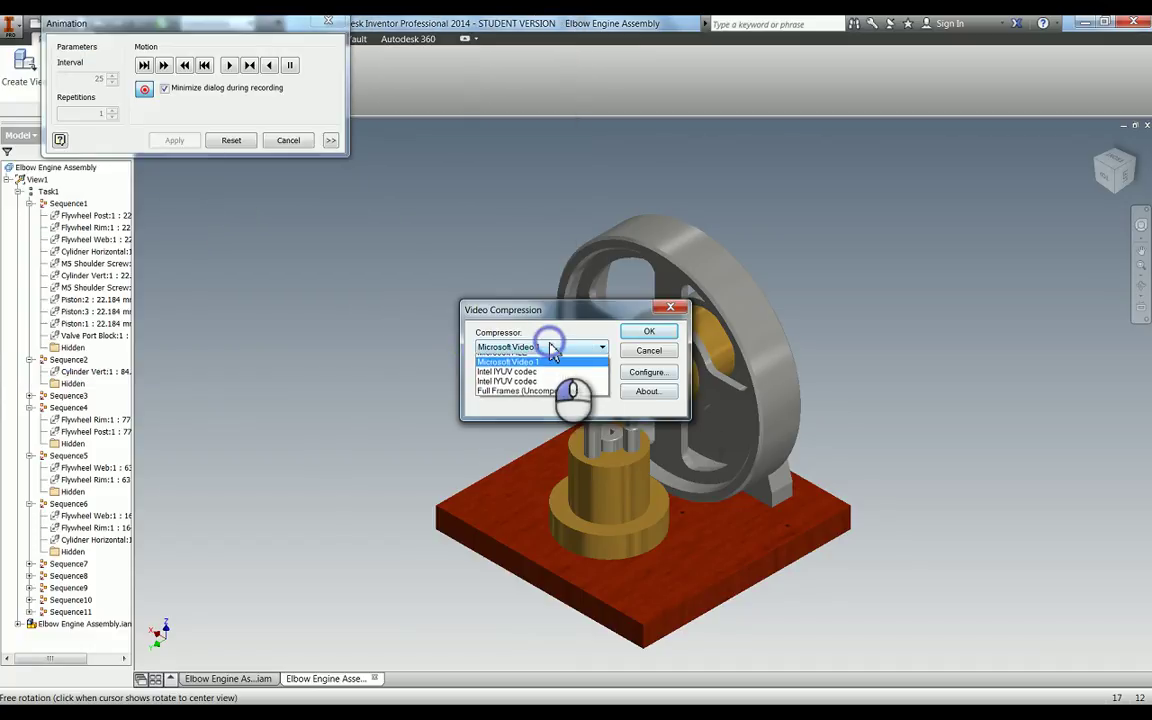
left_click(540, 371)
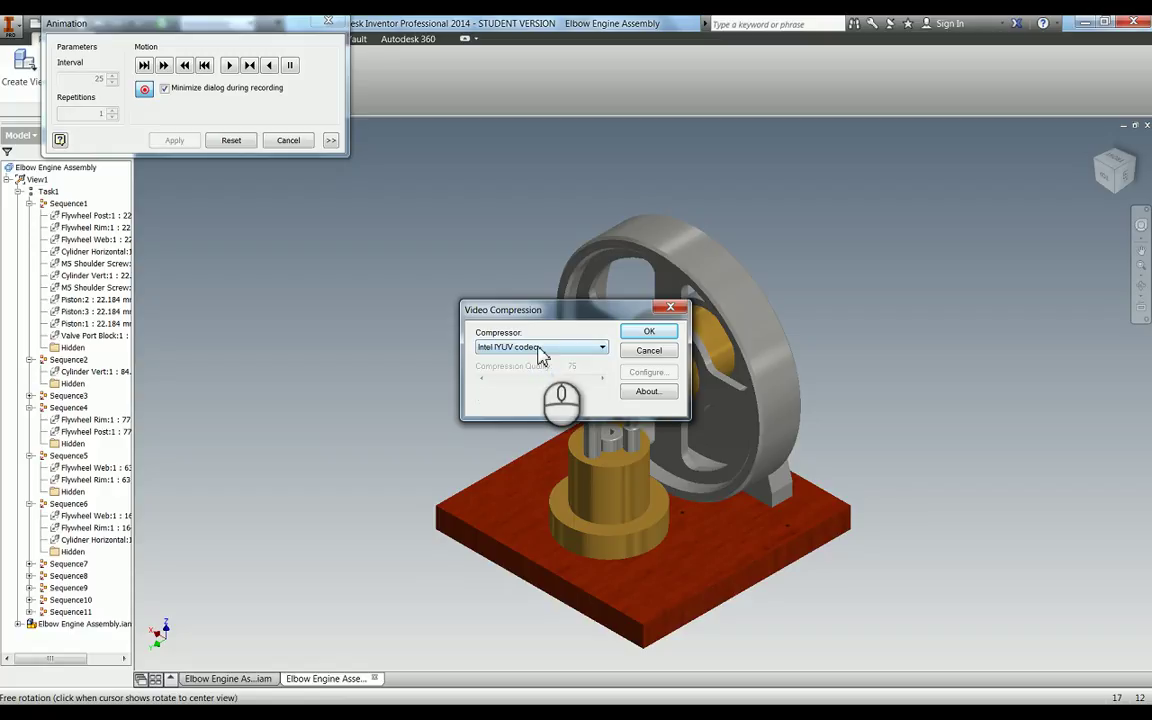
left_click(540, 349)
left_click(527, 381)
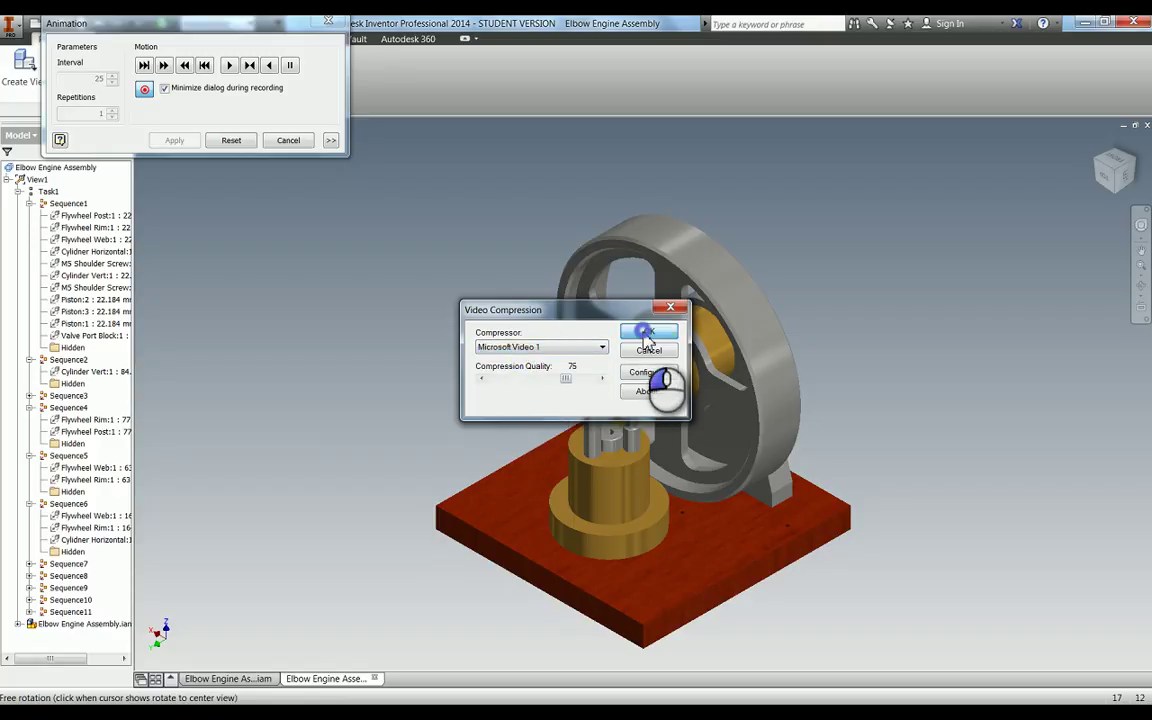
left_click(646, 334)
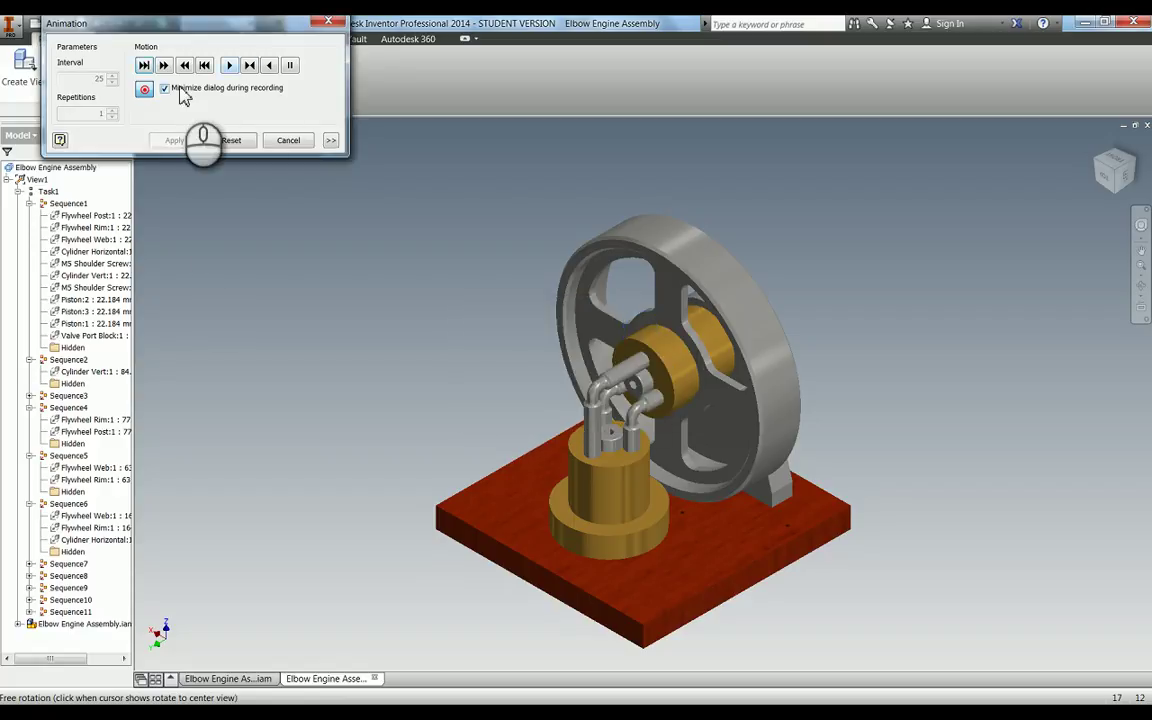